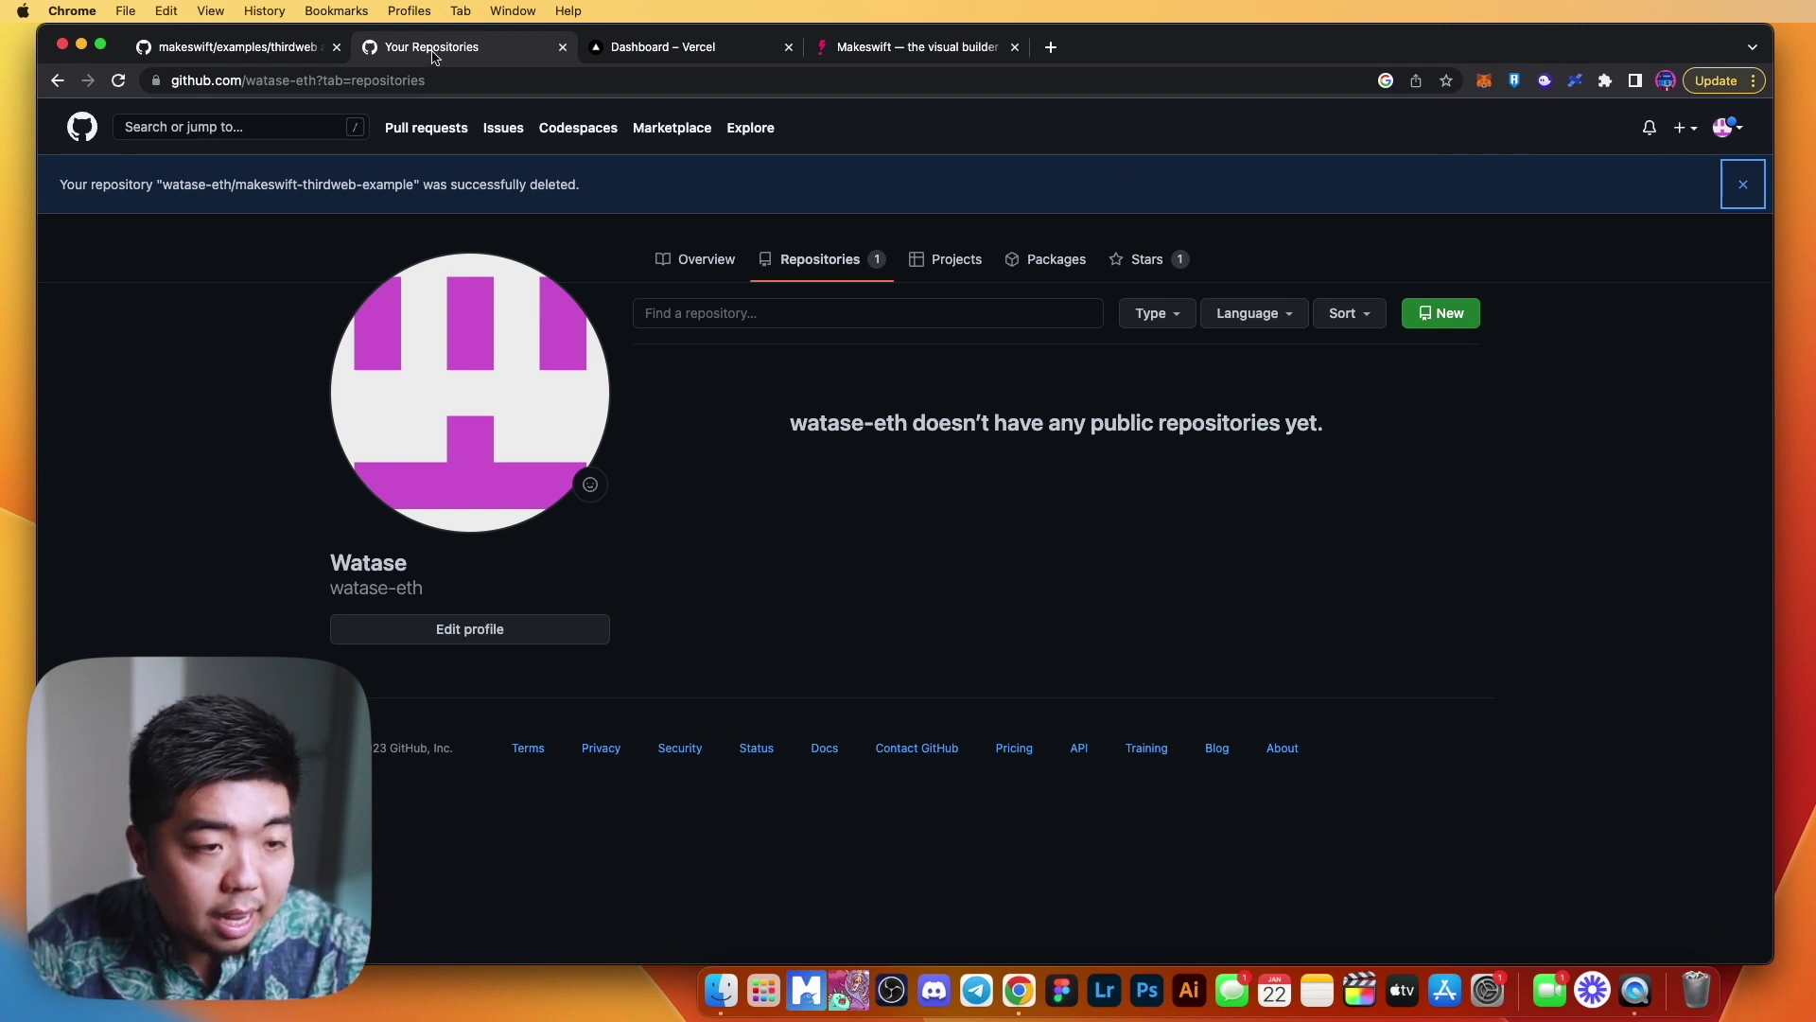
Look over the already open Vercel dashboard and the Makeswift home page.
{"action": "left_click", "coordinate": [656, 58]}
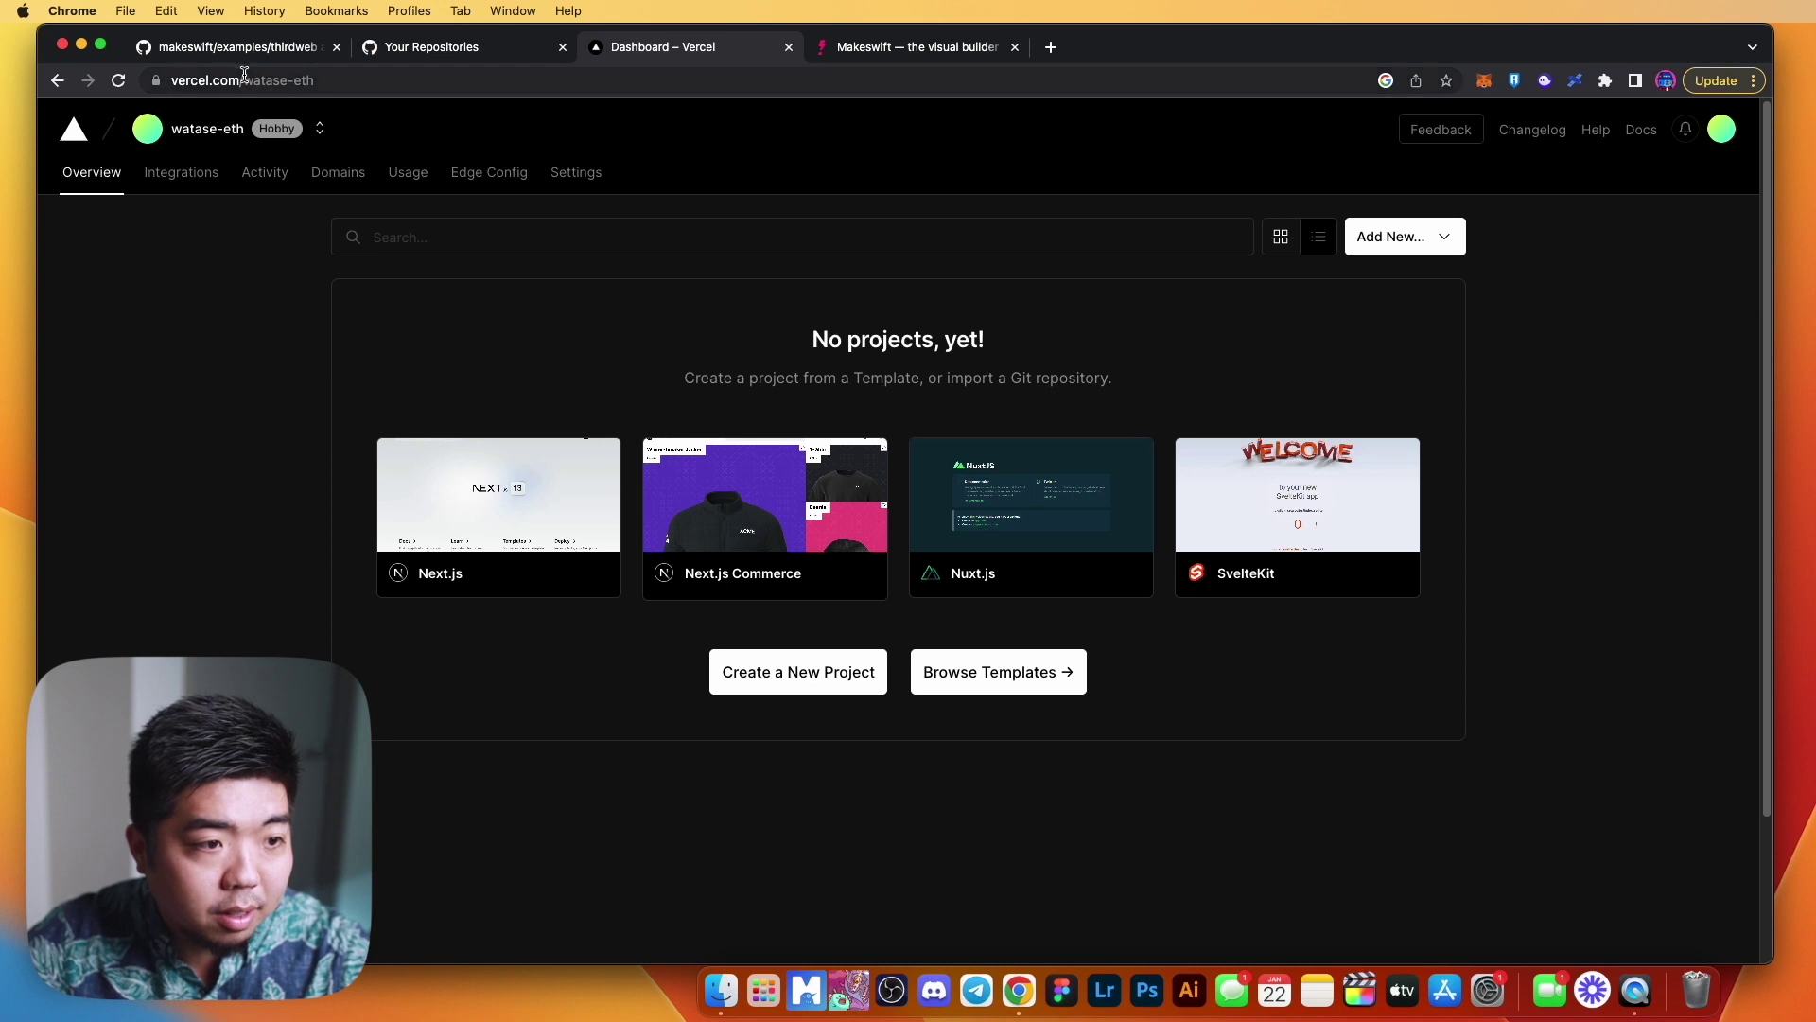
{"action": "left_click", "coordinate": [911, 51]}
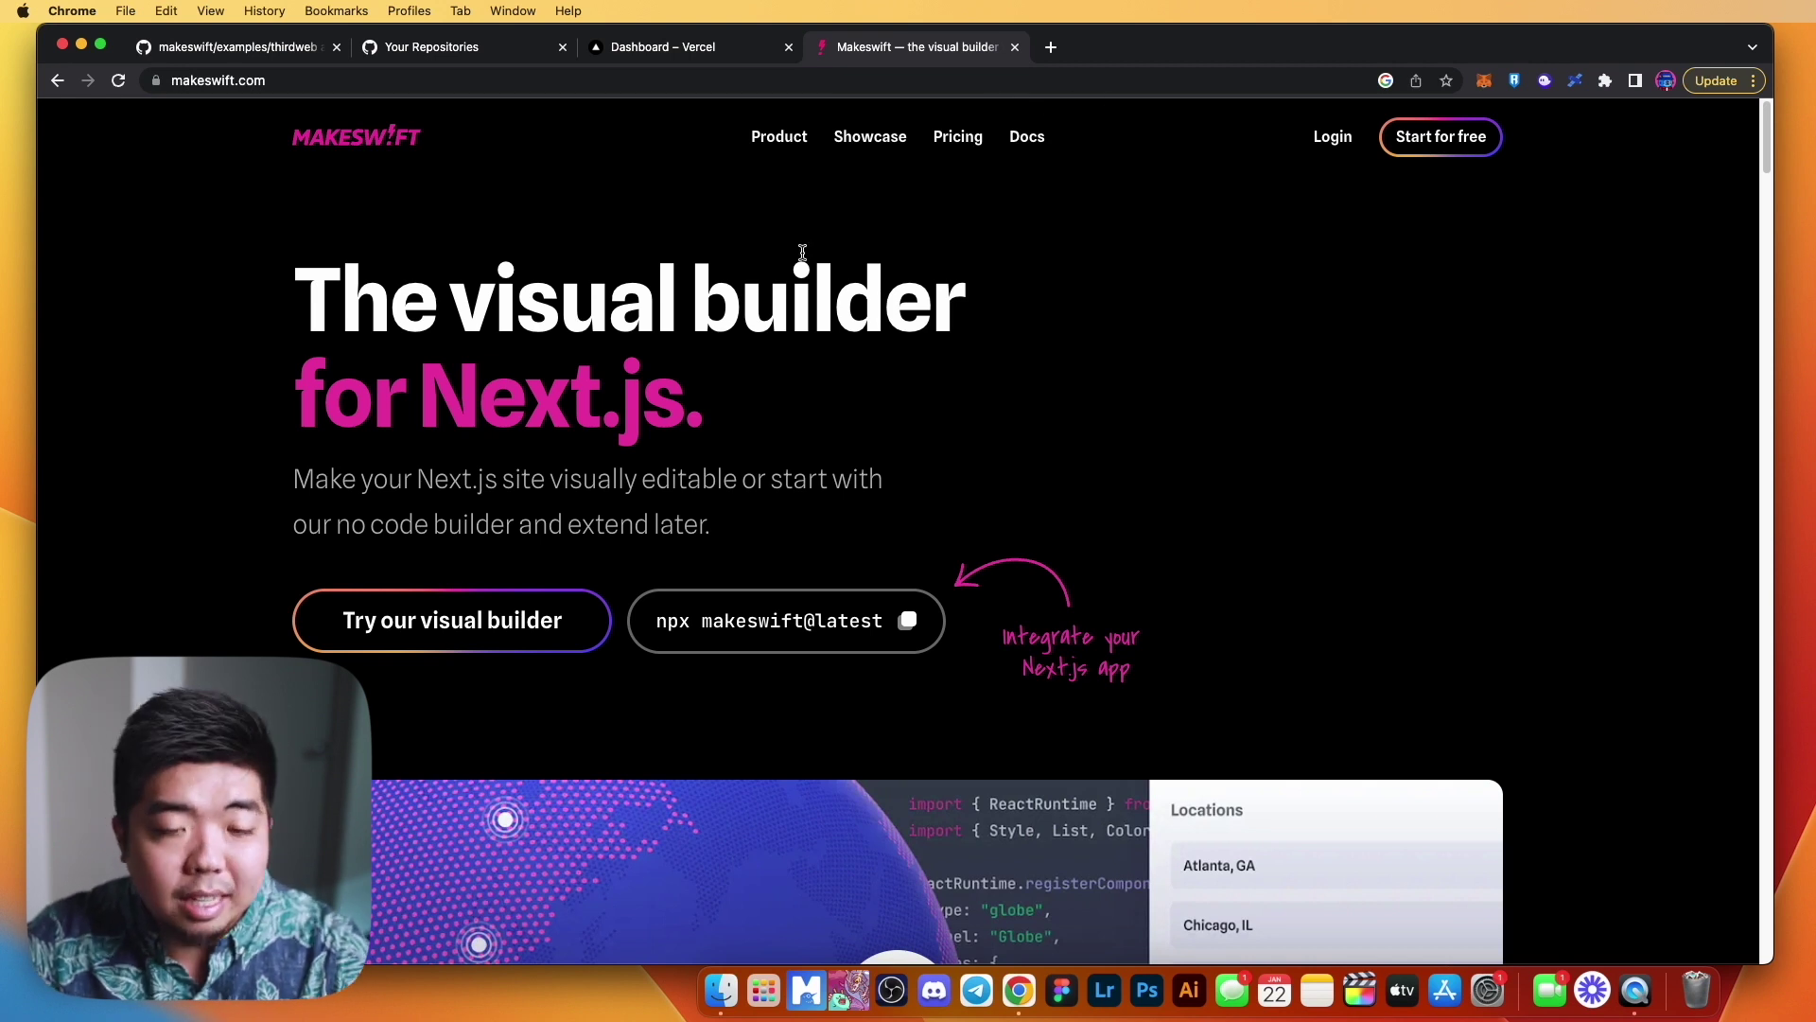
Start a Vercel deployment of the makeswift thirdweb example from the README in its GitHub repository.
{"action": "key", "text": "super+1"}
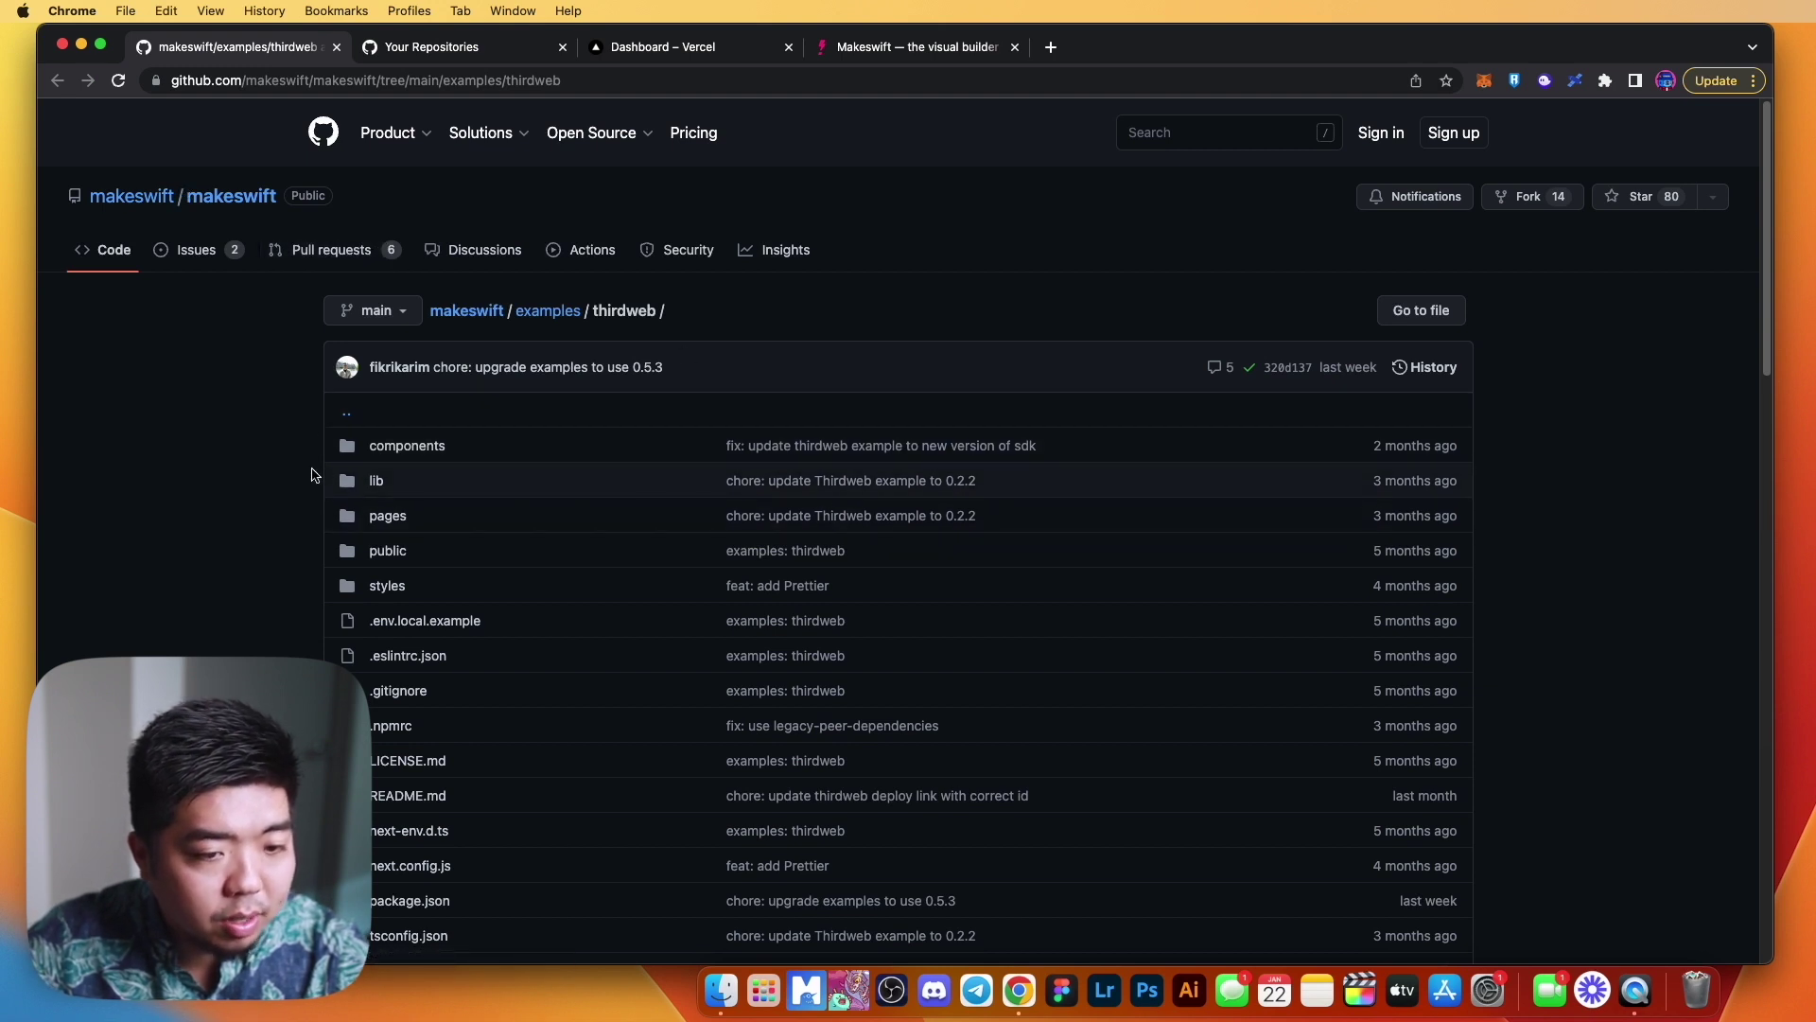
{"action": "scroll", "coordinate": [700, 525], "scroll_direction": "down", "scroll_amount": 10}
{"action": "scroll", "coordinate": [726, 315], "scroll_direction": "up", "scroll_amount": 3}
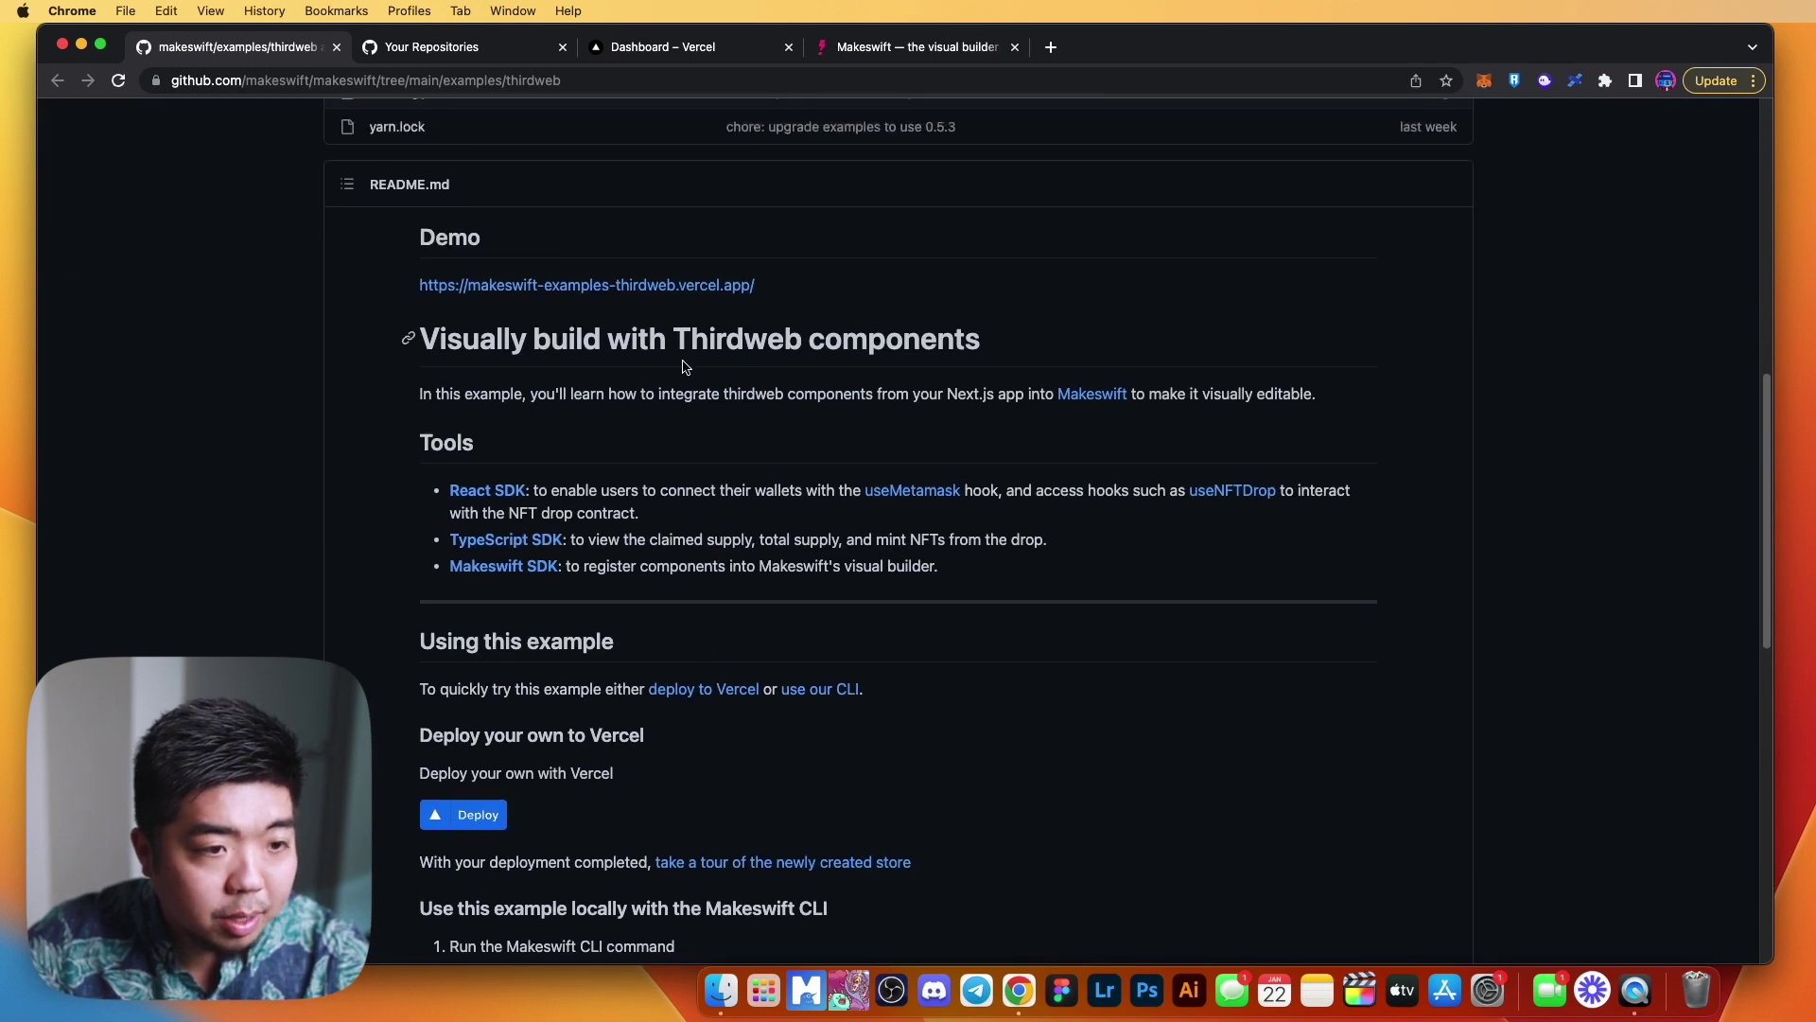
{"action": "scroll", "coordinate": [519, 479], "scroll_direction": "down", "scroll_amount": 3}
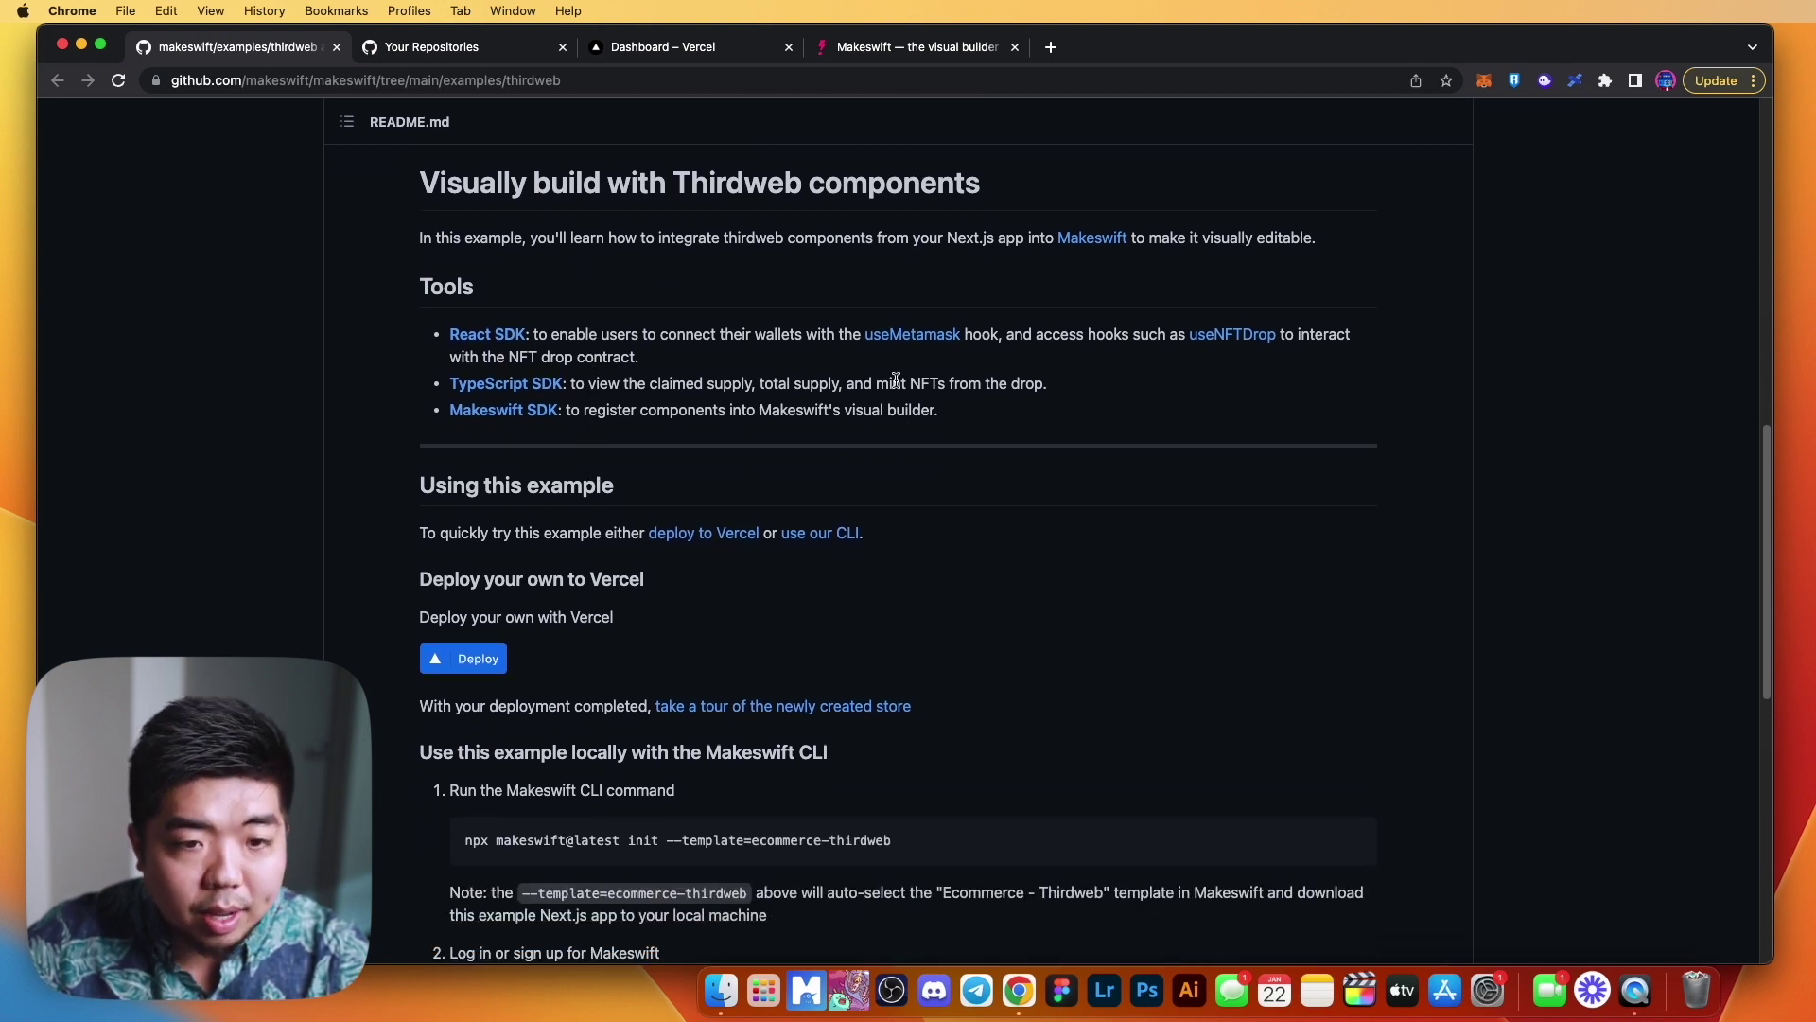
{"action": "scroll", "coordinate": [547, 540], "scroll_direction": "down", "scroll_amount": 3}
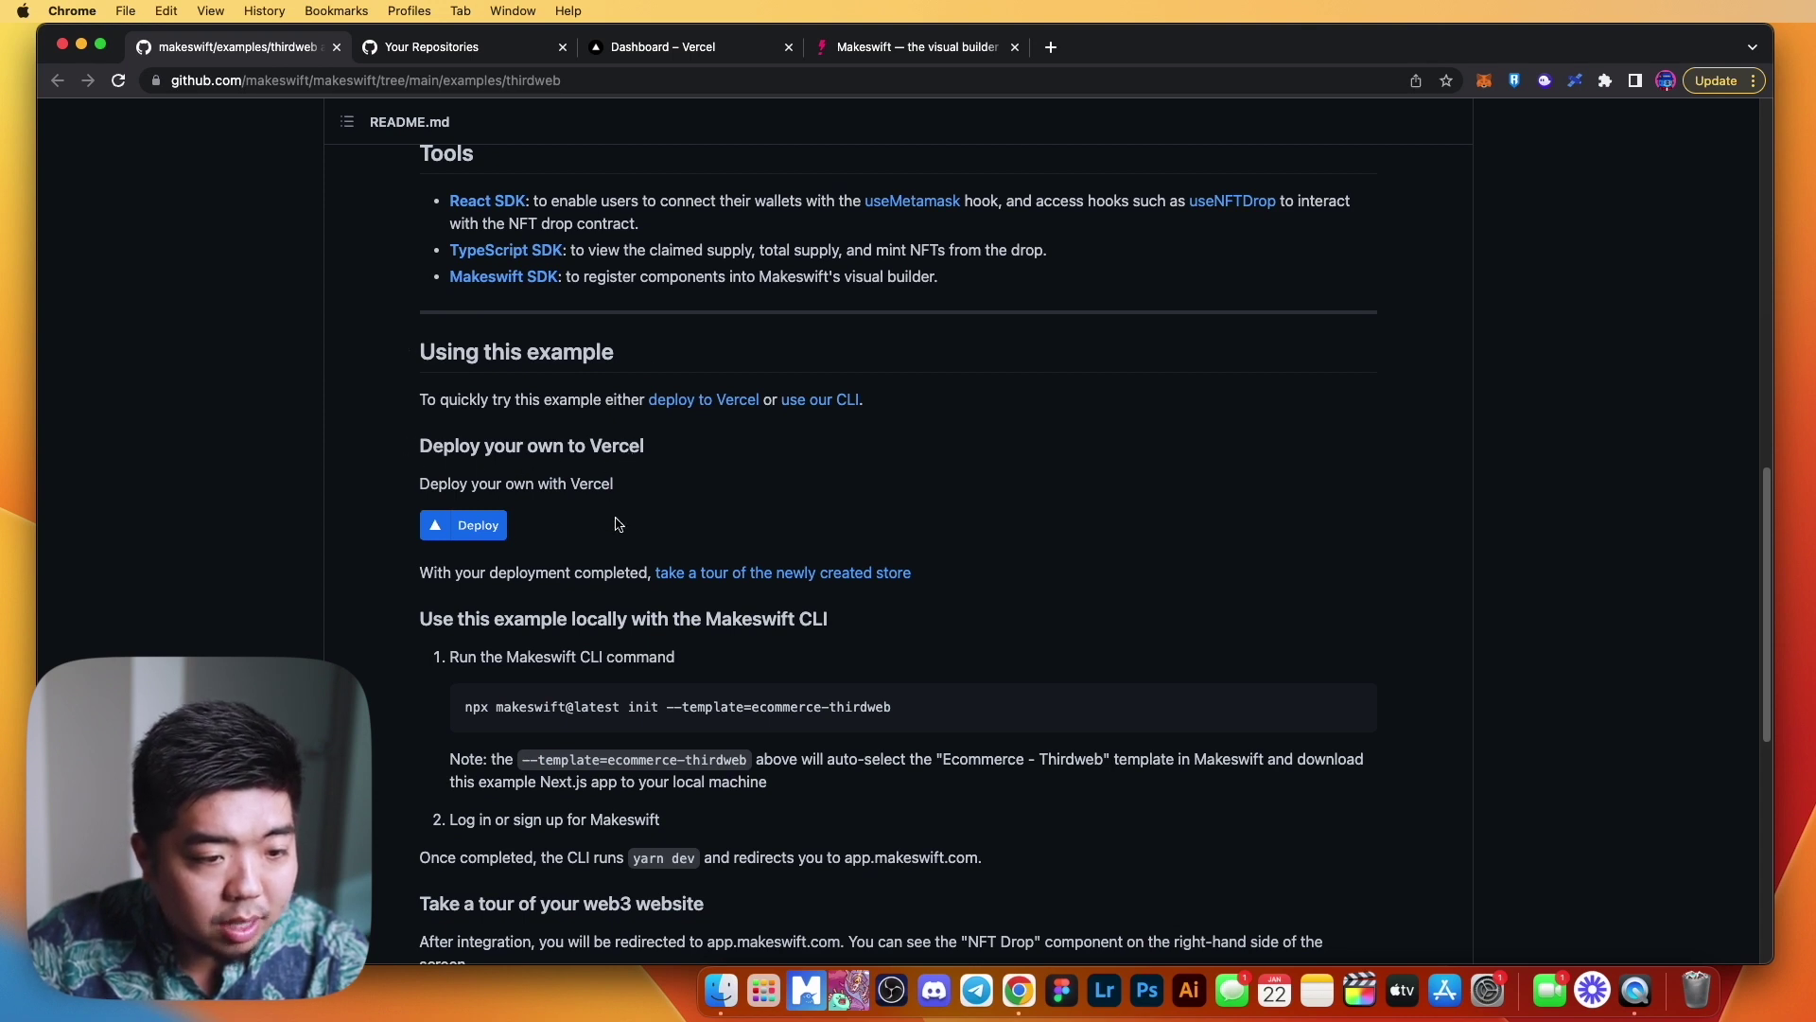
{"action": "left_click", "coordinate": [495, 532]}
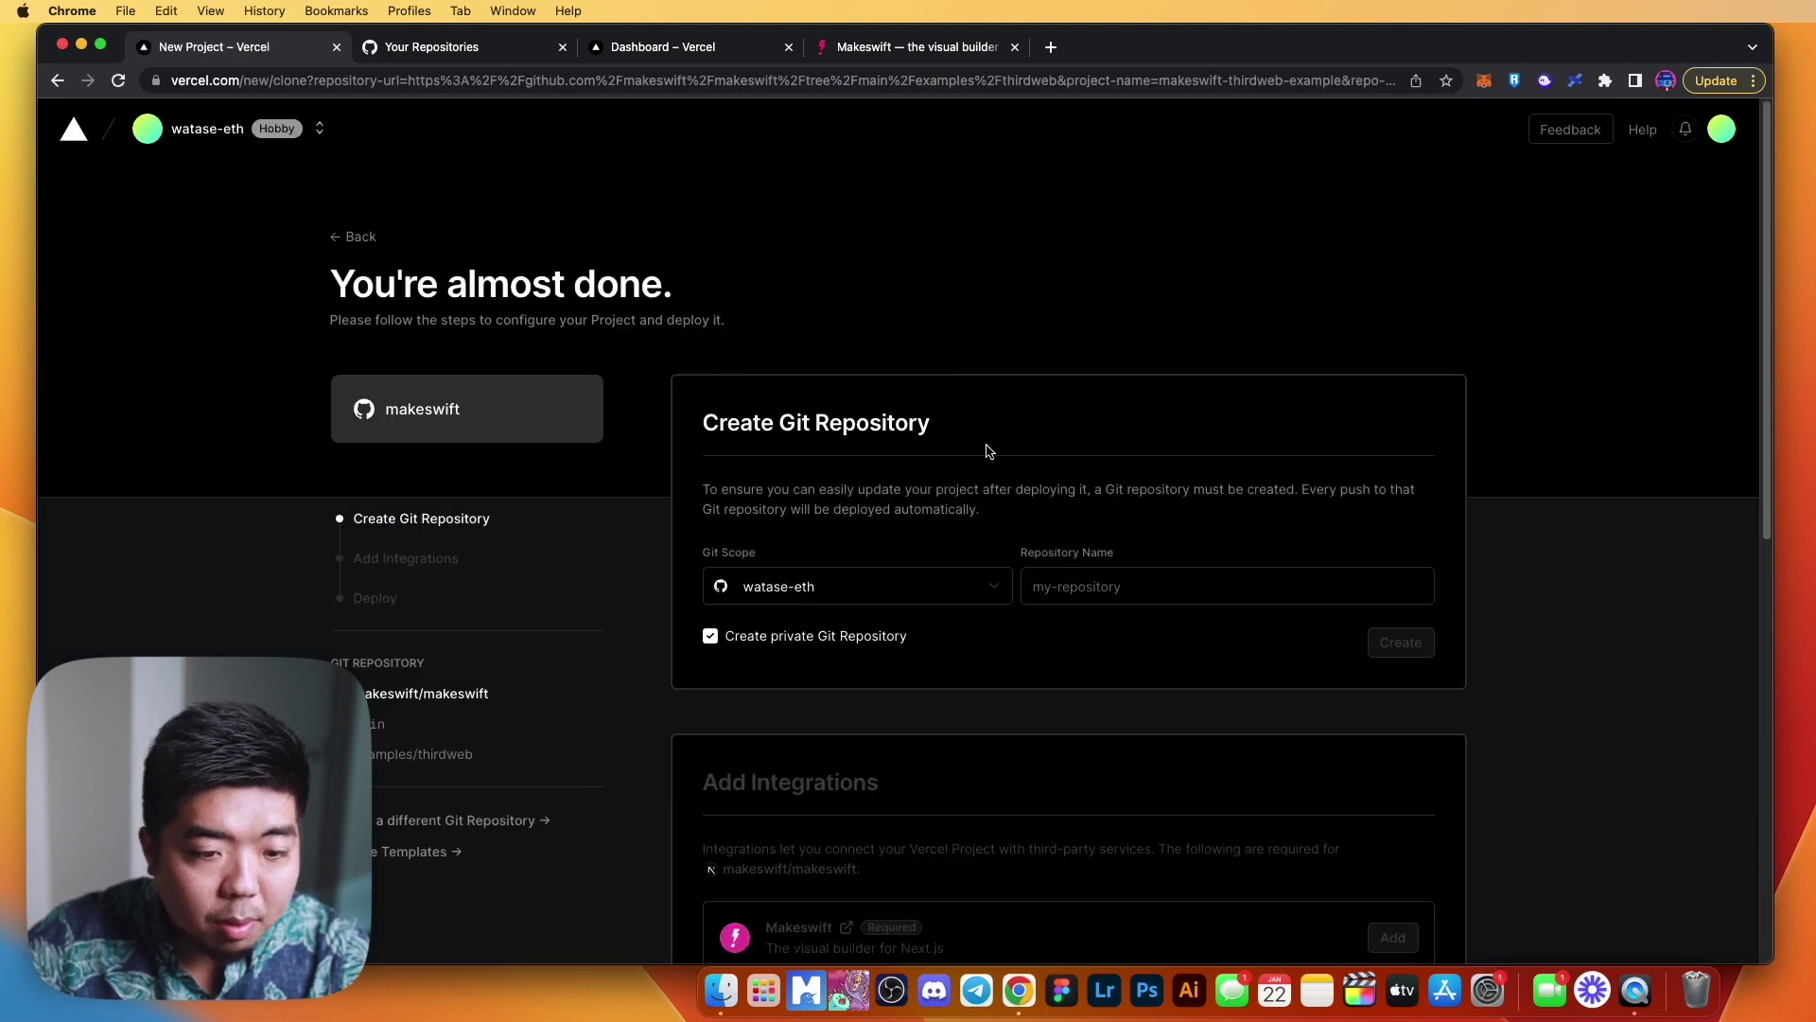
Create a private Git repository named "minting-ste-demo" for the new Vercel project.
{"action": "scroll", "coordinate": [924, 567], "scroll_direction": "down", "scroll_amount": 2}
{"action": "left_click", "coordinate": [1116, 478]}
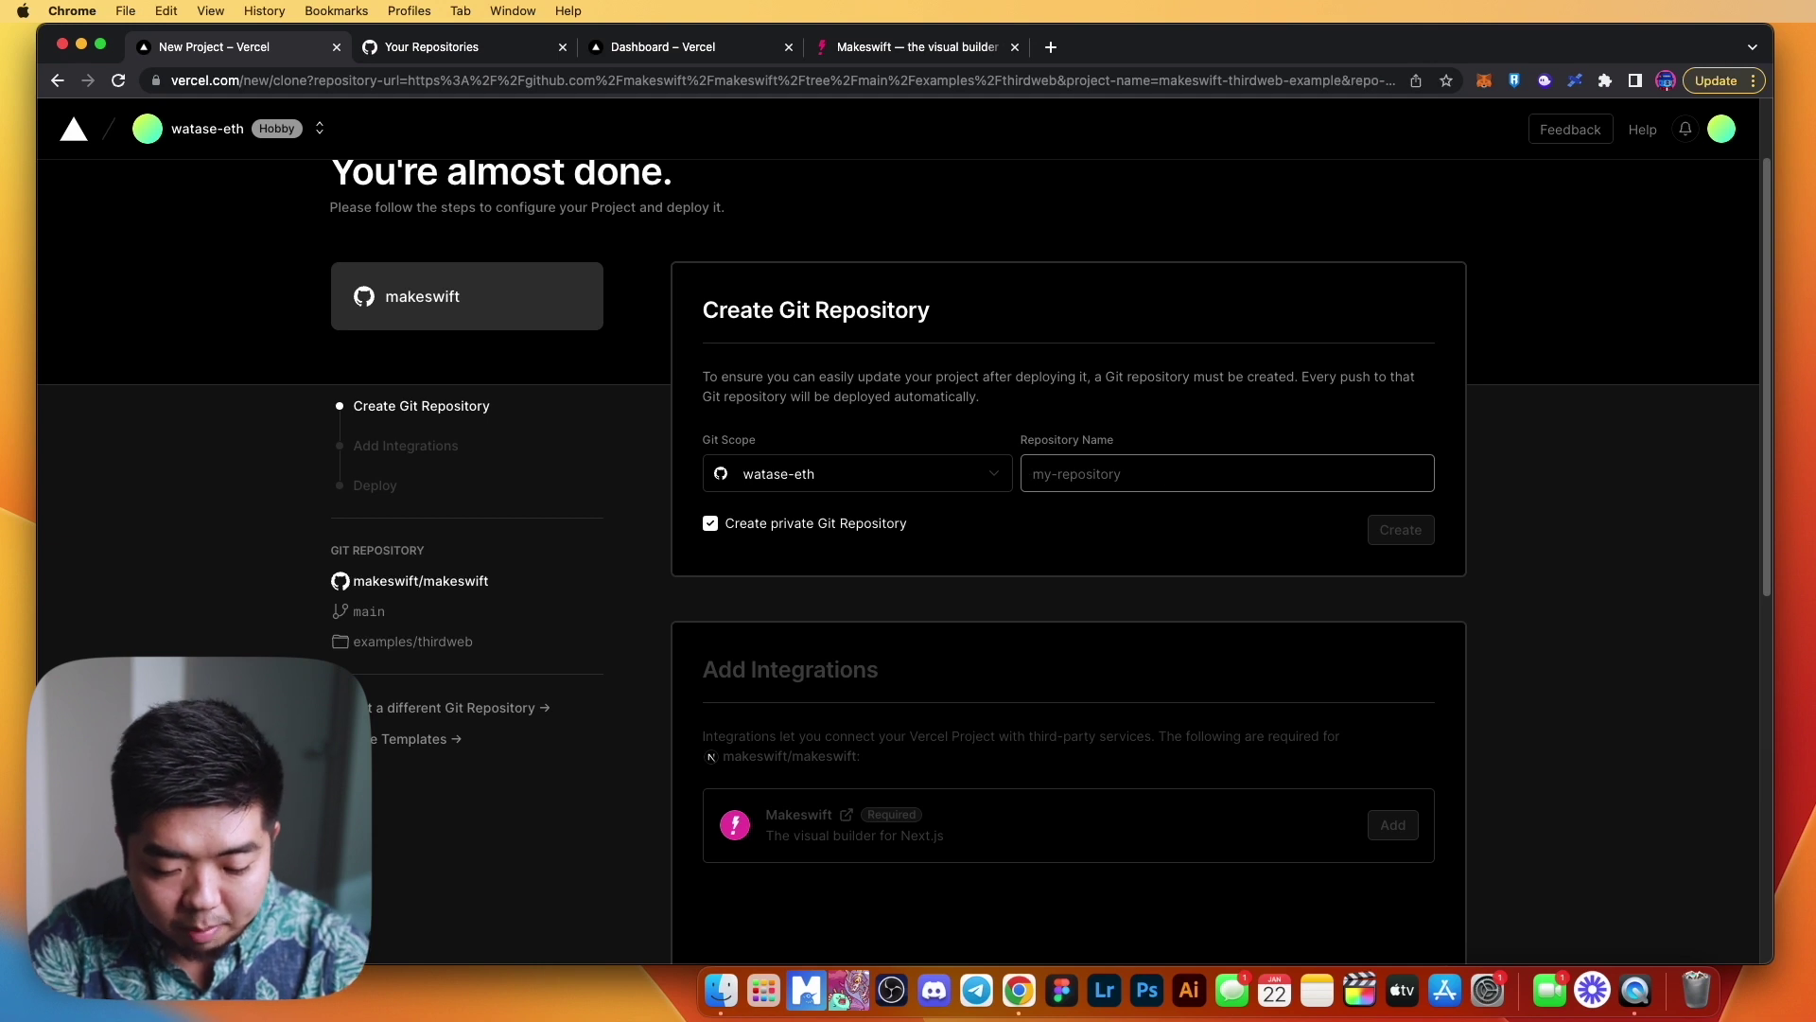
{"action": "type", "text": "Minting"}
{"action": "key", "text": "BackSpace"}
{"action": "key", "text": "BackSpace"}
{"action": "key", "text": "BackSpace"}
{"action": "key", "text": "BackSpace"}
{"action": "key", "text": "BackSpace"}
{"action": "key", "text": "BackSpace"}
{"action": "key", "text": "BackSpace"}
{"action": "type", "text": "minting-ste-demo"}
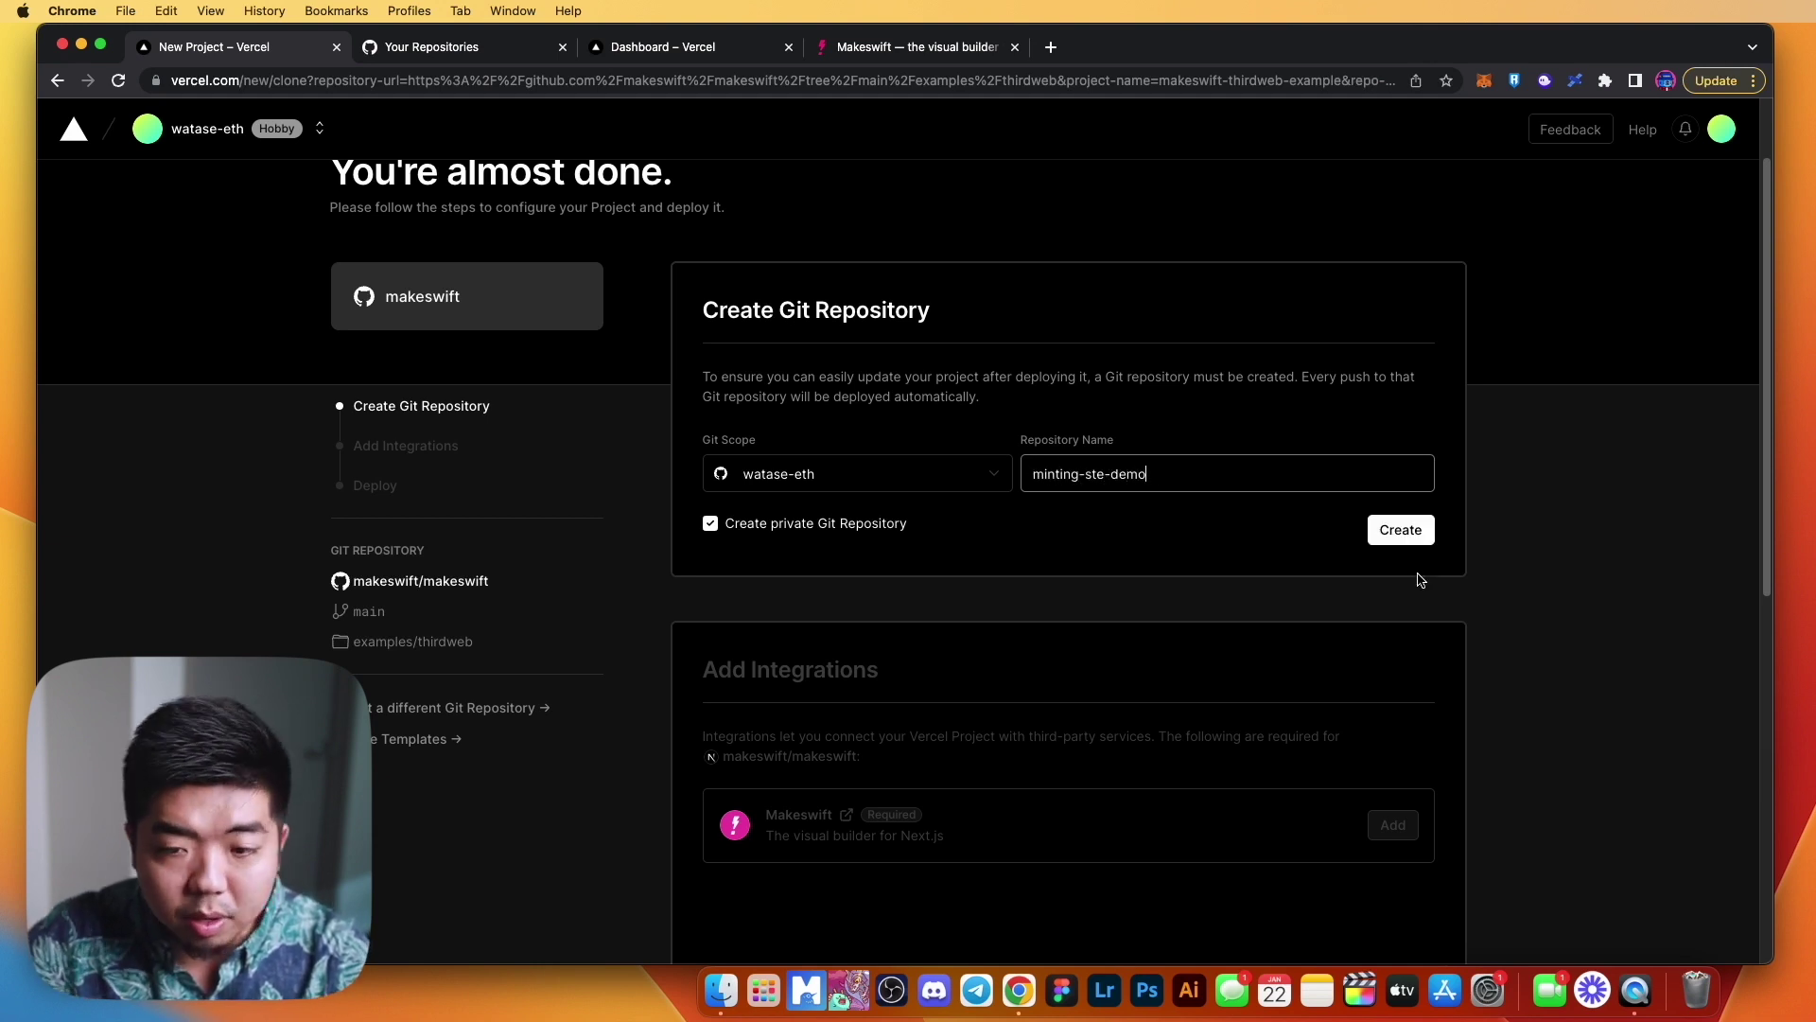
{"action": "left_click", "coordinate": [1394, 544]}
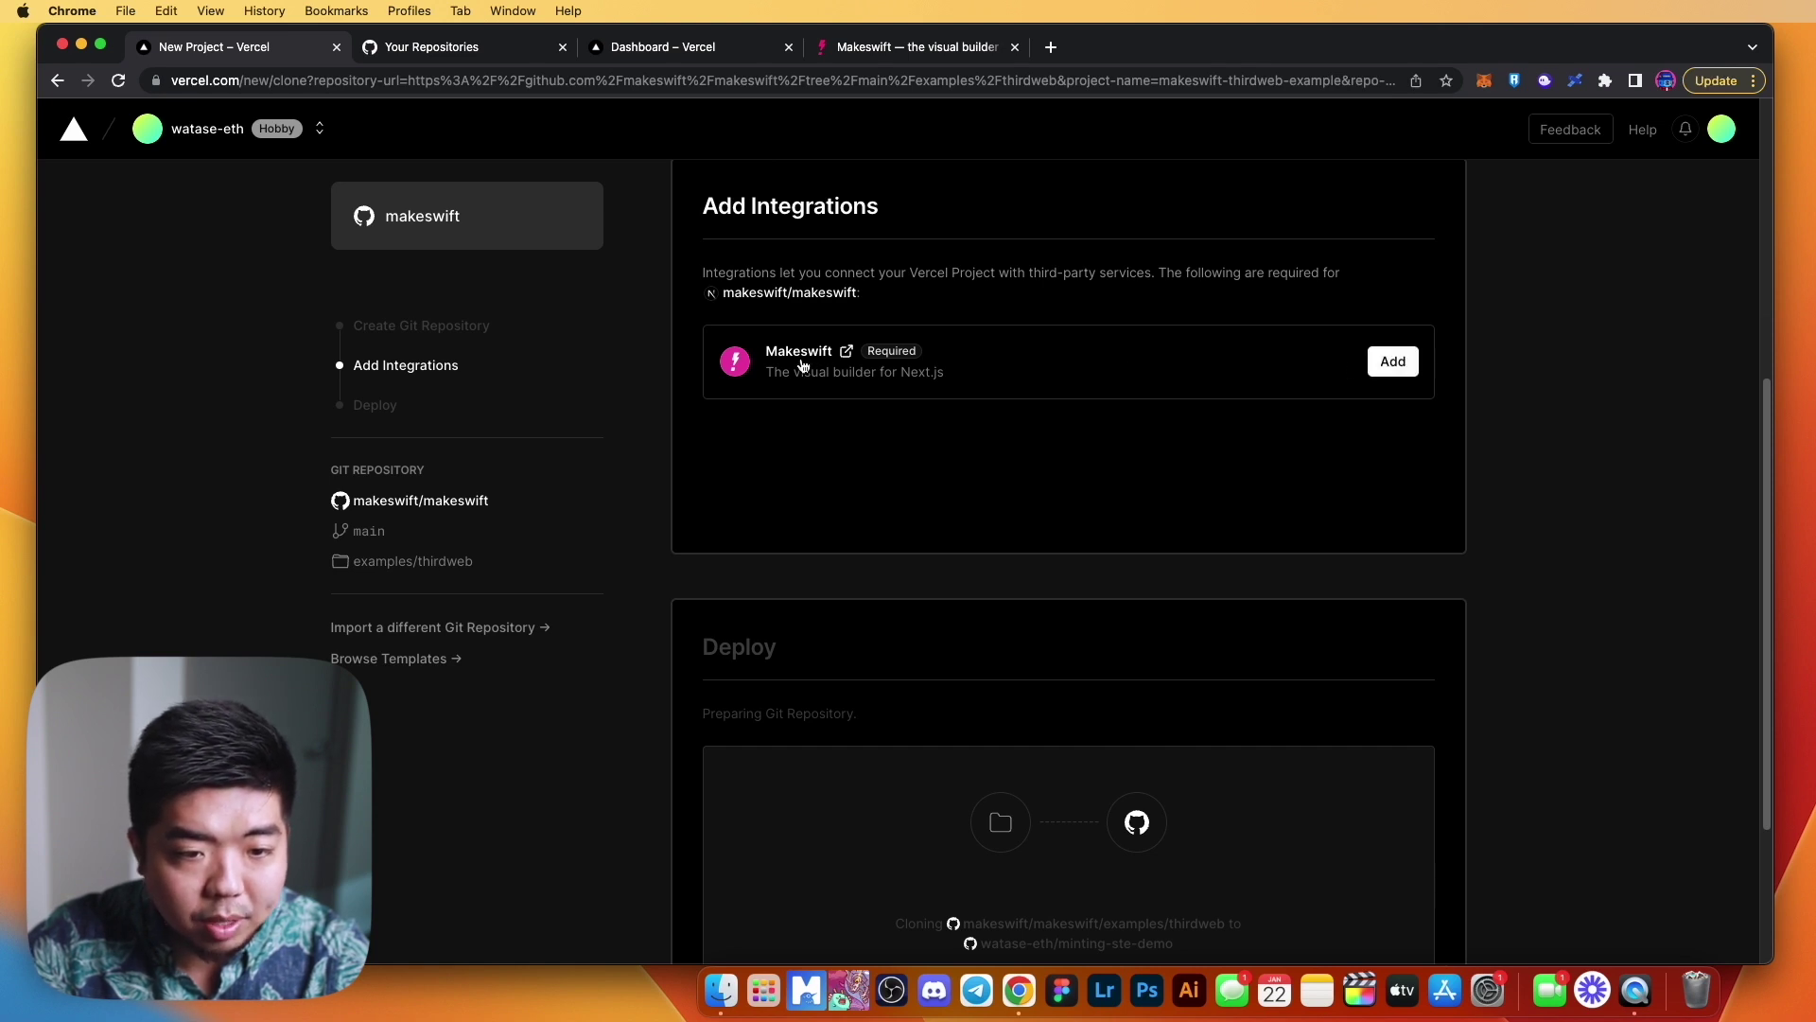
Add the required Makeswift integration, creating a new site from the "Ecommerce - Thirdweb" template.
{"action": "left_click", "coordinate": [1392, 362]}
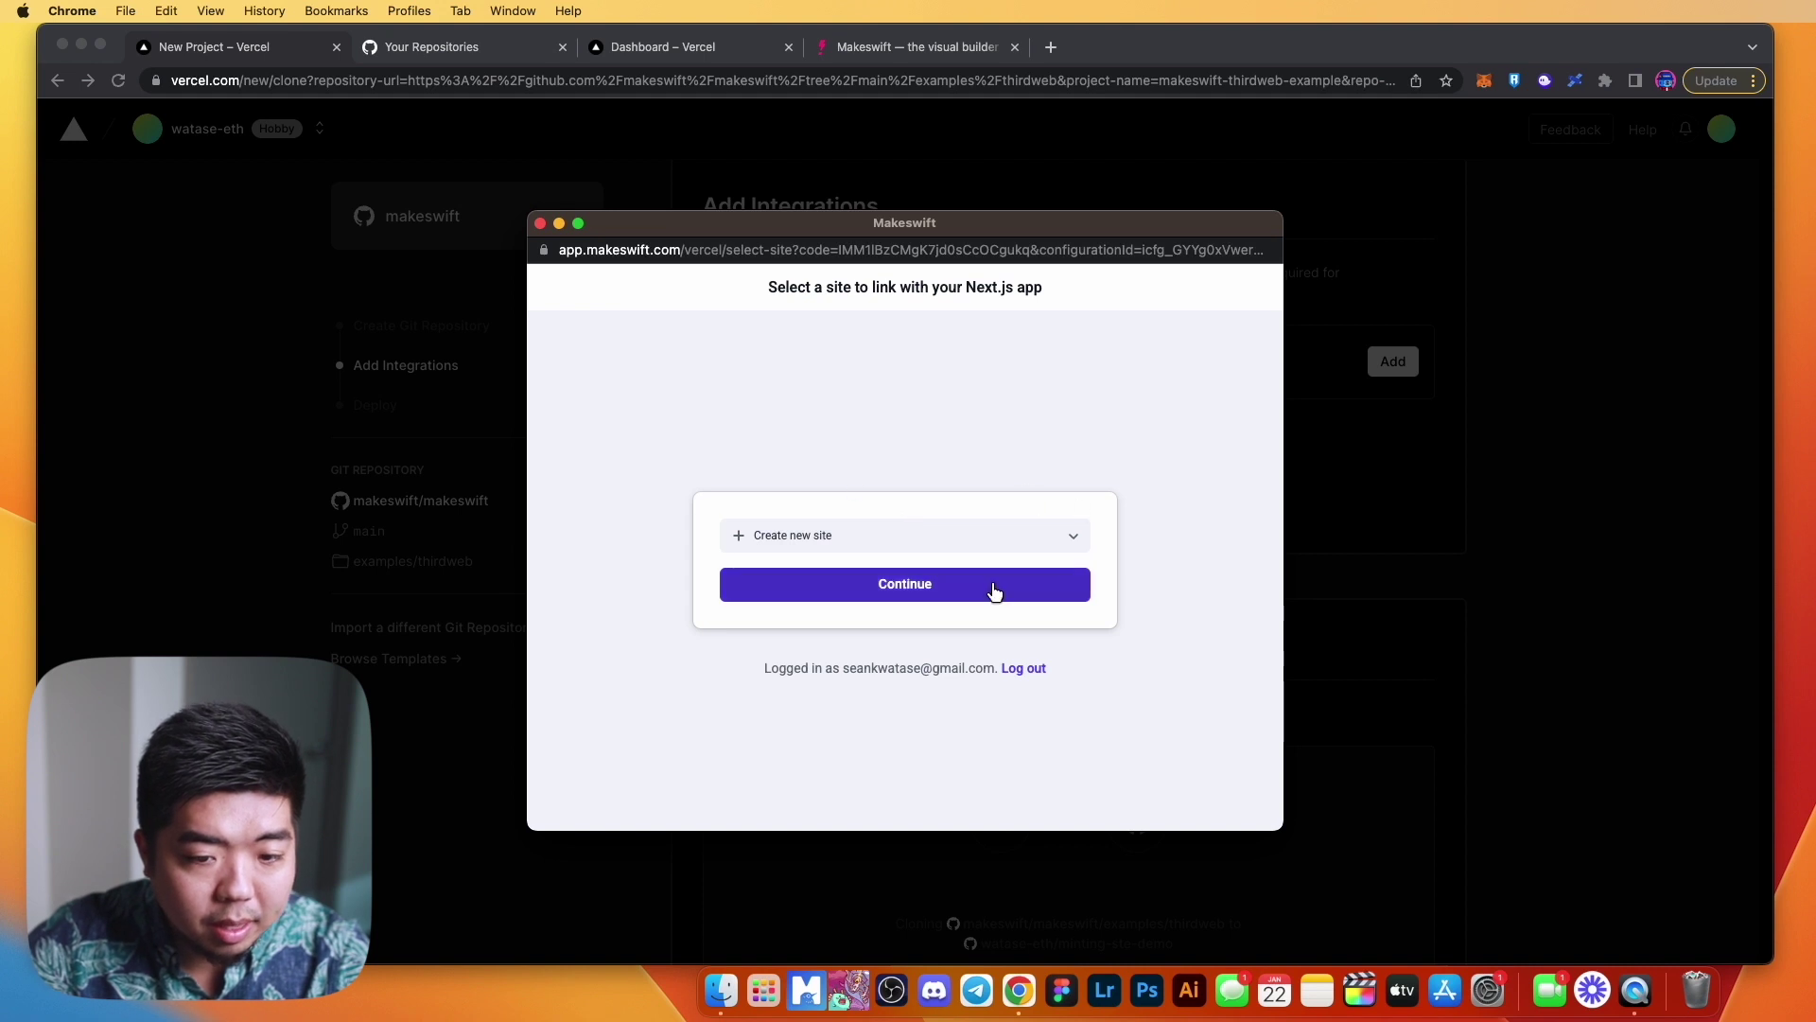
{"action": "left_click", "coordinate": [990, 585]}
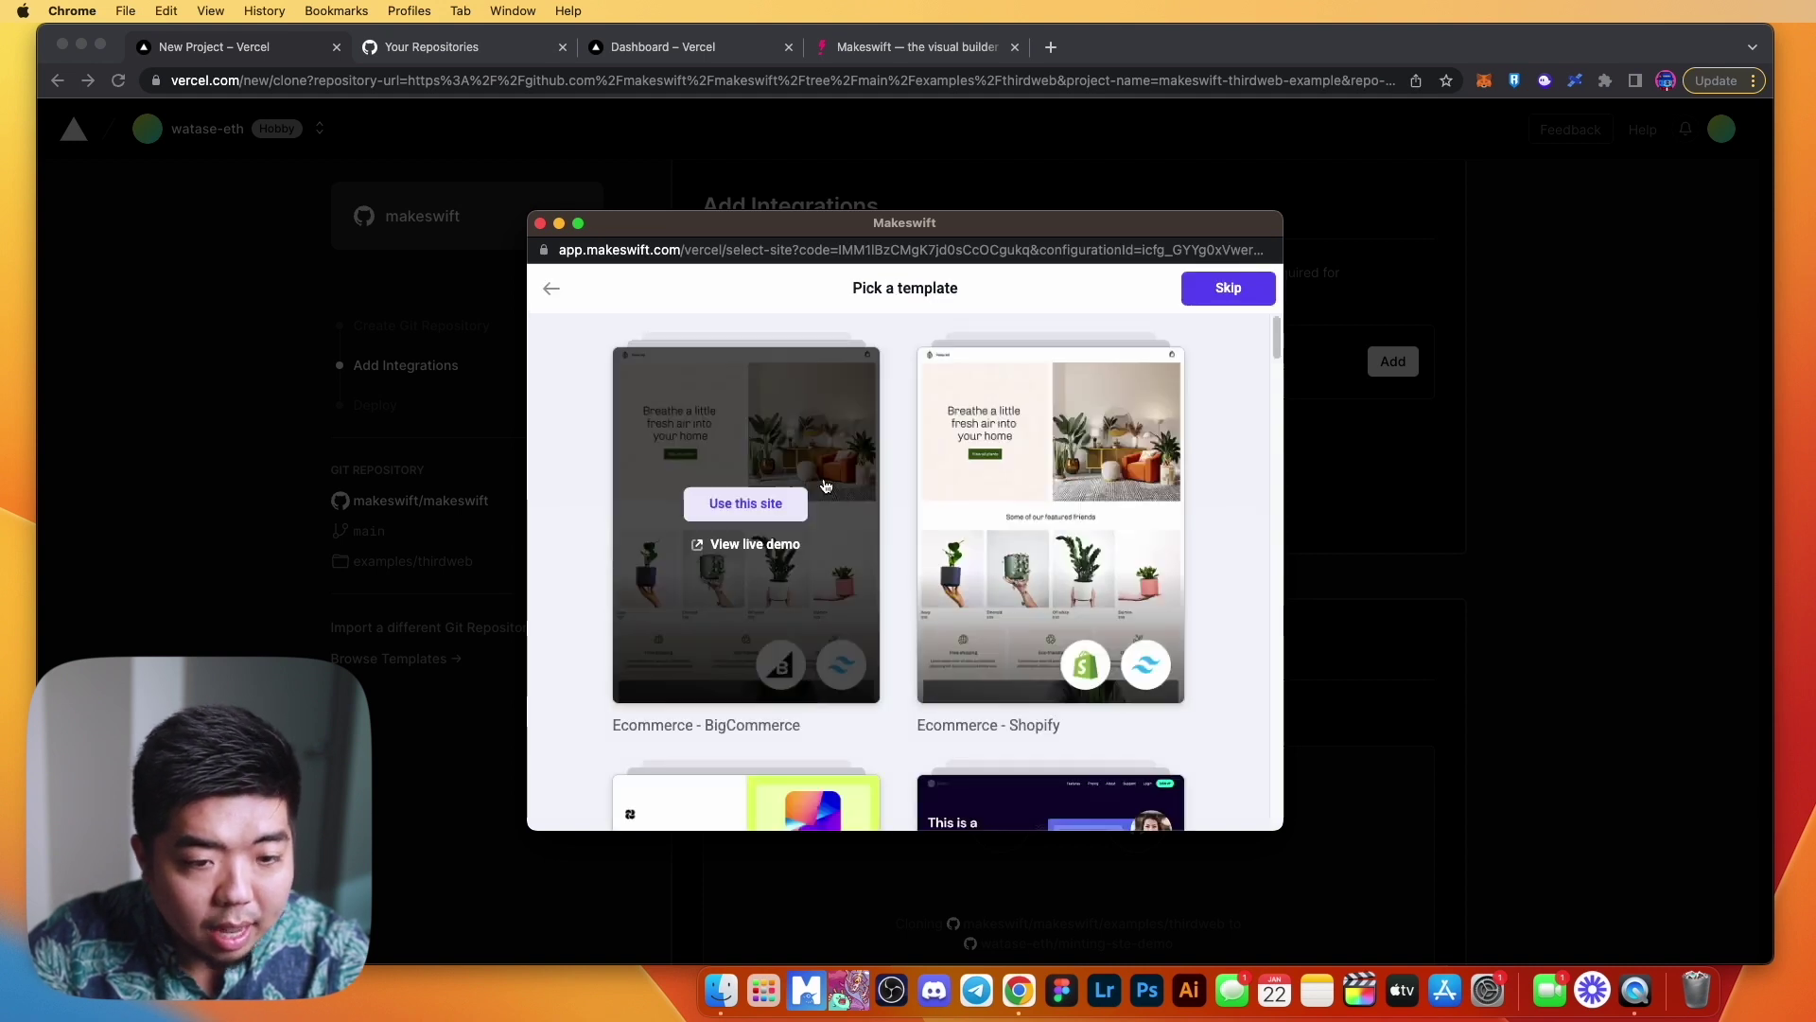
{"action": "scroll", "coordinate": [891, 565], "scroll_direction": "down", "scroll_amount": 3}
{"action": "scroll", "coordinate": [903, 550], "scroll_direction": "down", "scroll_amount": 5}
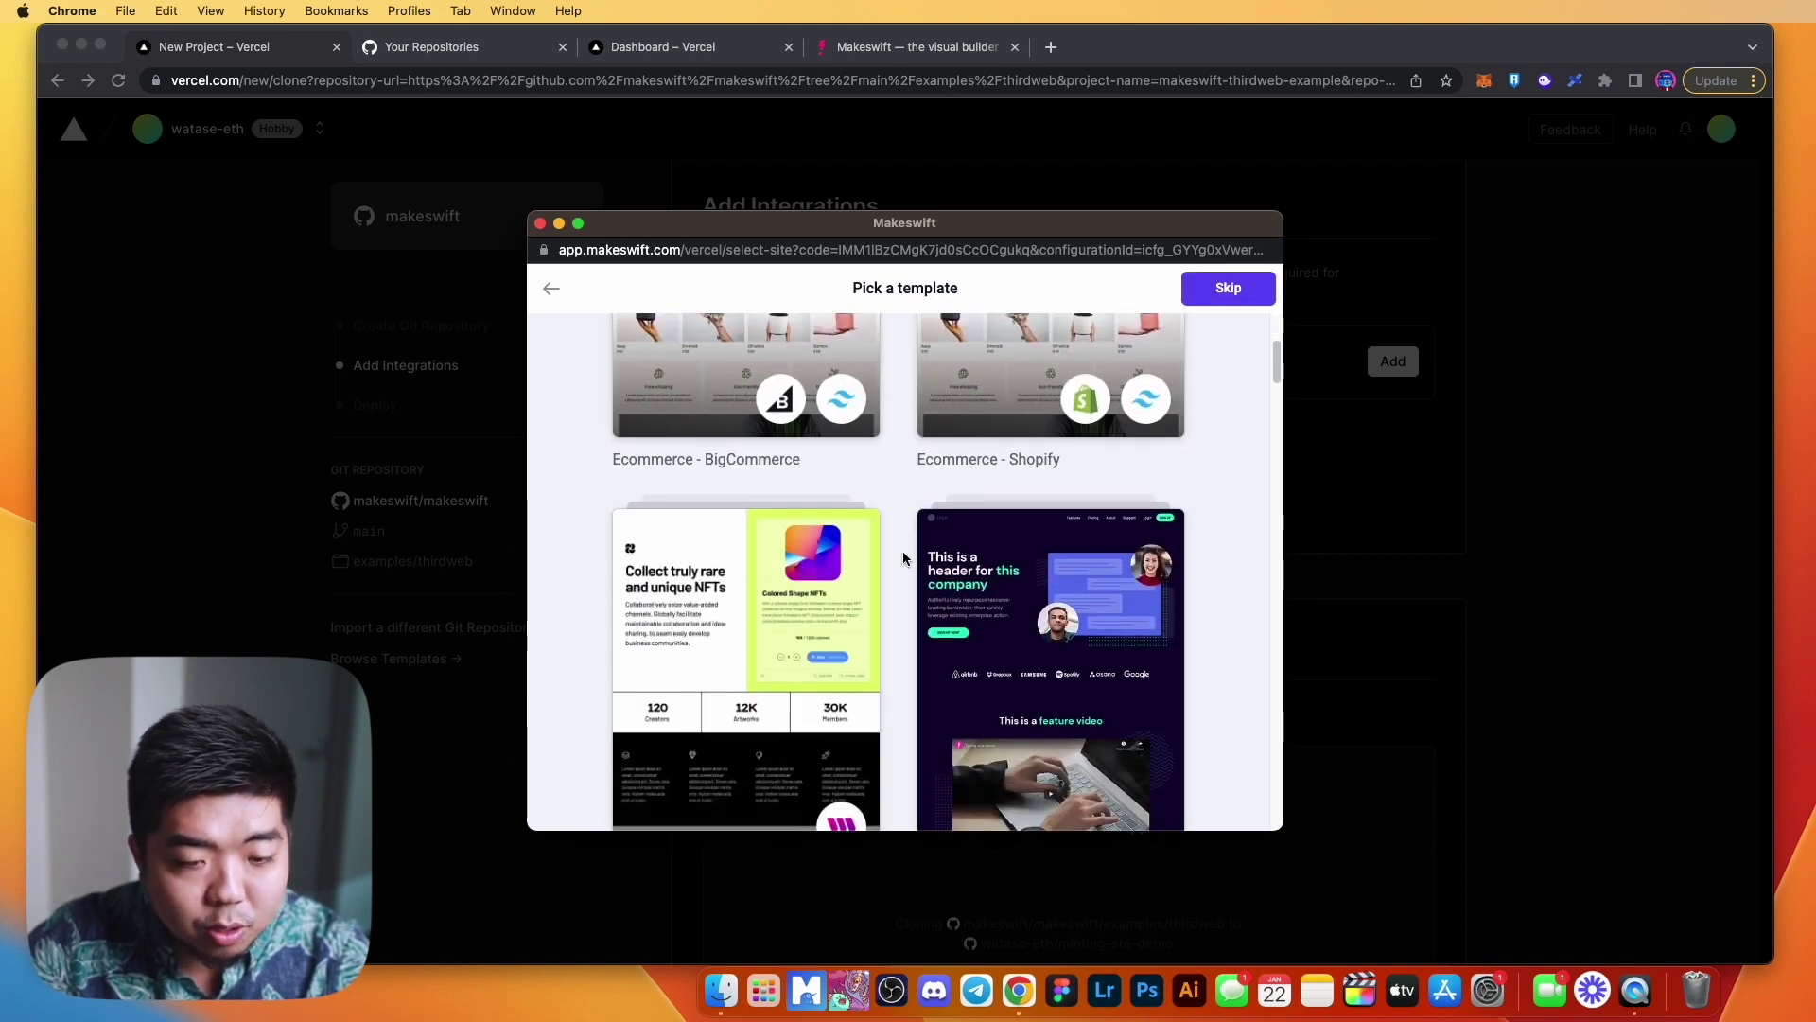
{"action": "mouse_move", "coordinate": [805, 601]}
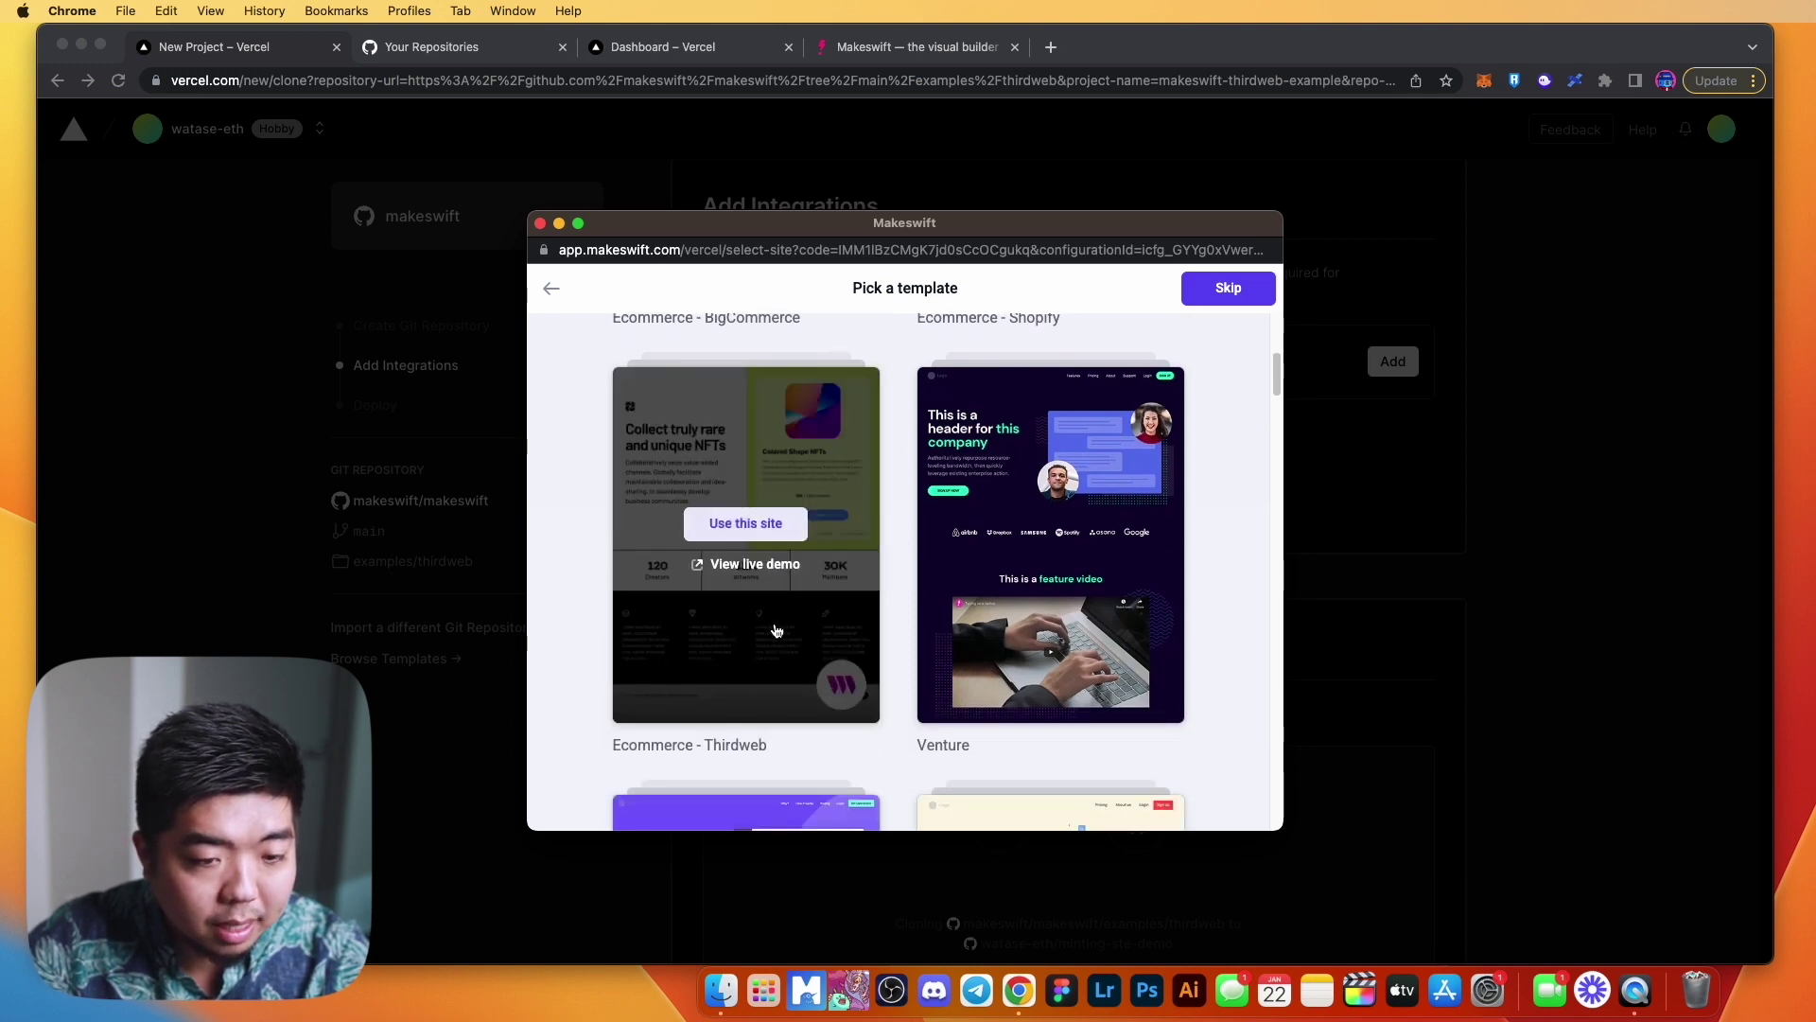
{"action": "left_click", "coordinate": [795, 530]}
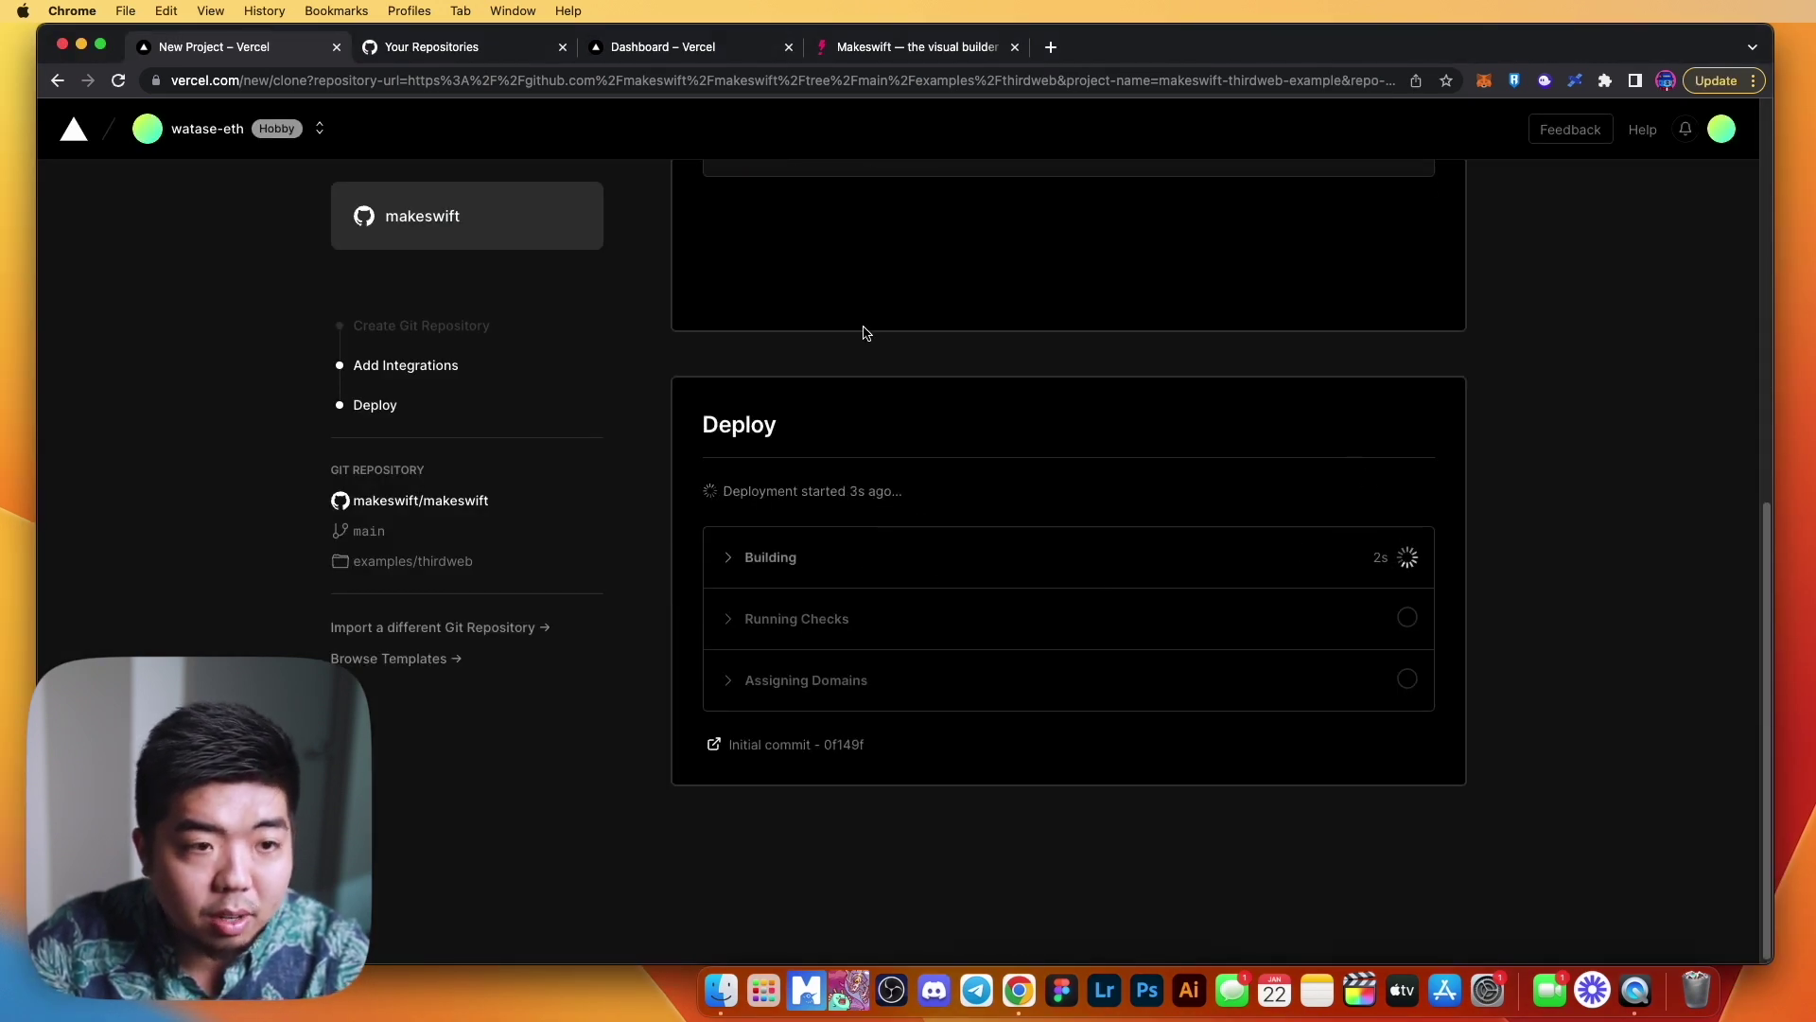
Open the thirdweb dashboard in a new browser tab and start deploying a new contract.
{"action": "left_click", "coordinate": [1051, 47]}
{"action": "type", "text": "third"}
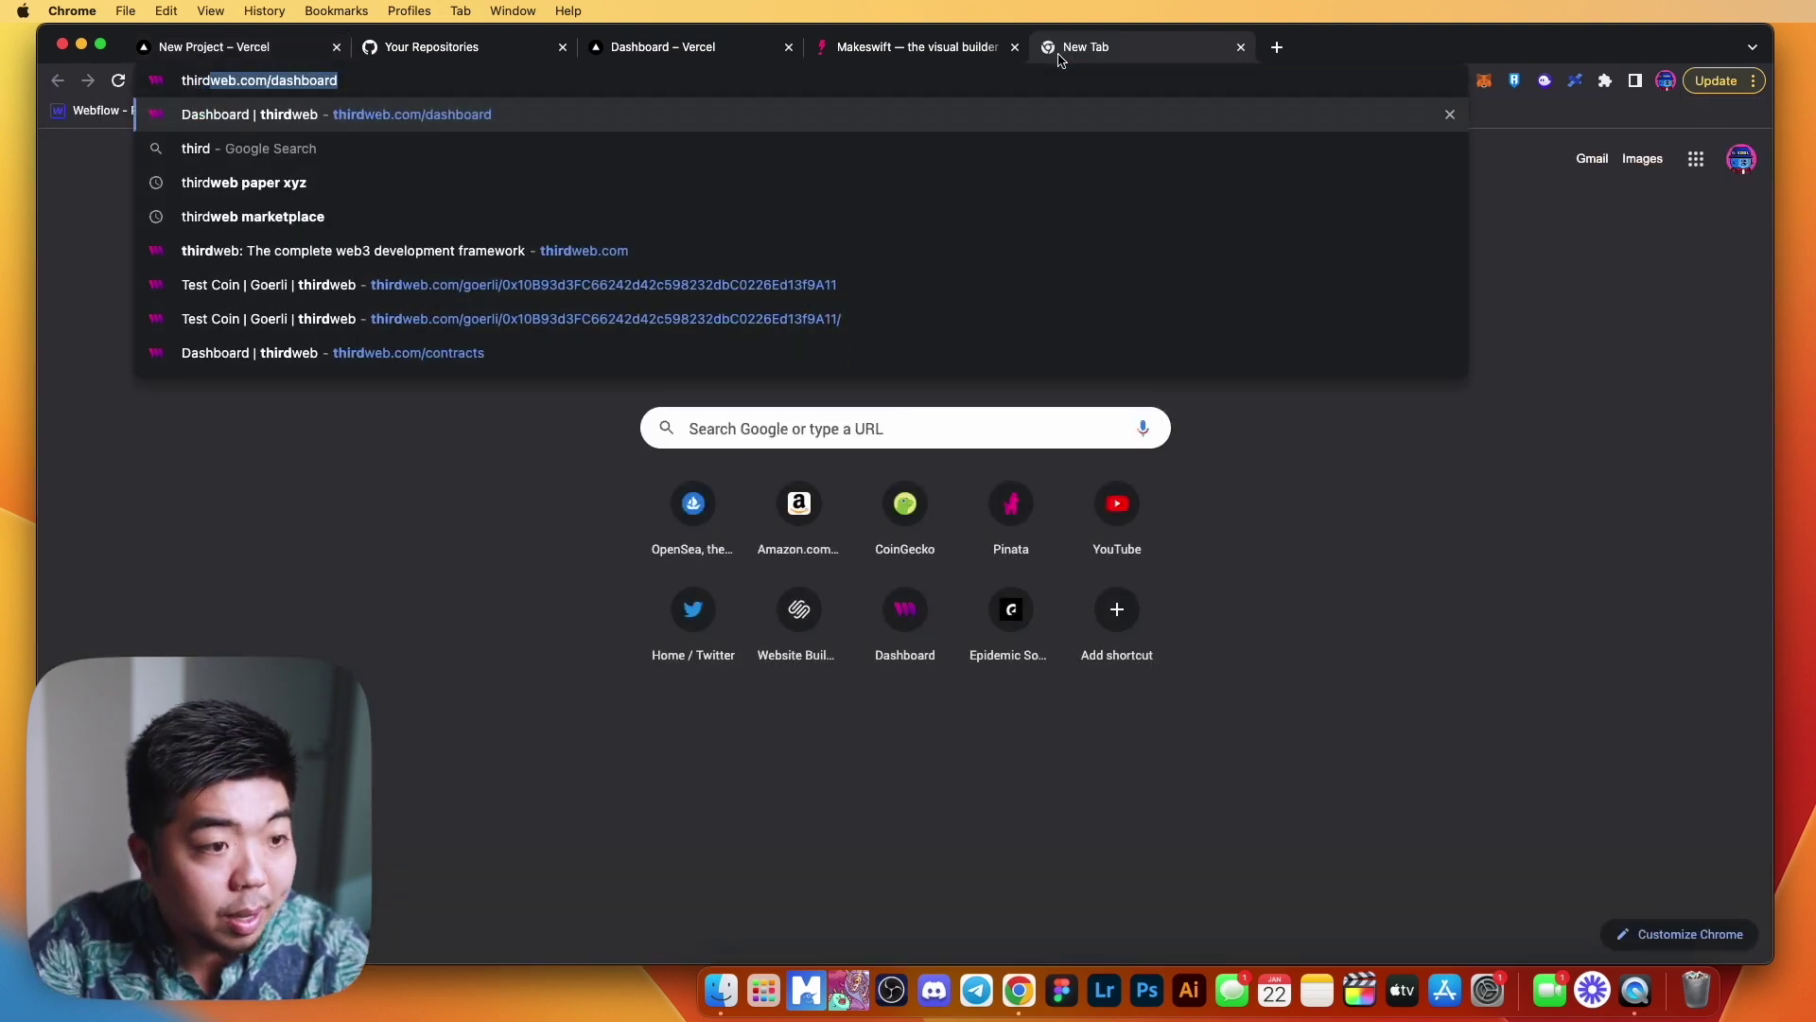
{"action": "key", "text": "Return"}
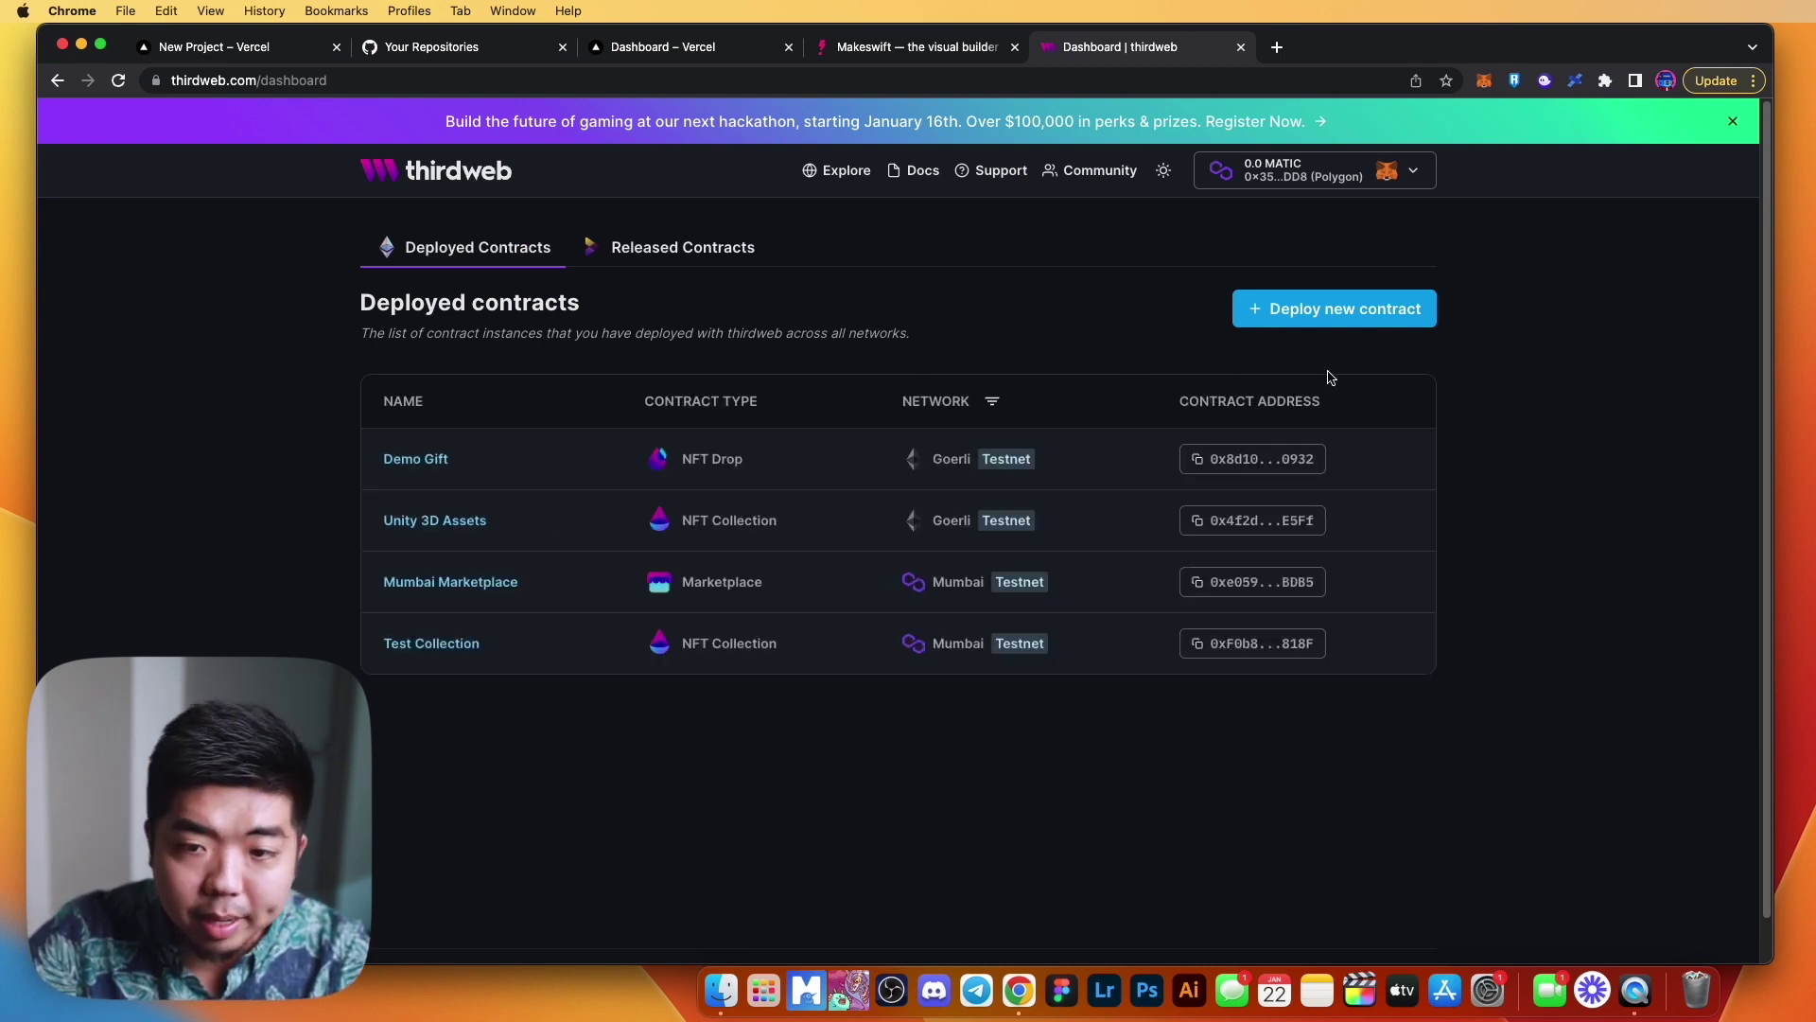
{"action": "left_click", "coordinate": [1388, 316]}
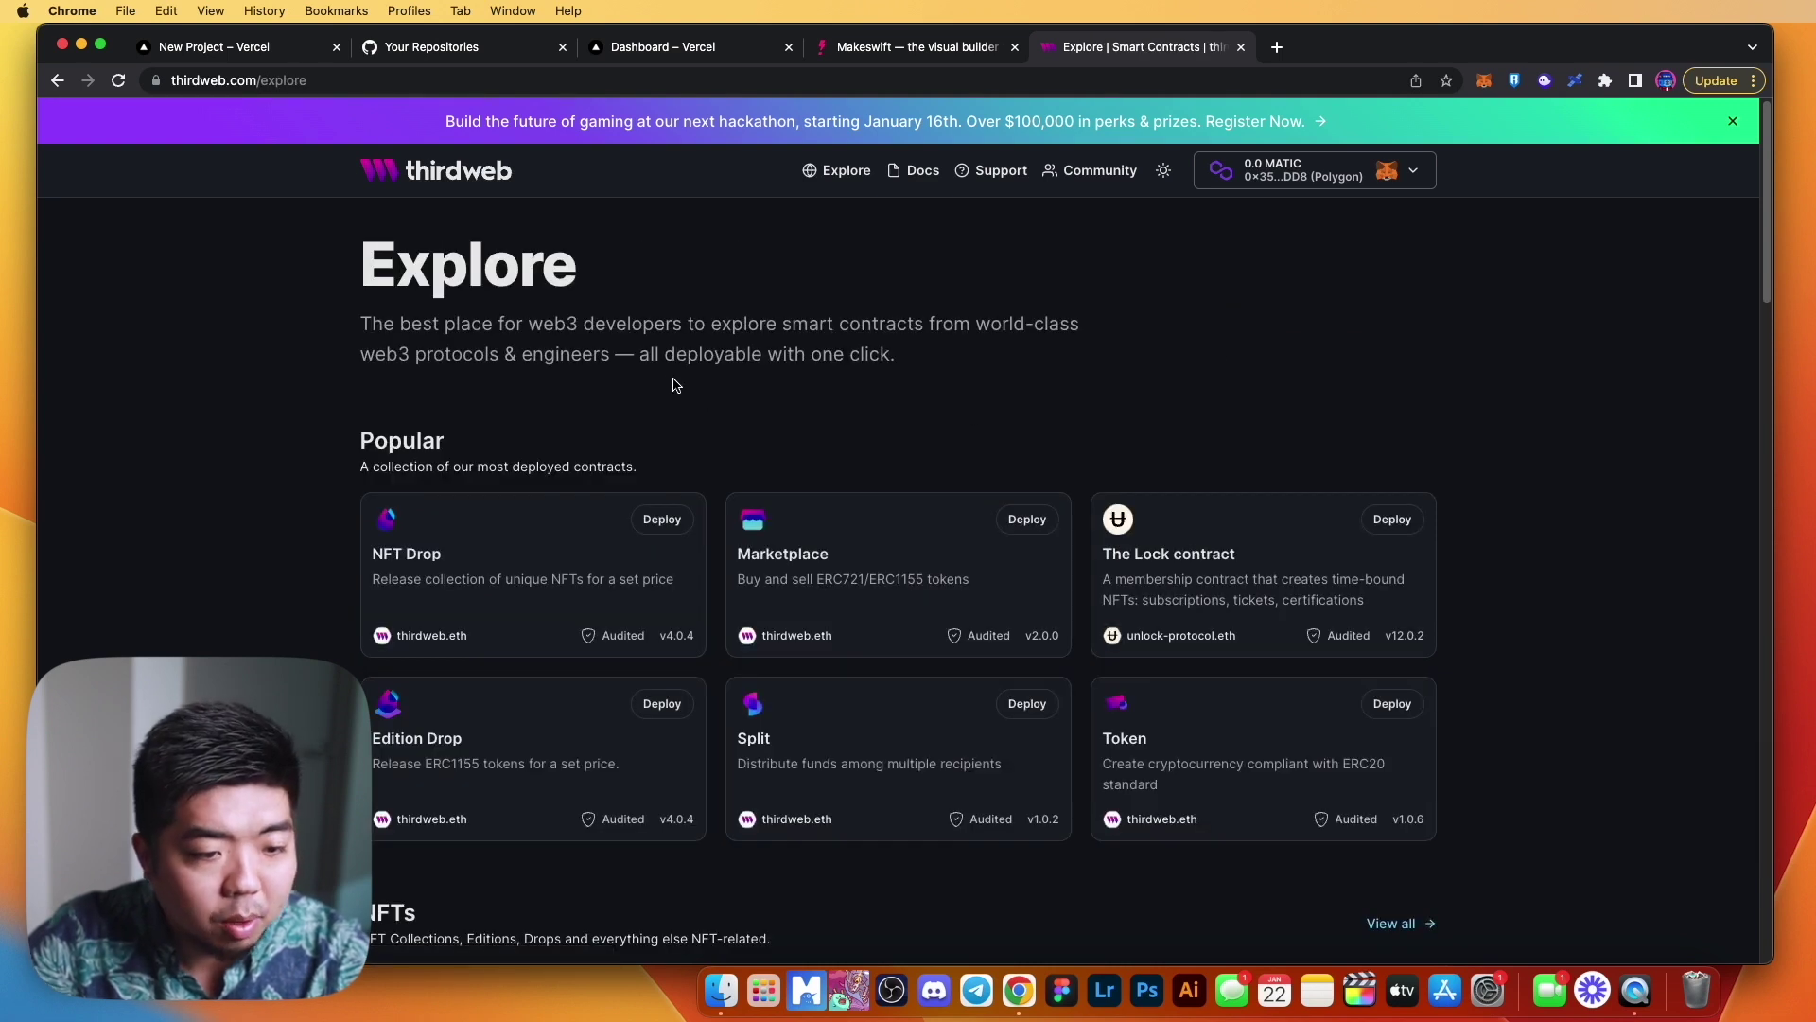
Find the NFT Drop contract among all NFT contracts and open its deployment form.
{"action": "scroll", "coordinate": [587, 378], "scroll_direction": "down", "scroll_amount": 3}
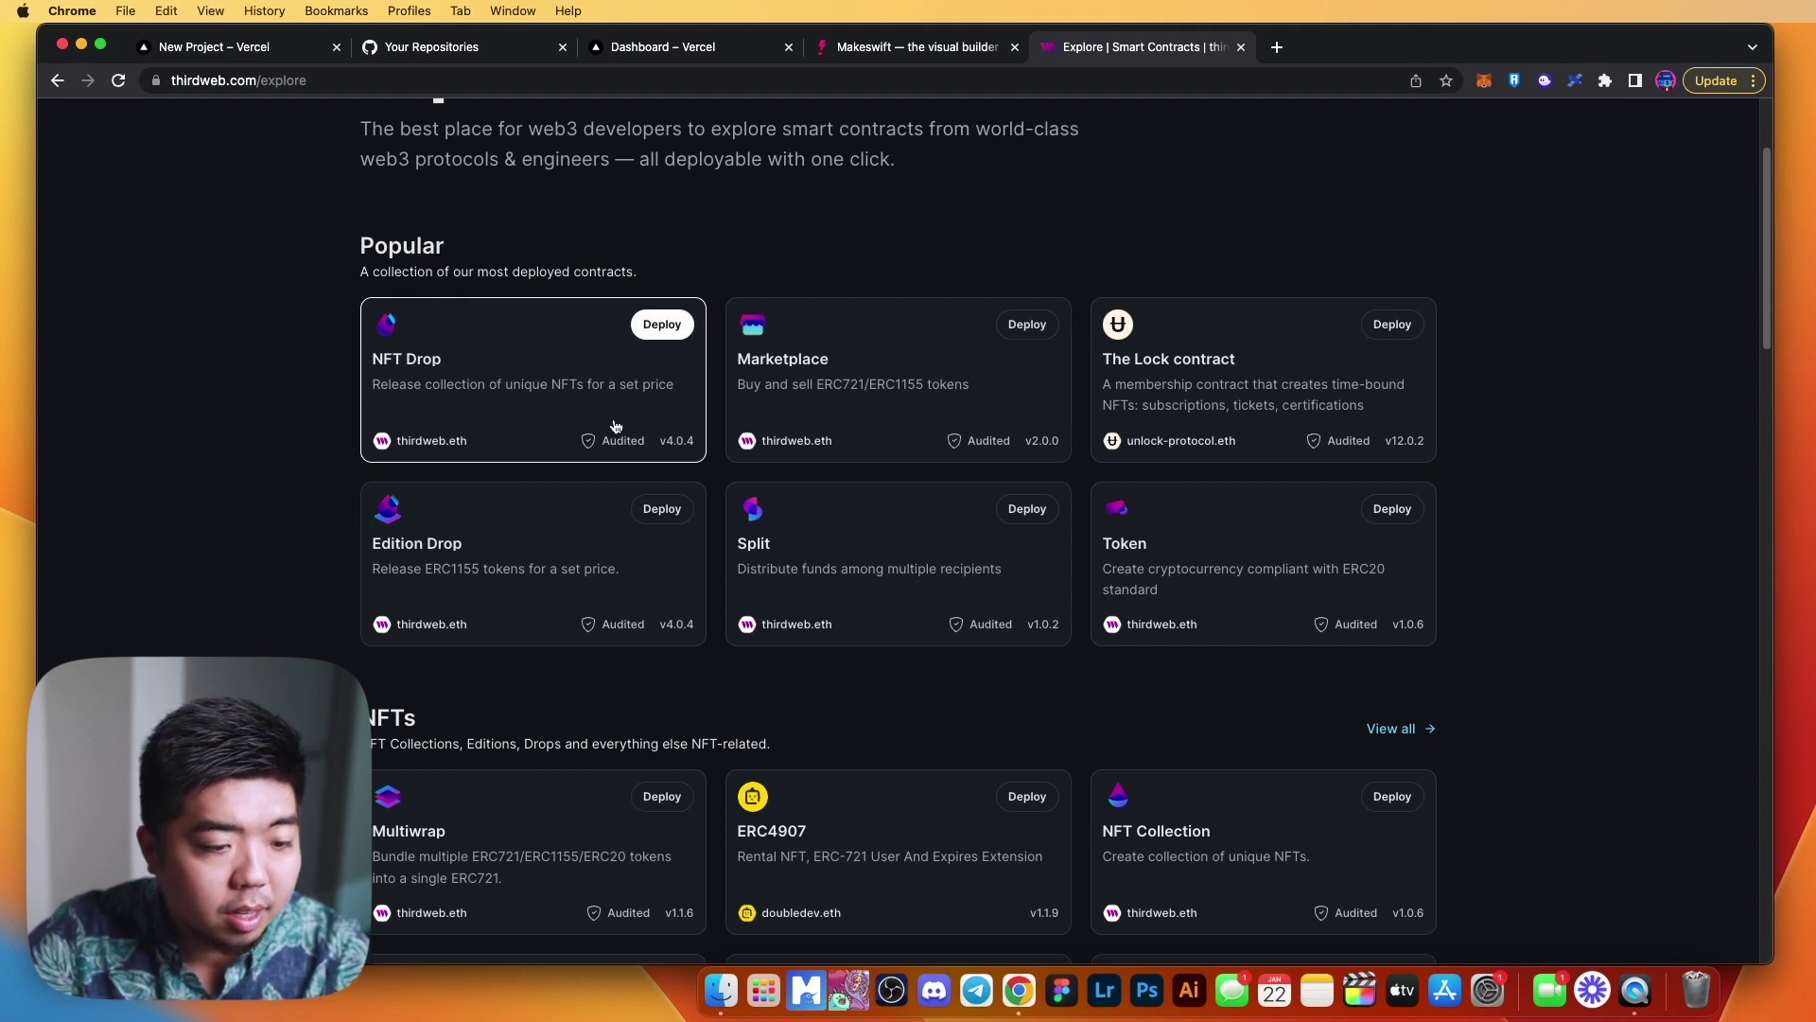
{"action": "scroll", "coordinate": [615, 426], "scroll_direction": "down", "scroll_amount": 2}
{"action": "scroll", "coordinate": [589, 260], "scroll_direction": "down", "scroll_amount": 4}
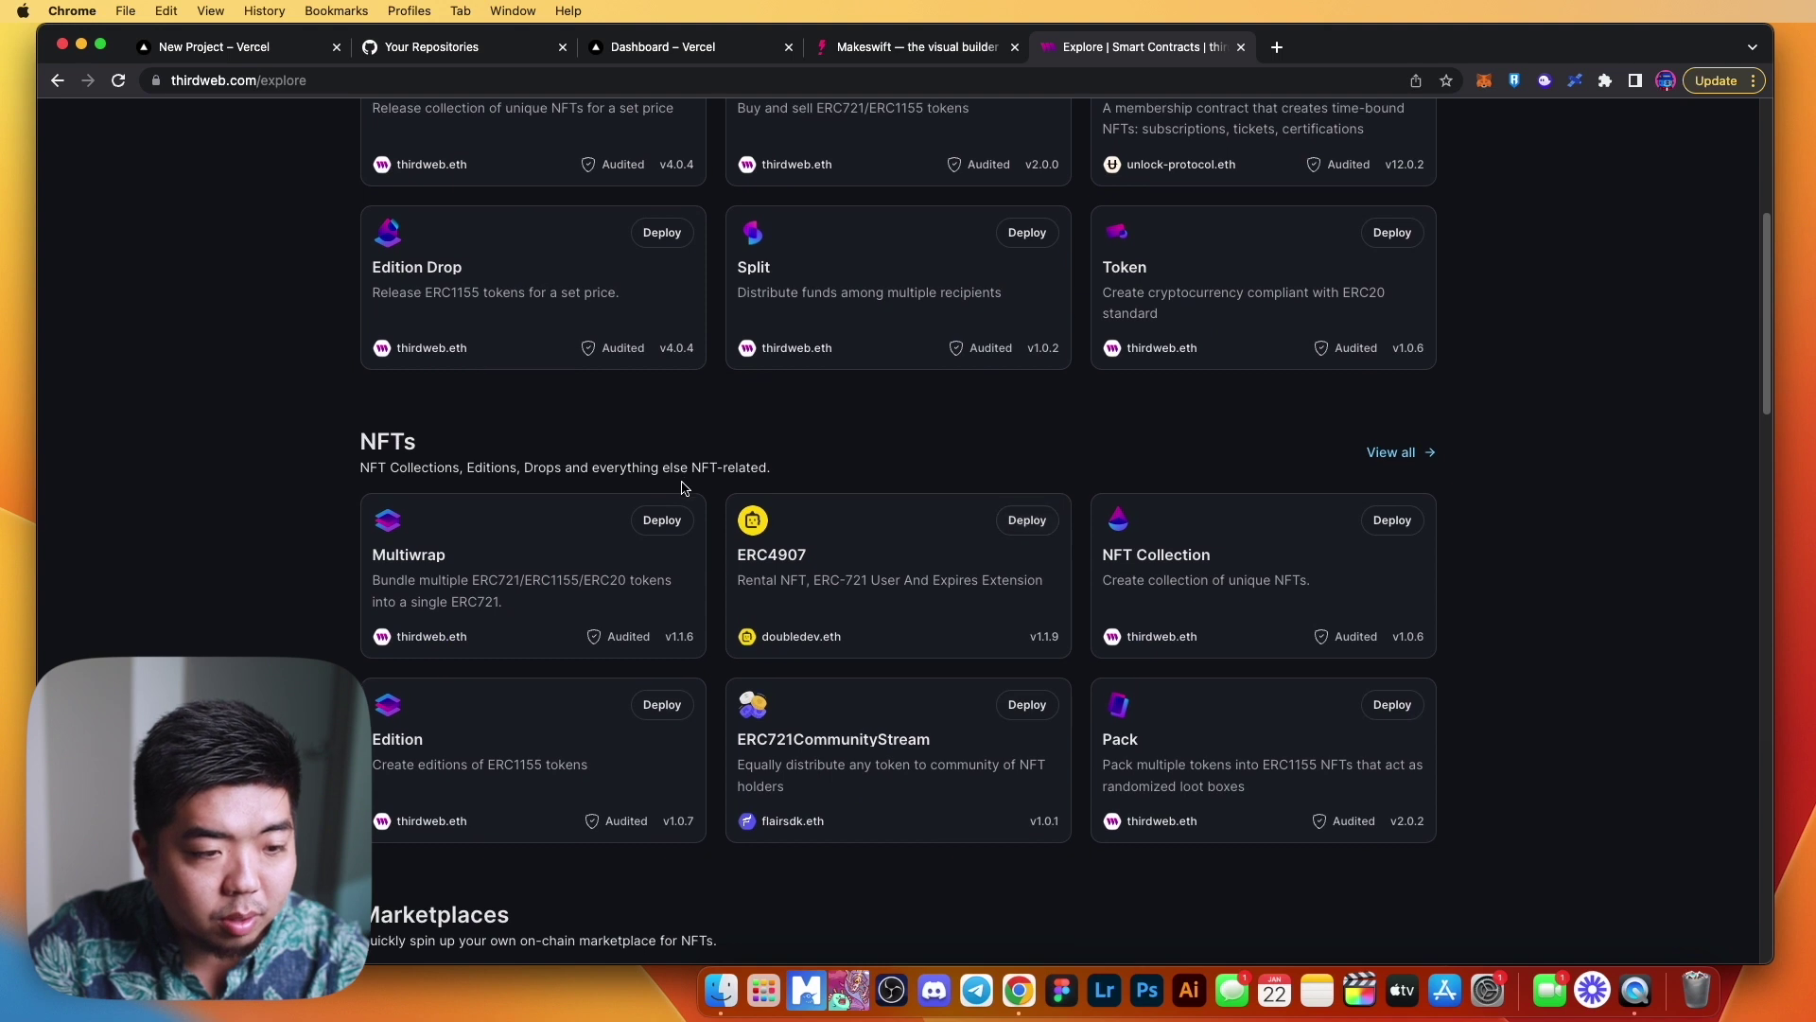
{"action": "left_click", "coordinate": [1386, 440]}
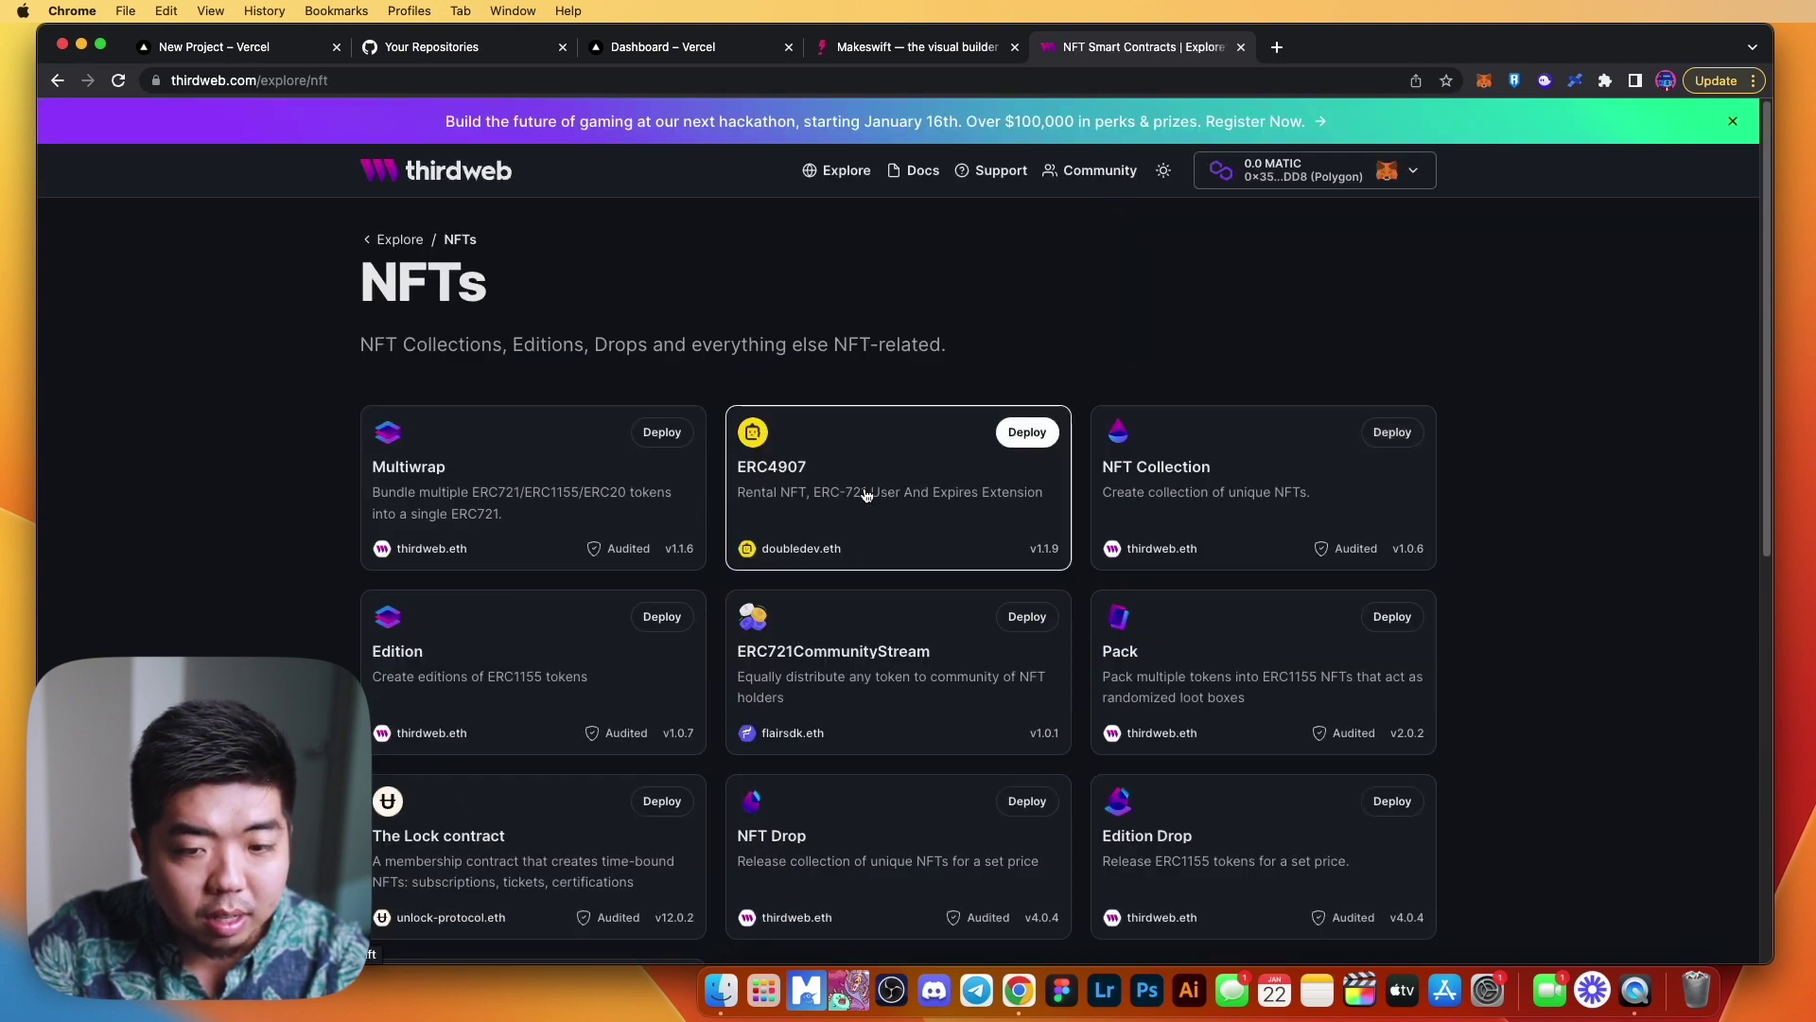
{"action": "scroll", "coordinate": [898, 501], "scroll_direction": "down", "scroll_amount": 2}
{"action": "scroll", "coordinate": [942, 547], "scroll_direction": "down", "scroll_amount": 3}
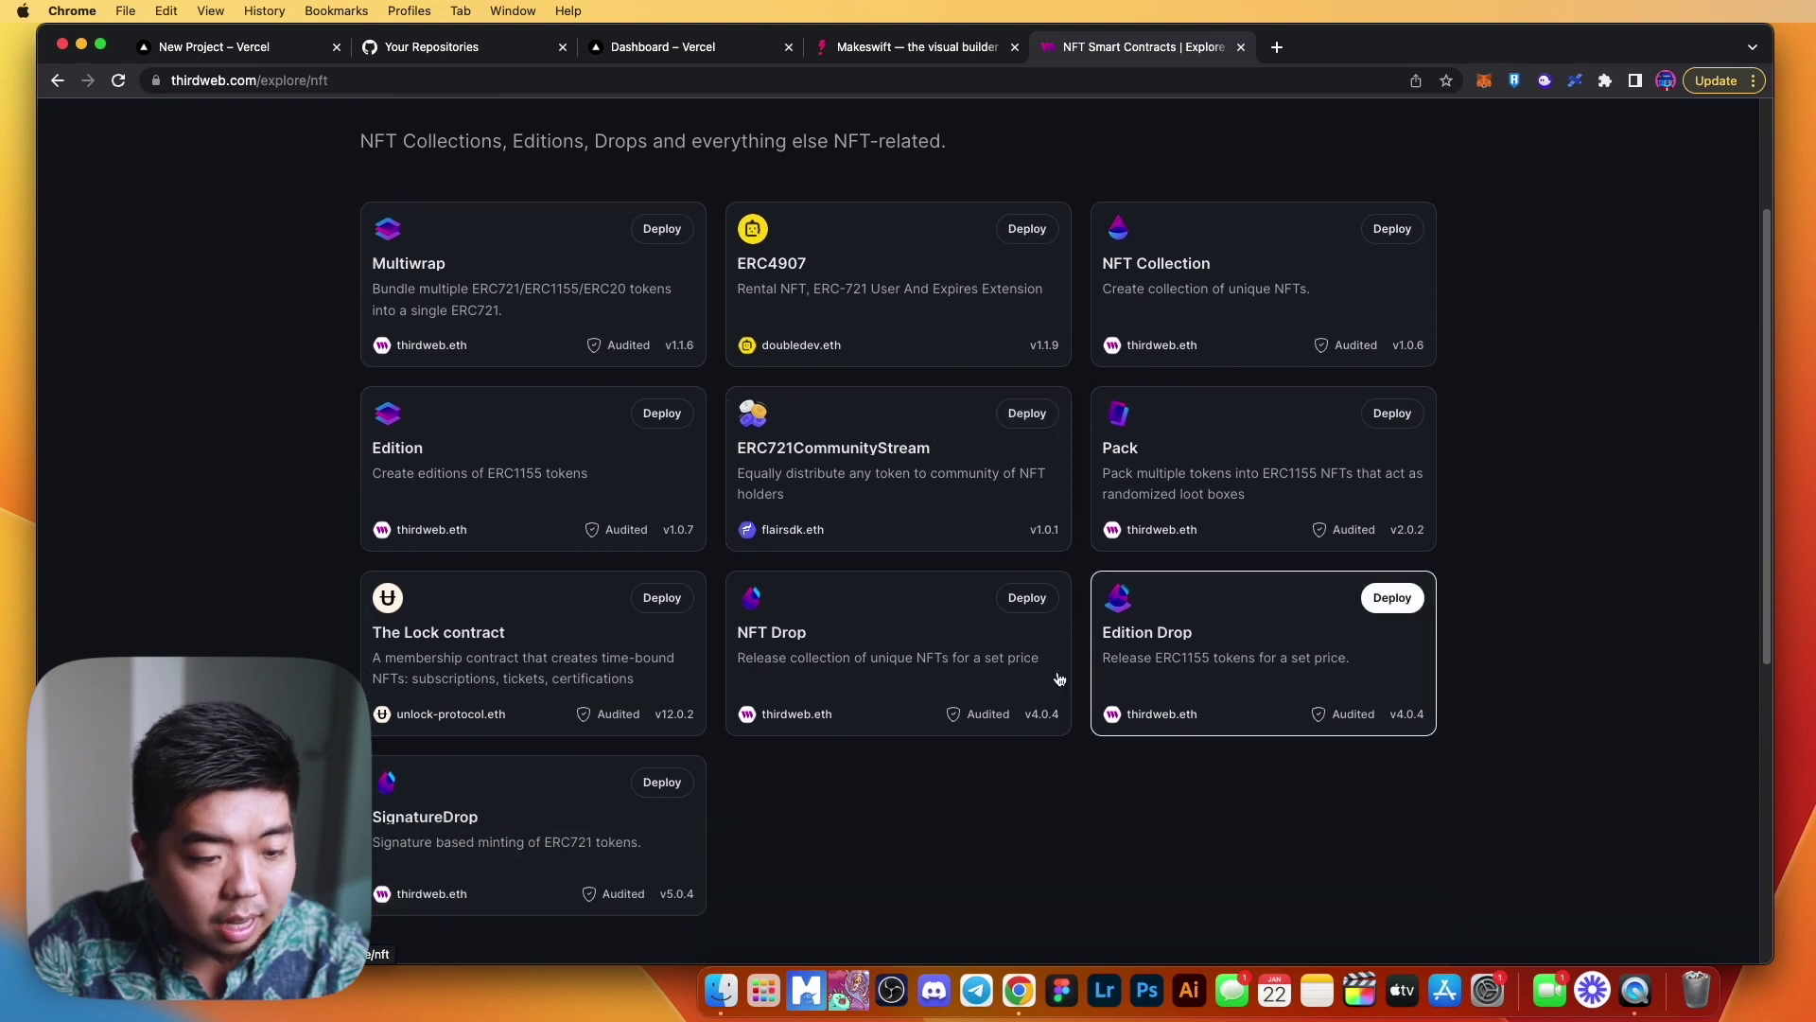
{"action": "left_click", "coordinate": [1026, 608]}
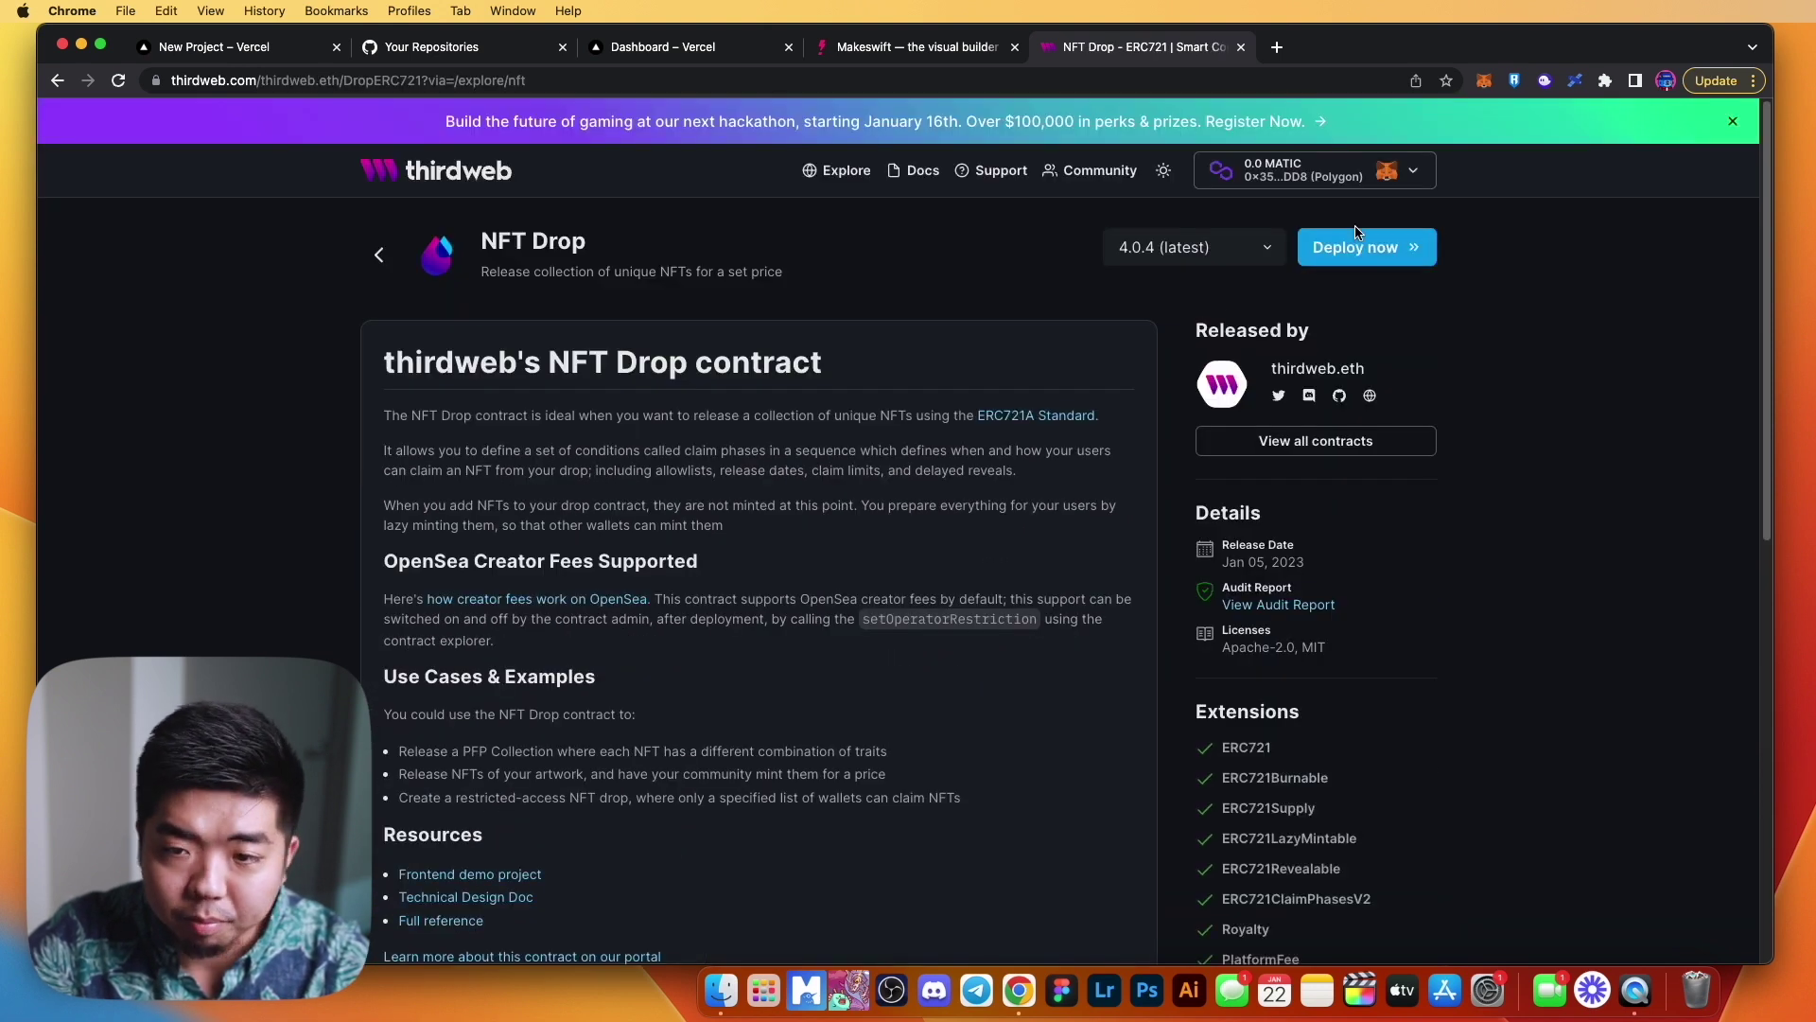
{"action": "left_click", "coordinate": [1361, 248]}
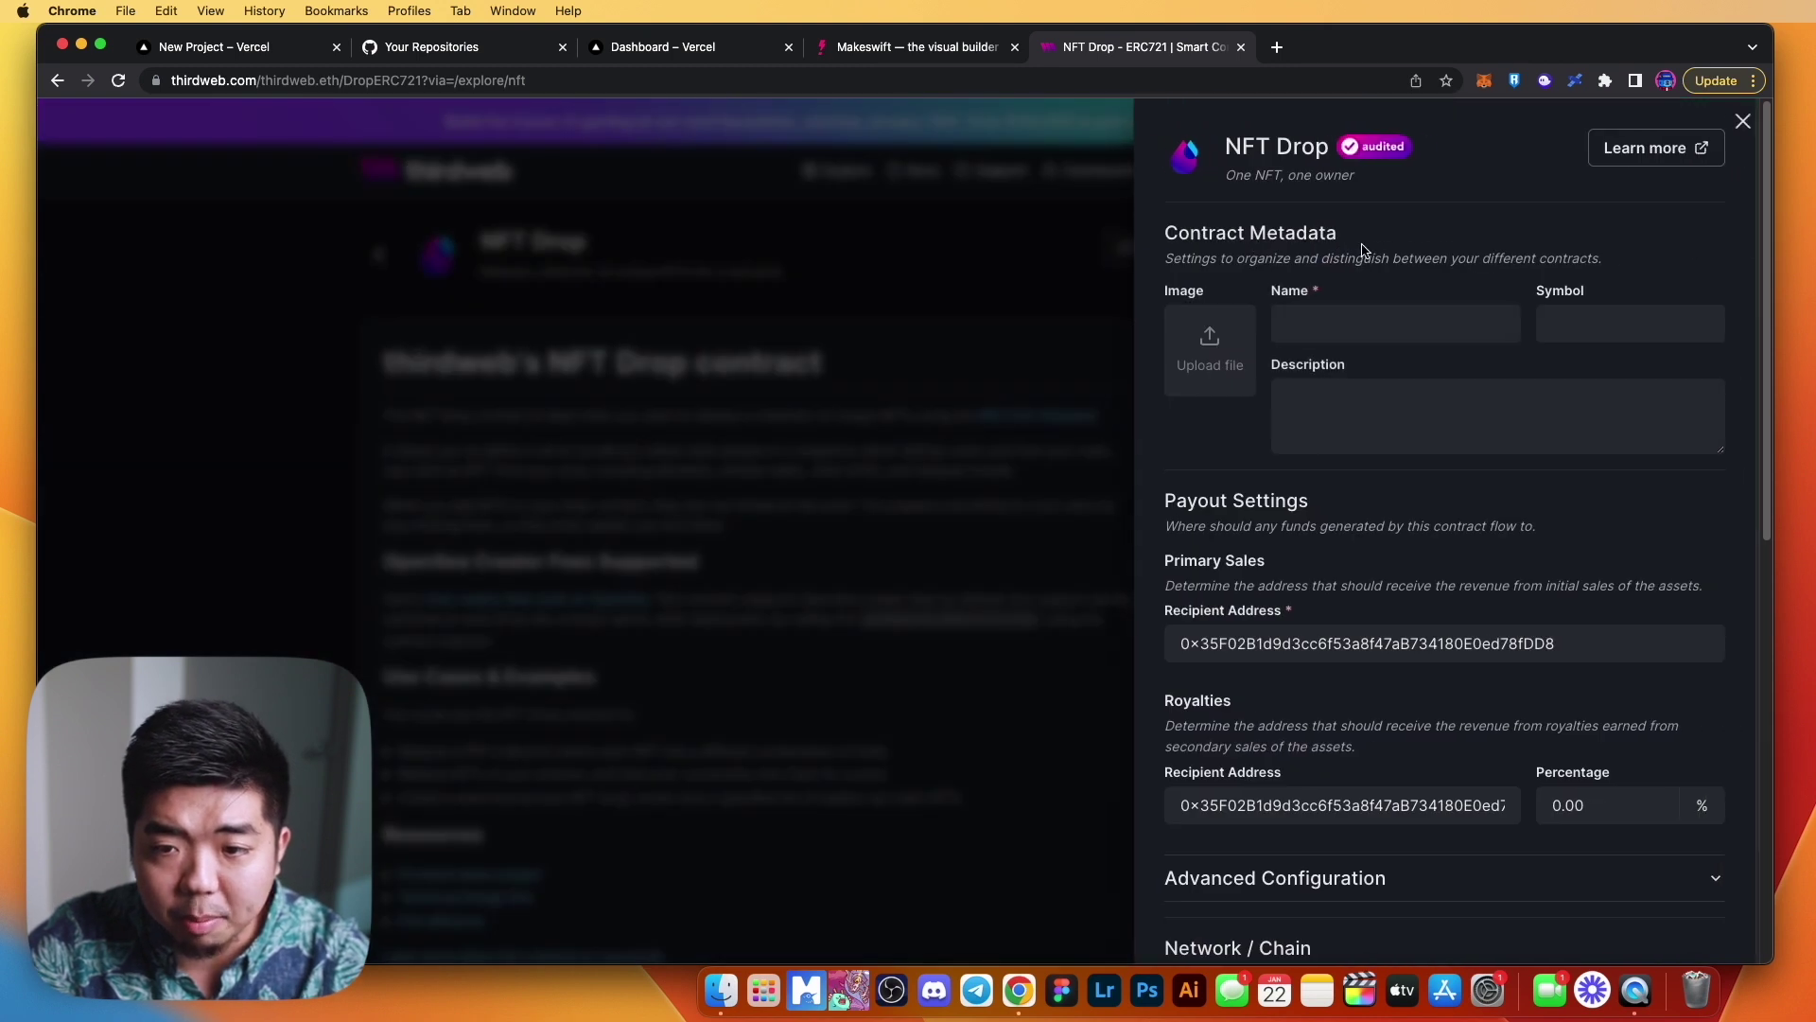
Fill in the contract metadata with name "Miting Site NFT", symbol "MINT" and description "This NFT can be minted from a website".
{"action": "left_click", "coordinate": [1386, 316]}
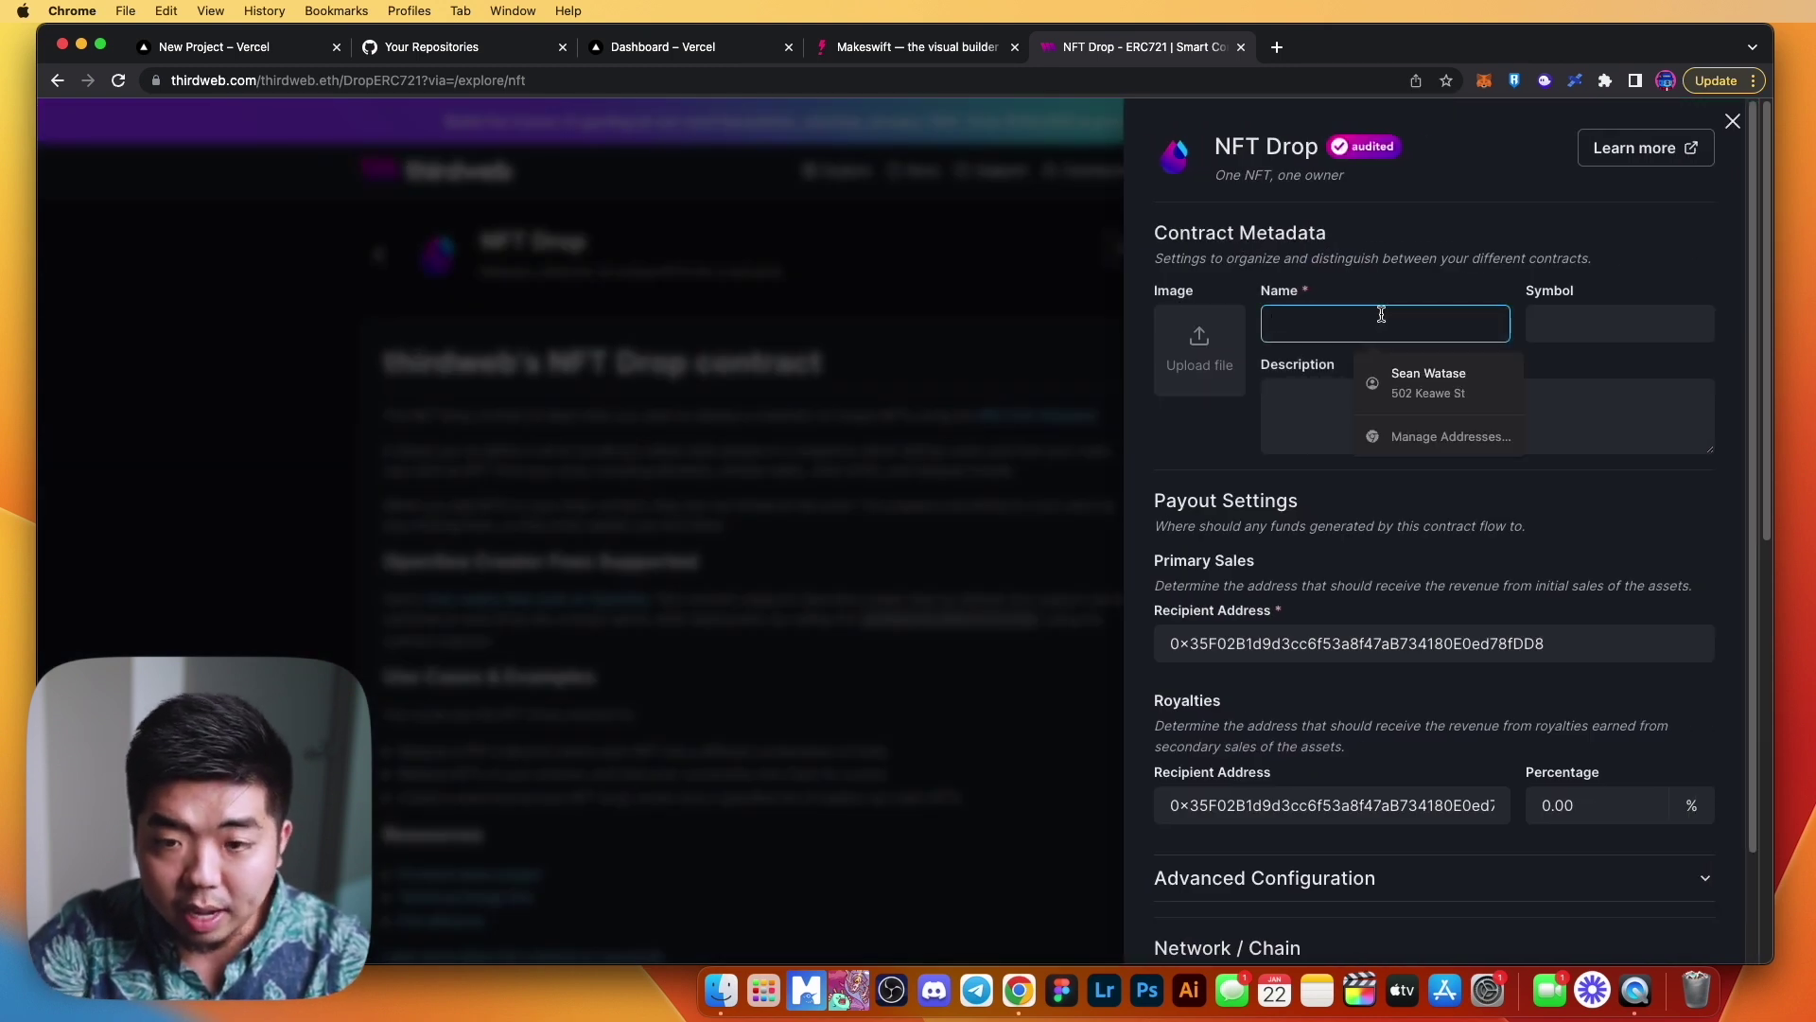
{"action": "type", "text": "Miting Site NFT"}
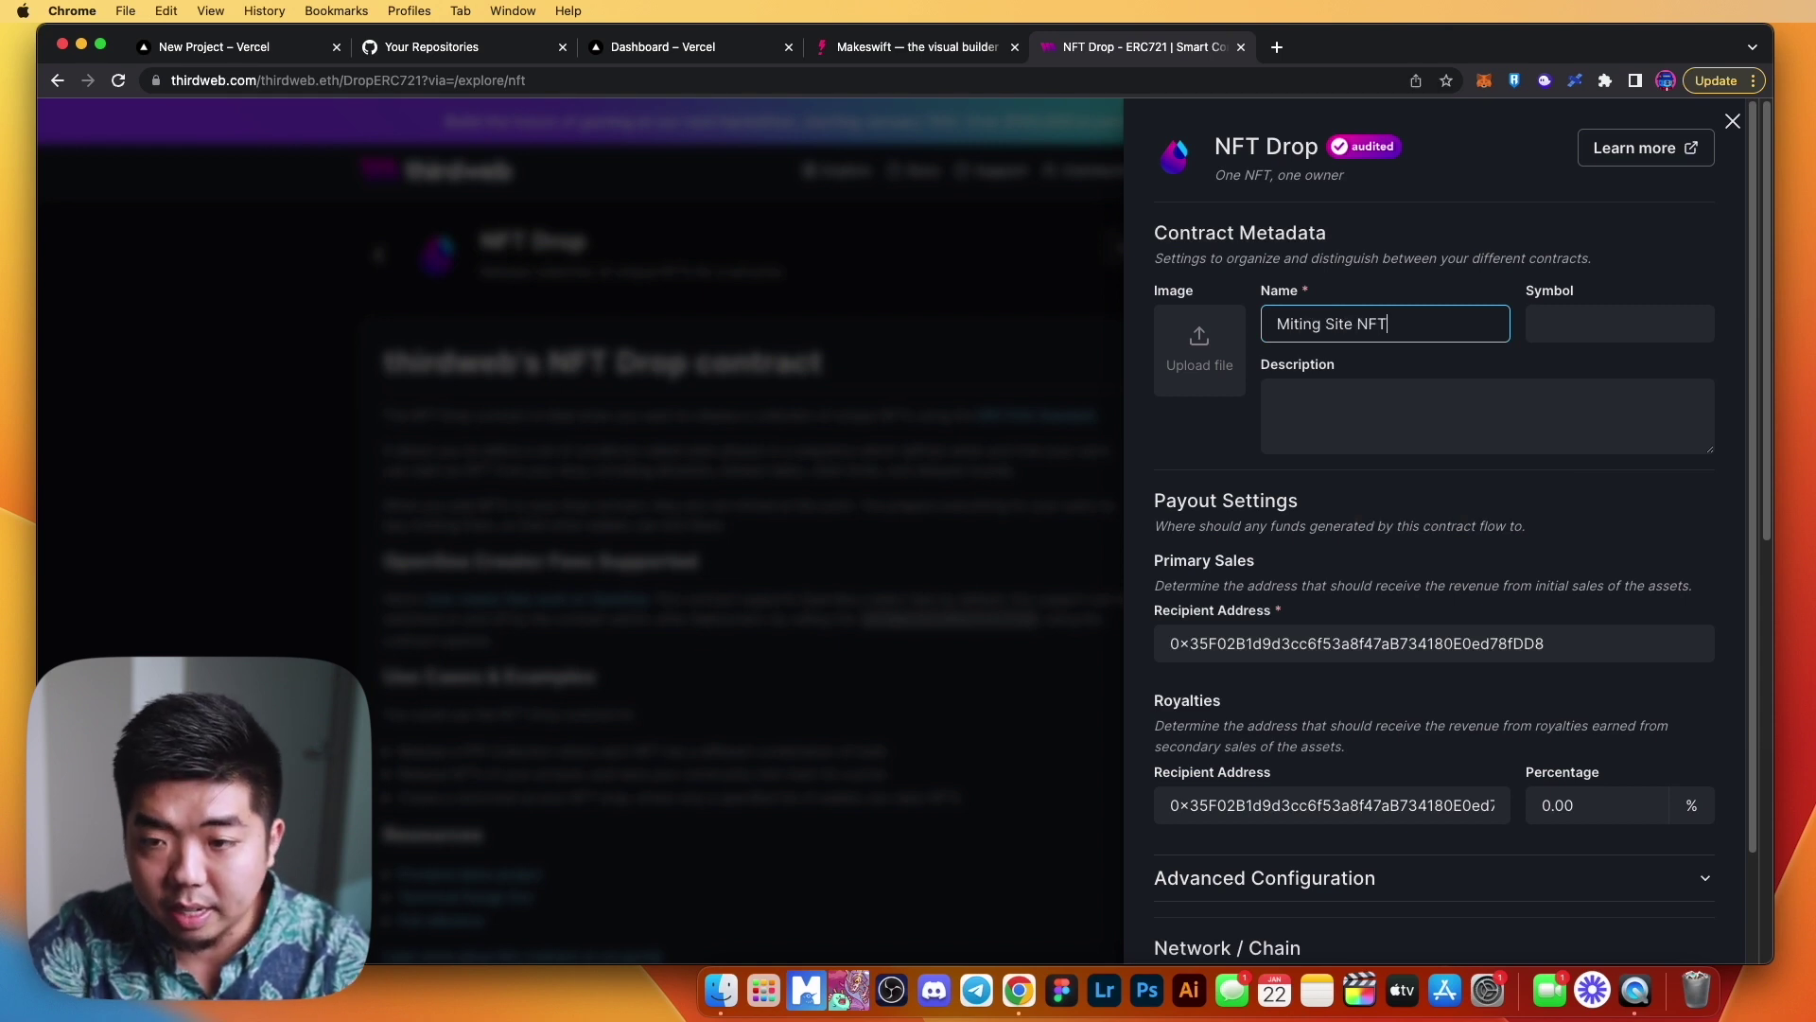
{"action": "left_click", "coordinate": [1572, 324]}
{"action": "type", "text": "MINT"}
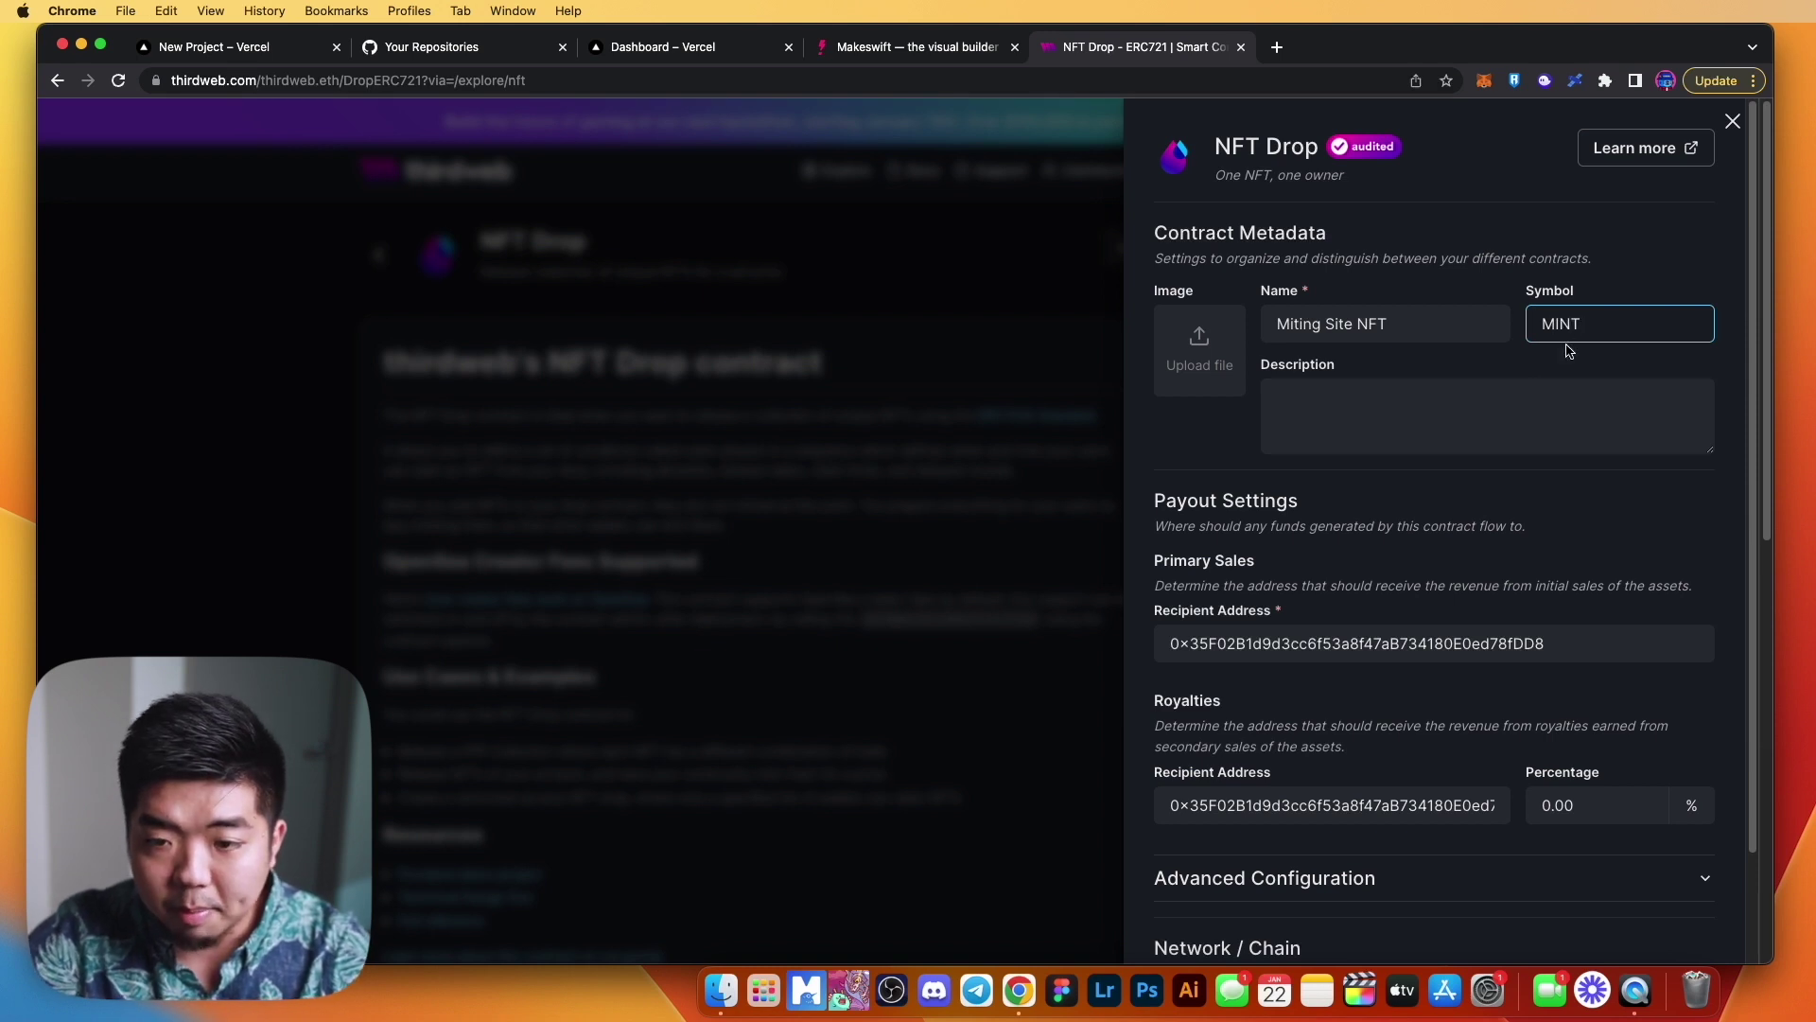
{"action": "left_click", "coordinate": [1517, 407]}
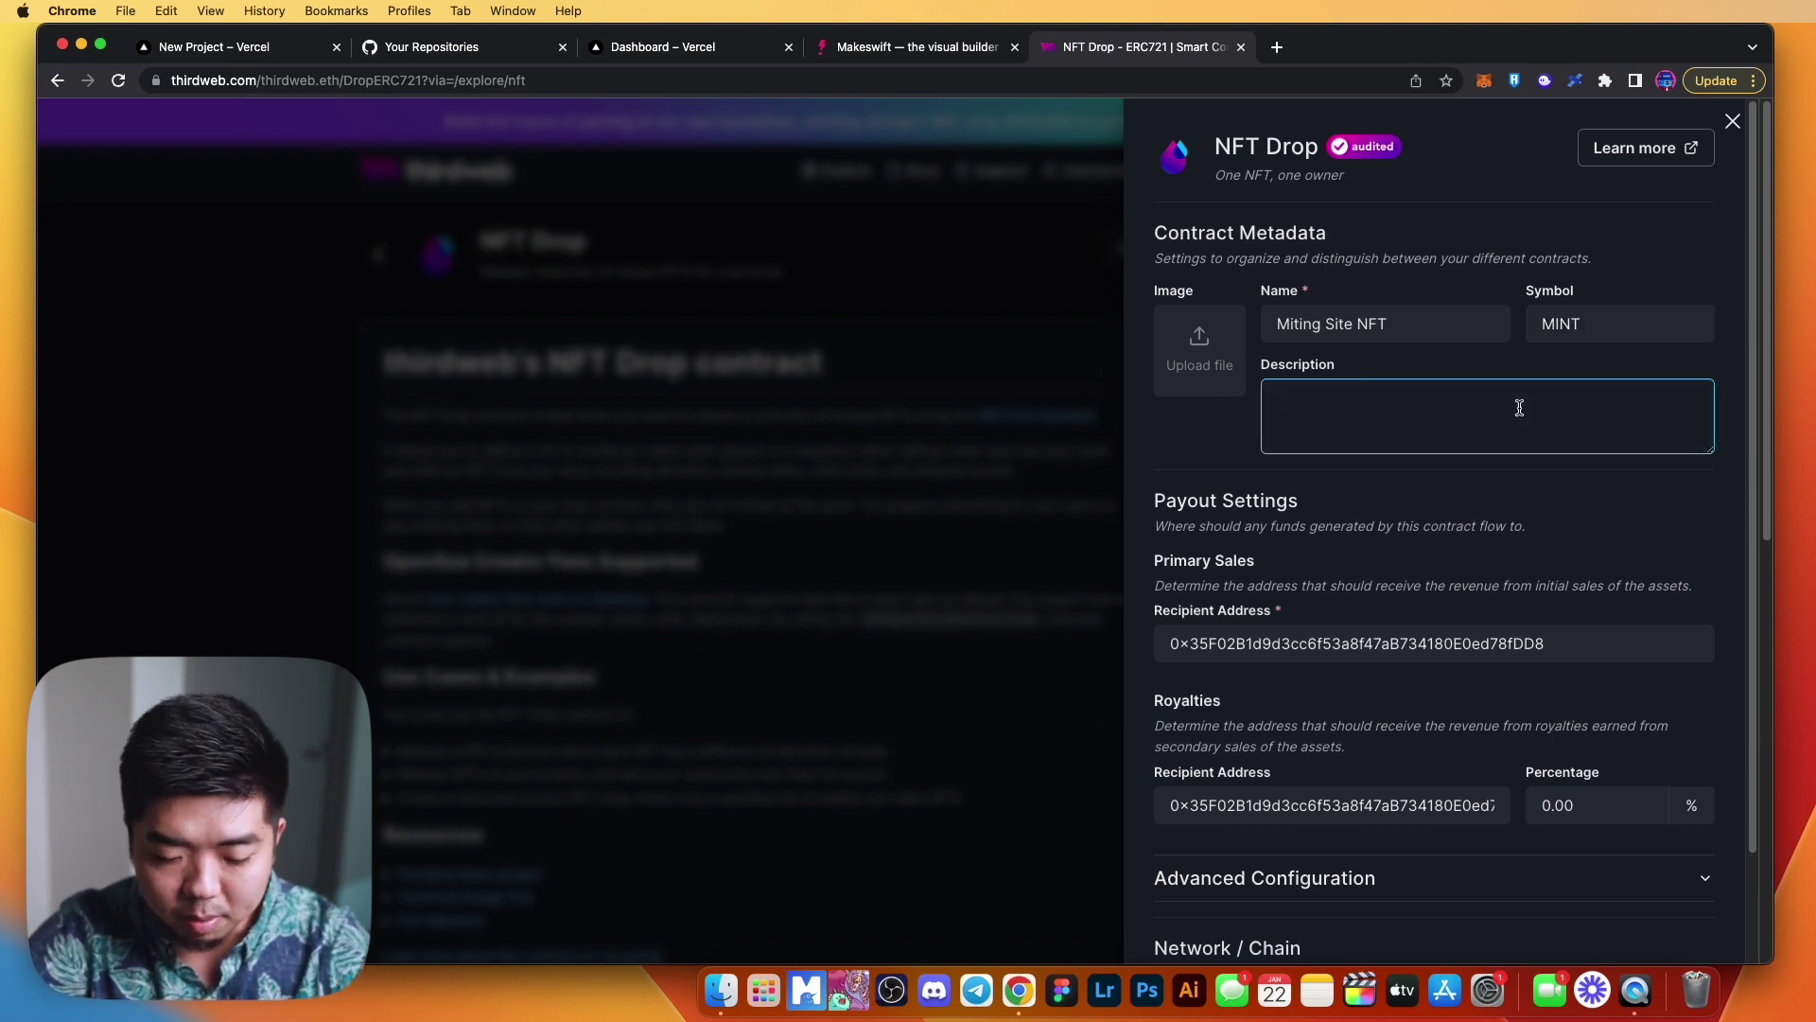
{"action": "type", "text": "This NFt can"}
{"action": "key", "text": "BackSpace"}
{"action": "type", "text": "T can be minted from a we"}
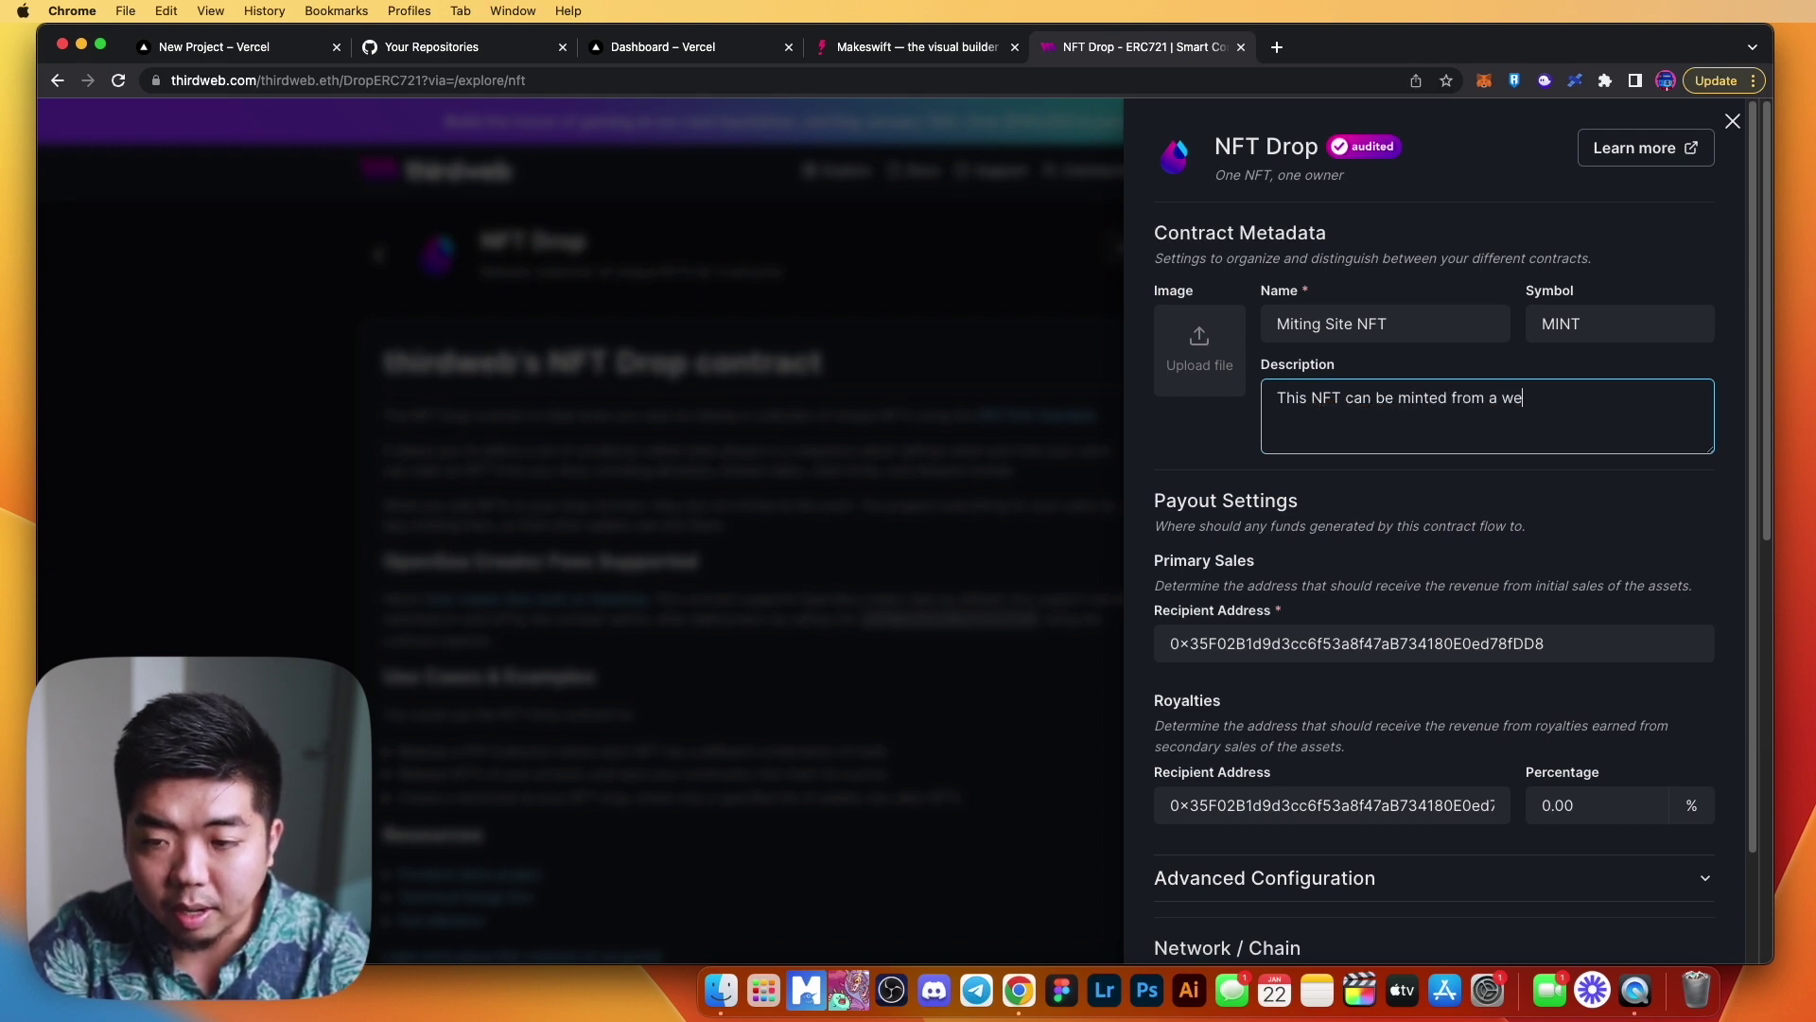
{"action": "type", "text": "bsite"}
Set the deployment network of the NFT Drop contract to Goerli (GOR).
{"action": "scroll", "coordinate": [1428, 502], "scroll_direction": "down", "scroll_amount": 3}
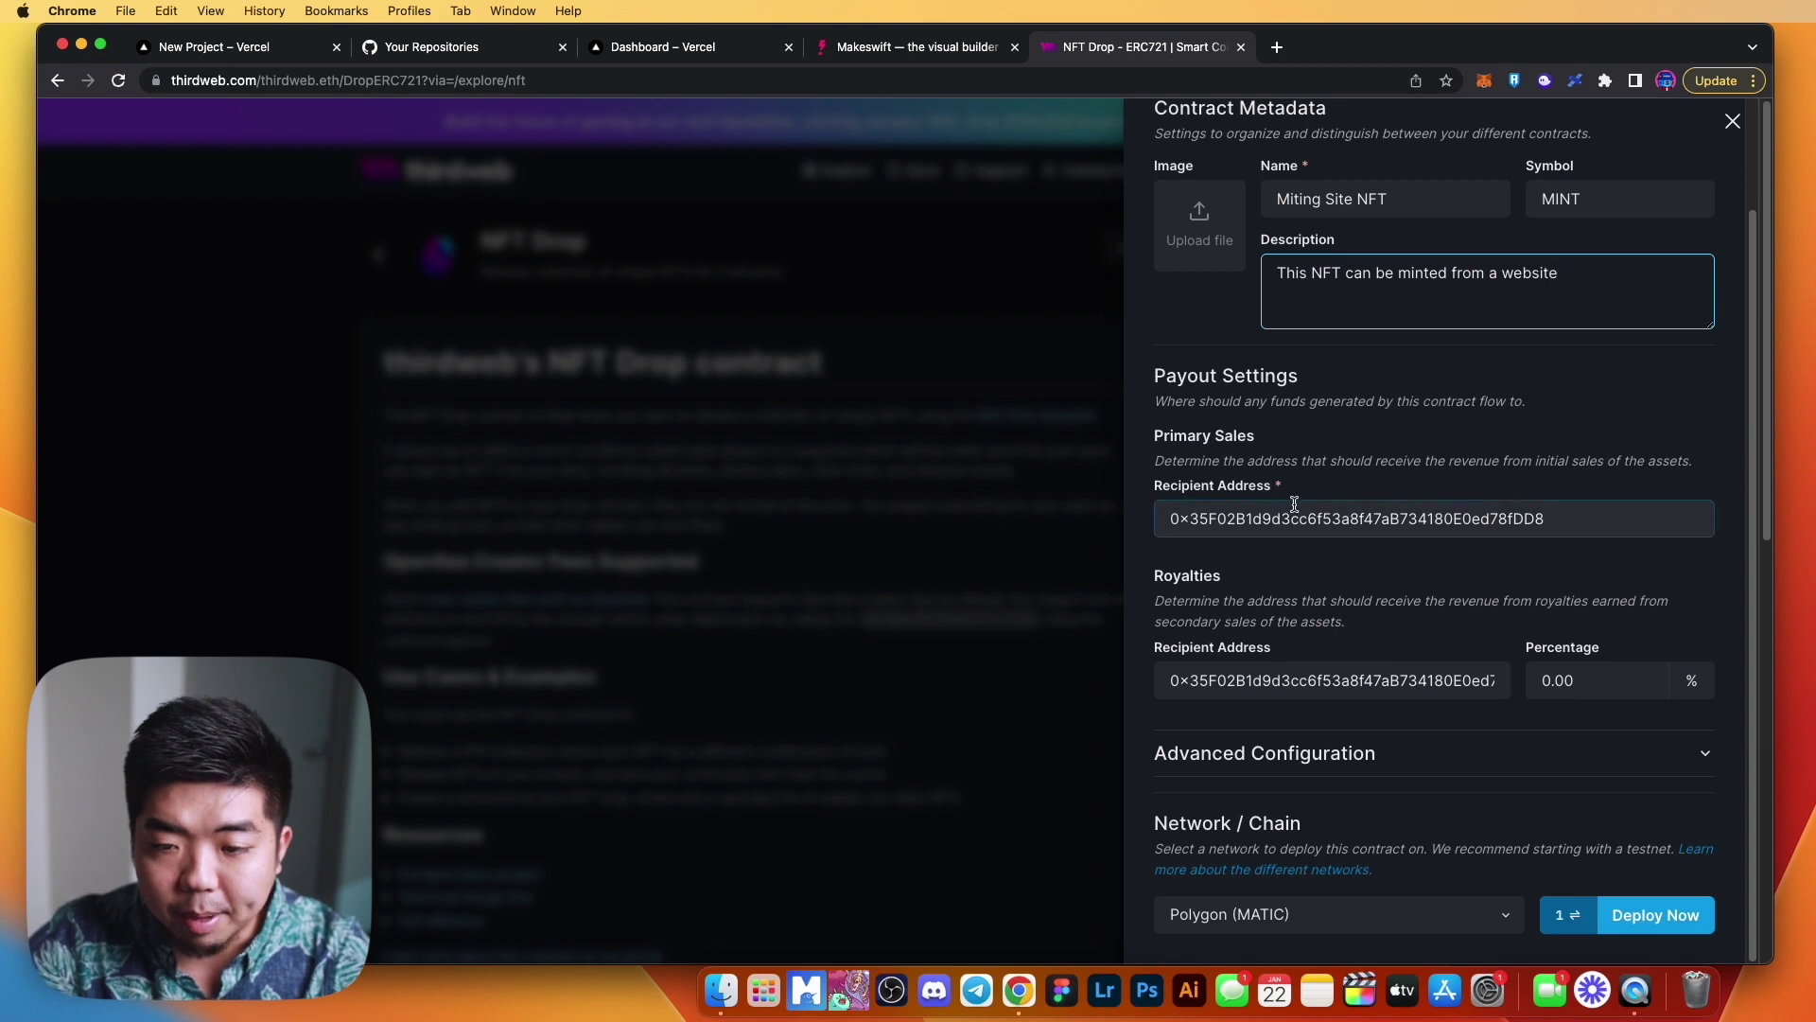
{"action": "left_click", "coordinate": [1490, 913]}
{"action": "scroll", "coordinate": [1334, 851], "scroll_direction": "down", "scroll_amount": 5}
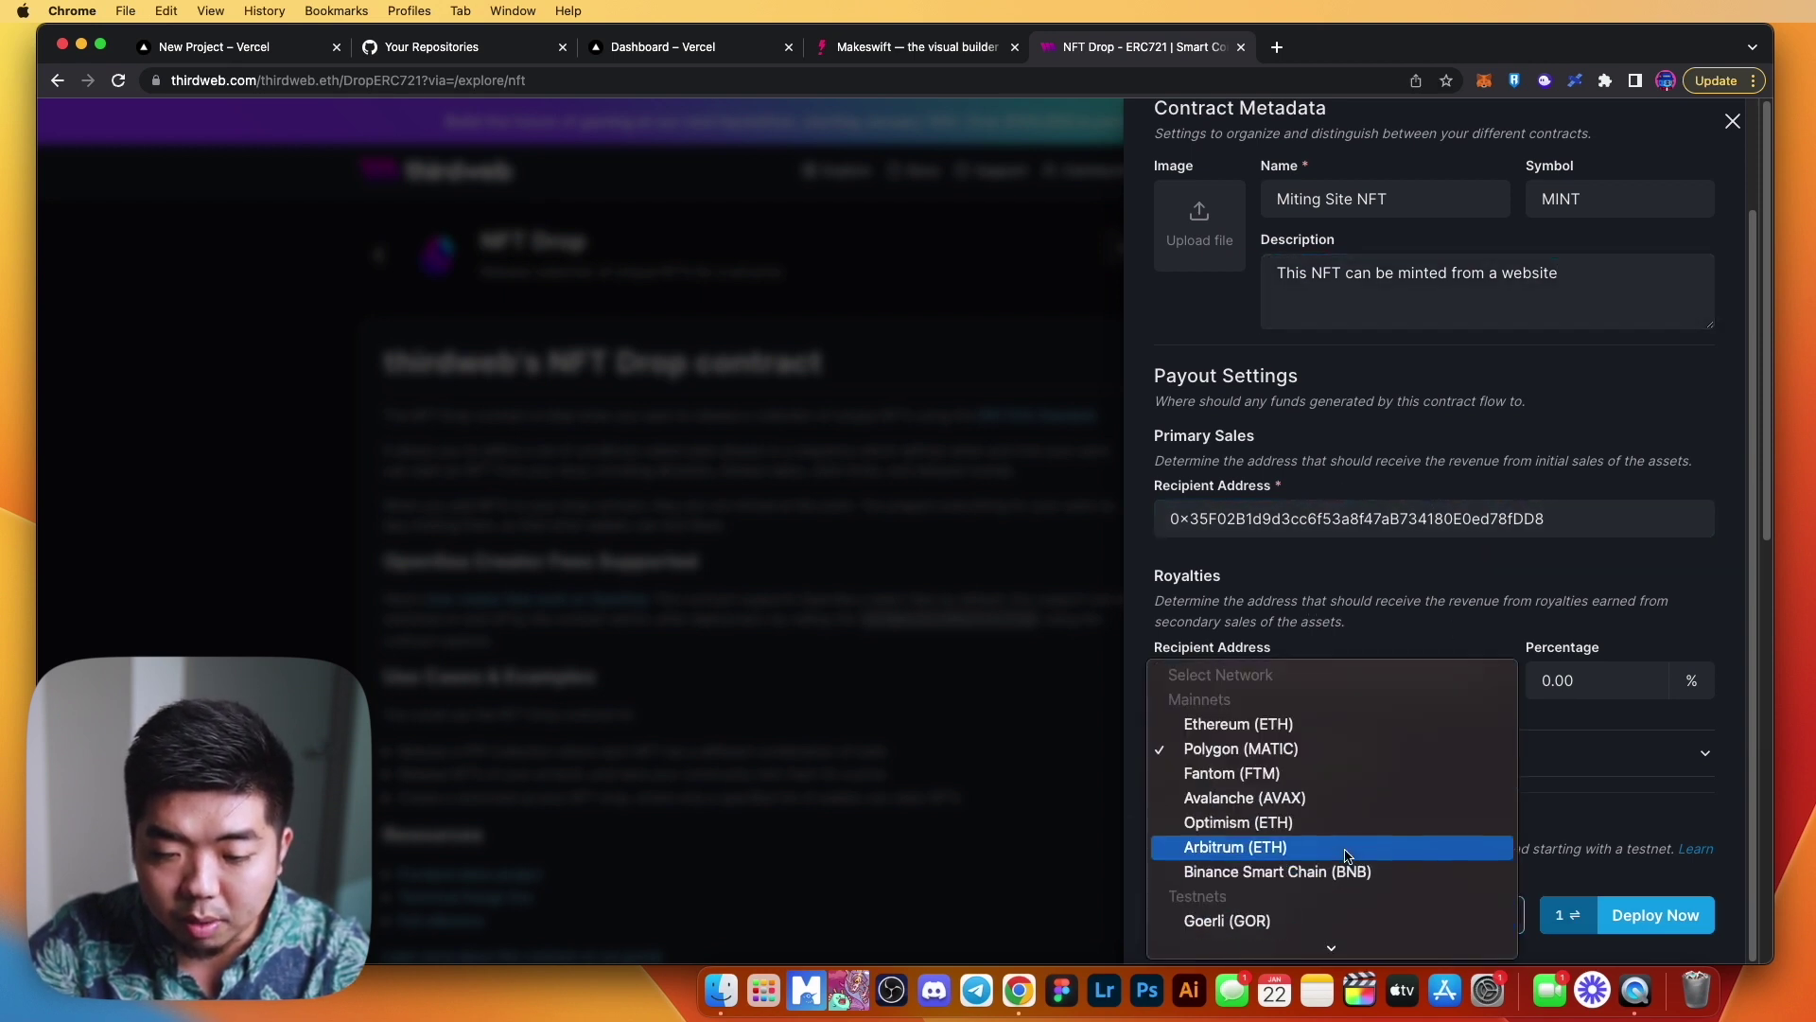
{"action": "left_click", "coordinate": [1258, 794]}
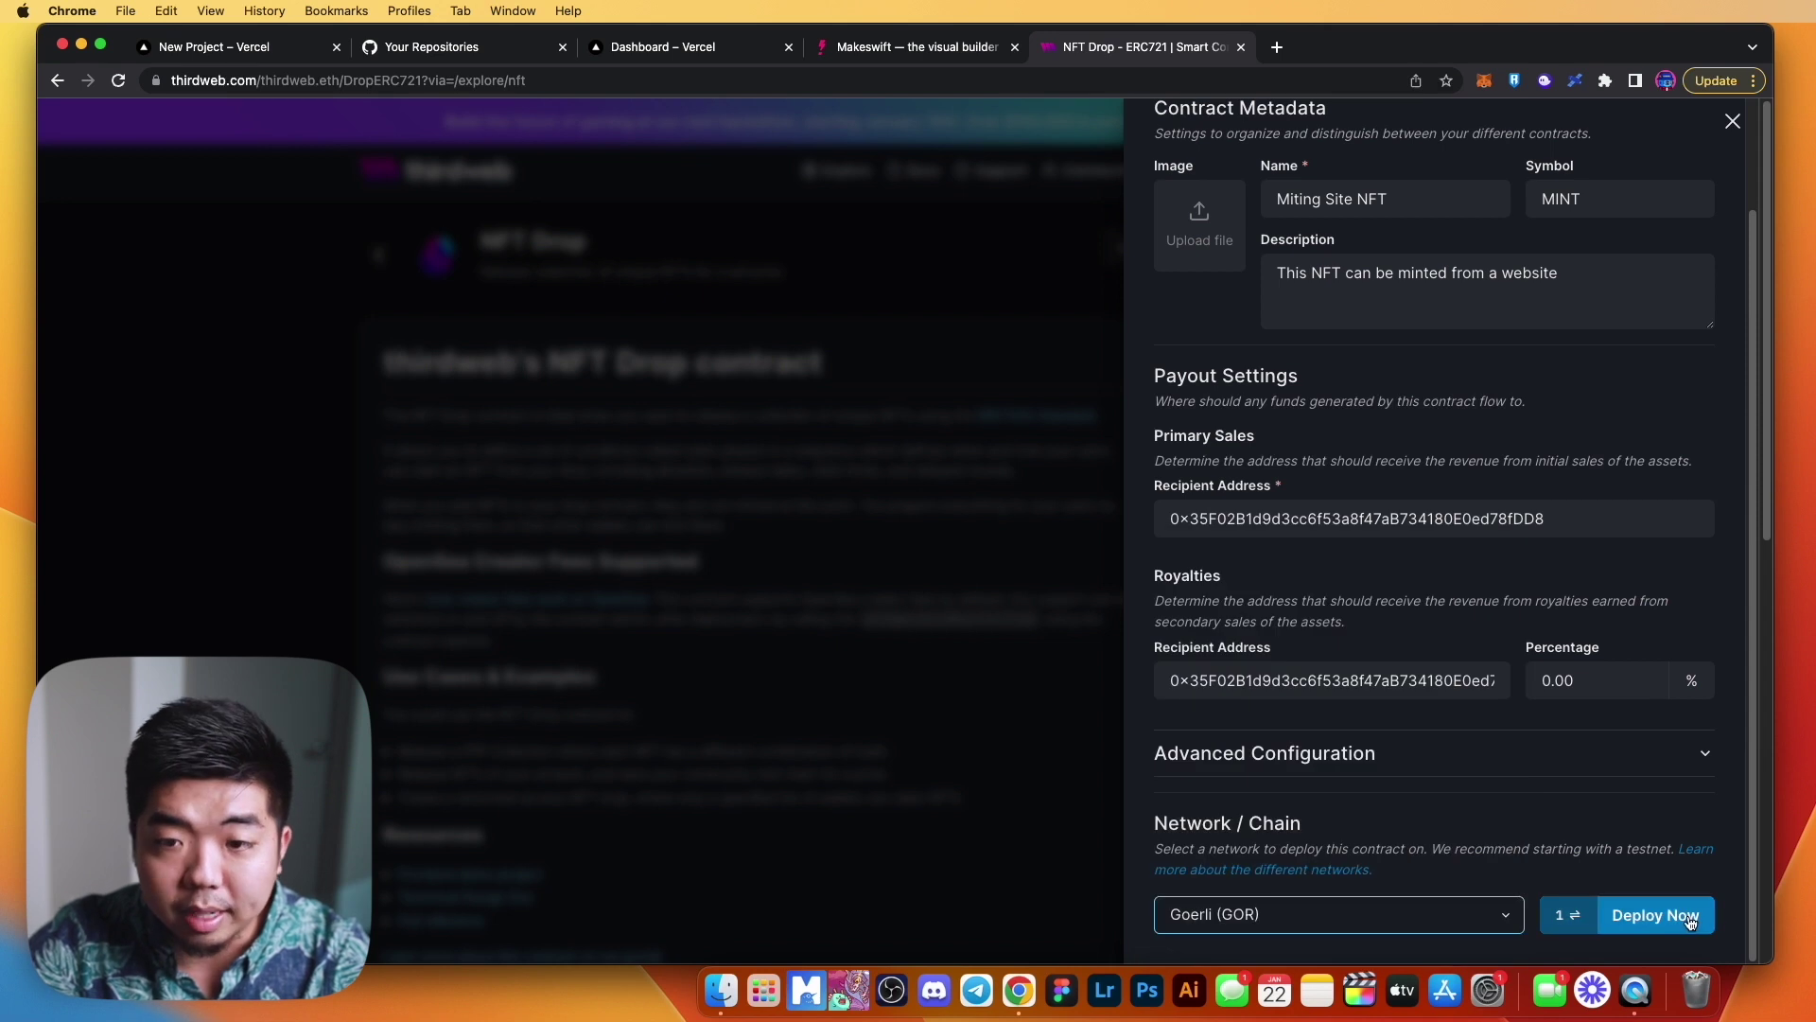
Deploy the NFT Drop contract, switching the wallet to the Goerli network and confirming the deployment transaction.
{"action": "left_click", "coordinate": [1691, 920]}
{"action": "left_click", "coordinate": [1641, 854]}
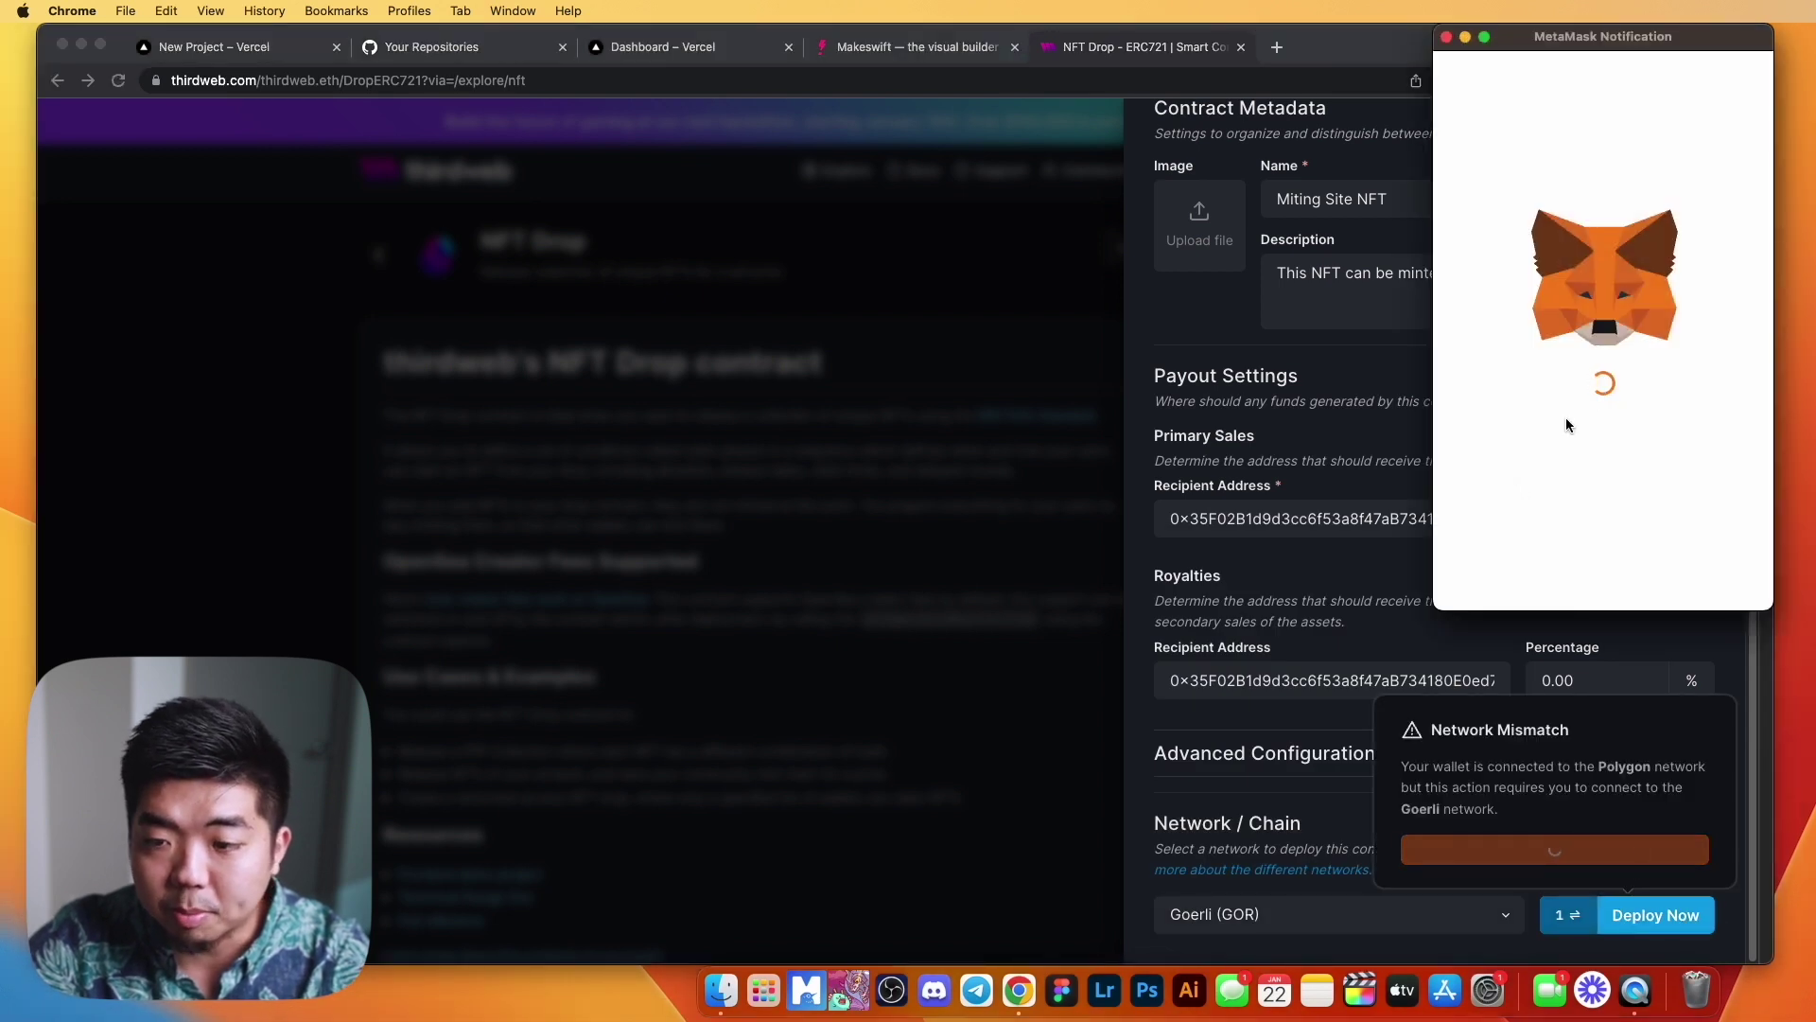
{"action": "left_click", "coordinate": [1691, 572]}
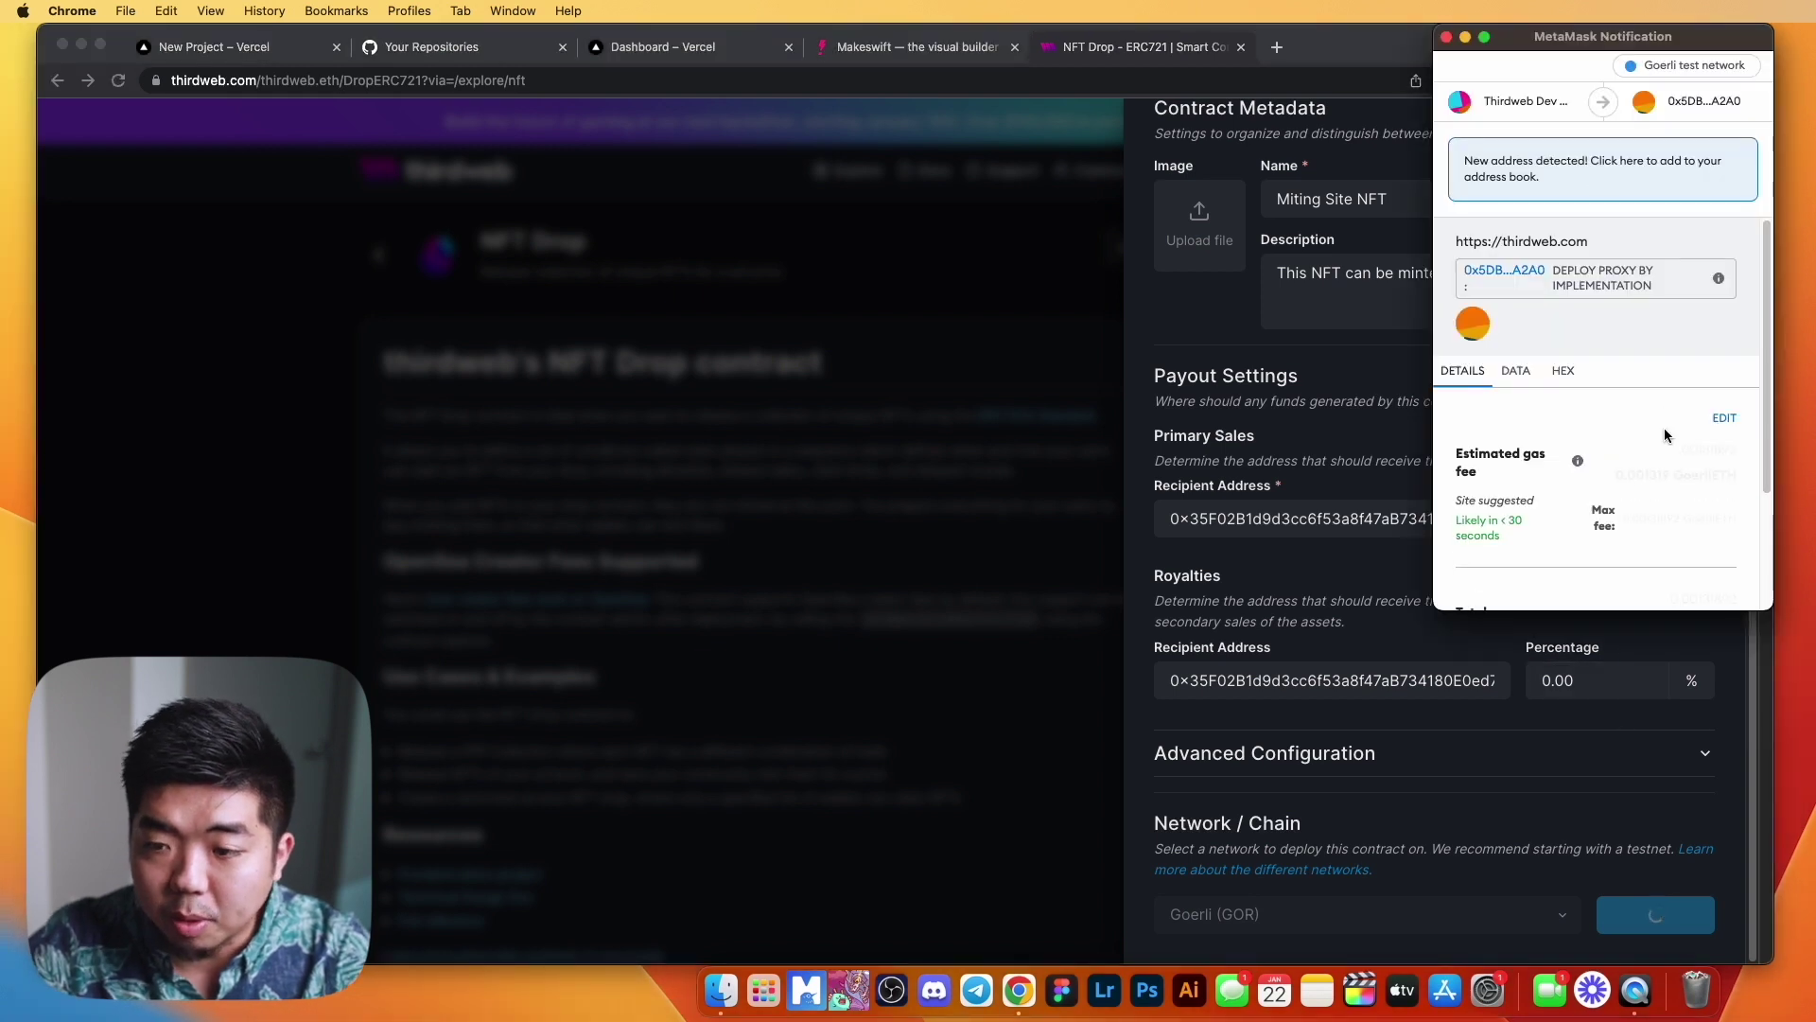
{"action": "scroll", "coordinate": [1665, 435], "scroll_direction": "down", "scroll_amount": 3}
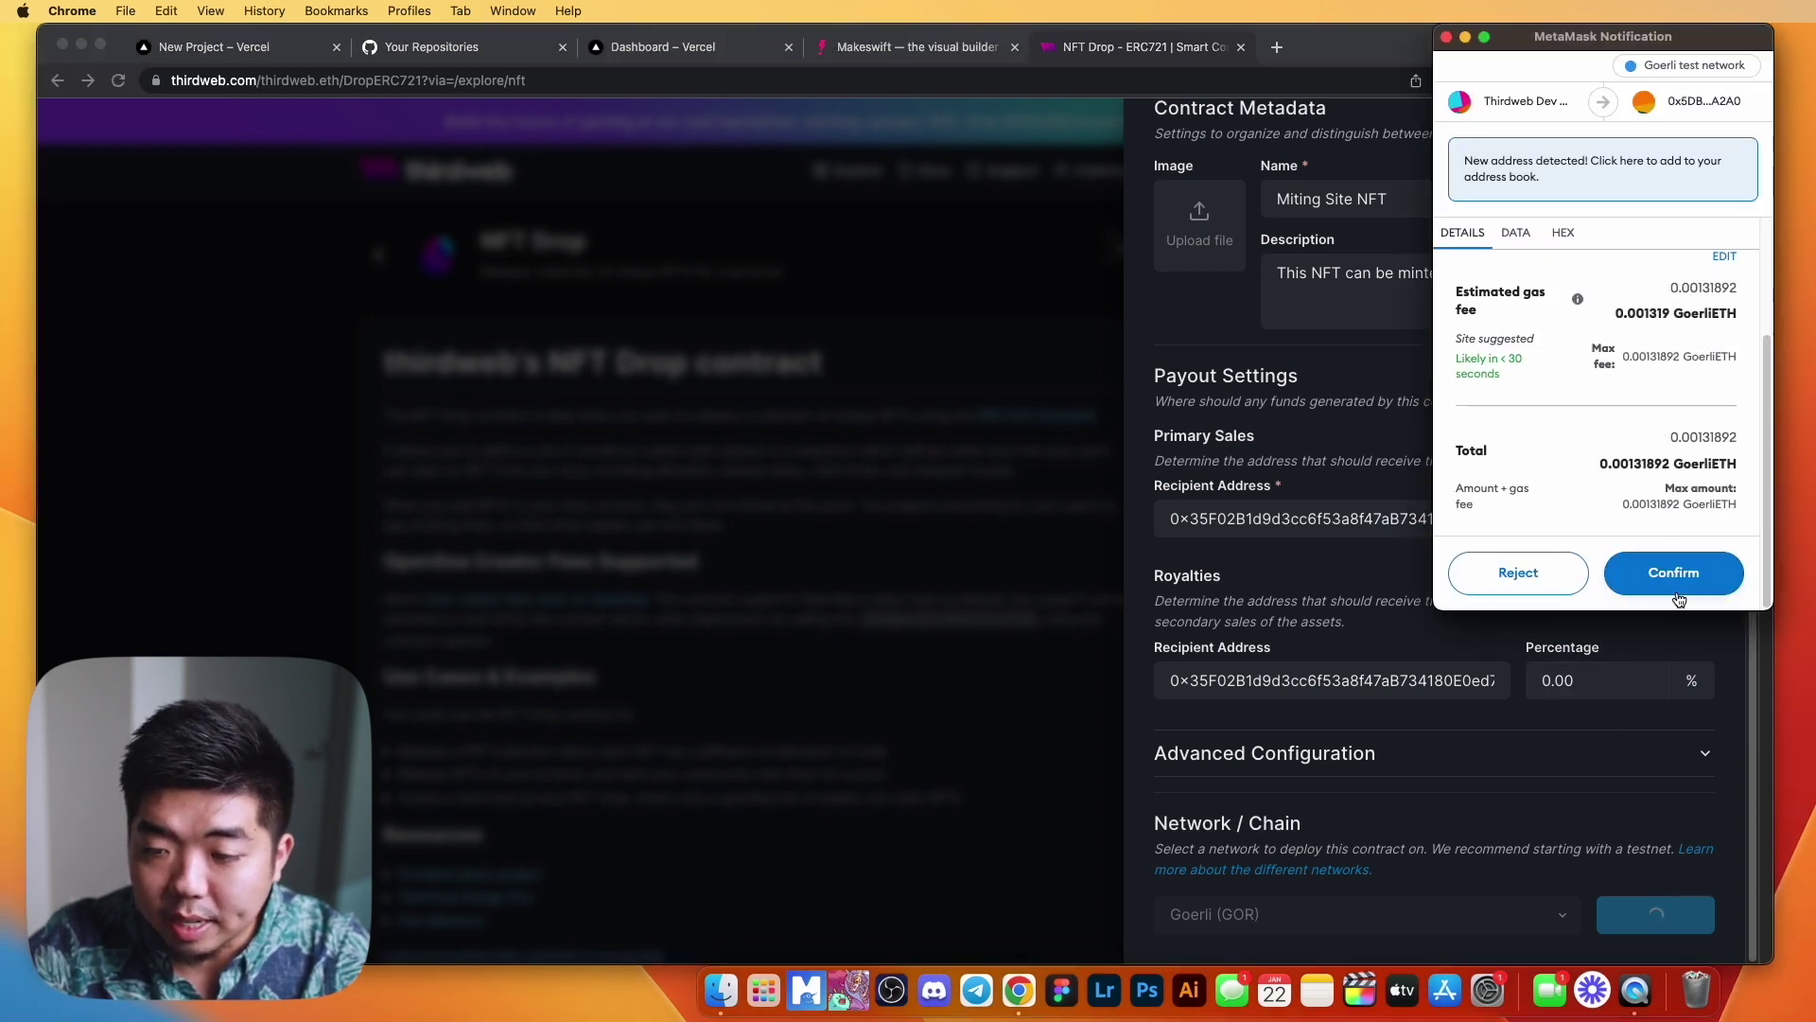
{"action": "left_click", "coordinate": [1674, 574]}
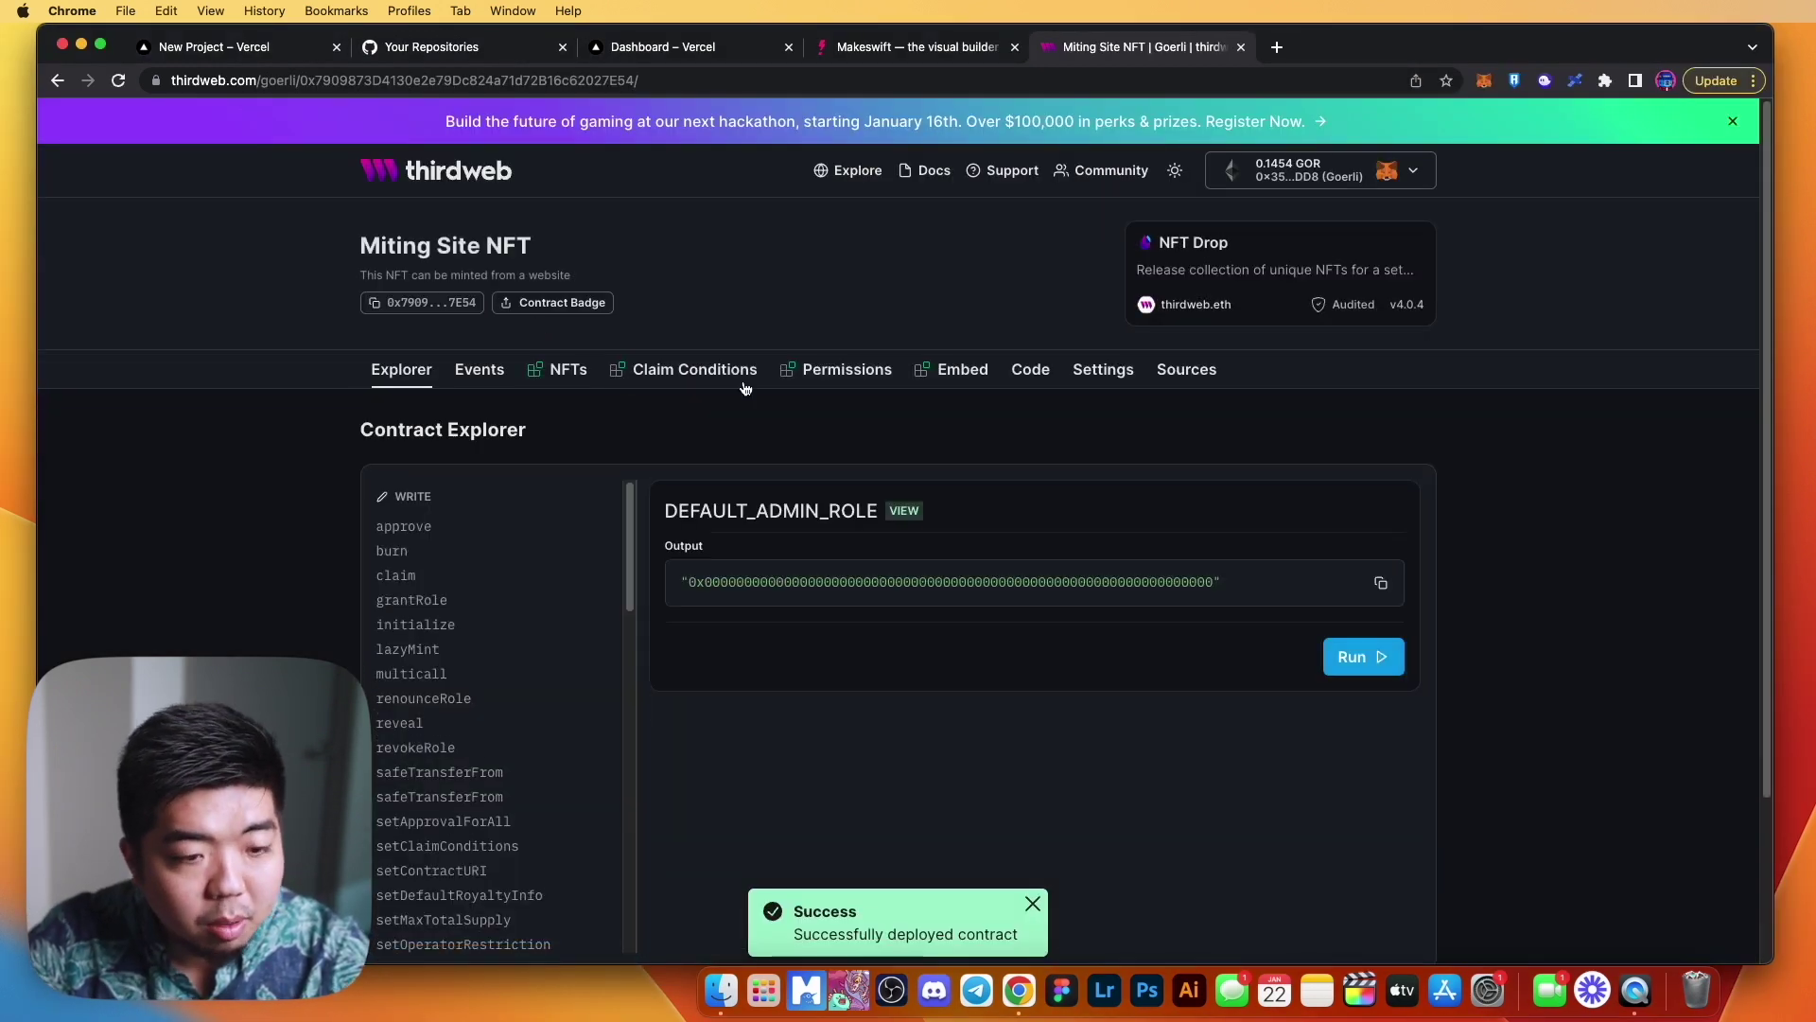
Start a single NFT upload in the contract, name it "NFT 01" and add the portrait image with headphones as its media.
{"action": "left_click", "coordinate": [566, 371]}
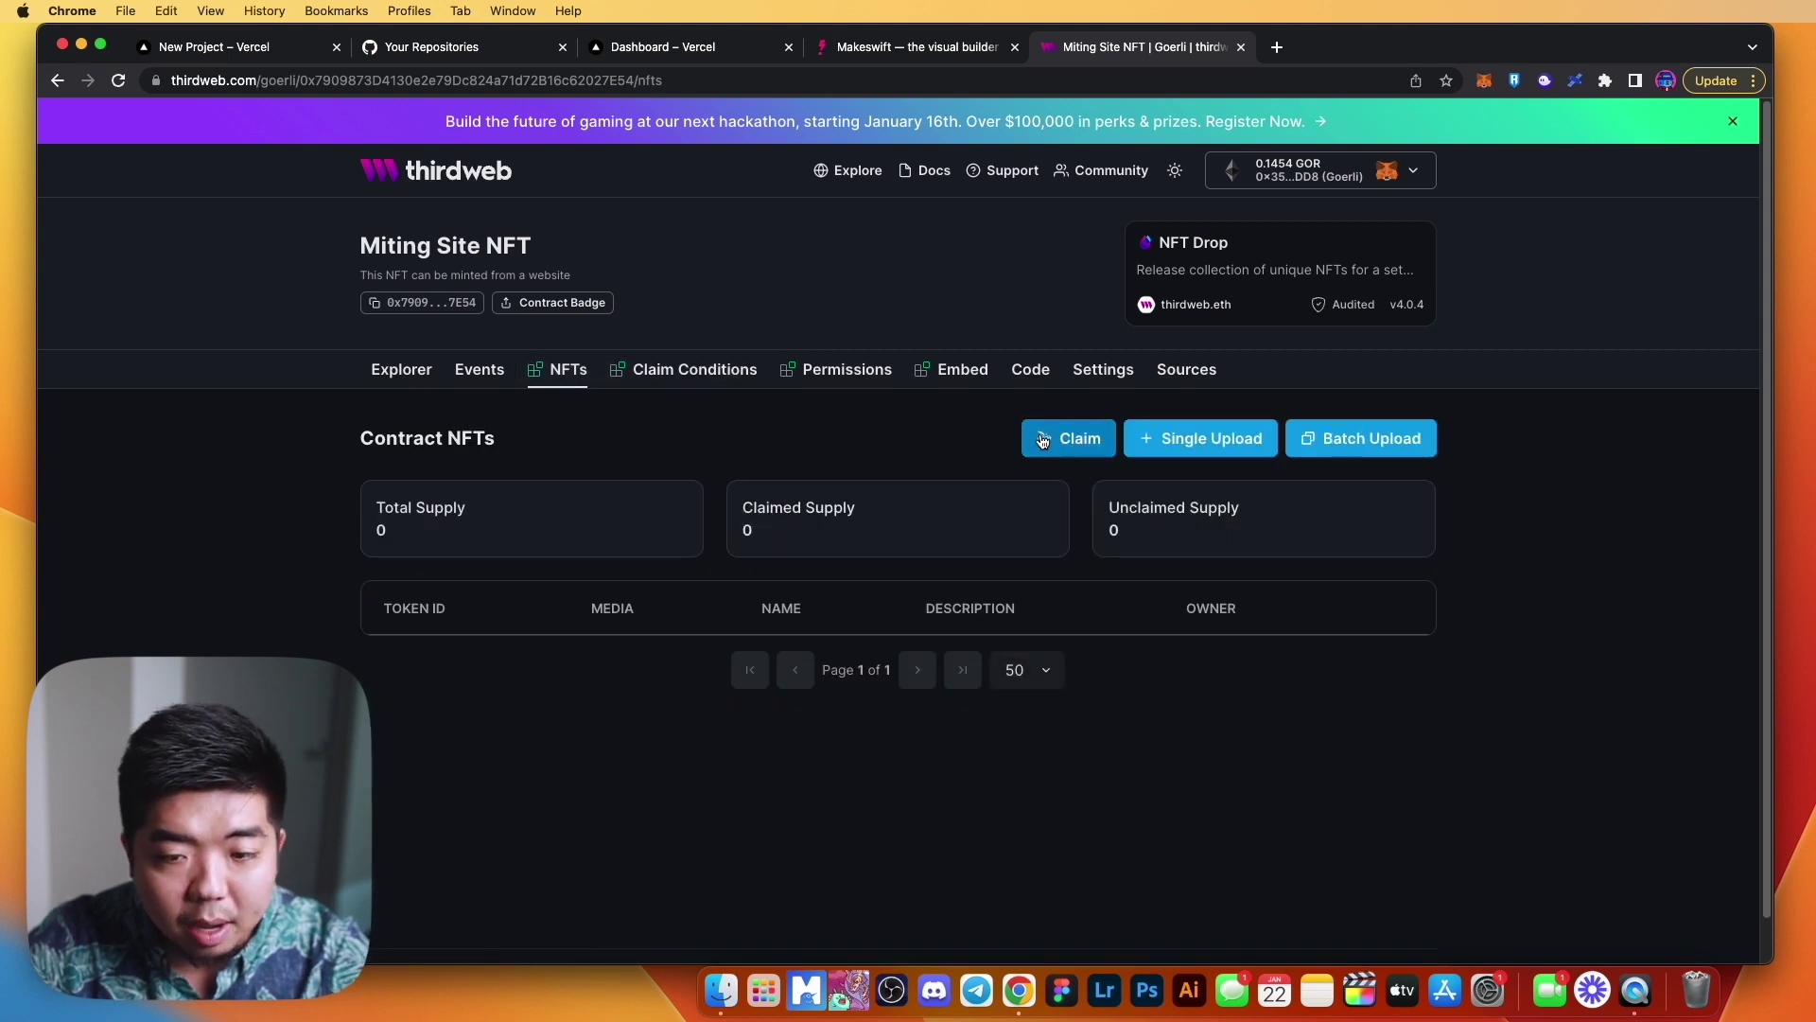
{"action": "left_click", "coordinate": [1227, 444]}
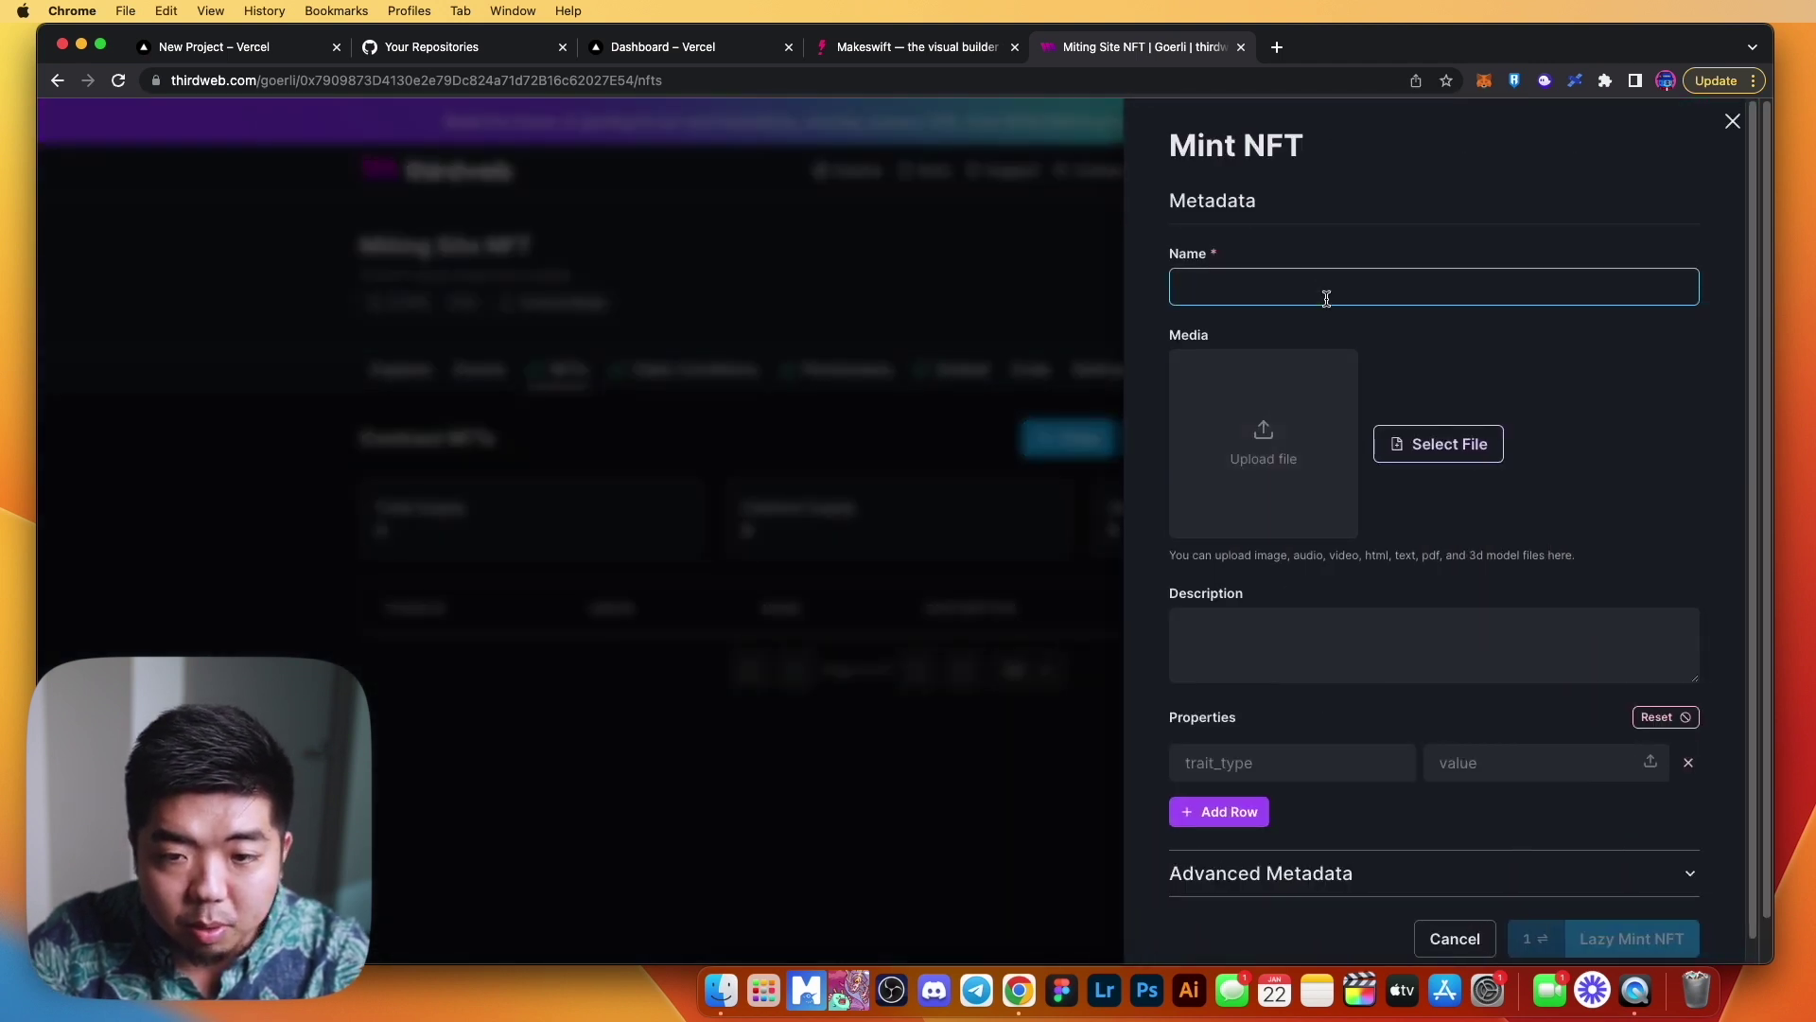
{"action": "type", "text": "NFT"}
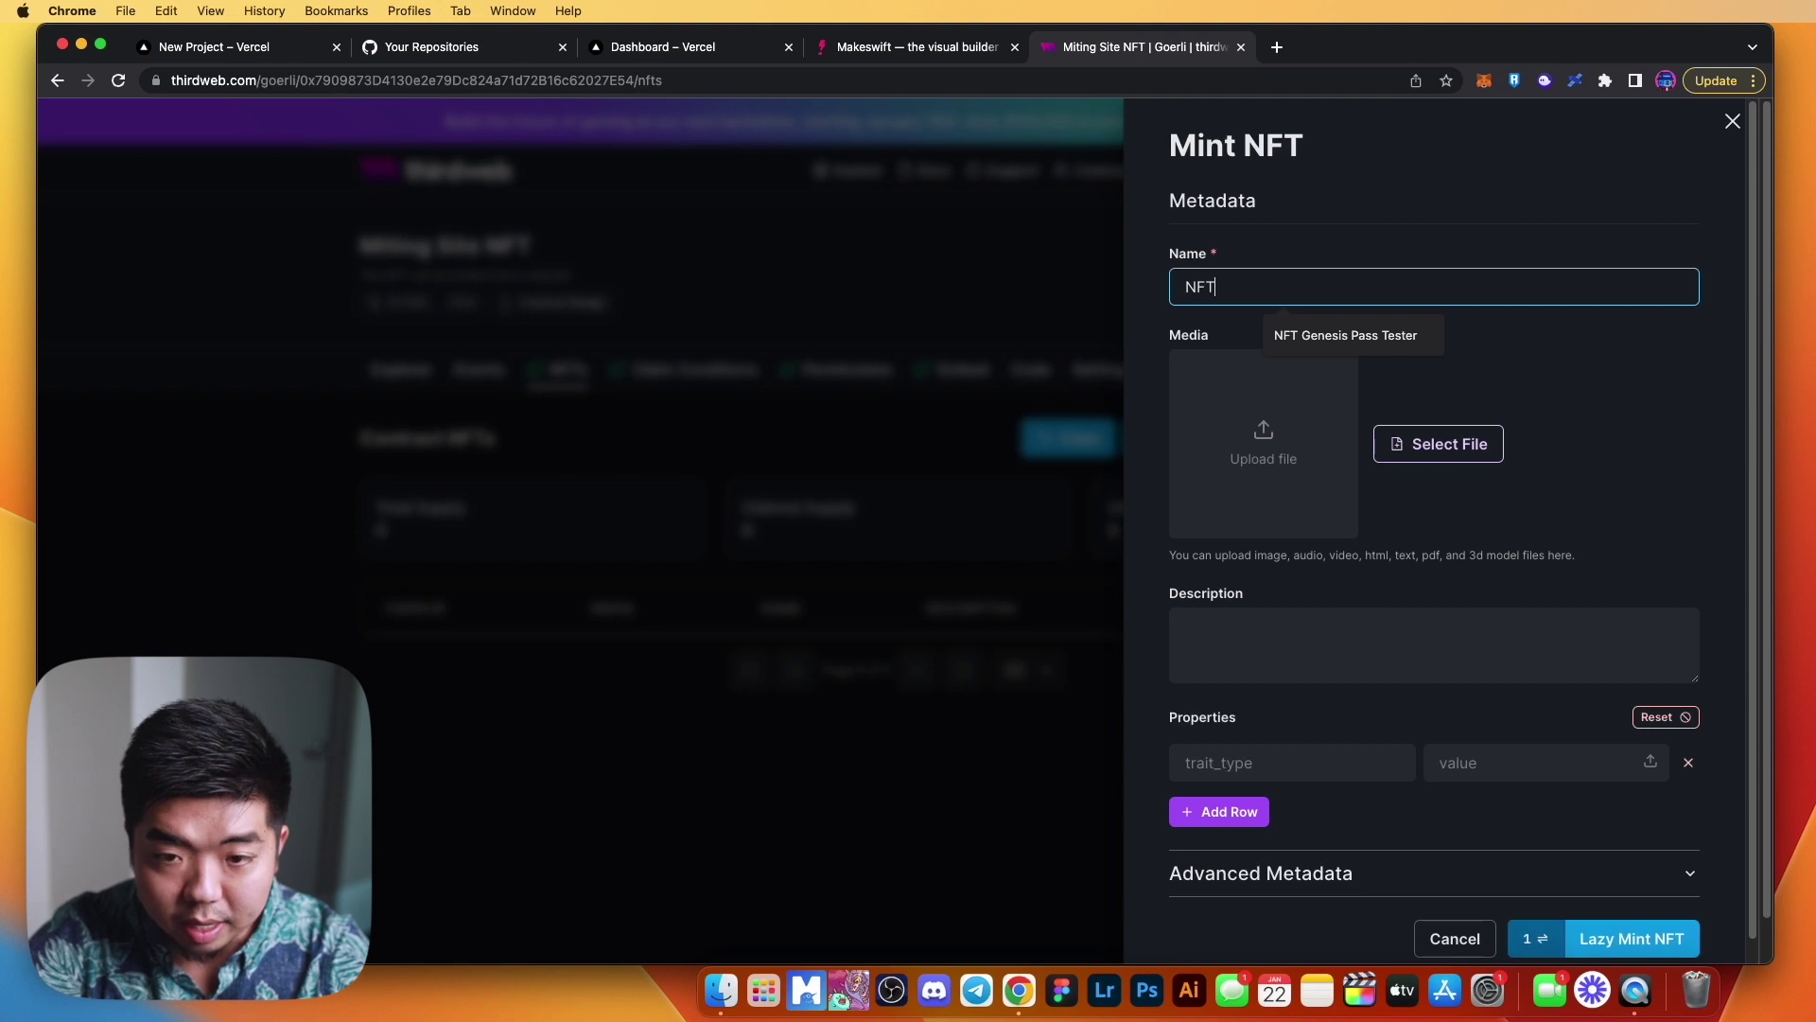
{"action": "type", "text": " 01"}
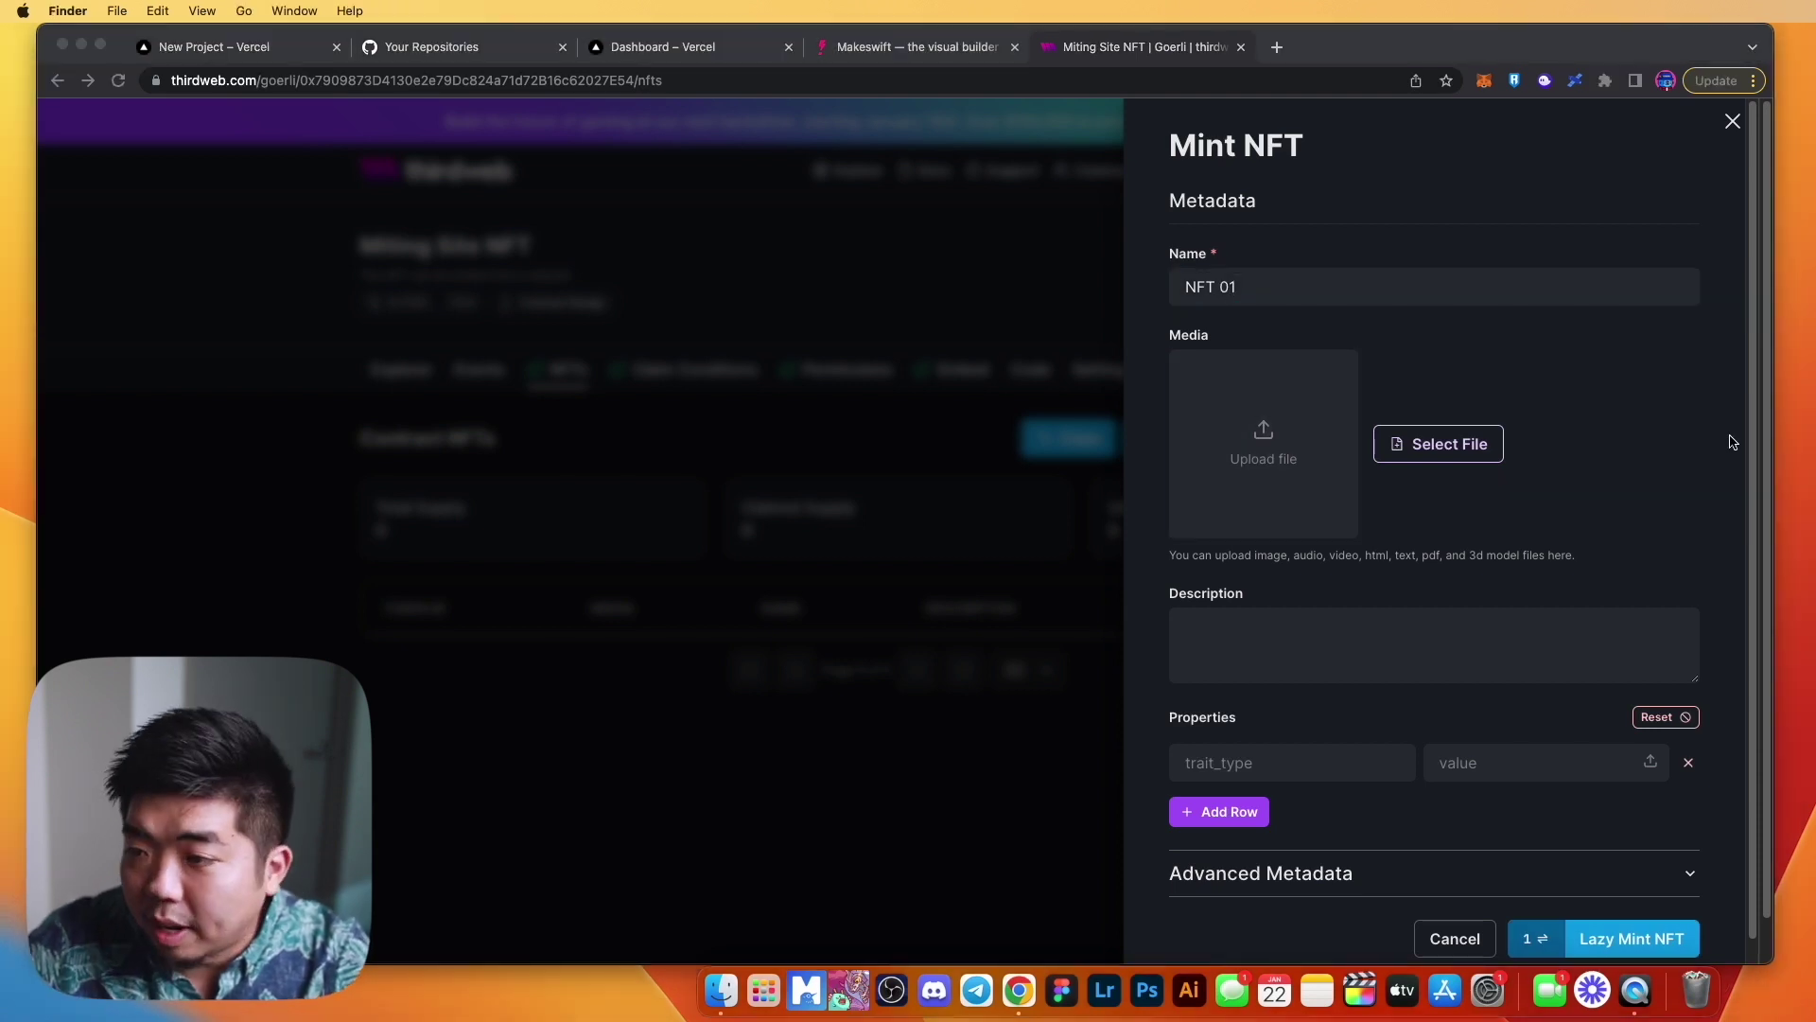
{"action": "left_click_drag", "start_coordinate": [1812, 431], "coordinate": [1263, 437]}
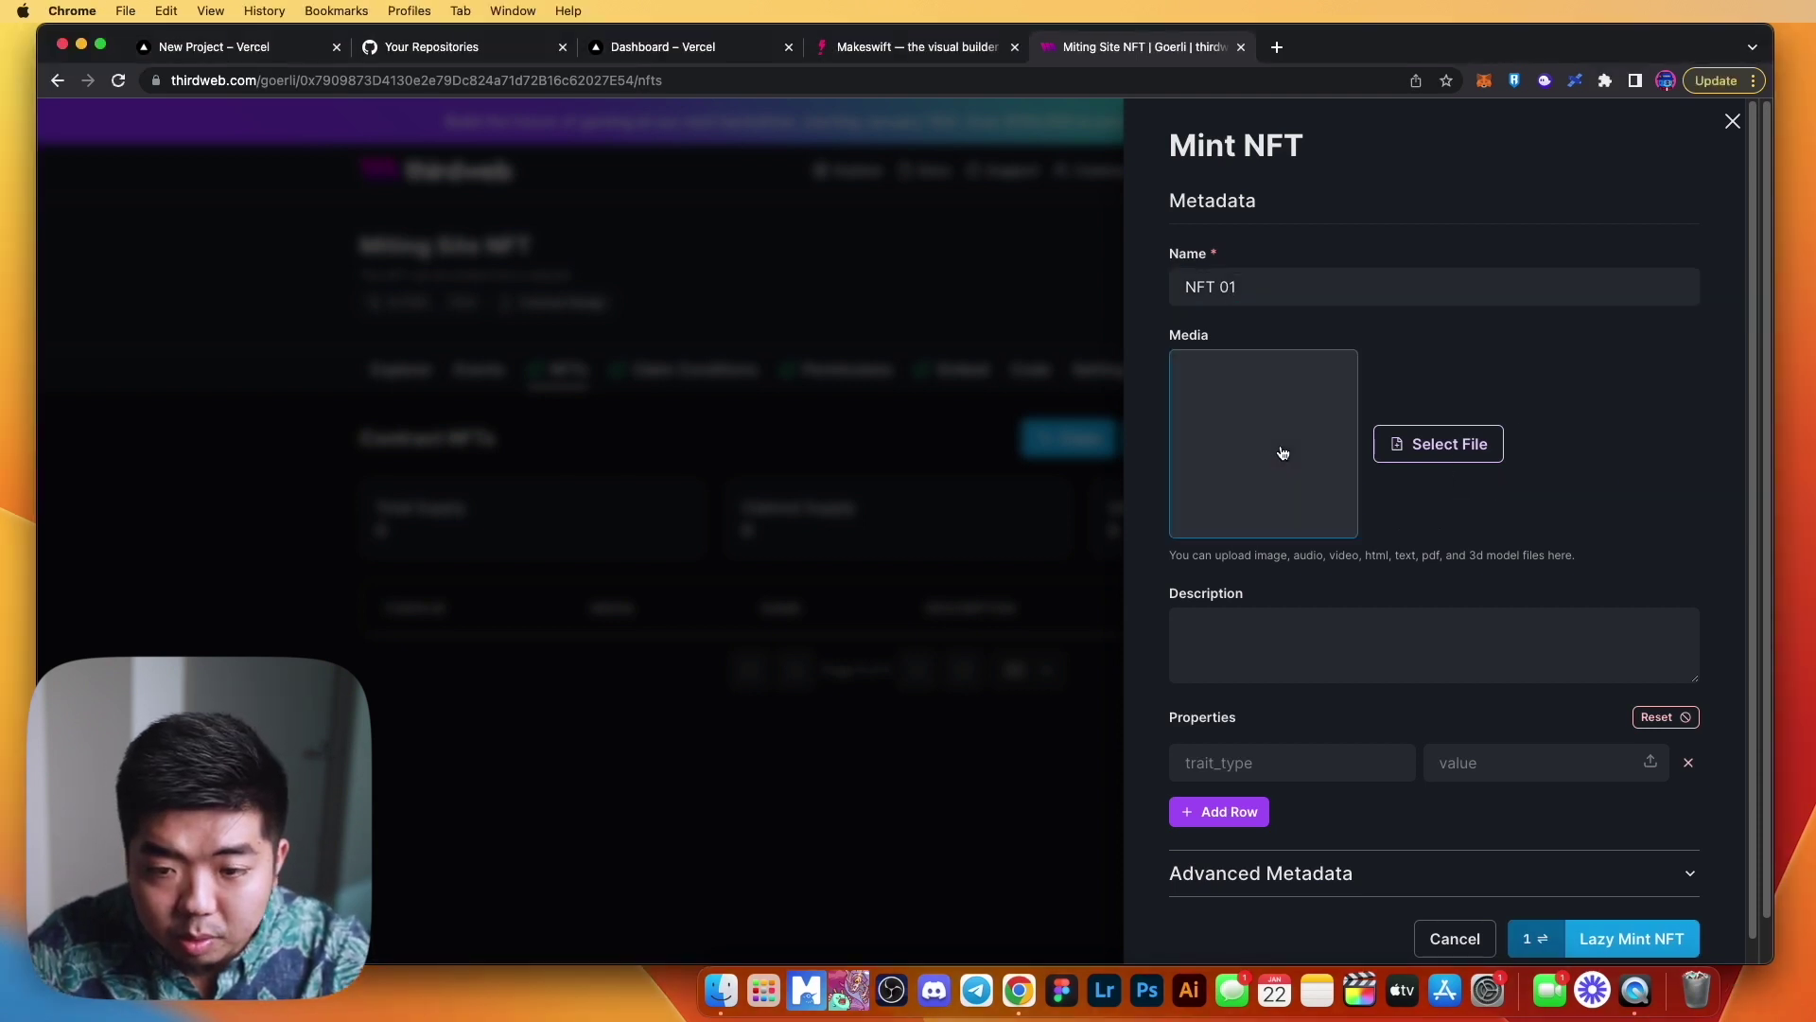
{"action": "left_click", "coordinate": [1329, 643]}
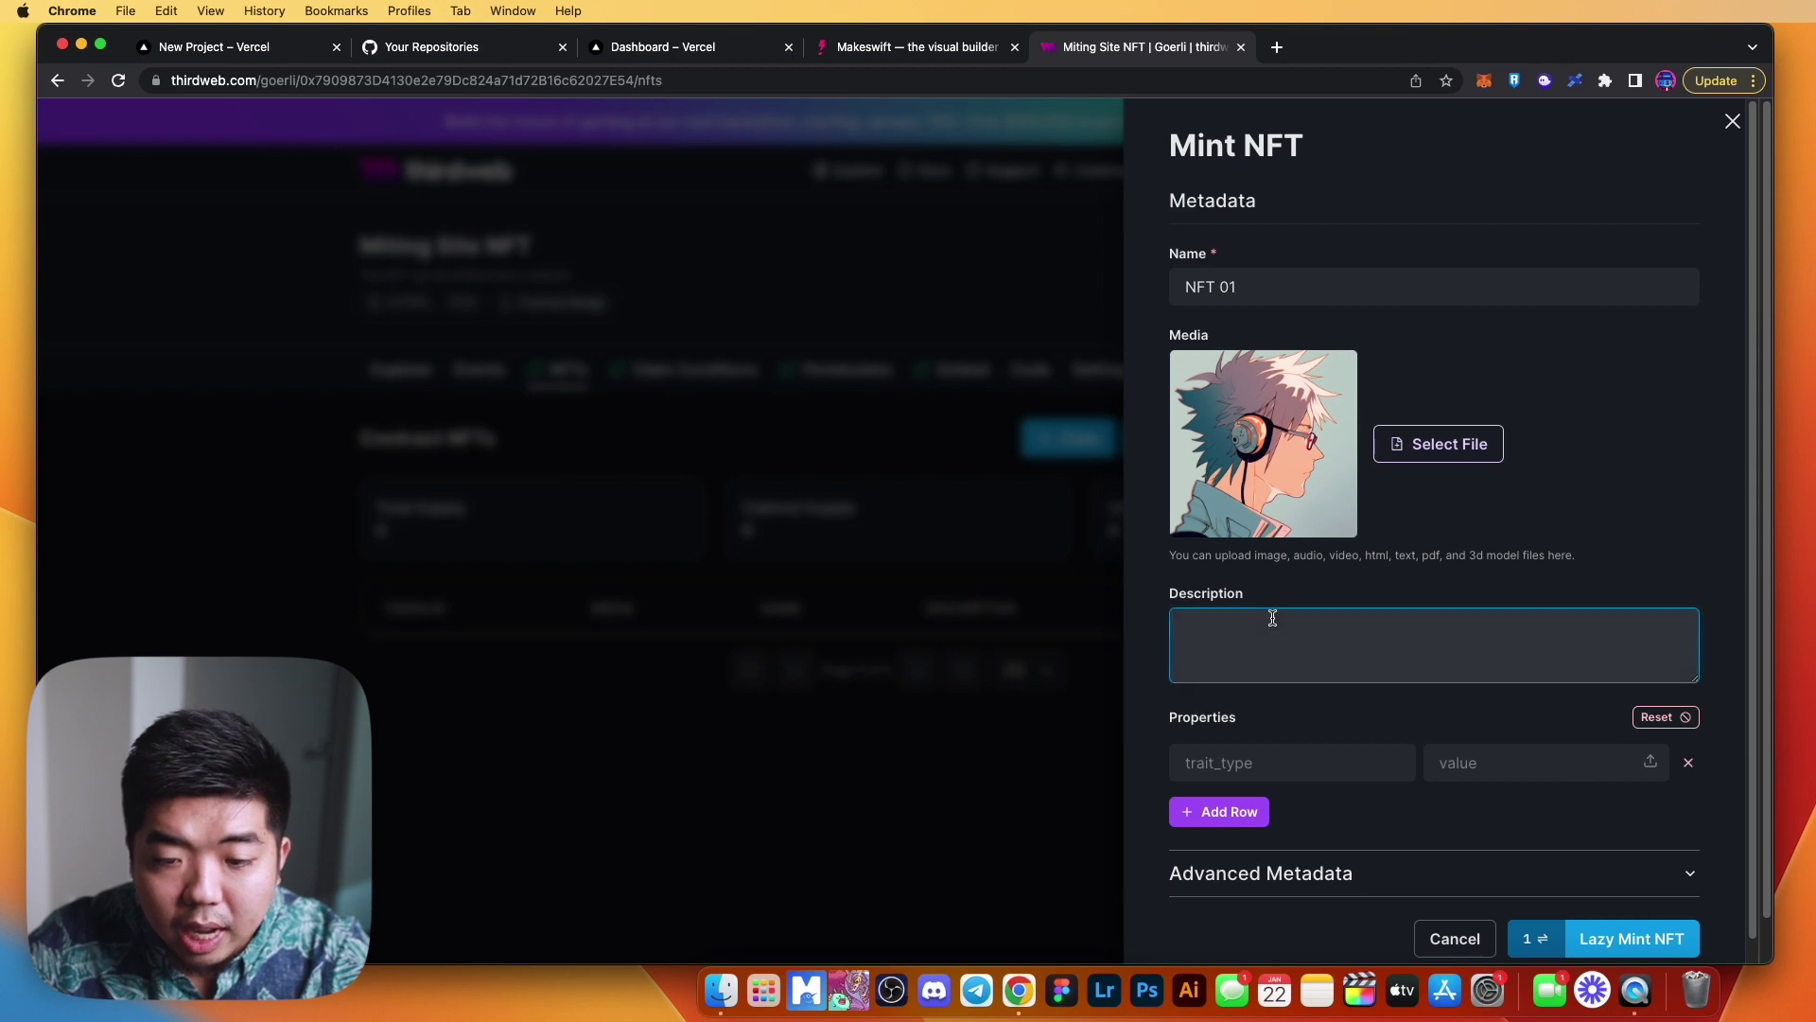
Lazy mint the NFT and confirm the transaction in the wallet.
{"action": "scroll", "coordinate": [1552, 843], "scroll_direction": "down", "scroll_amount": 2}
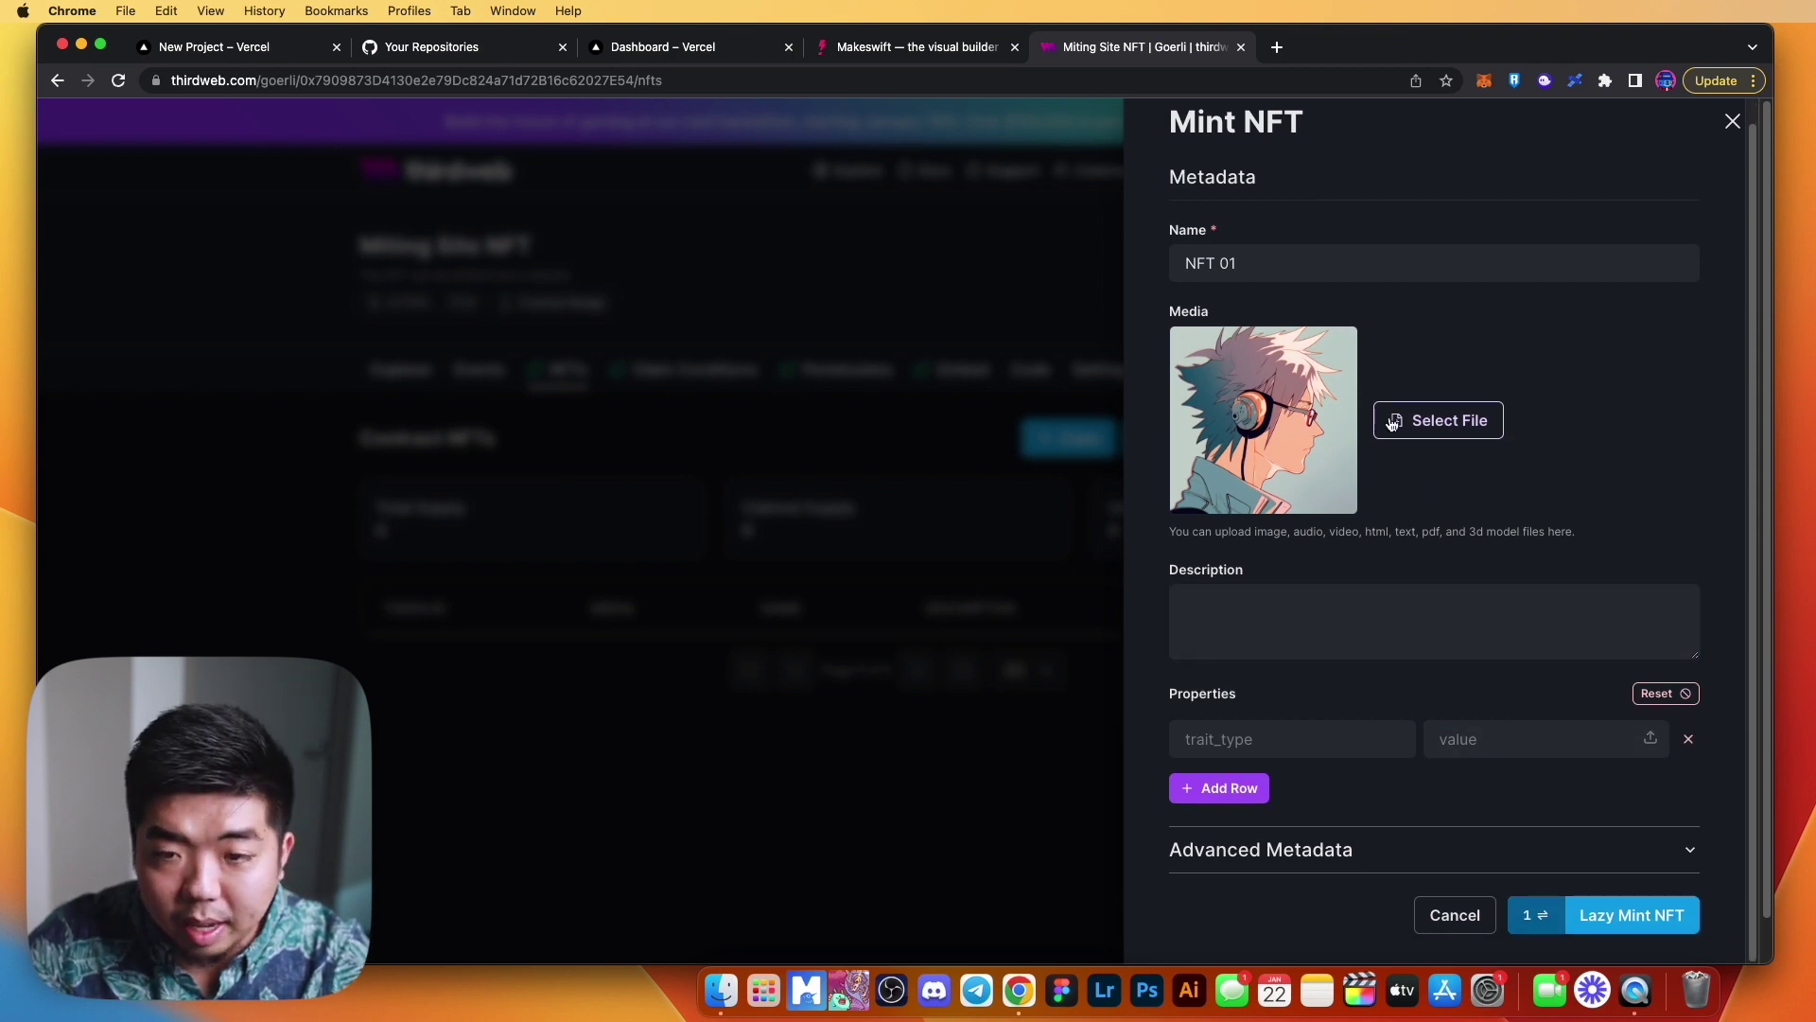
{"action": "left_click", "coordinate": [1639, 922]}
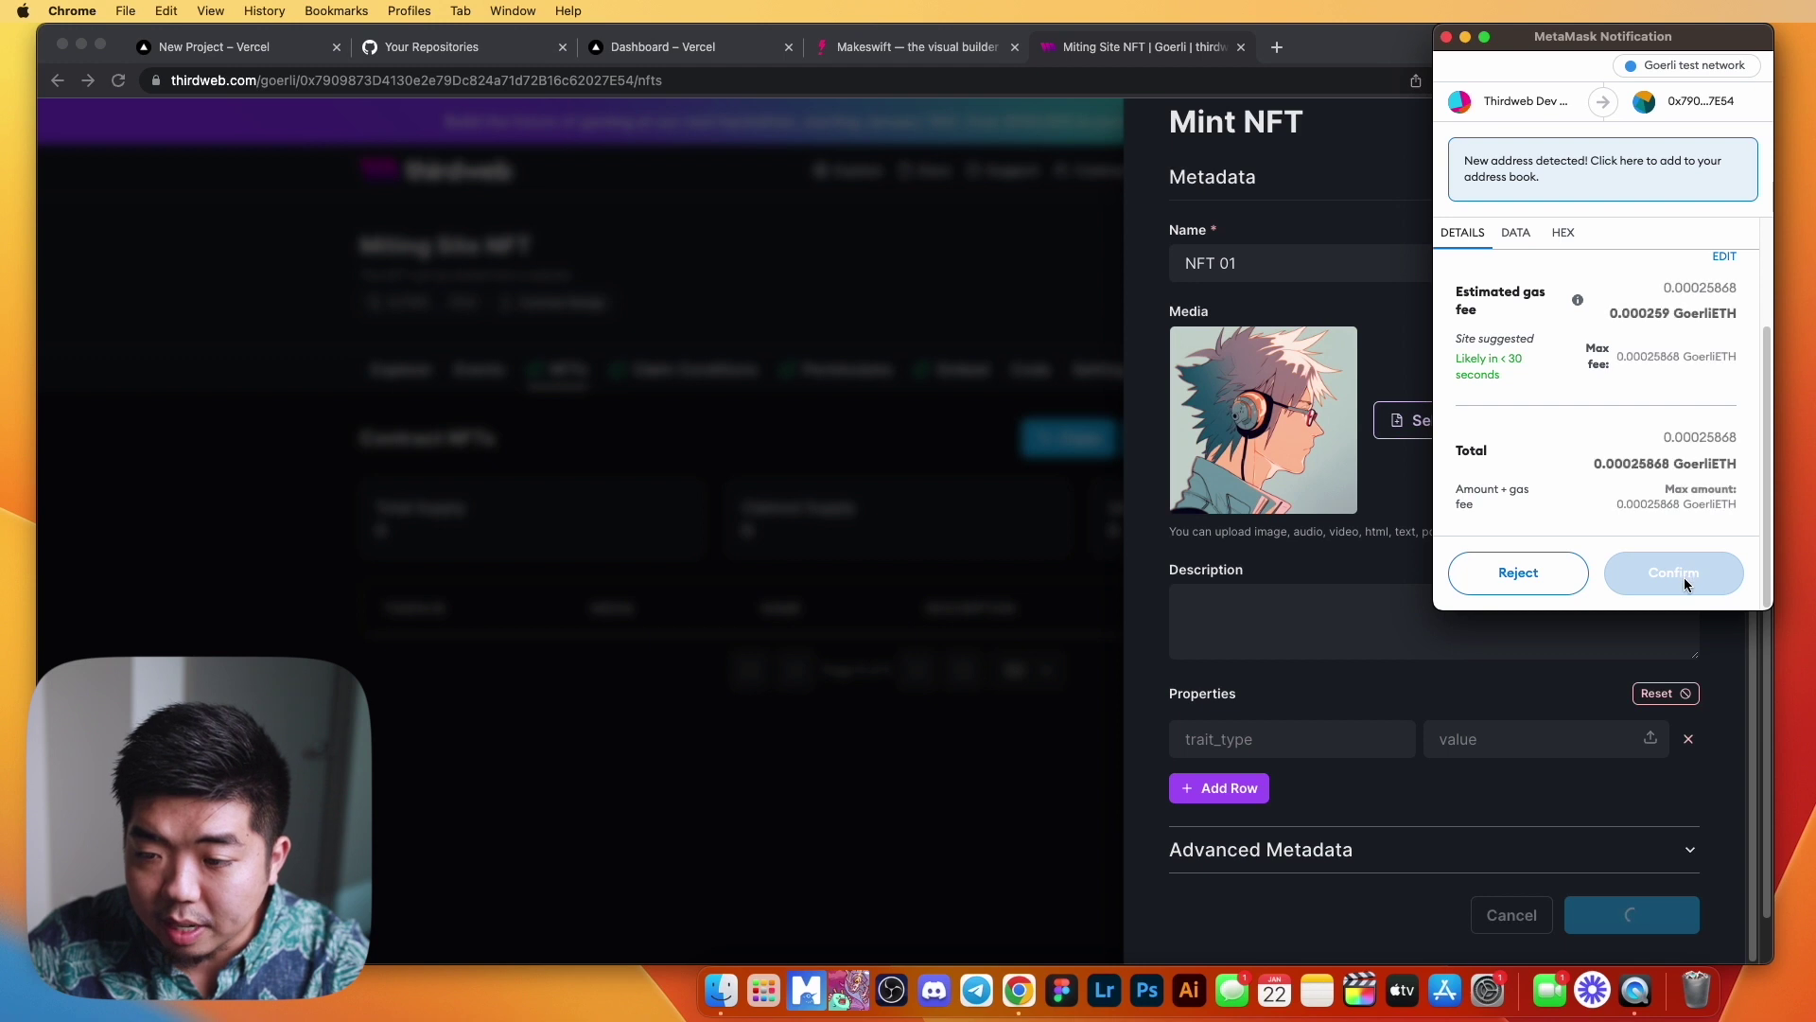
{"action": "left_click", "coordinate": [1676, 573]}
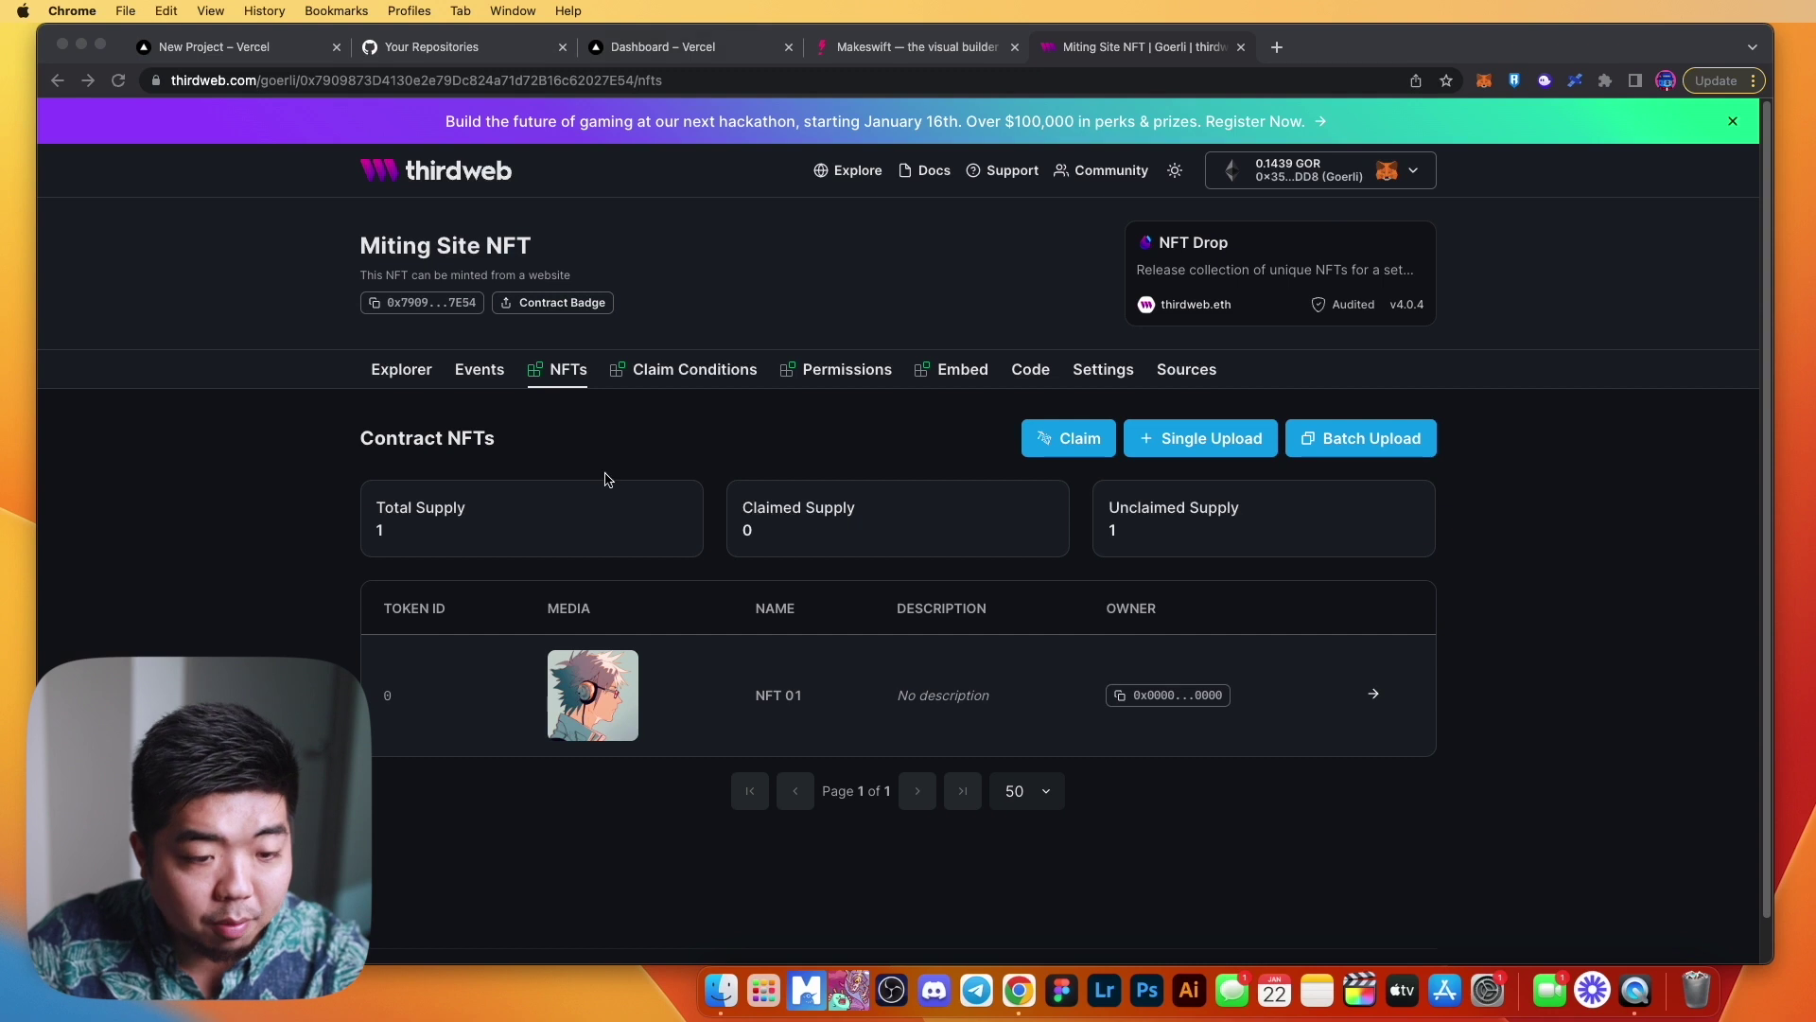
Open the deployed minting-ste-demo site from the Vercel dashboard and look through its page sections.
{"action": "left_click", "coordinate": [683, 49]}
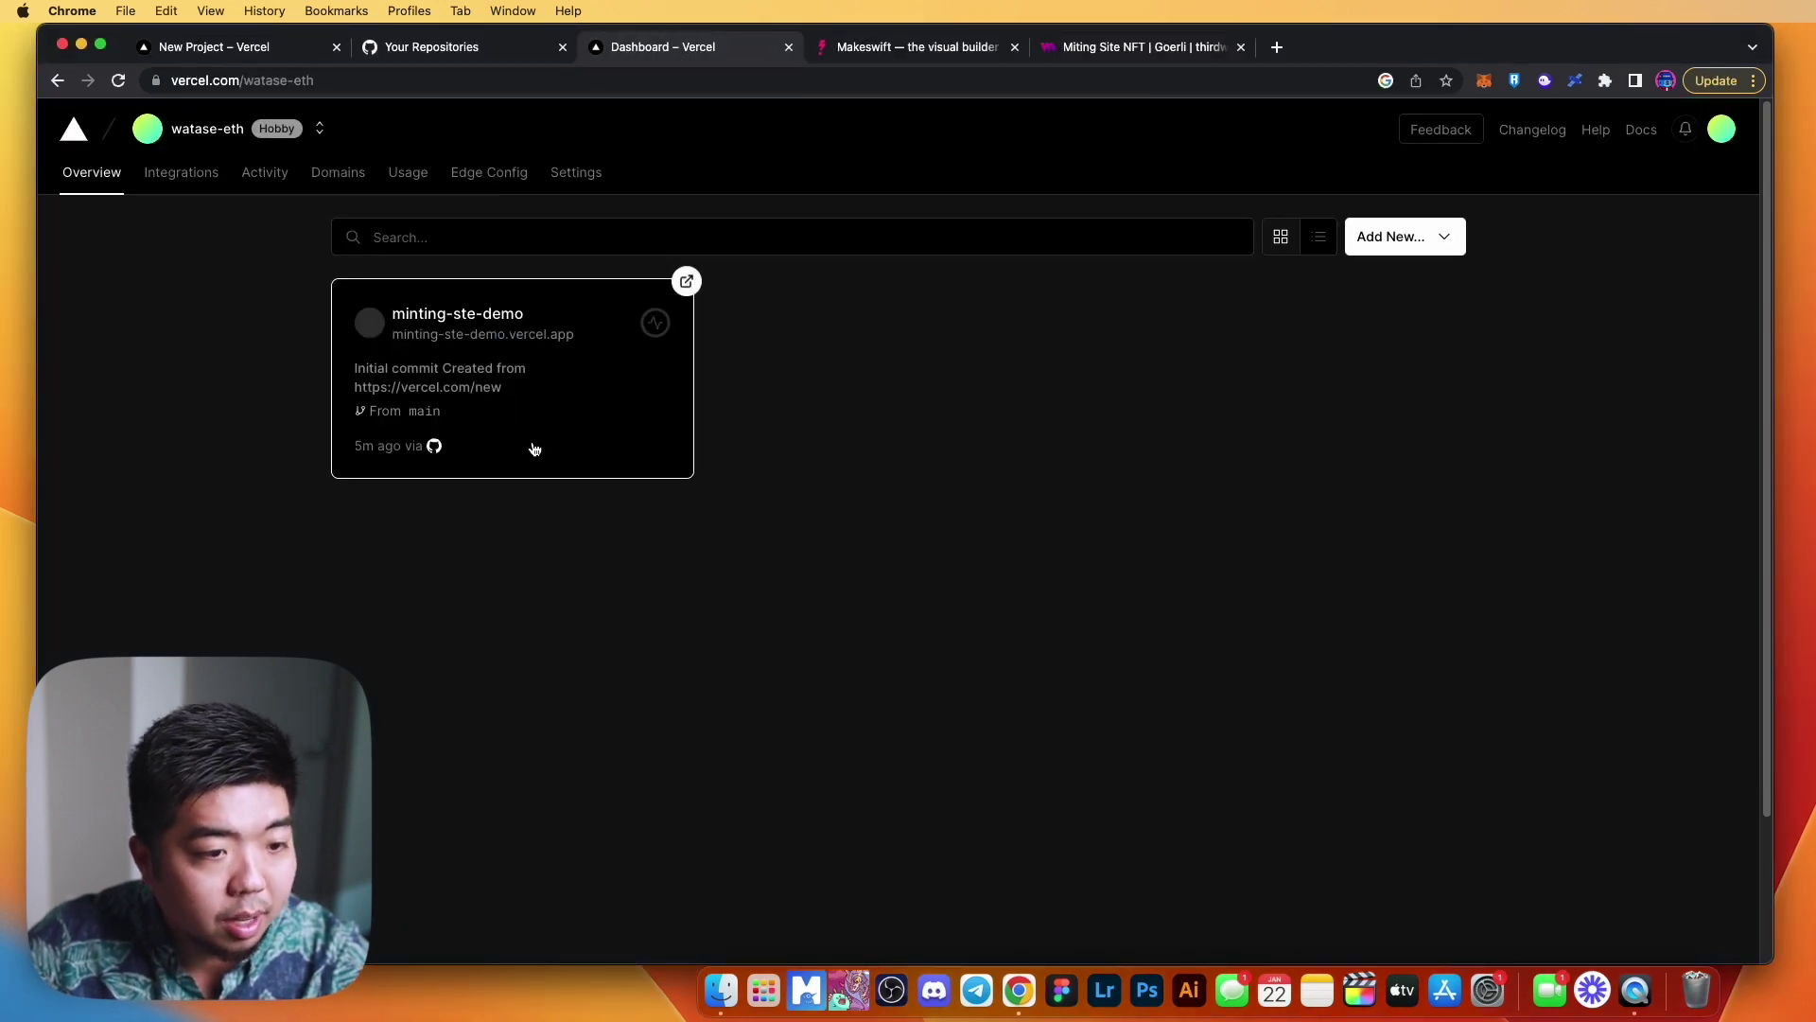
{"action": "left_click", "coordinate": [687, 282]}
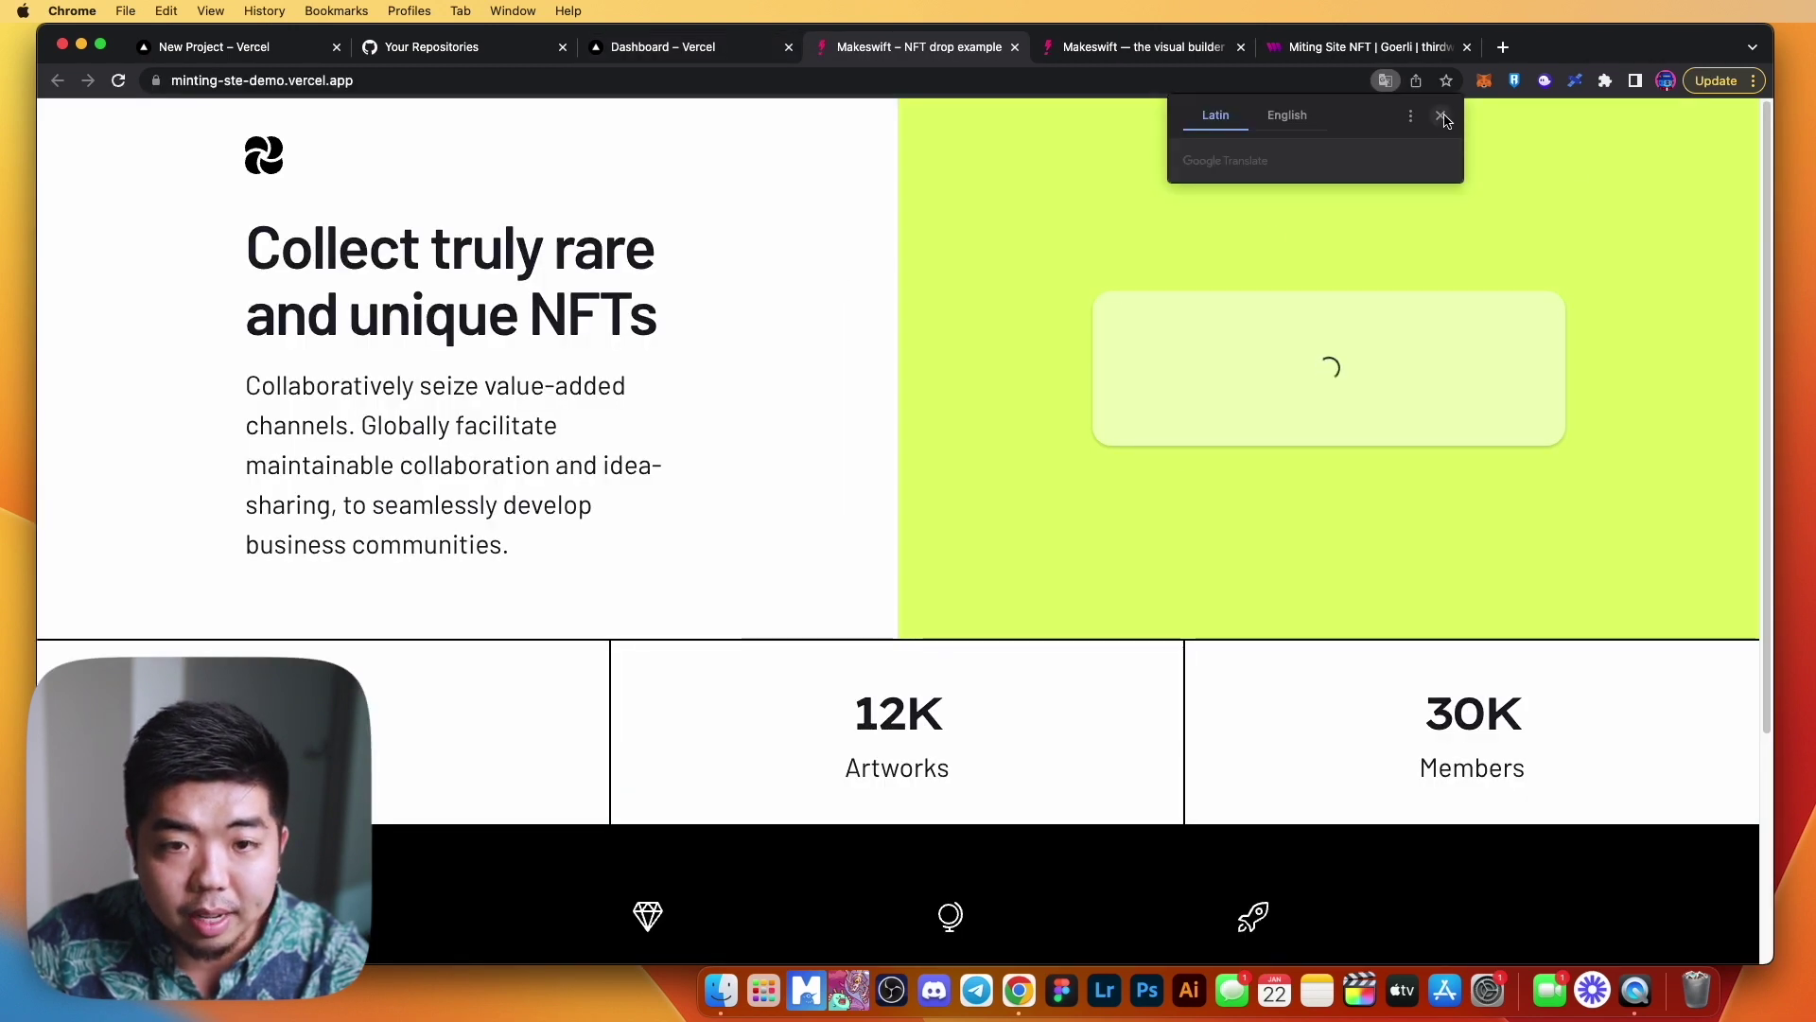
{"action": "left_click", "coordinate": [1442, 116]}
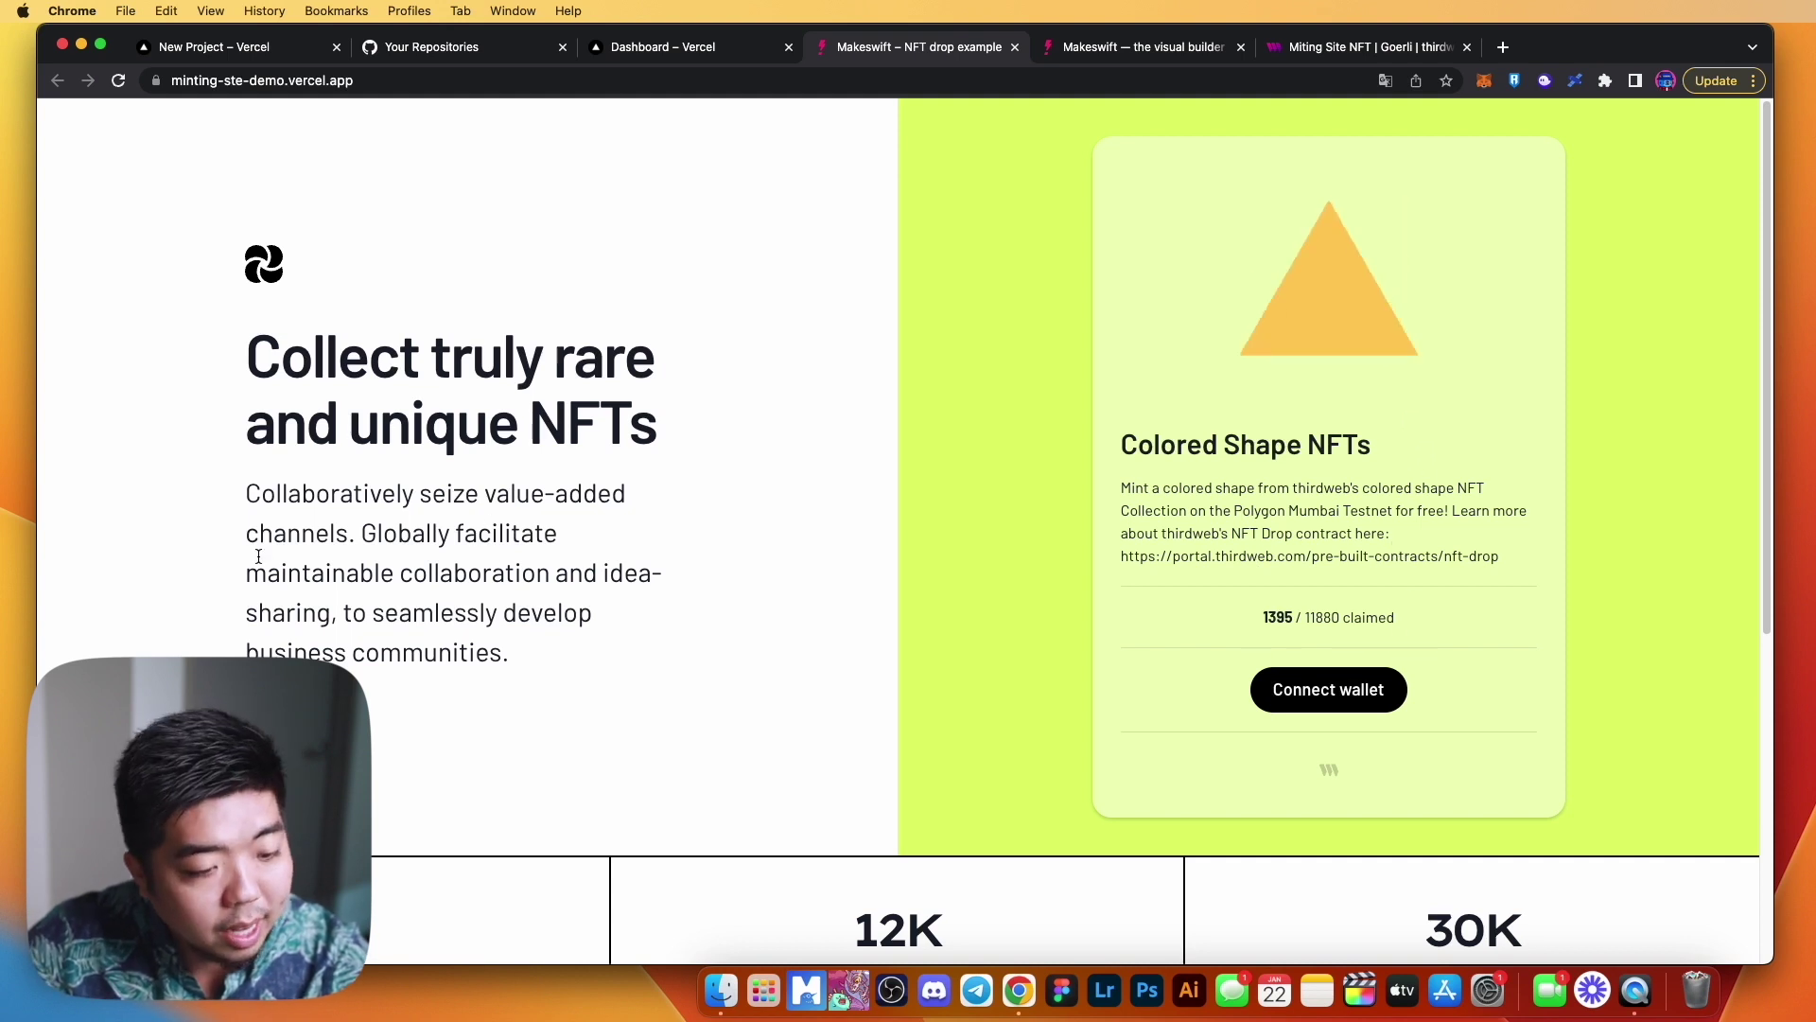
{"action": "scroll", "coordinate": [497, 504], "scroll_direction": "down", "scroll_amount": 5}
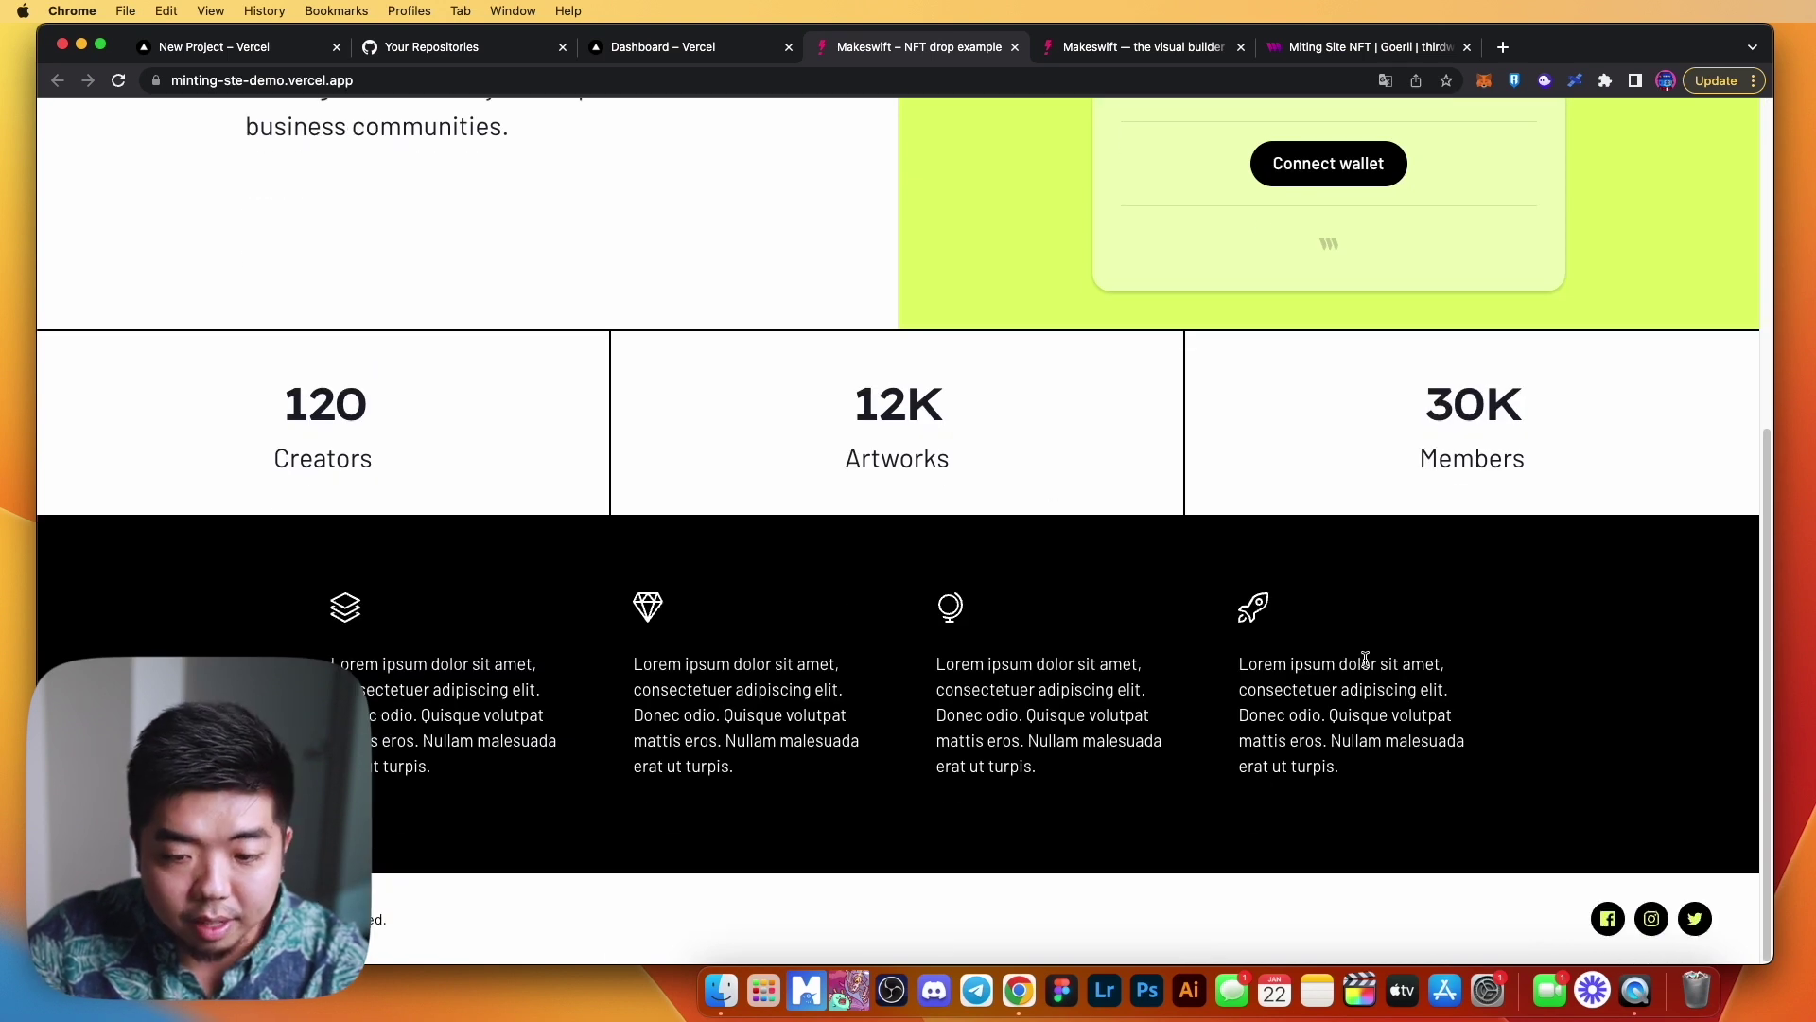
{"action": "scroll", "coordinate": [1107, 580], "scroll_direction": "up", "scroll_amount": 5}
Switch to the site's home page in Makeswift and replace the main heading with "NFT Minting Site".
{"action": "left_click", "coordinate": [1107, 45]}
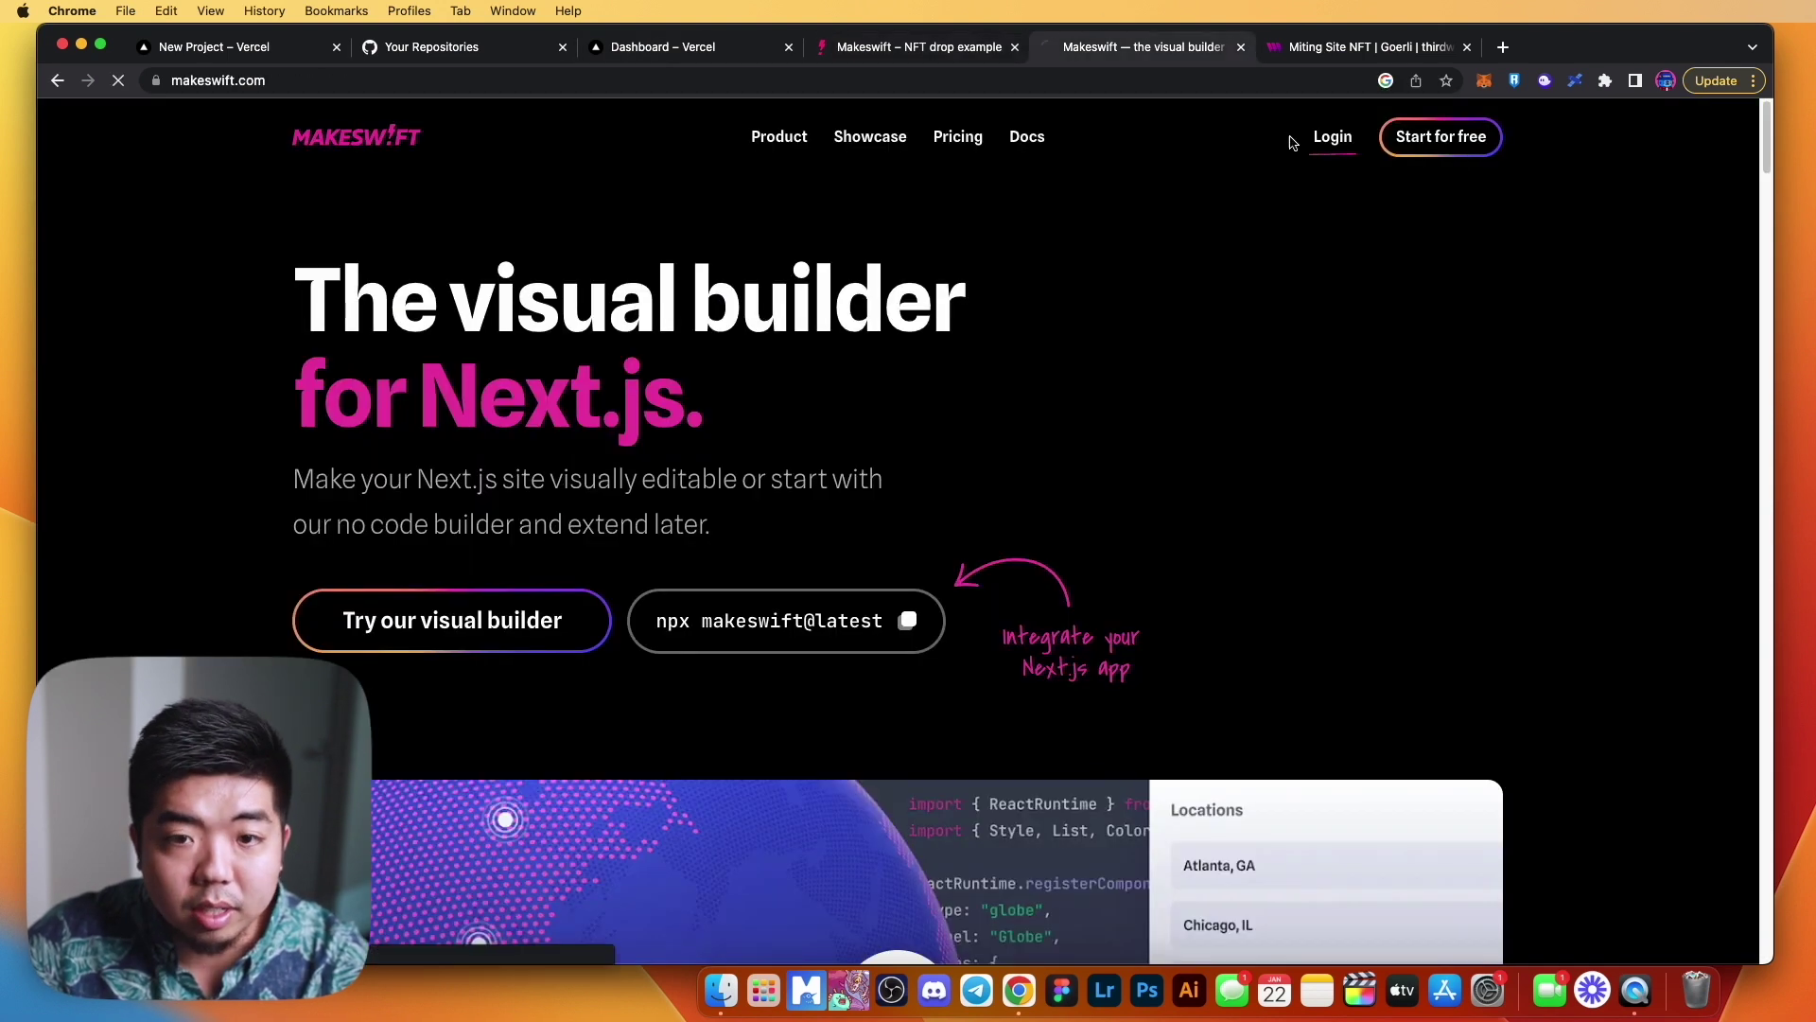
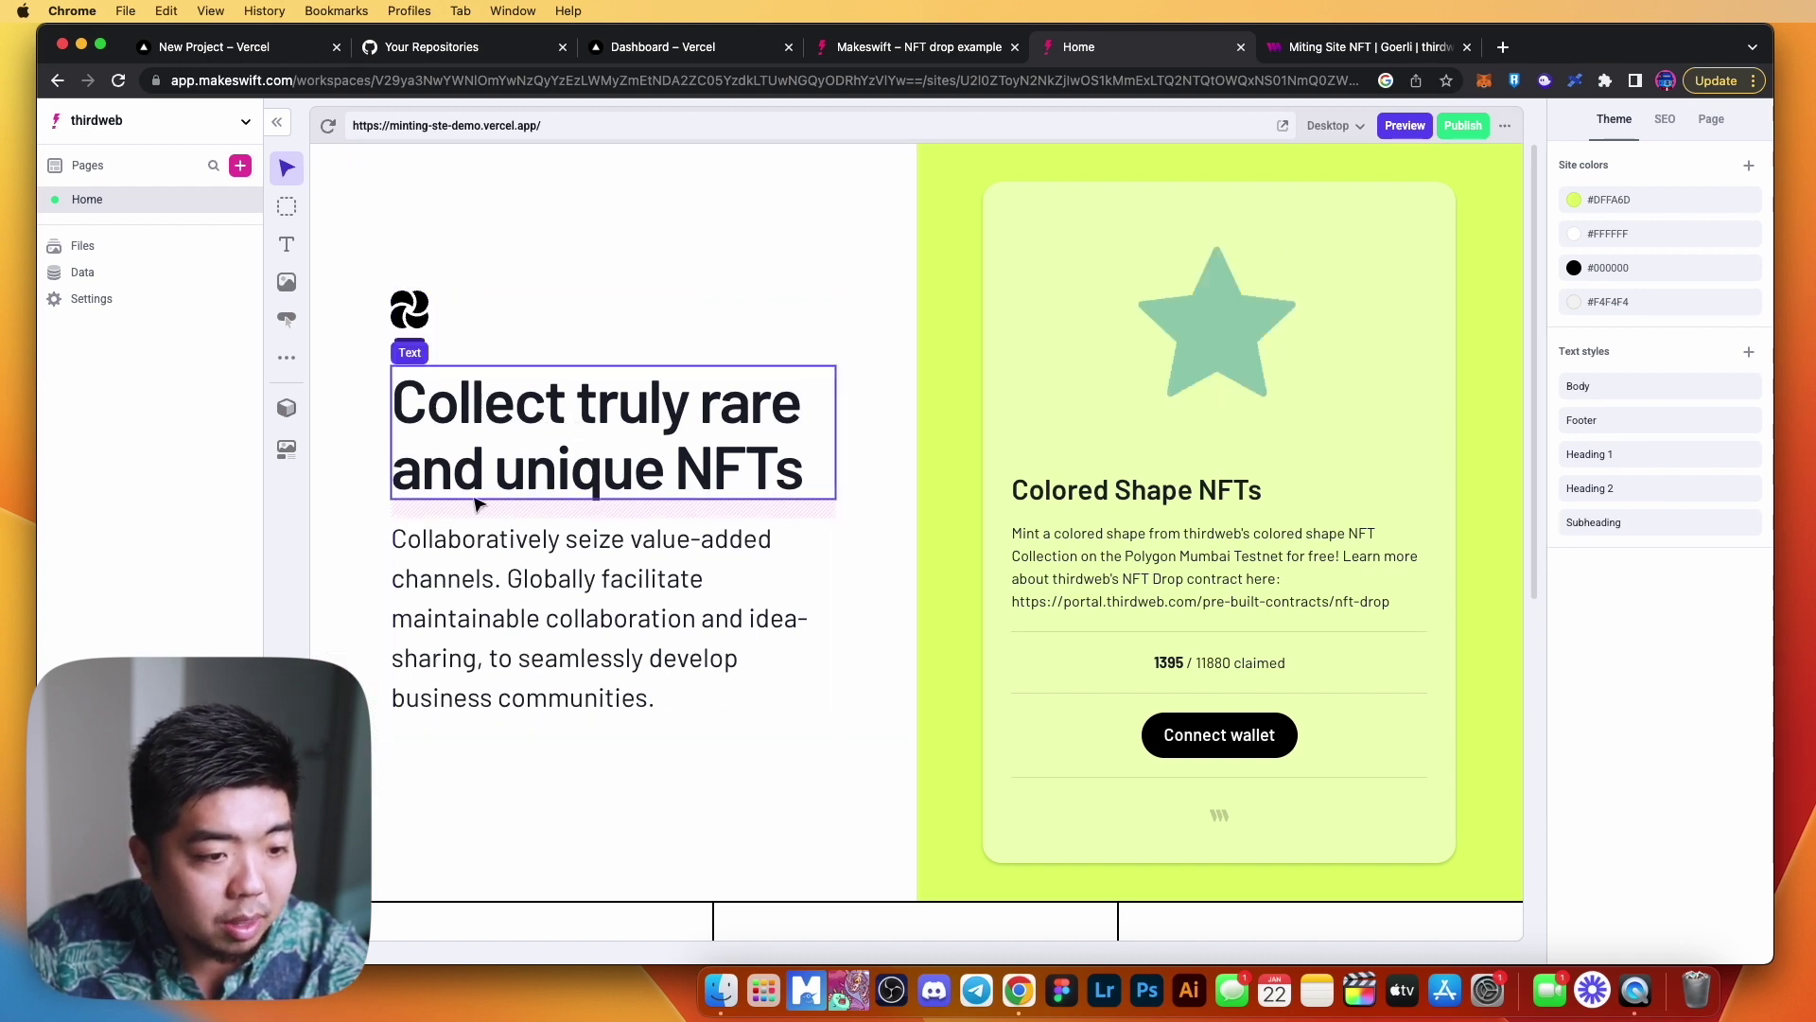
{"action": "left_click", "coordinate": [802, 474]}
{"action": "double_click", "coordinate": [774, 465]}
{"action": "left_click", "coordinate": [773, 464]}
{"action": "left_click_drag", "start_coordinate": [798, 466], "coordinate": [402, 383]}
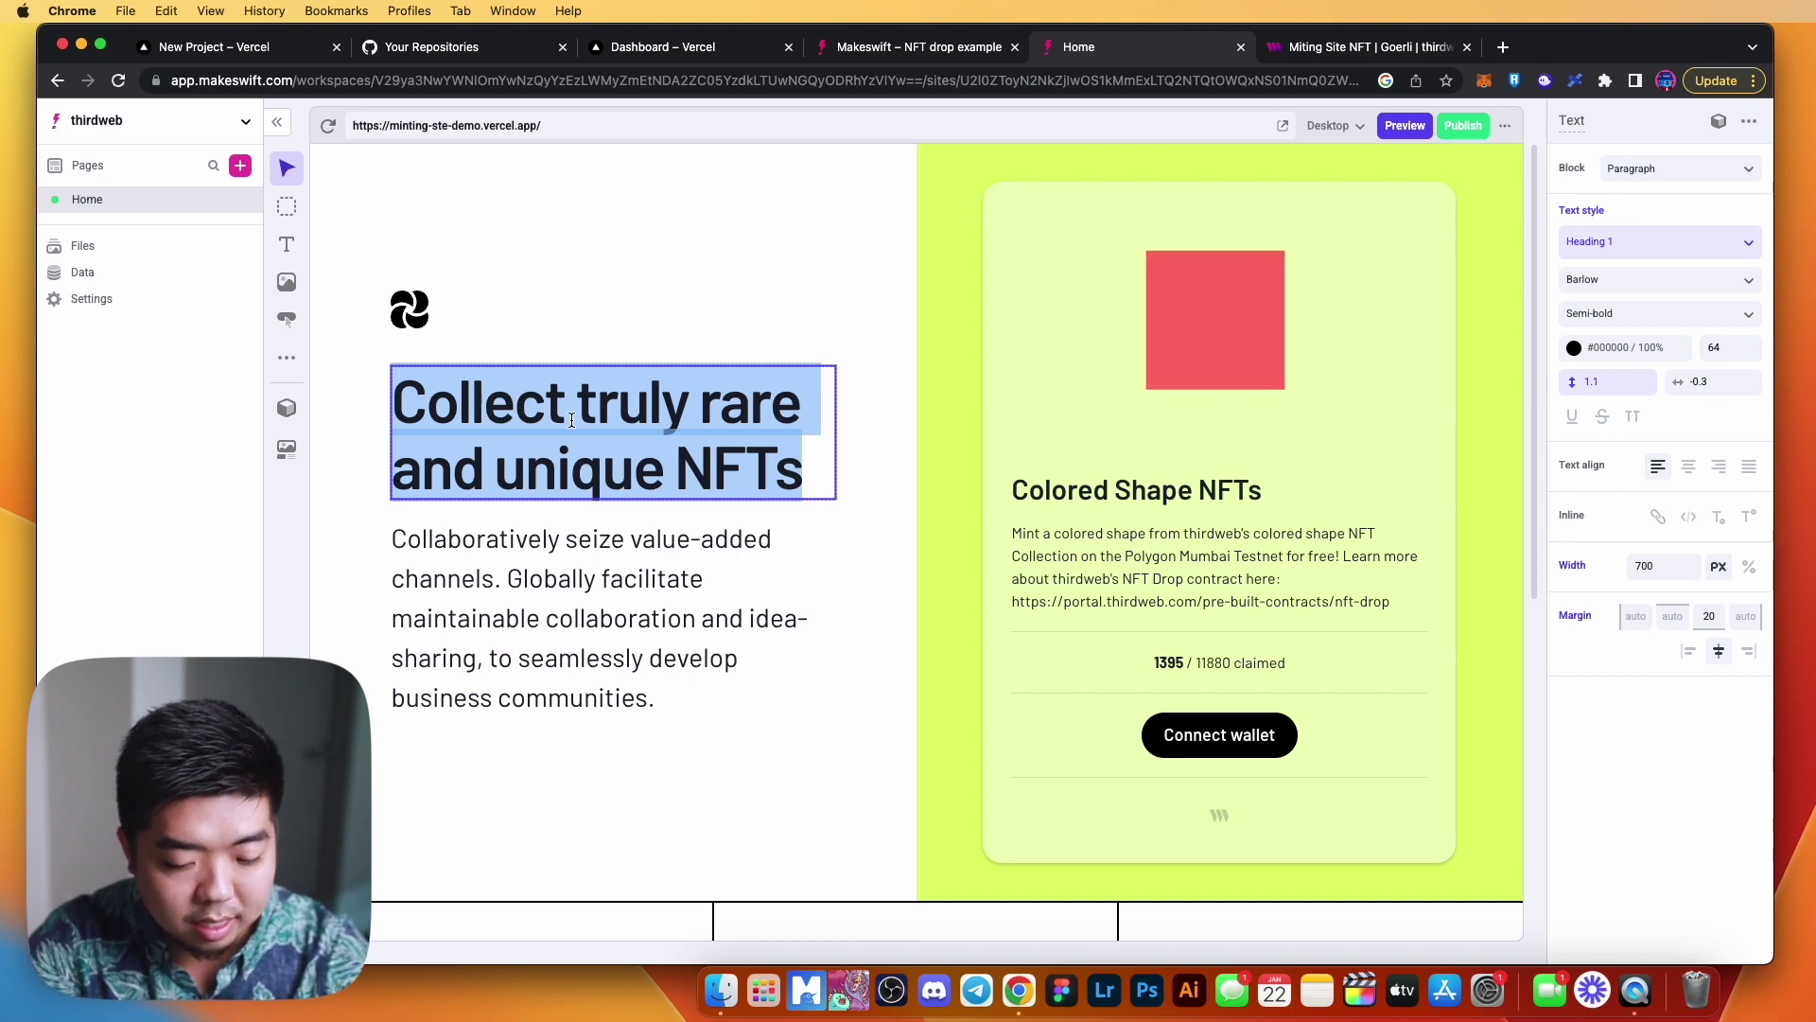
{"action": "type", "text": "Minting"}
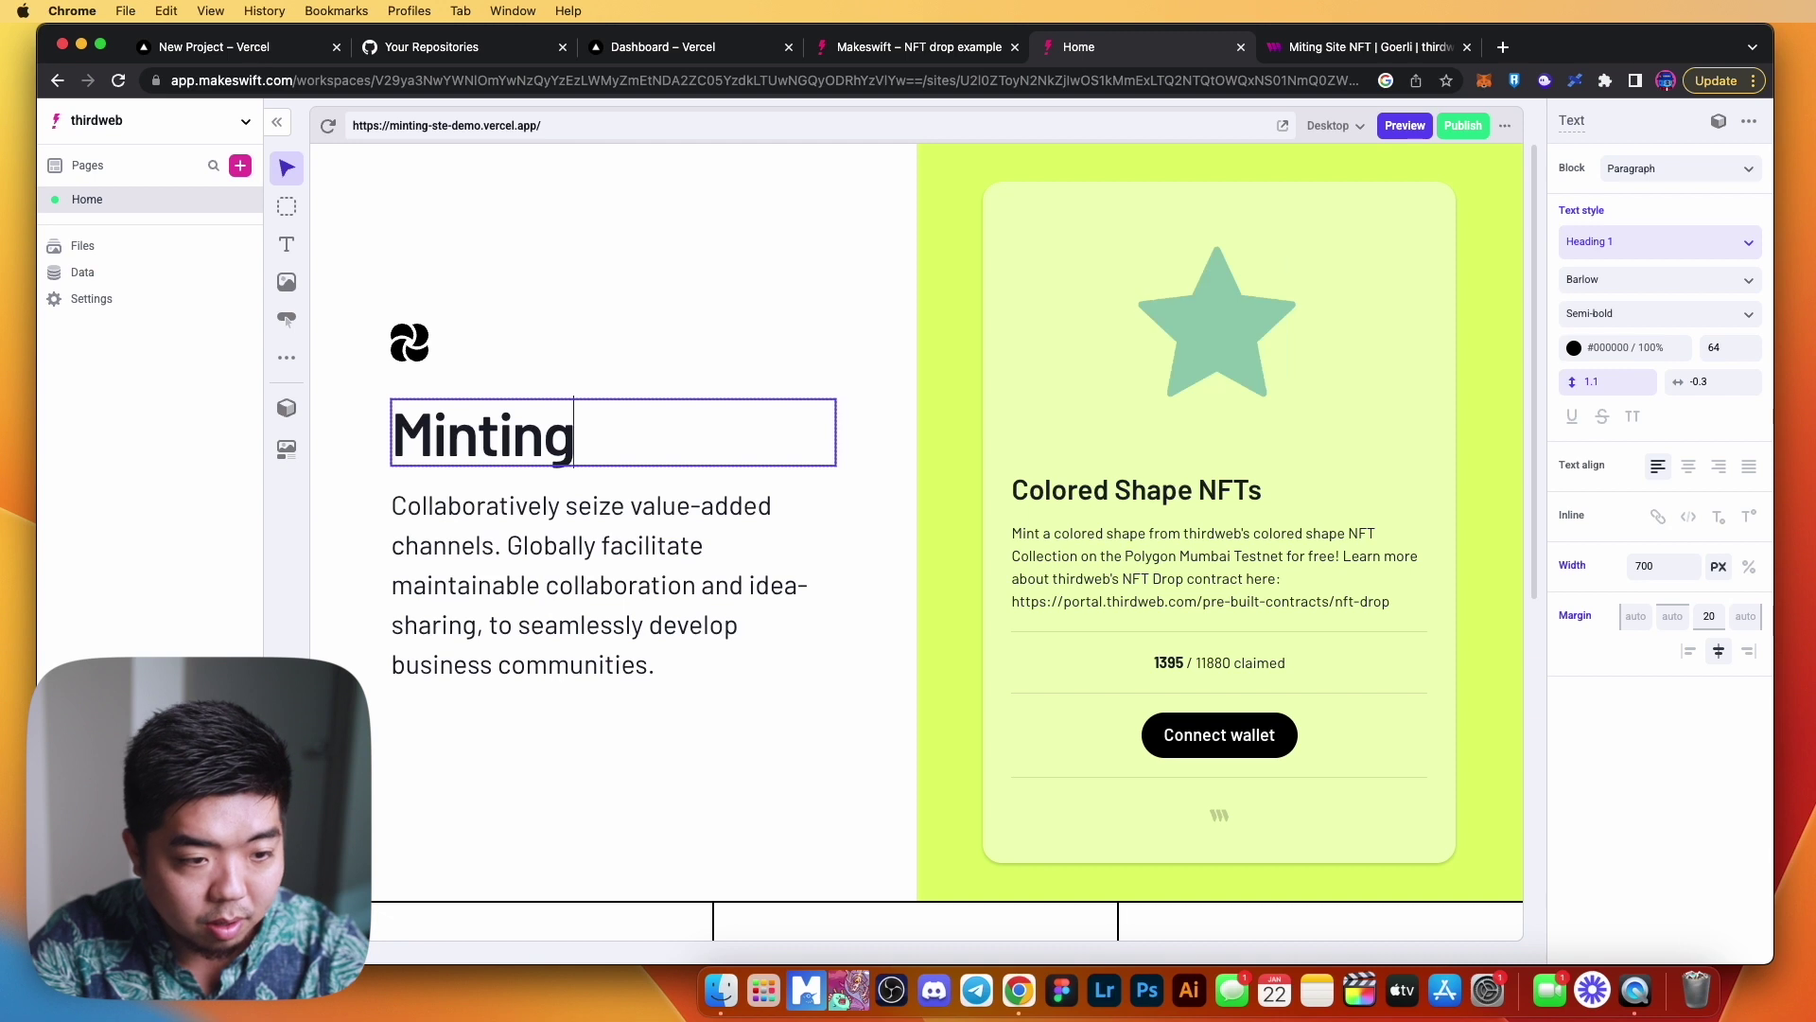
{"action": "key", "text": "super+a"}
{"action": "key", "text": "BackSpace"}
{"action": "type", "text": "N"}
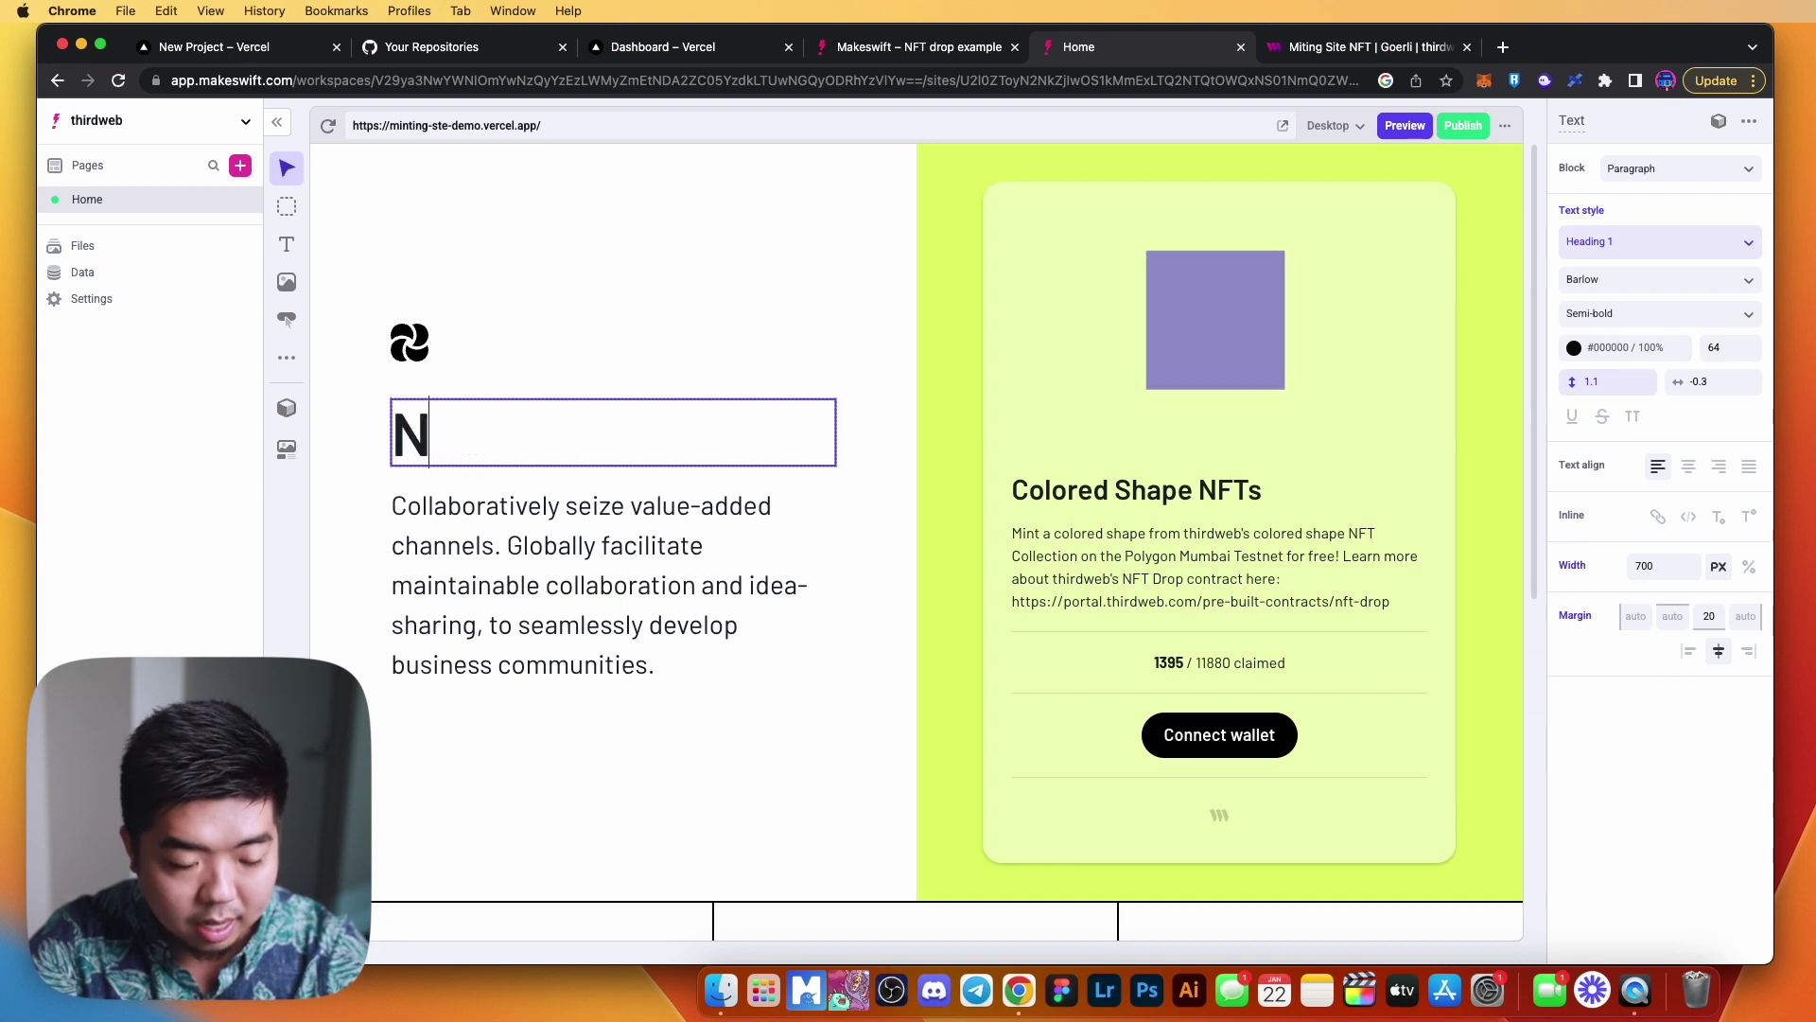
{"action": "type", "text": "FT Minting W"}
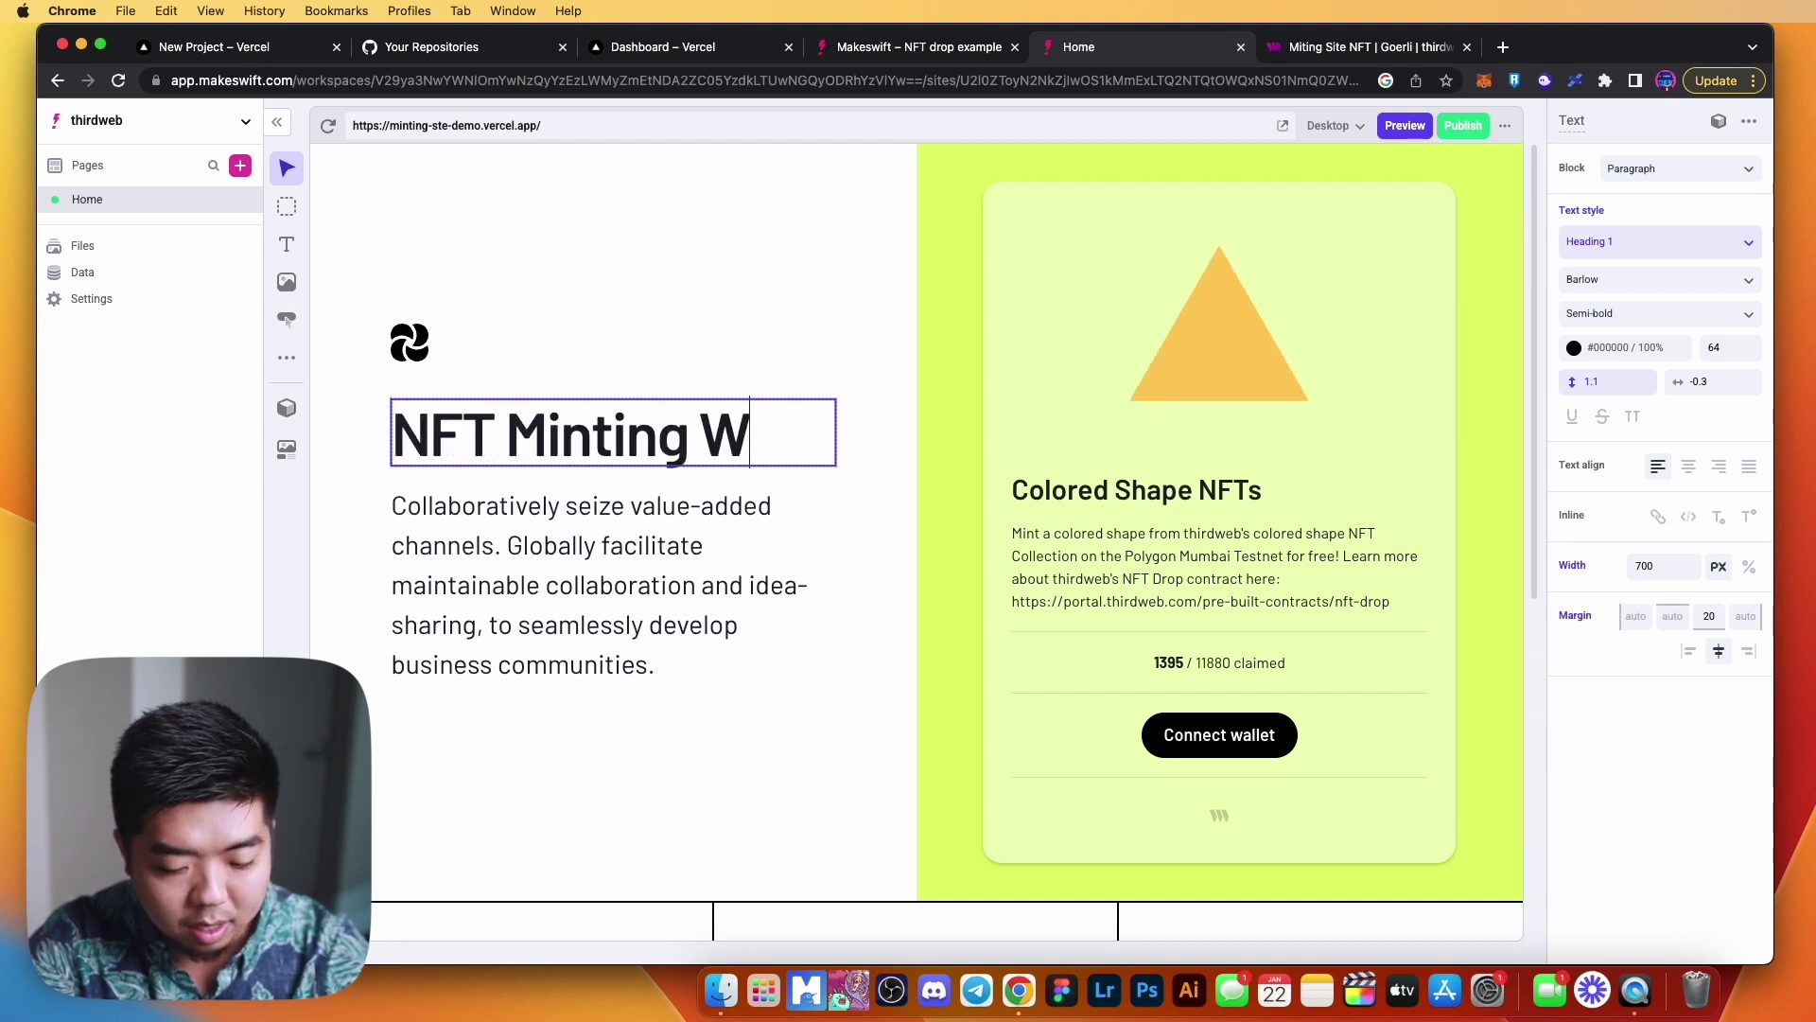
{"action": "key", "text": "BackSpace"}
{"action": "type", "text": "Site"}
Replace the paragraph below the heading with "This was created with Thirdweb and Makeswift.".
{"action": "triple_click", "coordinate": [592, 574]}
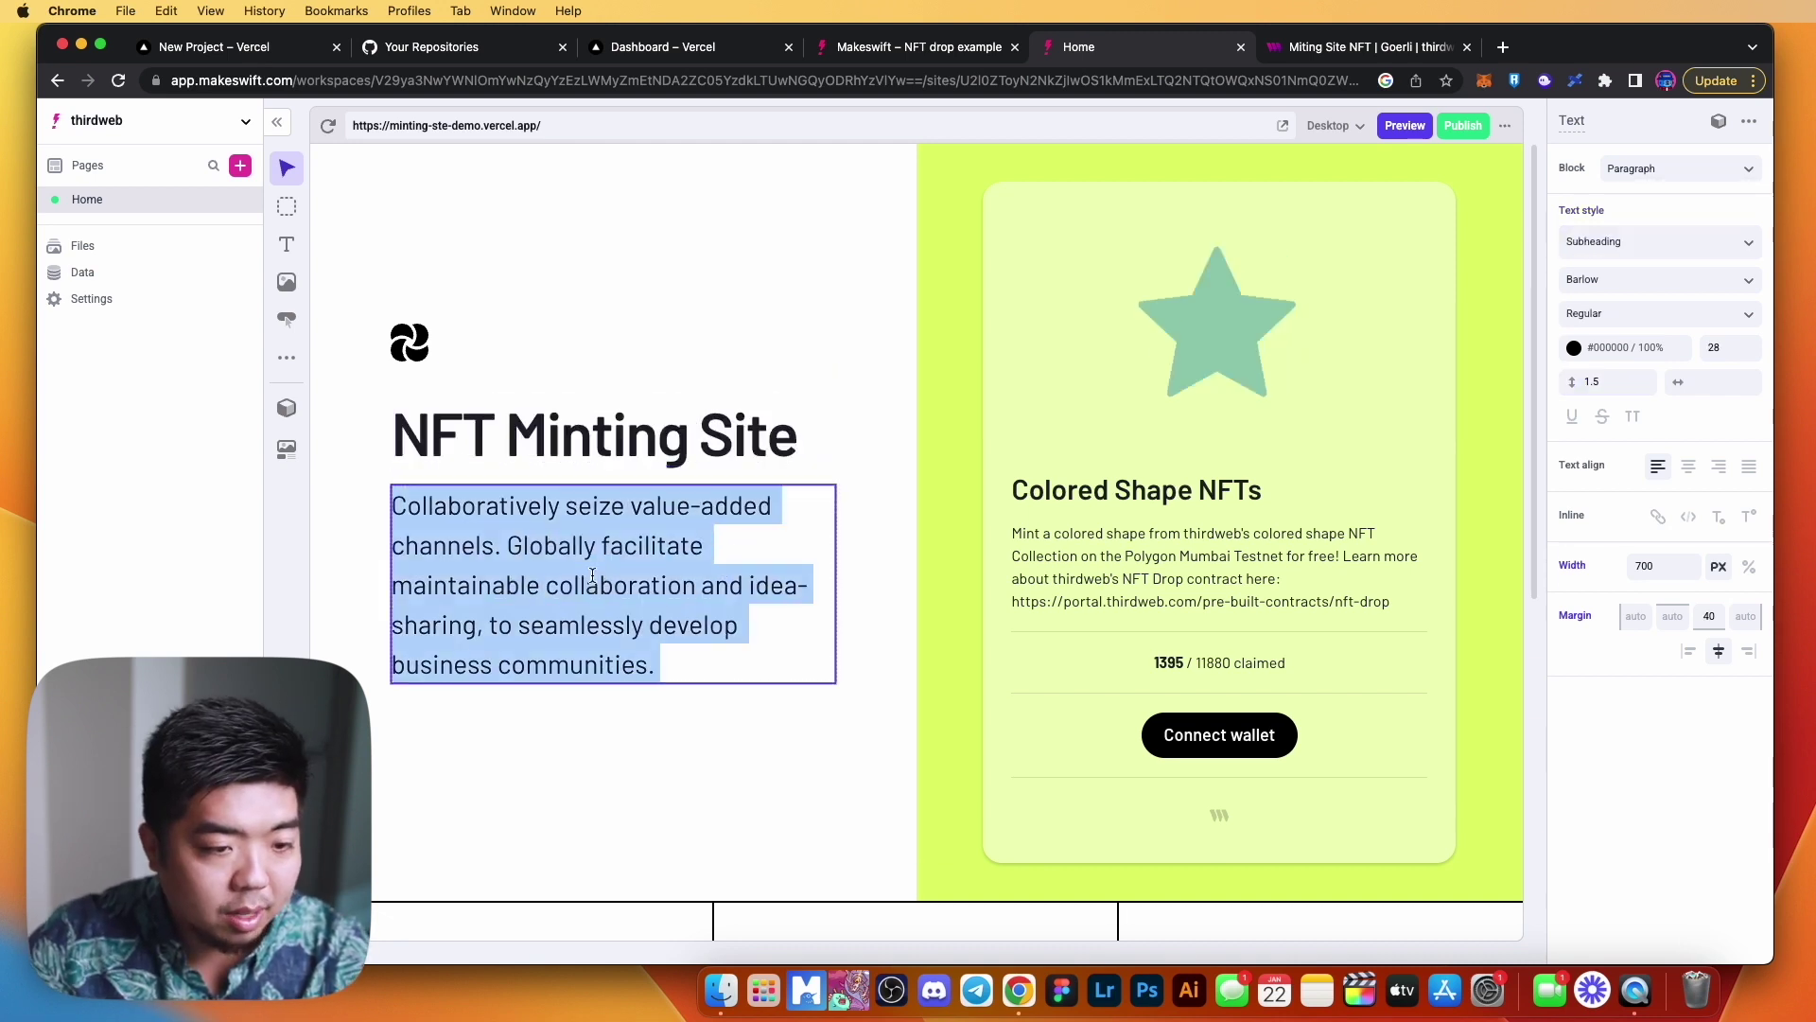
{"action": "type", "text": "Thjis"}
{"action": "key", "text": "BackSpace"}
{"action": "key", "text": "BackSpace"}
{"action": "key", "text": "BackSpace"}
{"action": "key", "text": "BackSpace"}
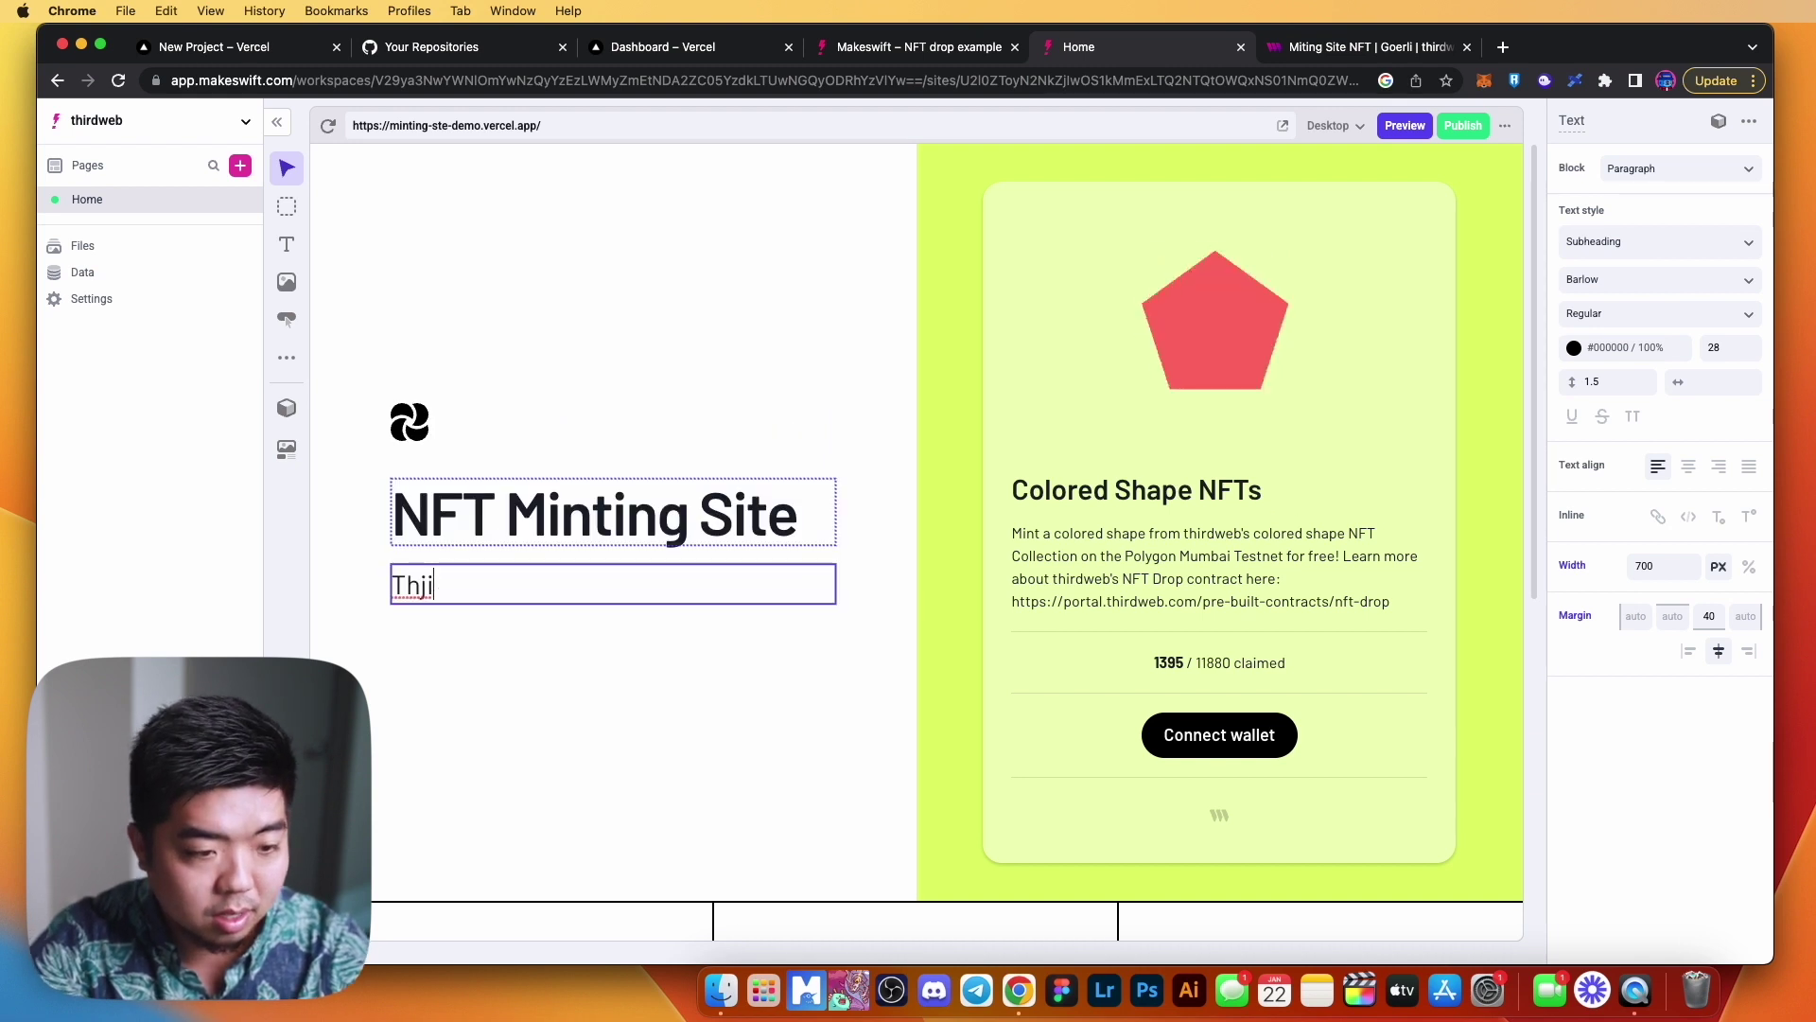
{"action": "type", "text": "is was create"}
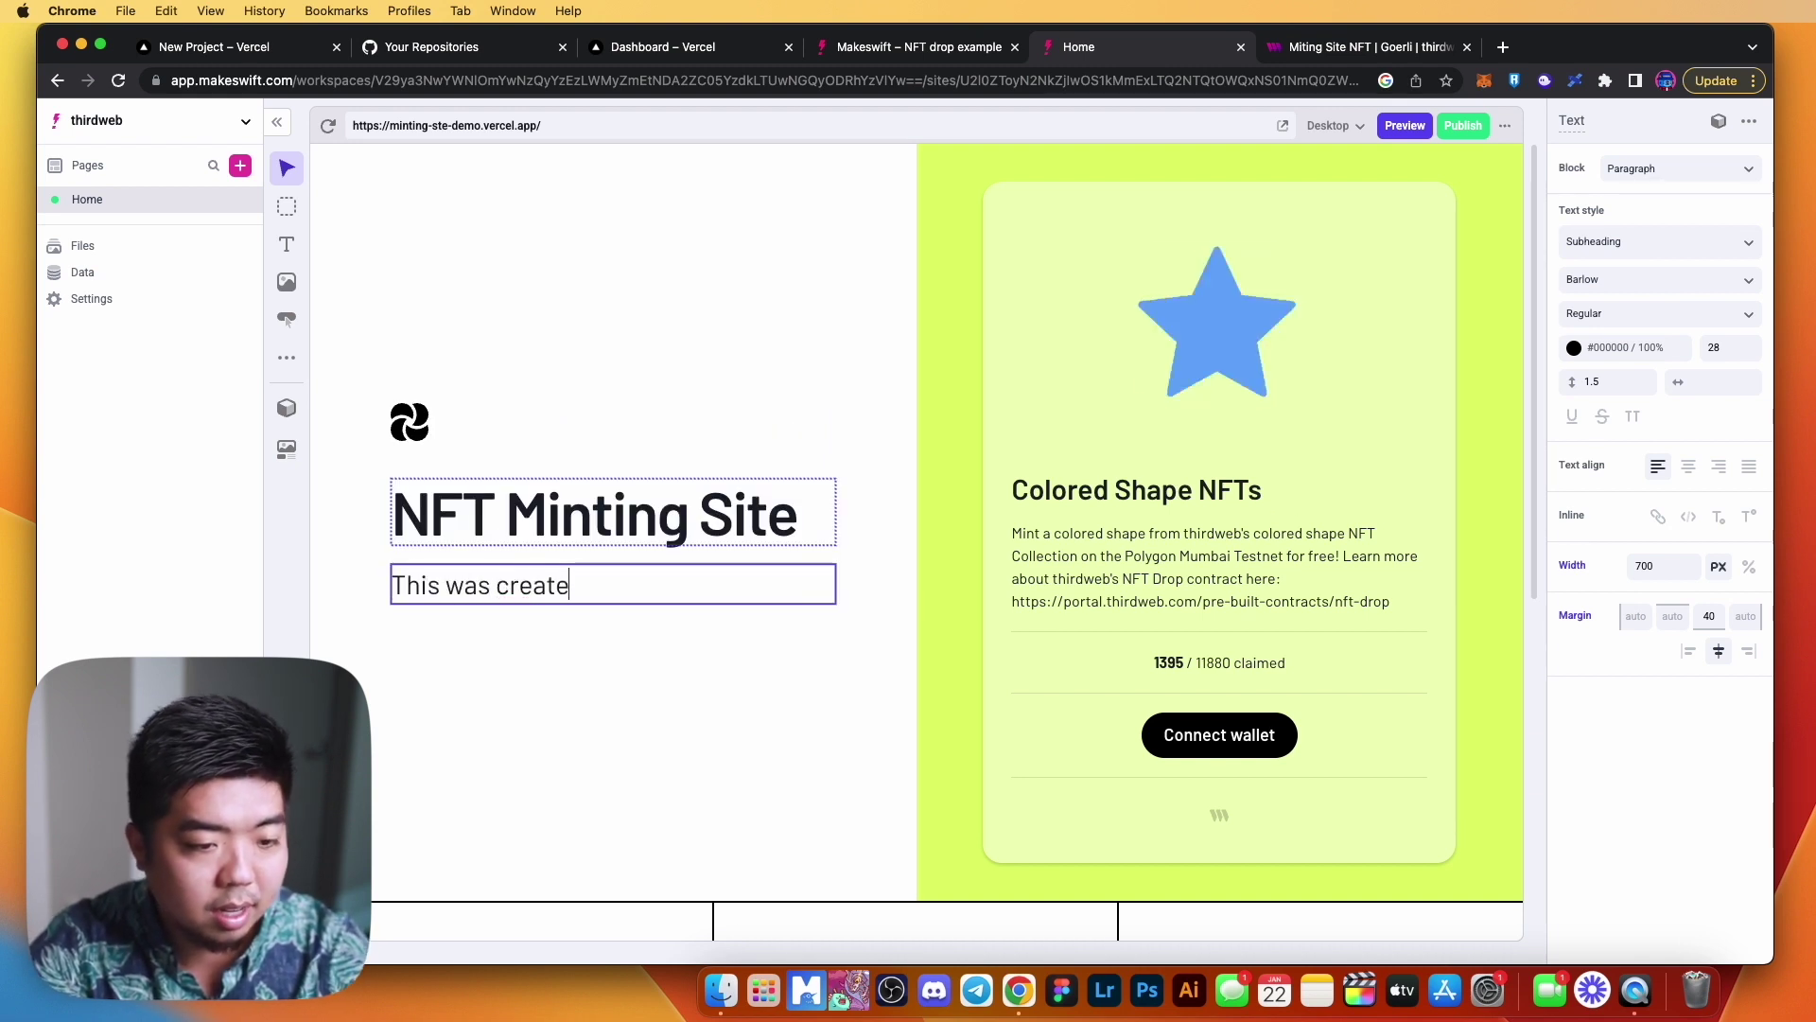
{"action": "type", "text": "d with Thirdwe"}
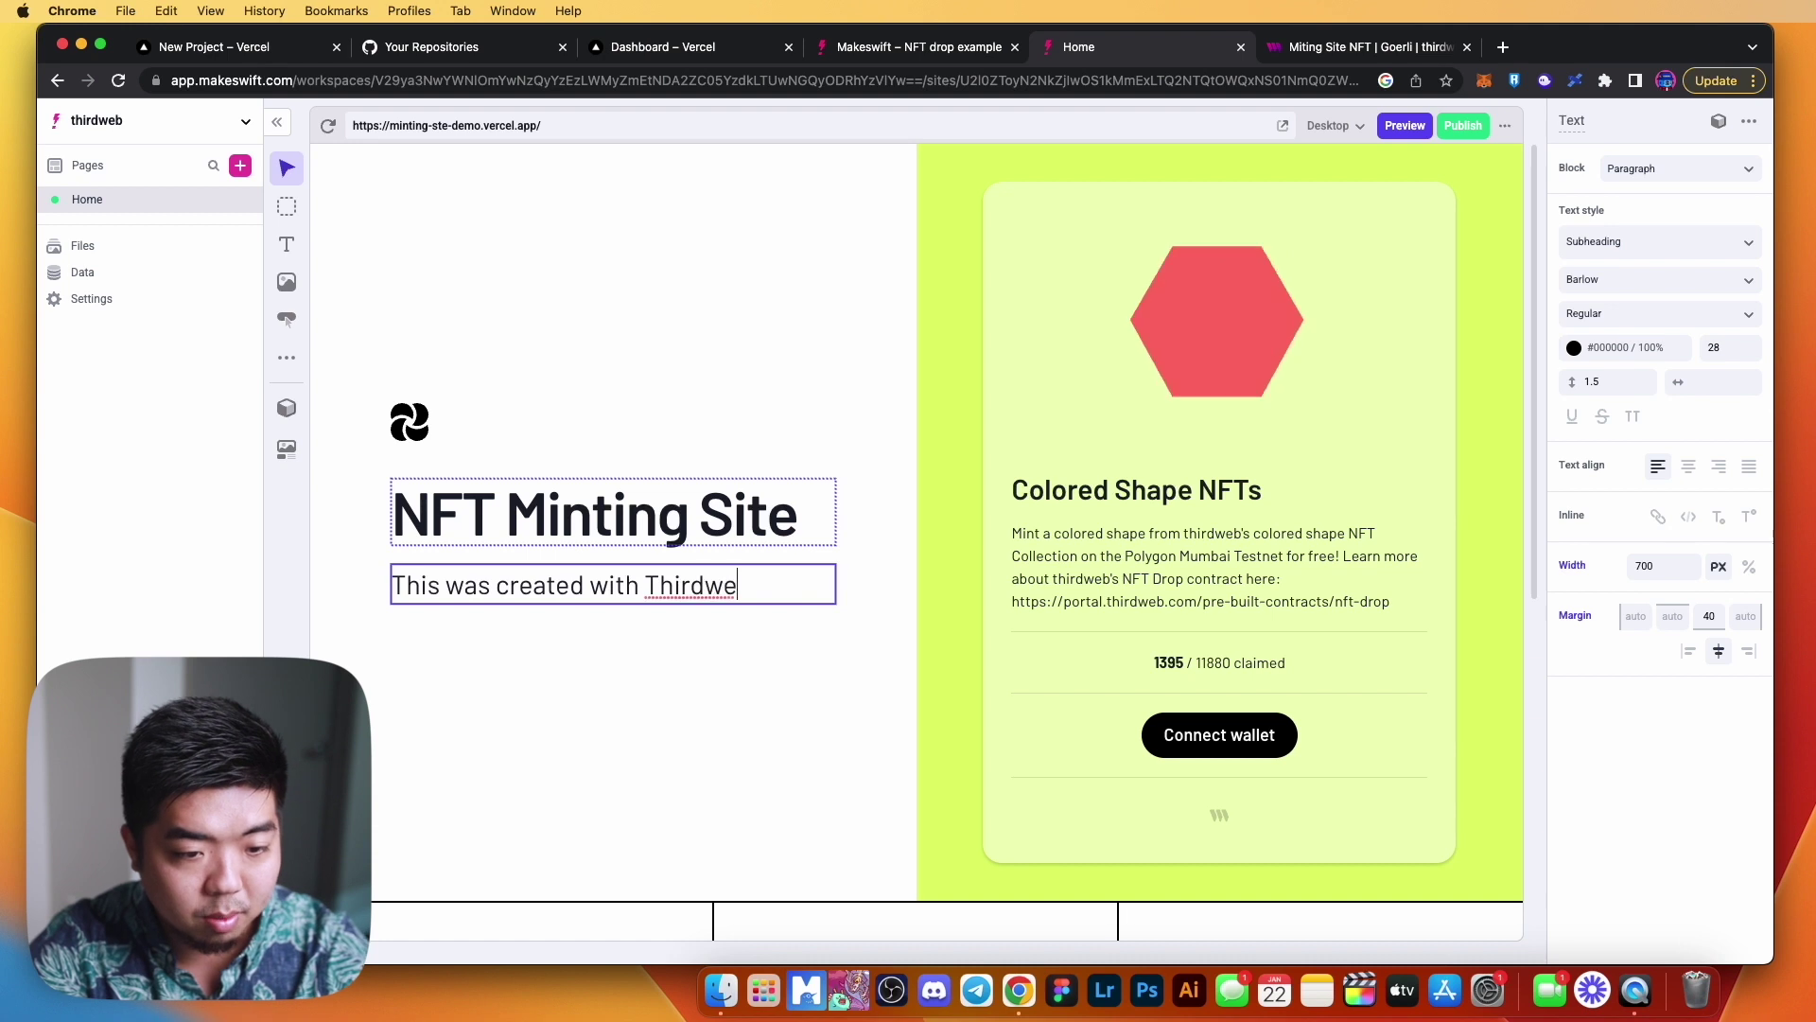
{"action": "type", "text": "b and Makeswift."}
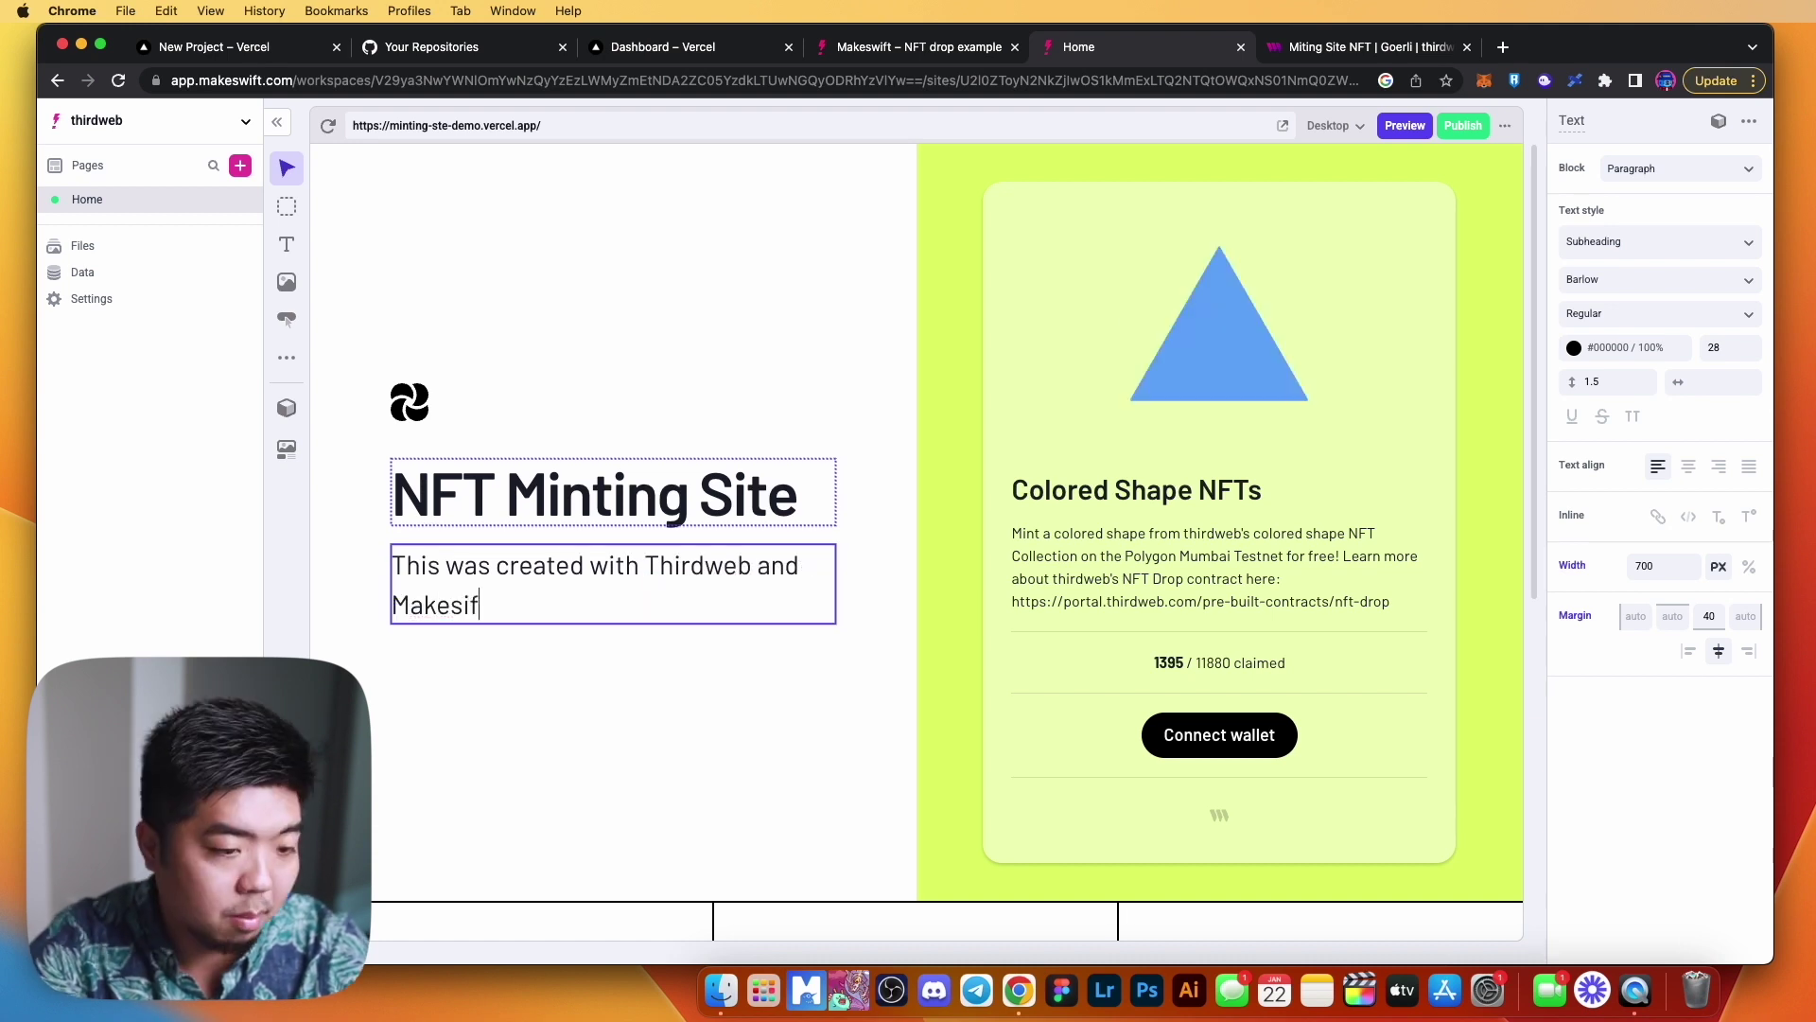
{"action": "key", "text": "Escape"}
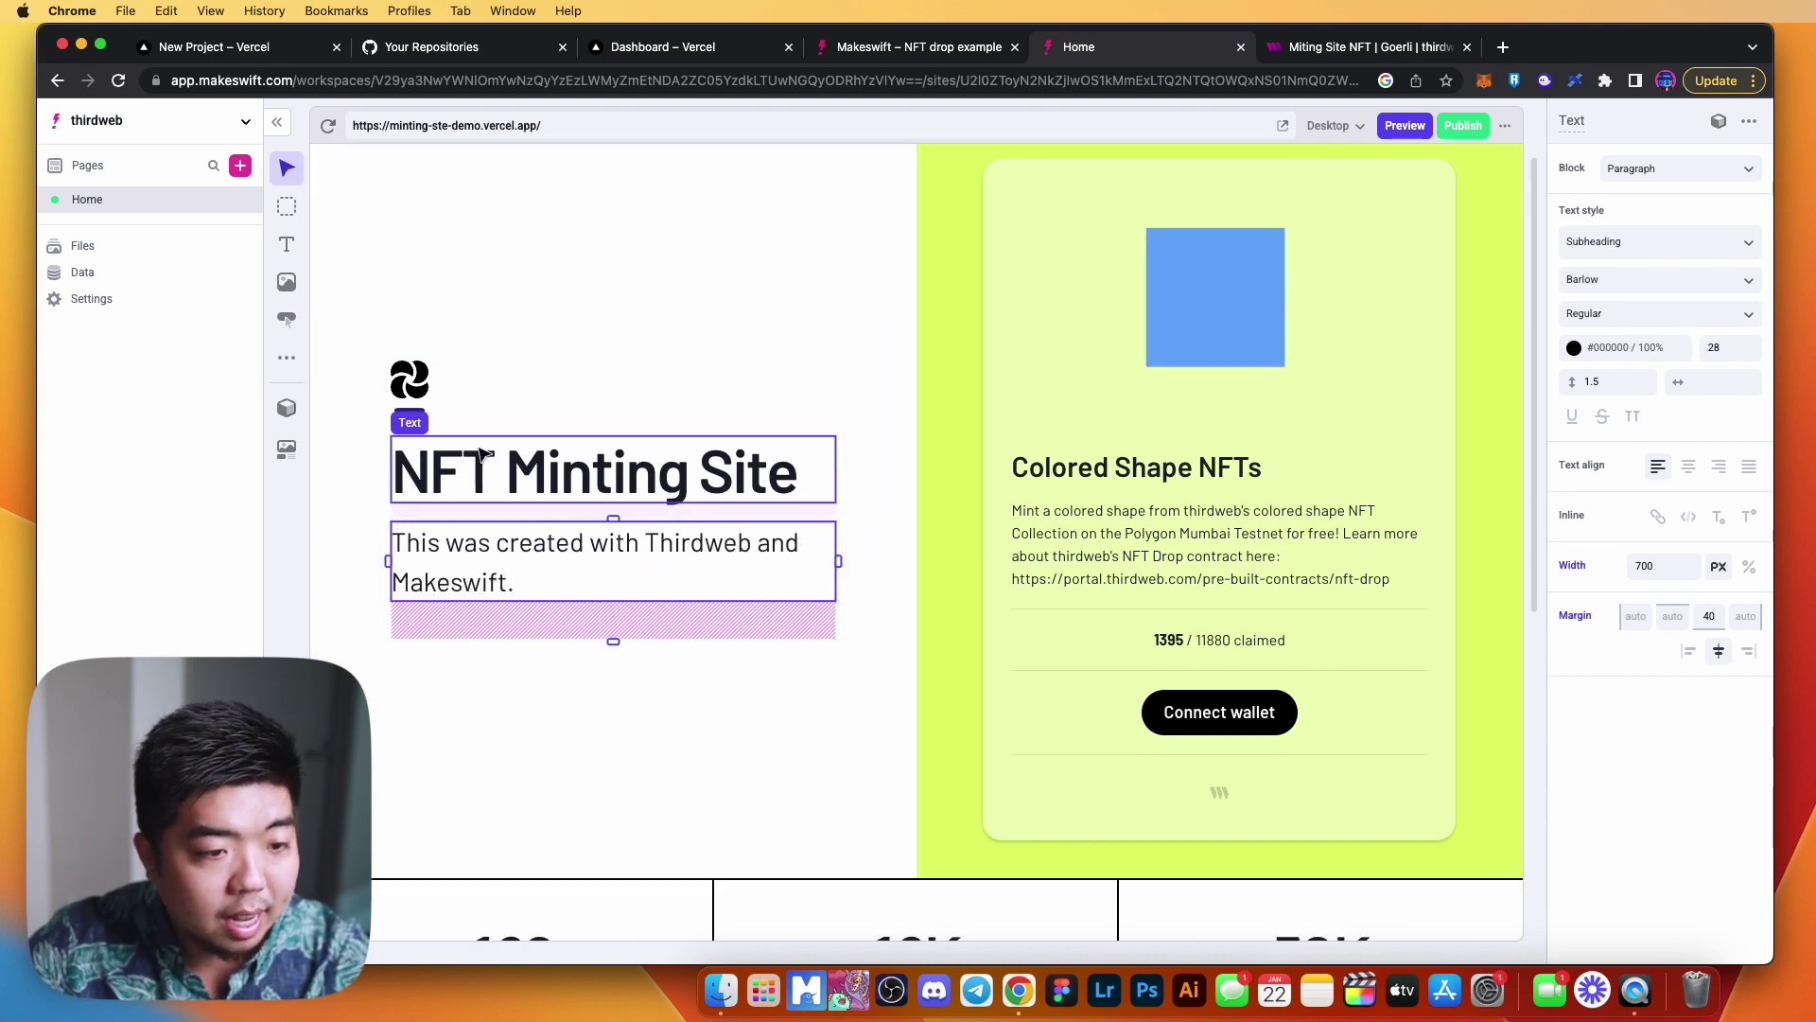
Change the first statistic's label from Creators to "Supply" and set its number to 1.
{"action": "left_click", "coordinate": [410, 378]}
{"action": "scroll", "coordinate": [422, 394], "scroll_direction": "down", "scroll_amount": 5}
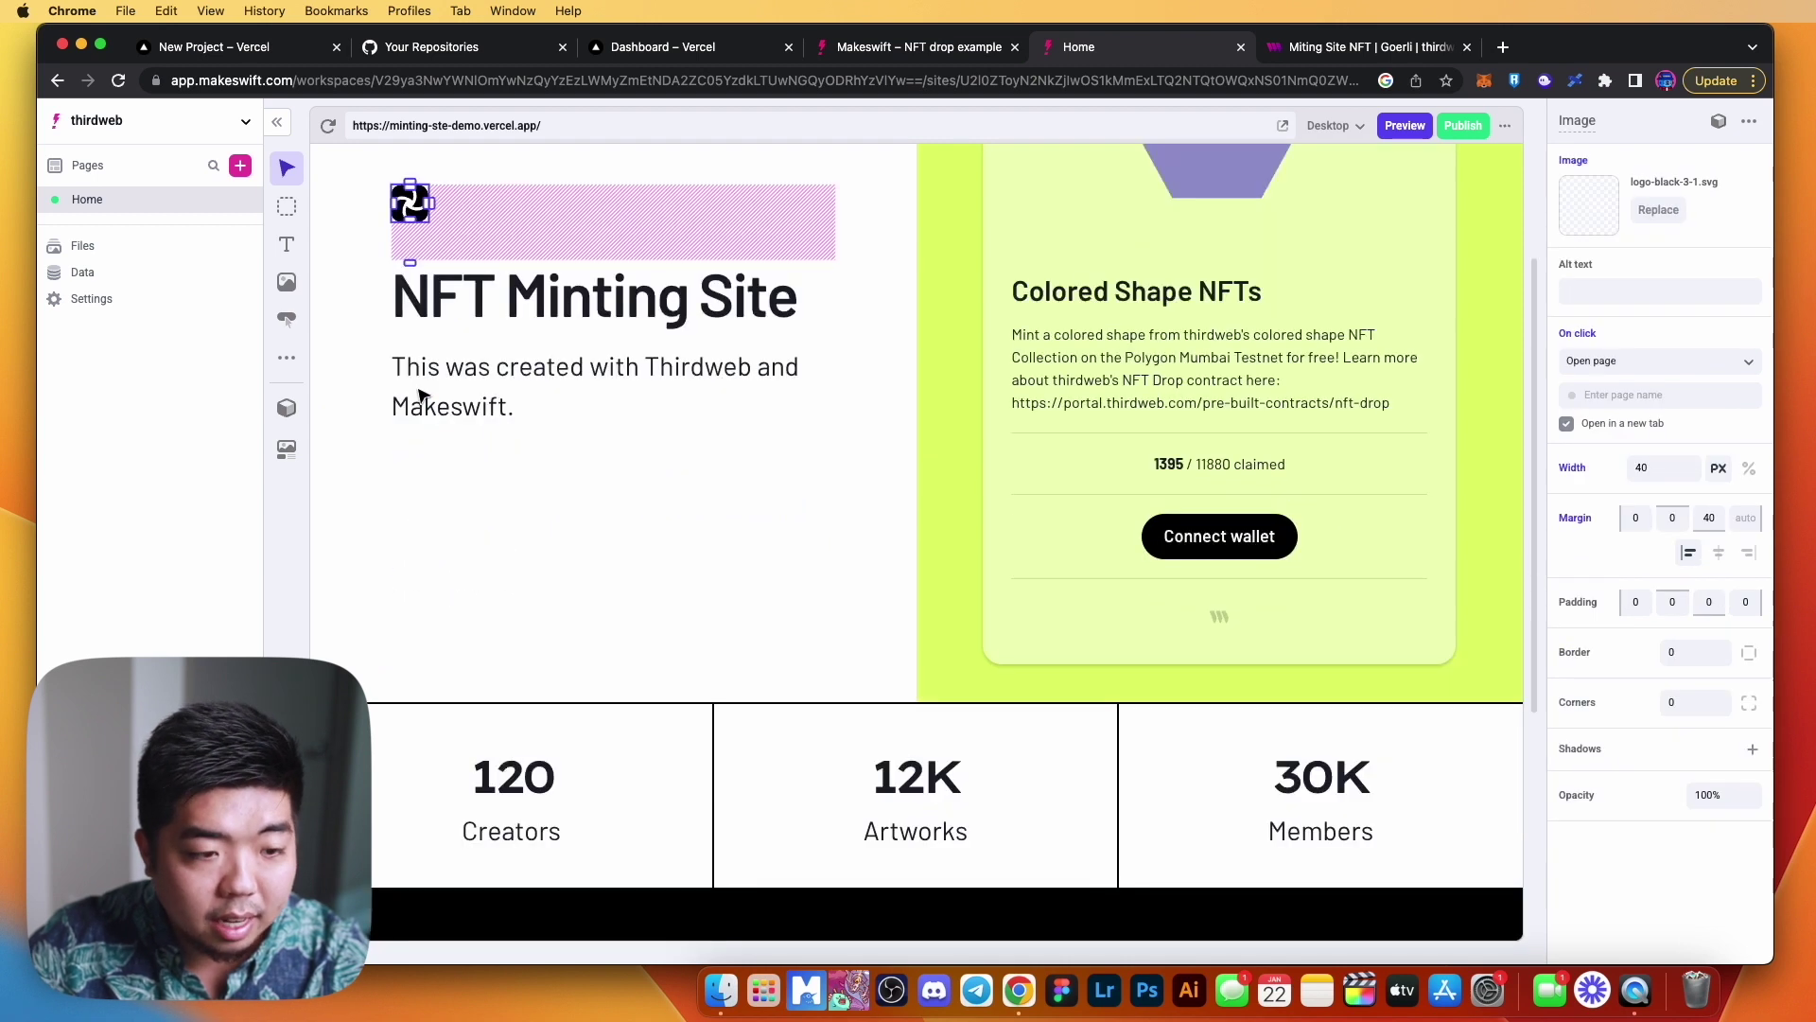
{"action": "double_click", "coordinate": [511, 551]}
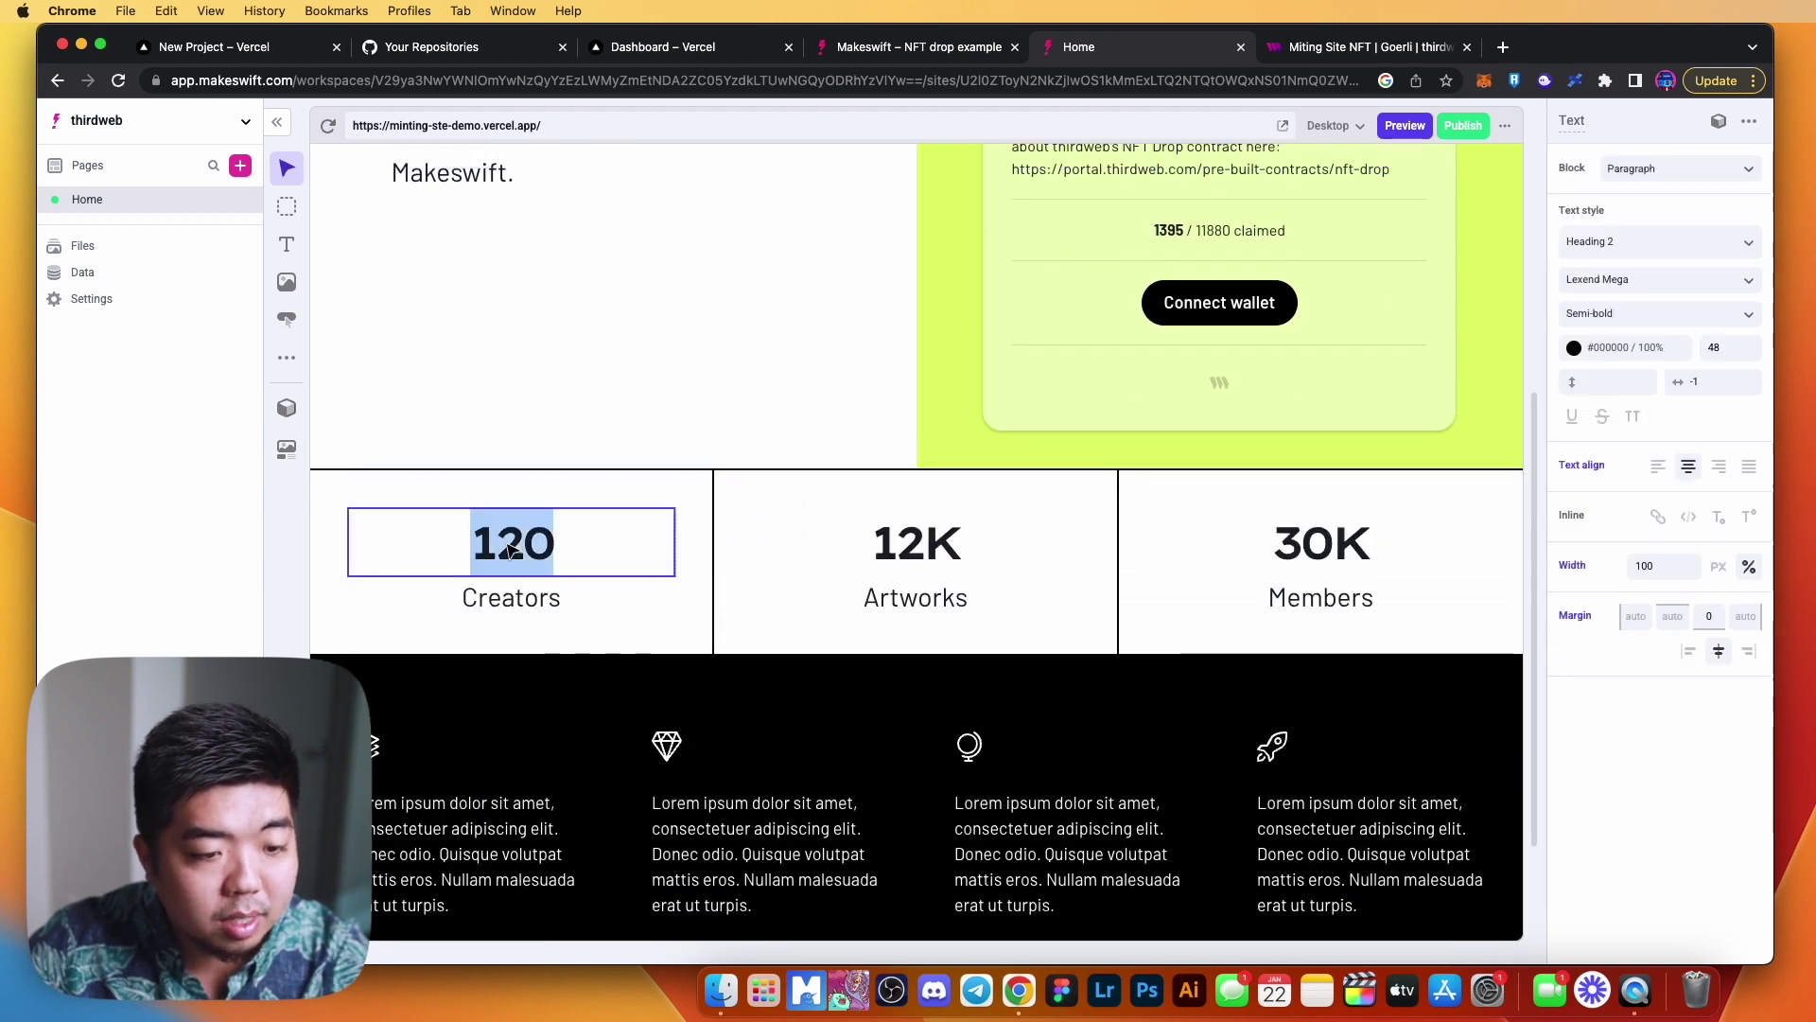
{"action": "double_click", "coordinate": [511, 598]}
{"action": "type", "text": "Supply"}
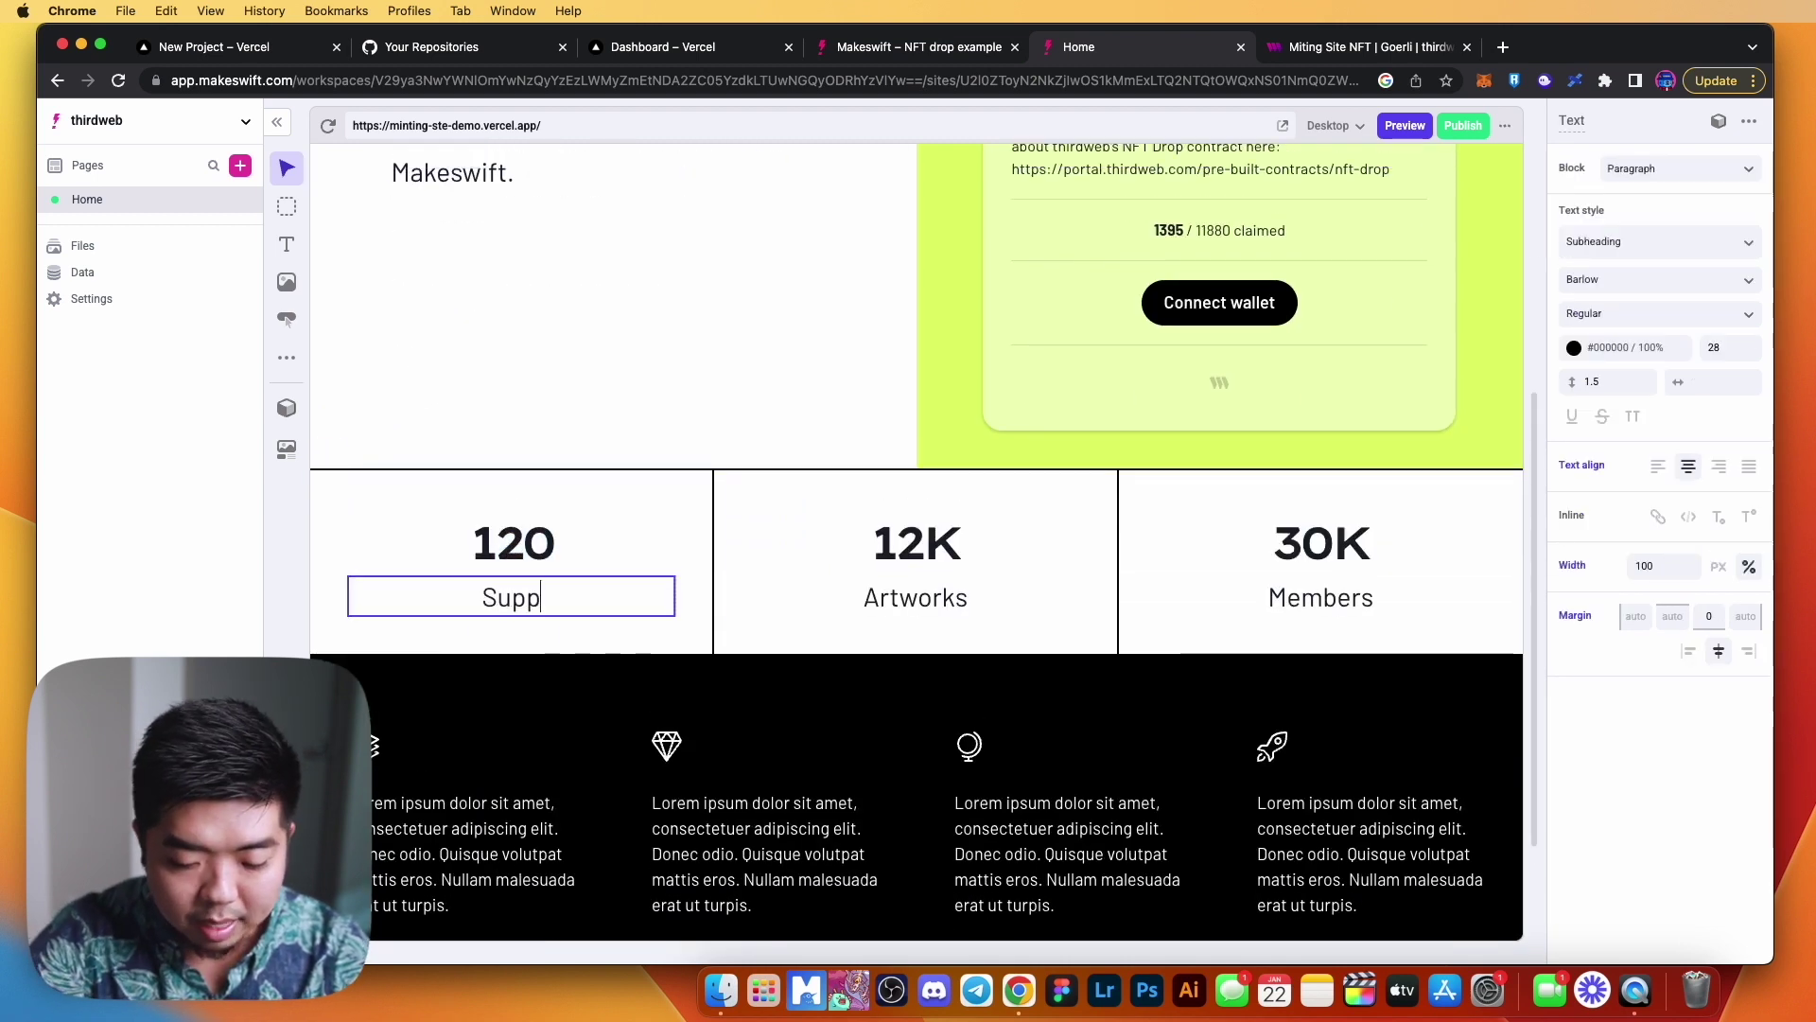
{"action": "left_click", "coordinate": [529, 544]}
{"action": "double_click", "coordinate": [539, 531]}
{"action": "type", "text": "1"}
{"action": "left_click", "coordinate": [919, 552]}
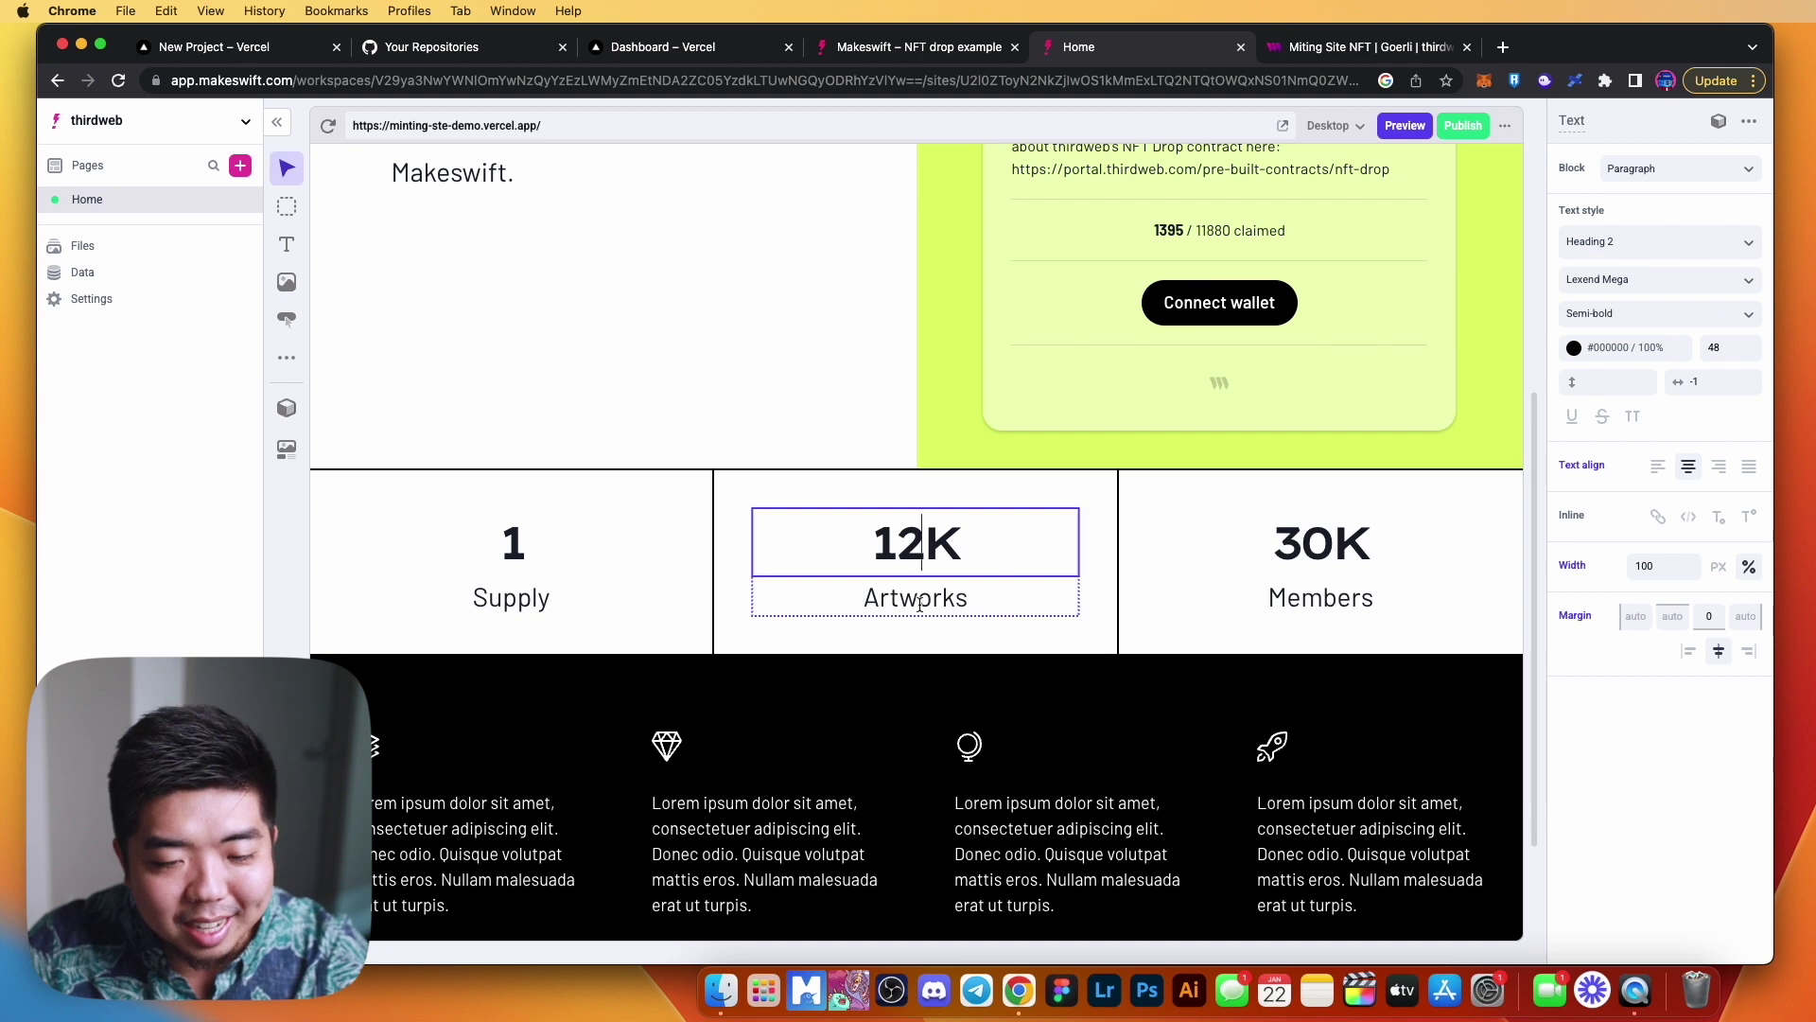
{"action": "scroll", "coordinate": [1051, 610], "scroll_direction": "down", "scroll_amount": 3}
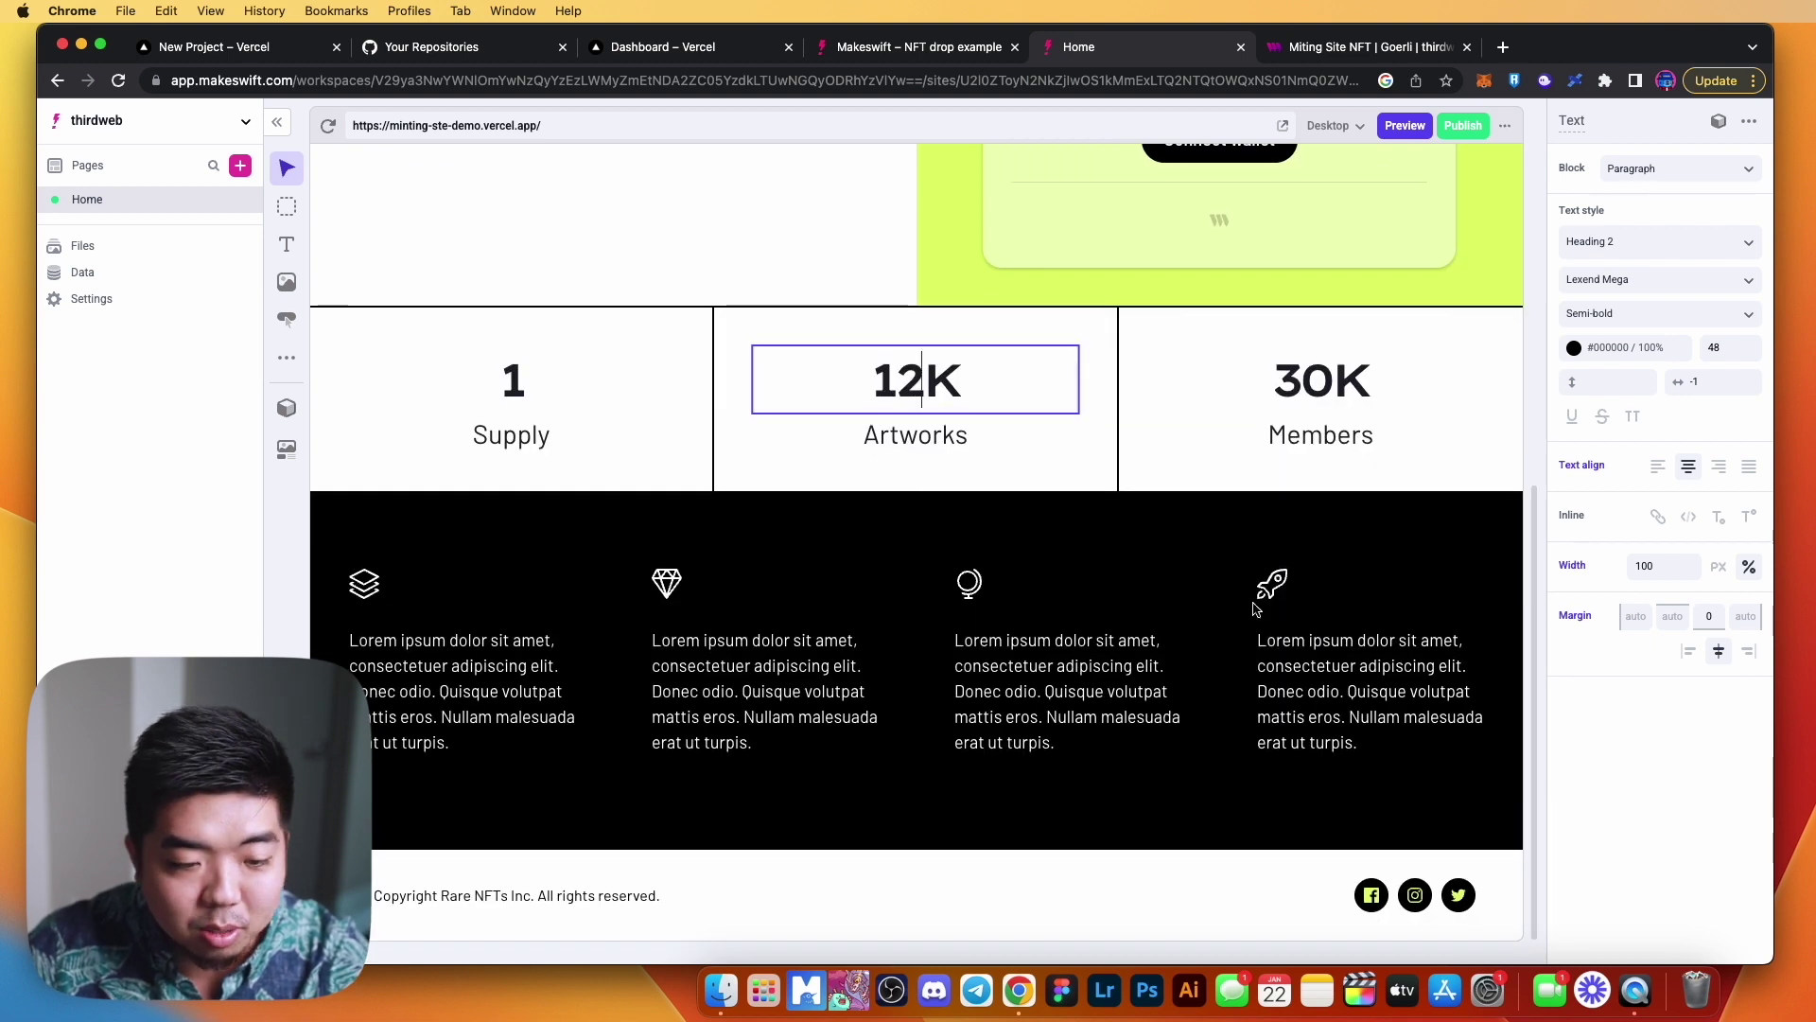
{"action": "scroll", "coordinate": [782, 499], "scroll_direction": "up", "scroll_amount": 10}
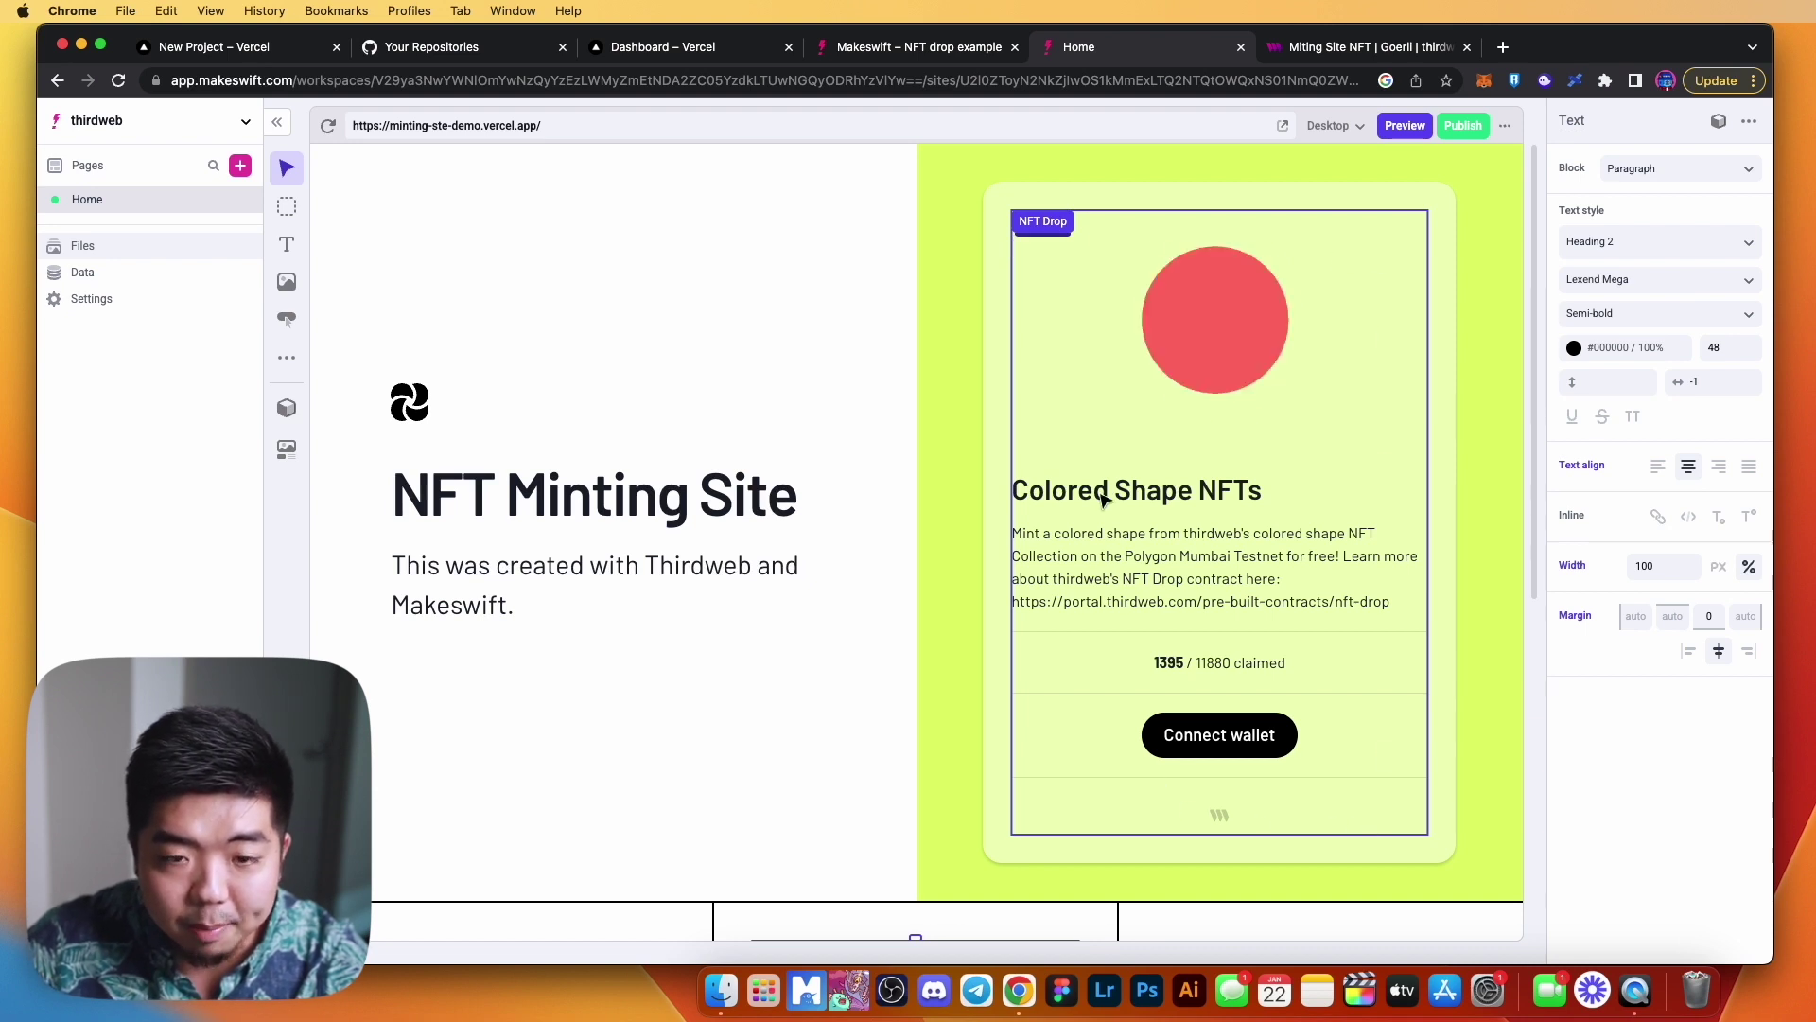
Set the chain of the home page's NFT Drop component to Goerli.
{"action": "left_click", "coordinate": [1193, 341]}
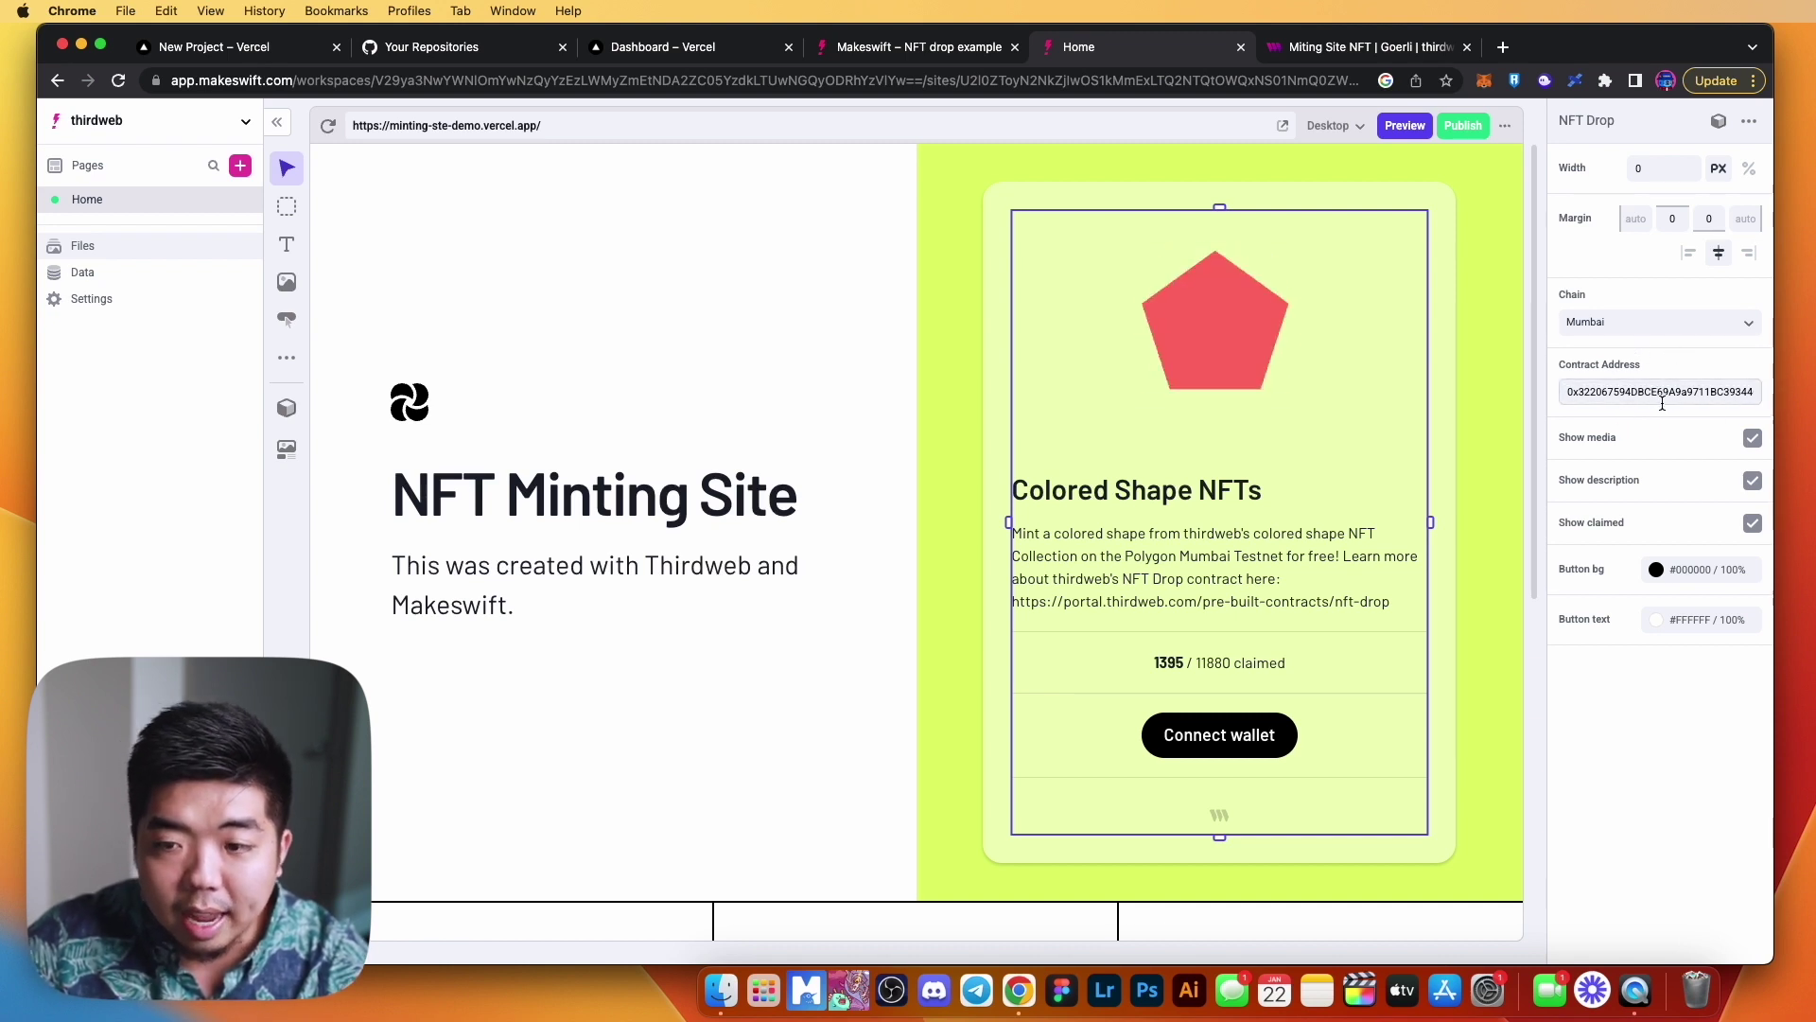
{"action": "left_click", "coordinate": [1608, 321]}
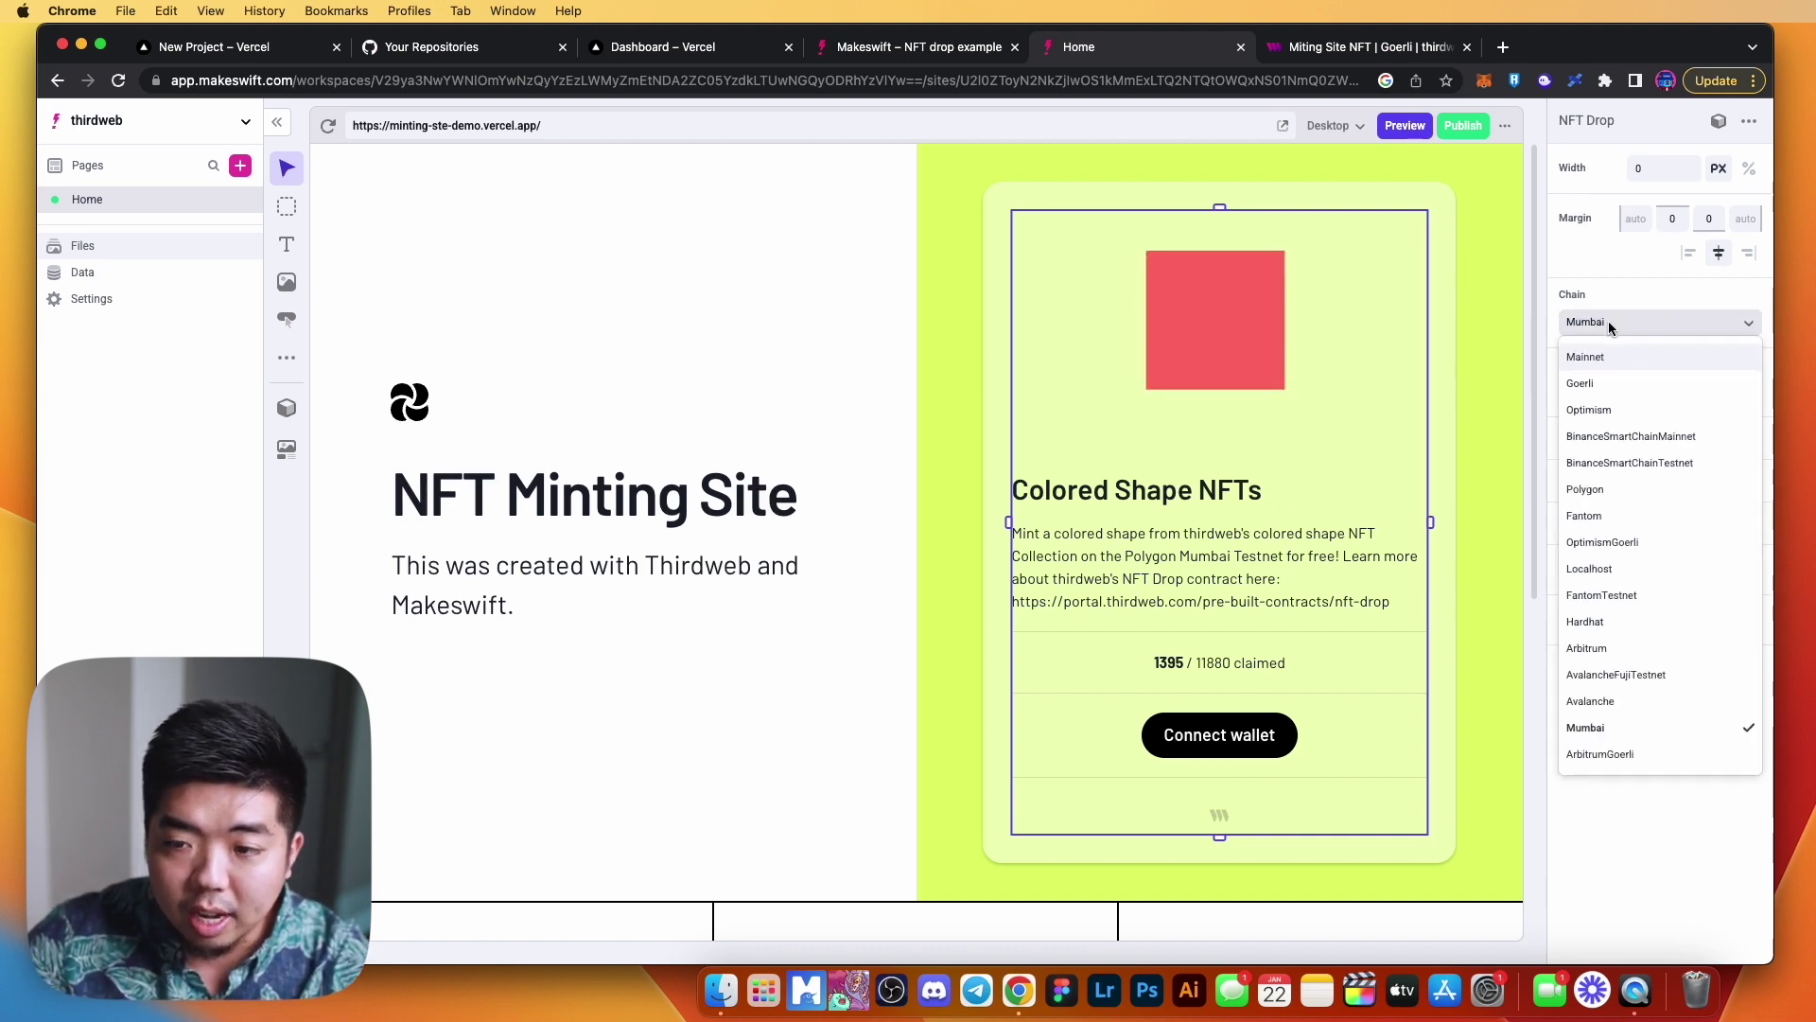
{"action": "left_click", "coordinate": [1599, 385]}
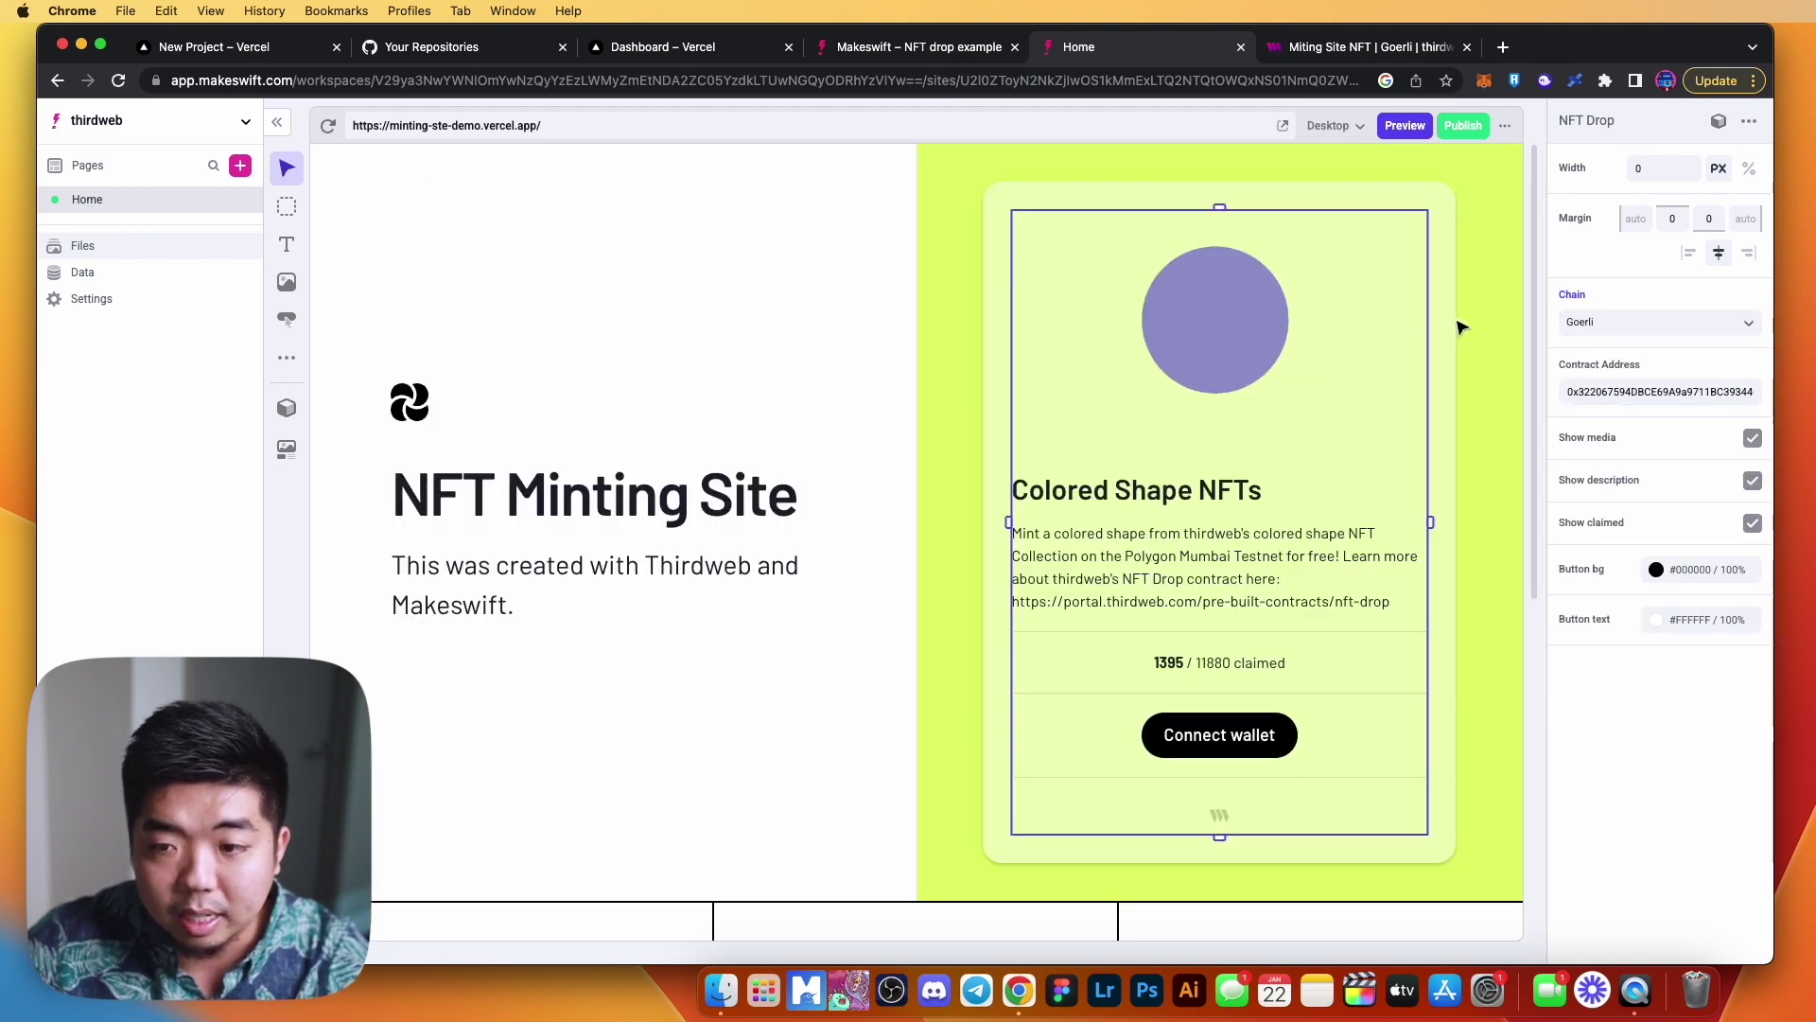
Copy the Miting Site NFT contract address from thirdweb and use it as the NFT Drop component's contract address in Makeswift.
{"action": "left_click", "coordinate": [1373, 49]}
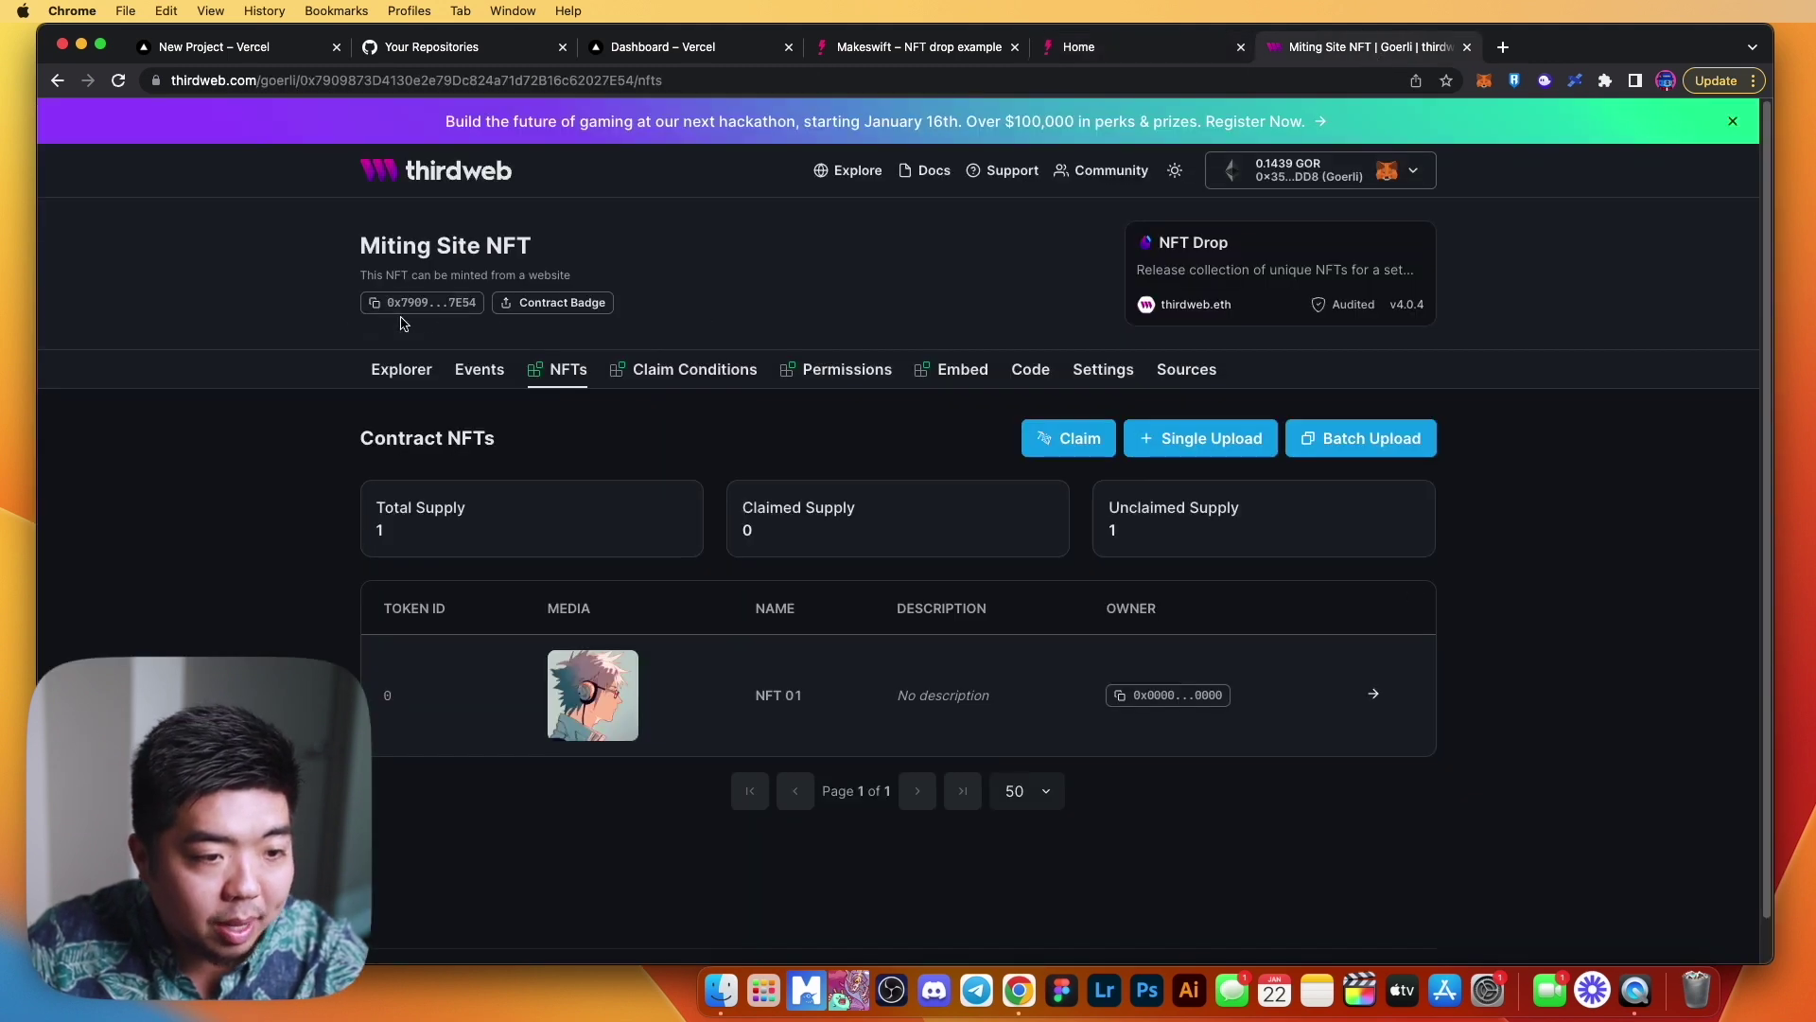
{"action": "left_click", "coordinate": [428, 305]}
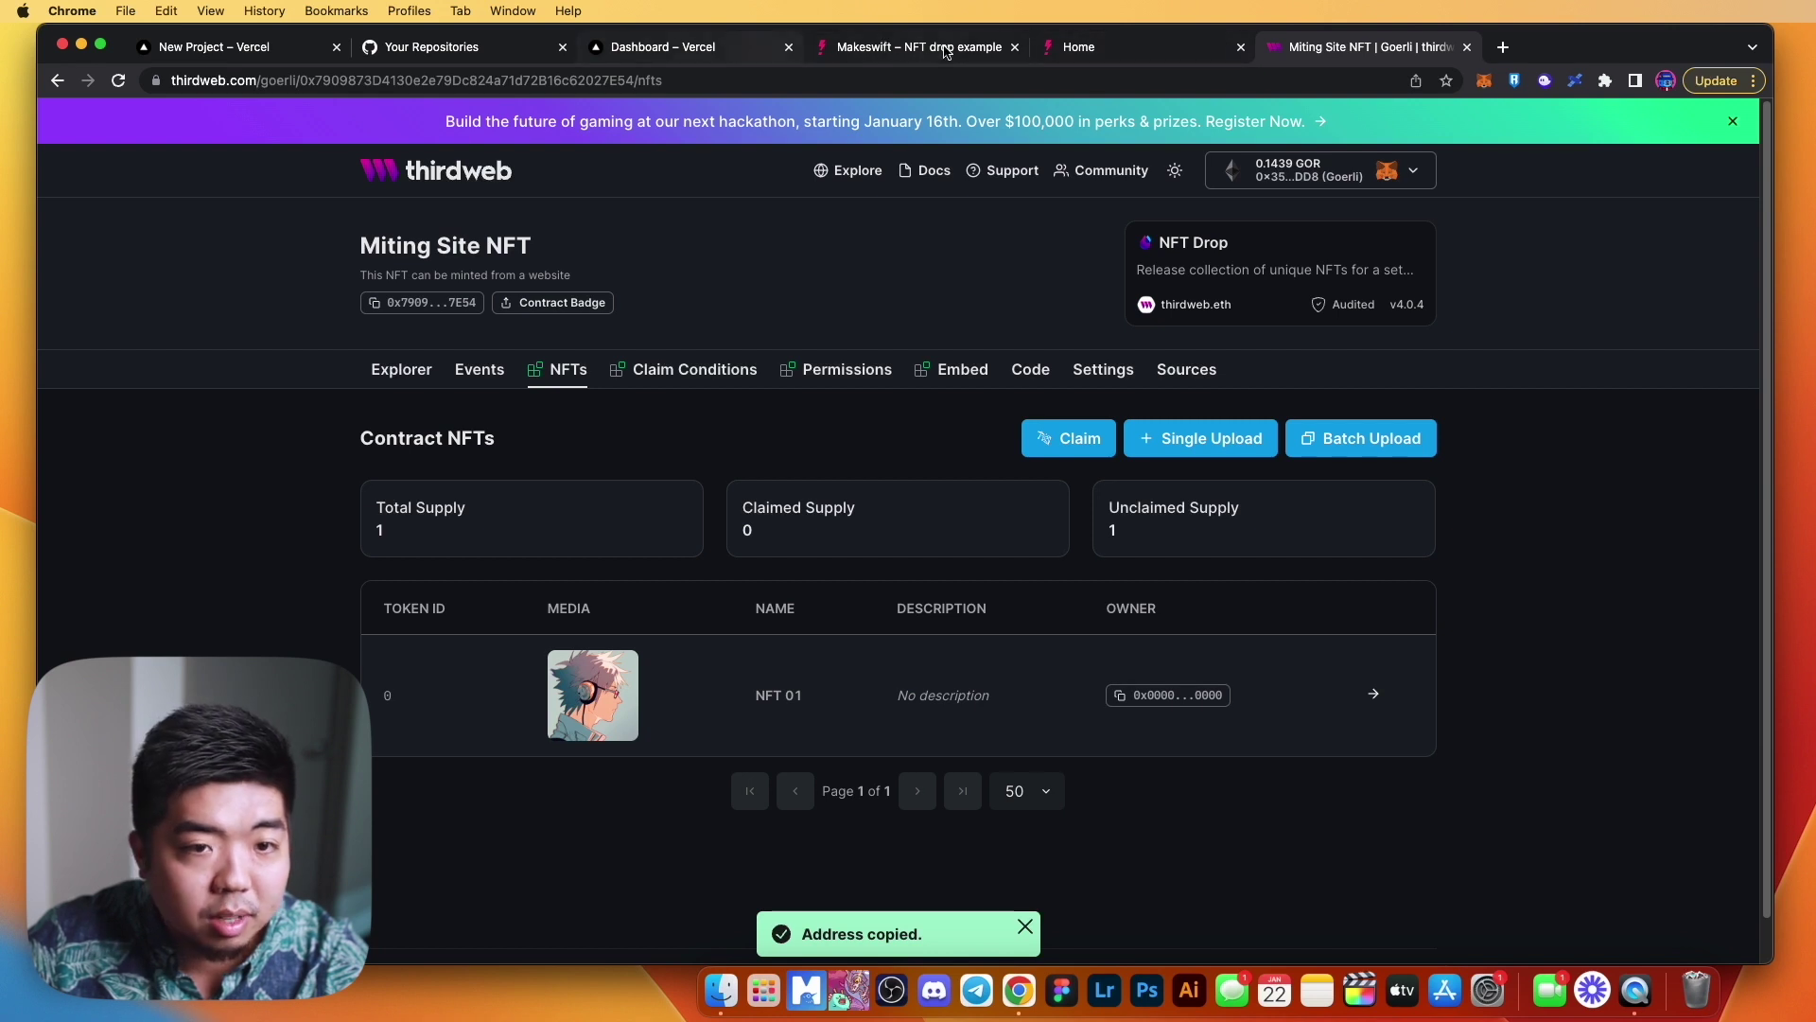
{"action": "left_click", "coordinate": [1117, 48]}
{"action": "triple_click", "coordinate": [1665, 391]}
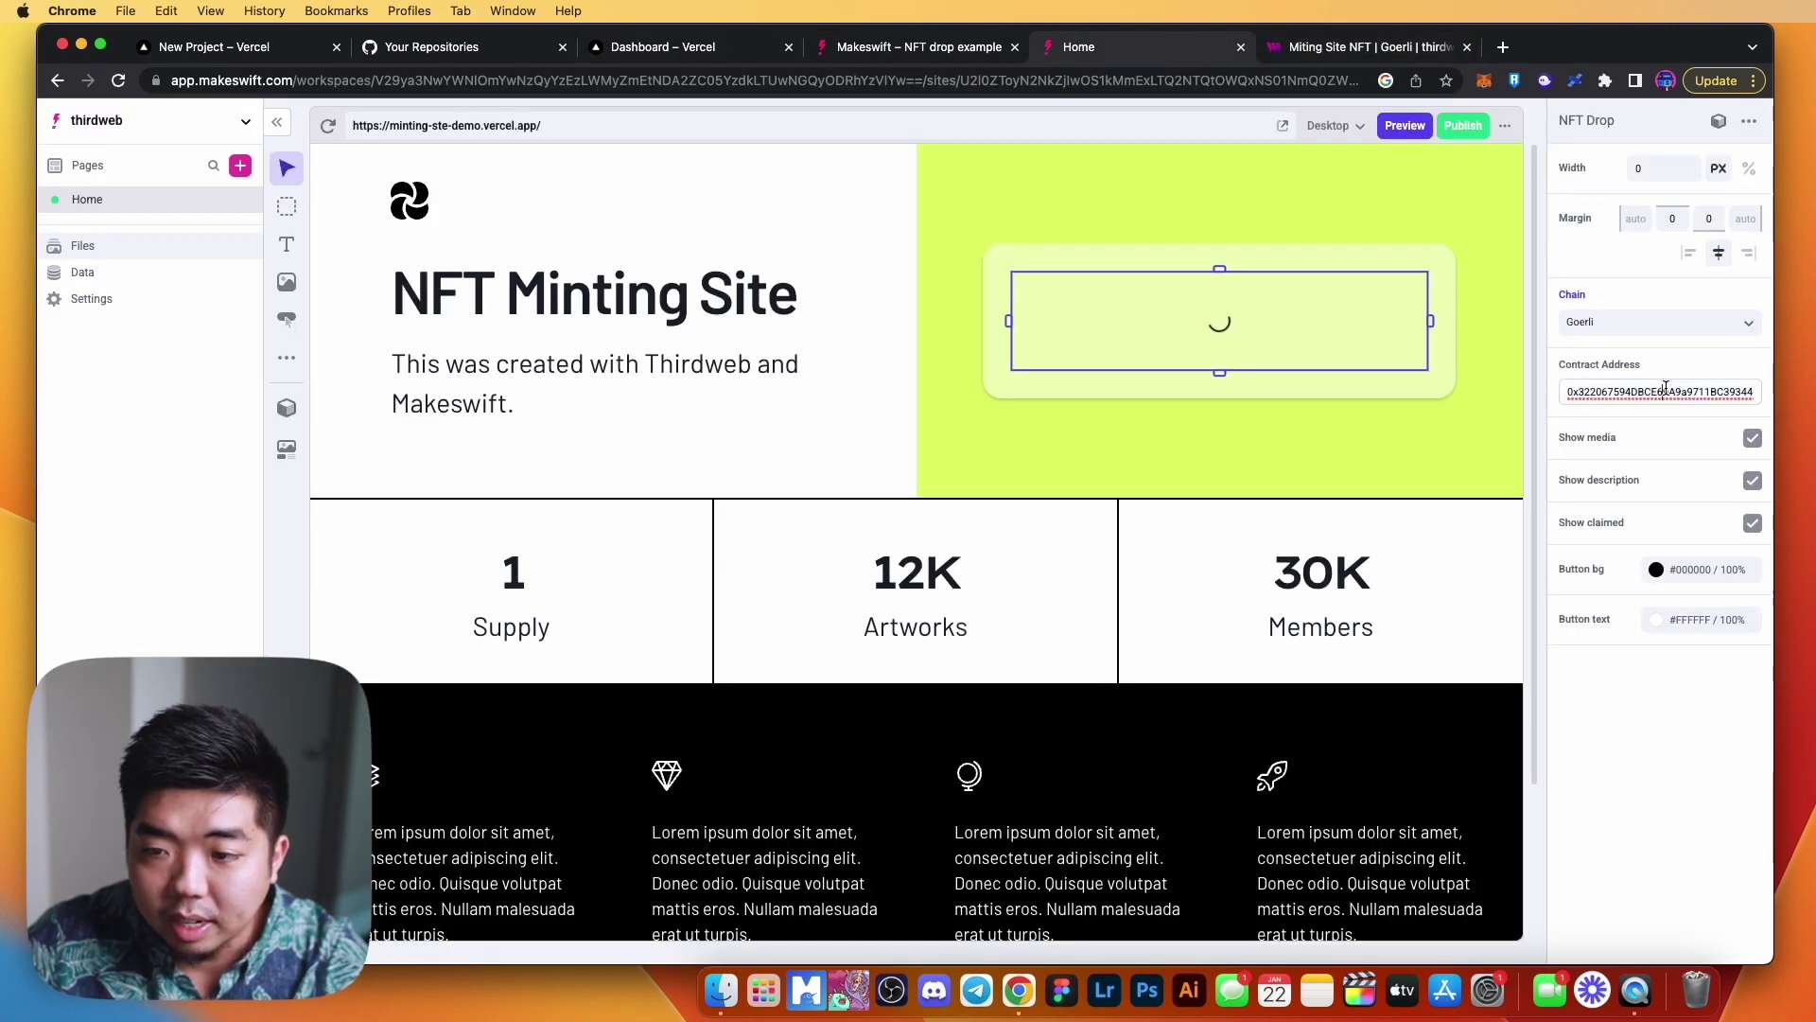
{"action": "key", "text": "super+v"}
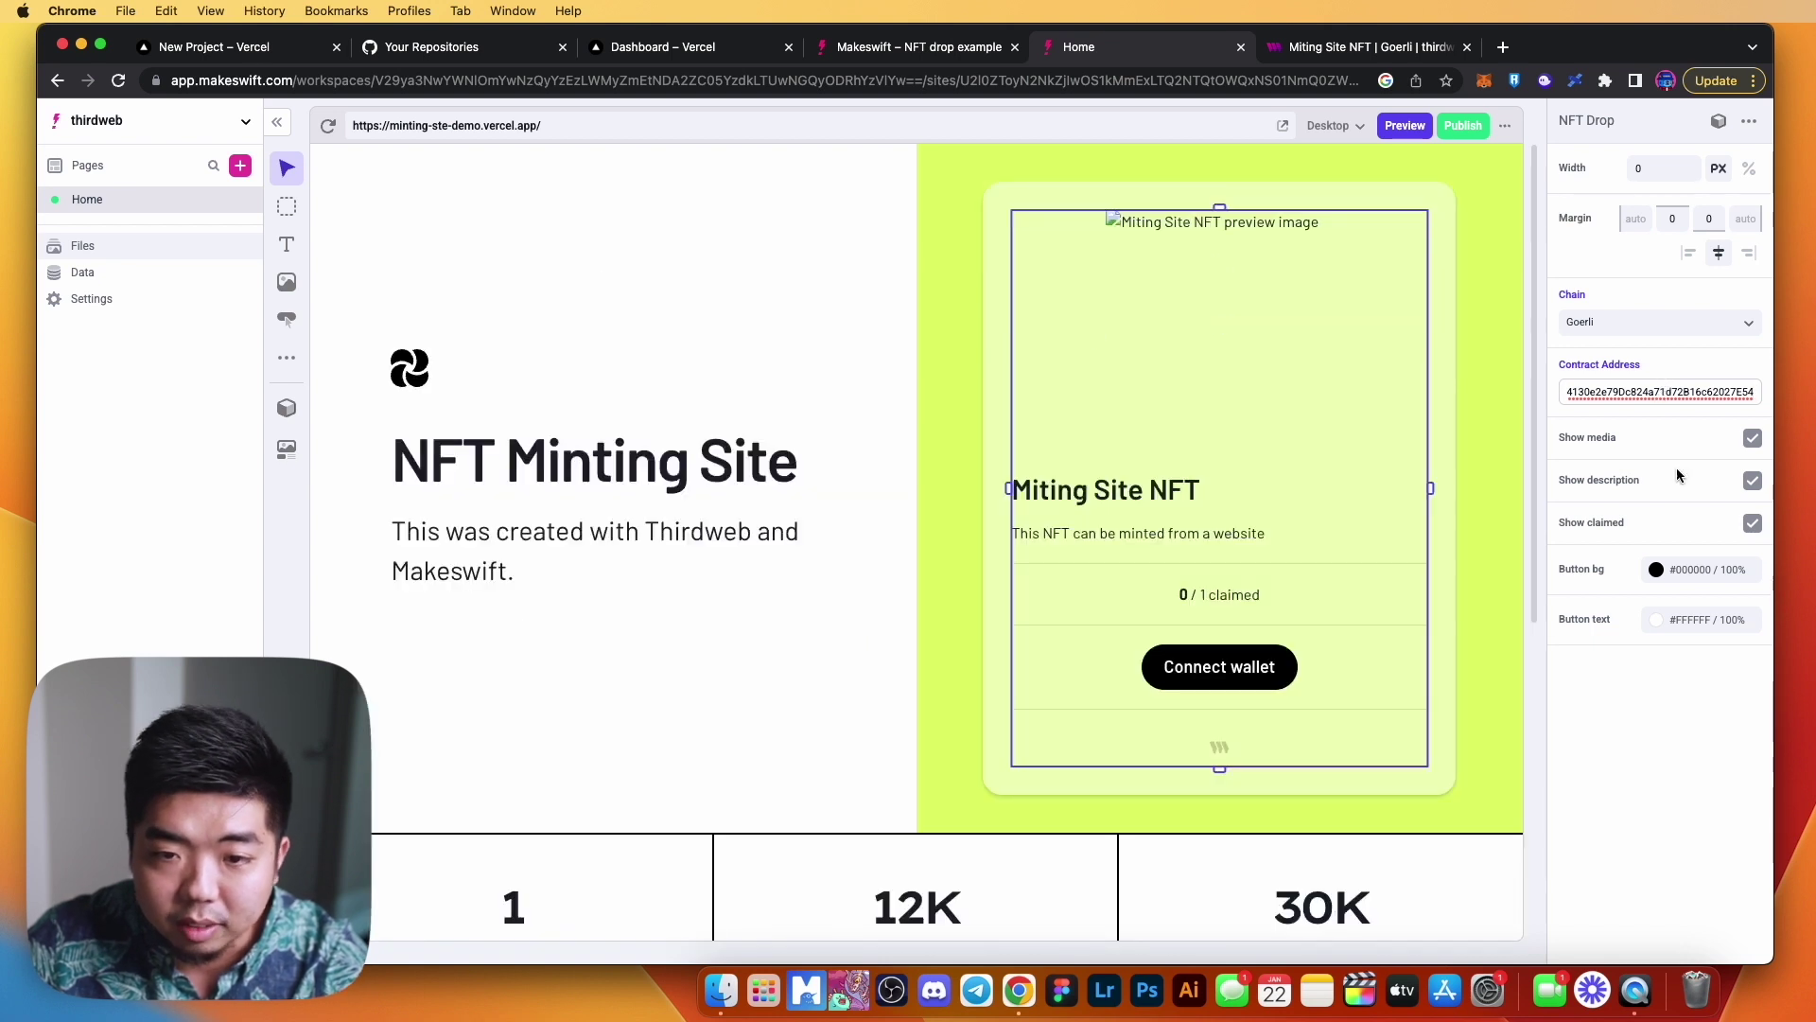
In the thirdweb contract's settings, upload the headphones portrait from the Downloads folder as the metadata image.
{"action": "left_click", "coordinate": [1343, 46]}
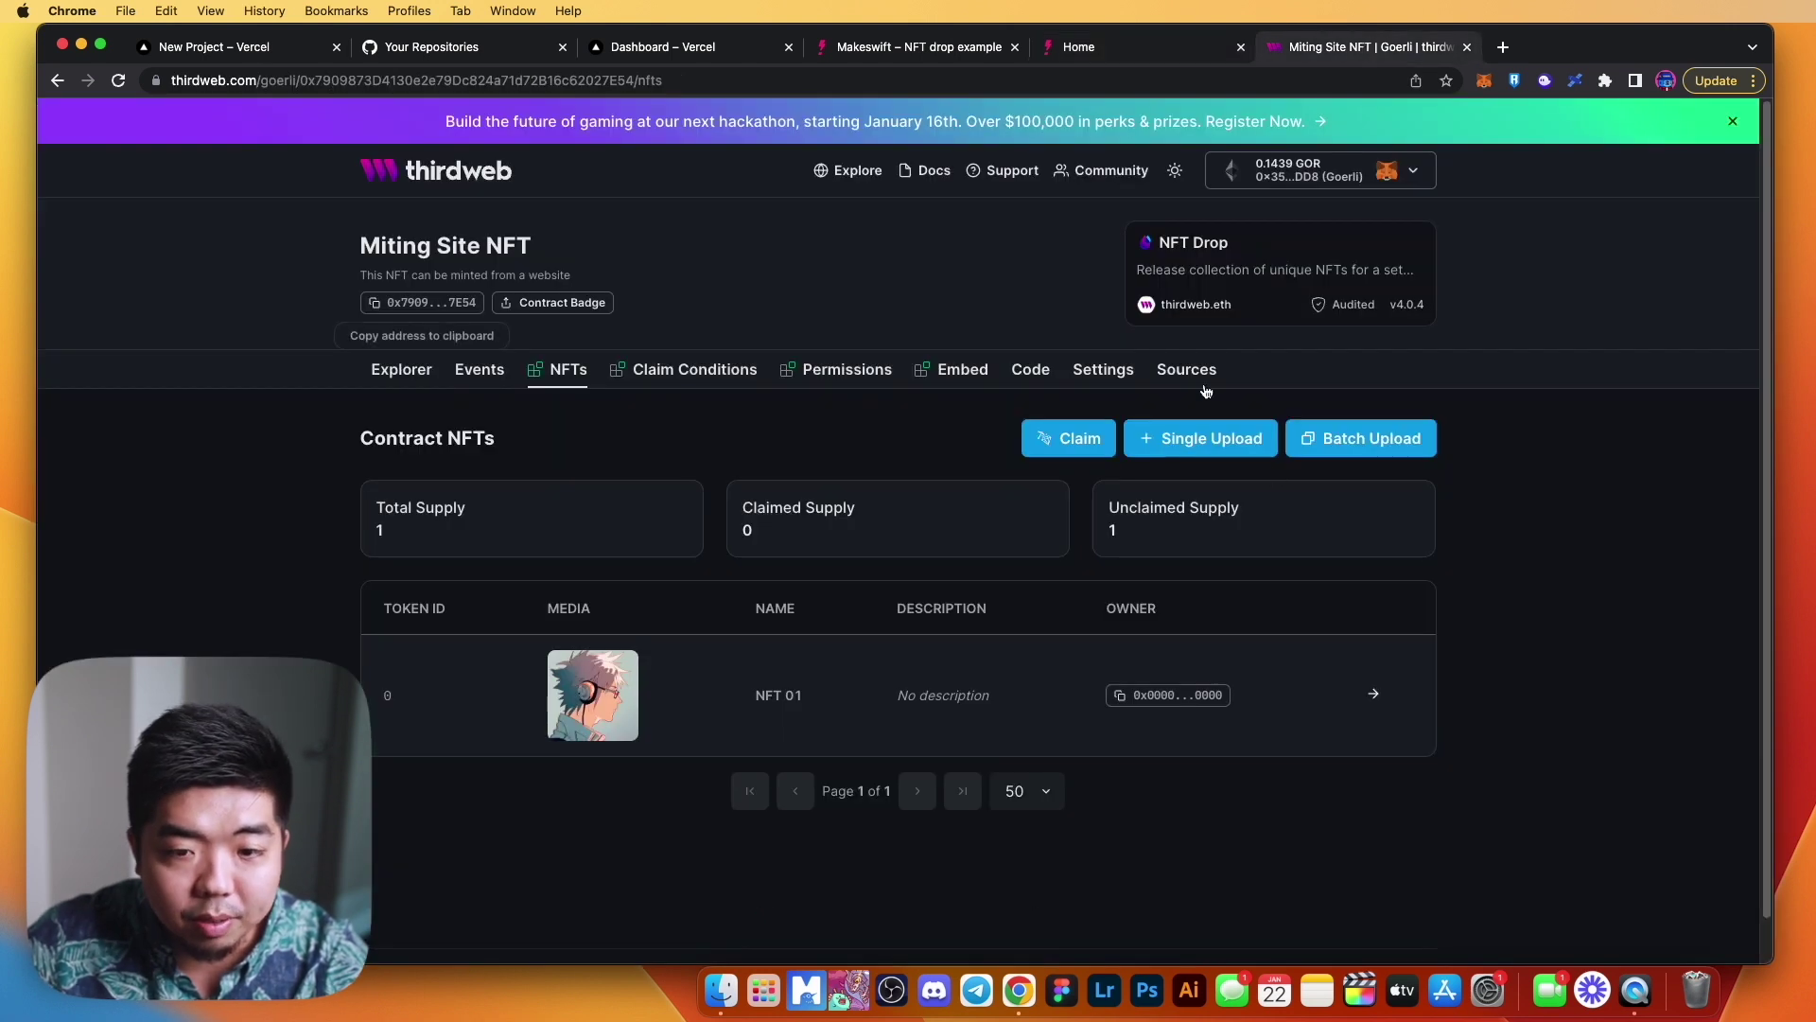
{"action": "left_click", "coordinate": [1100, 372]}
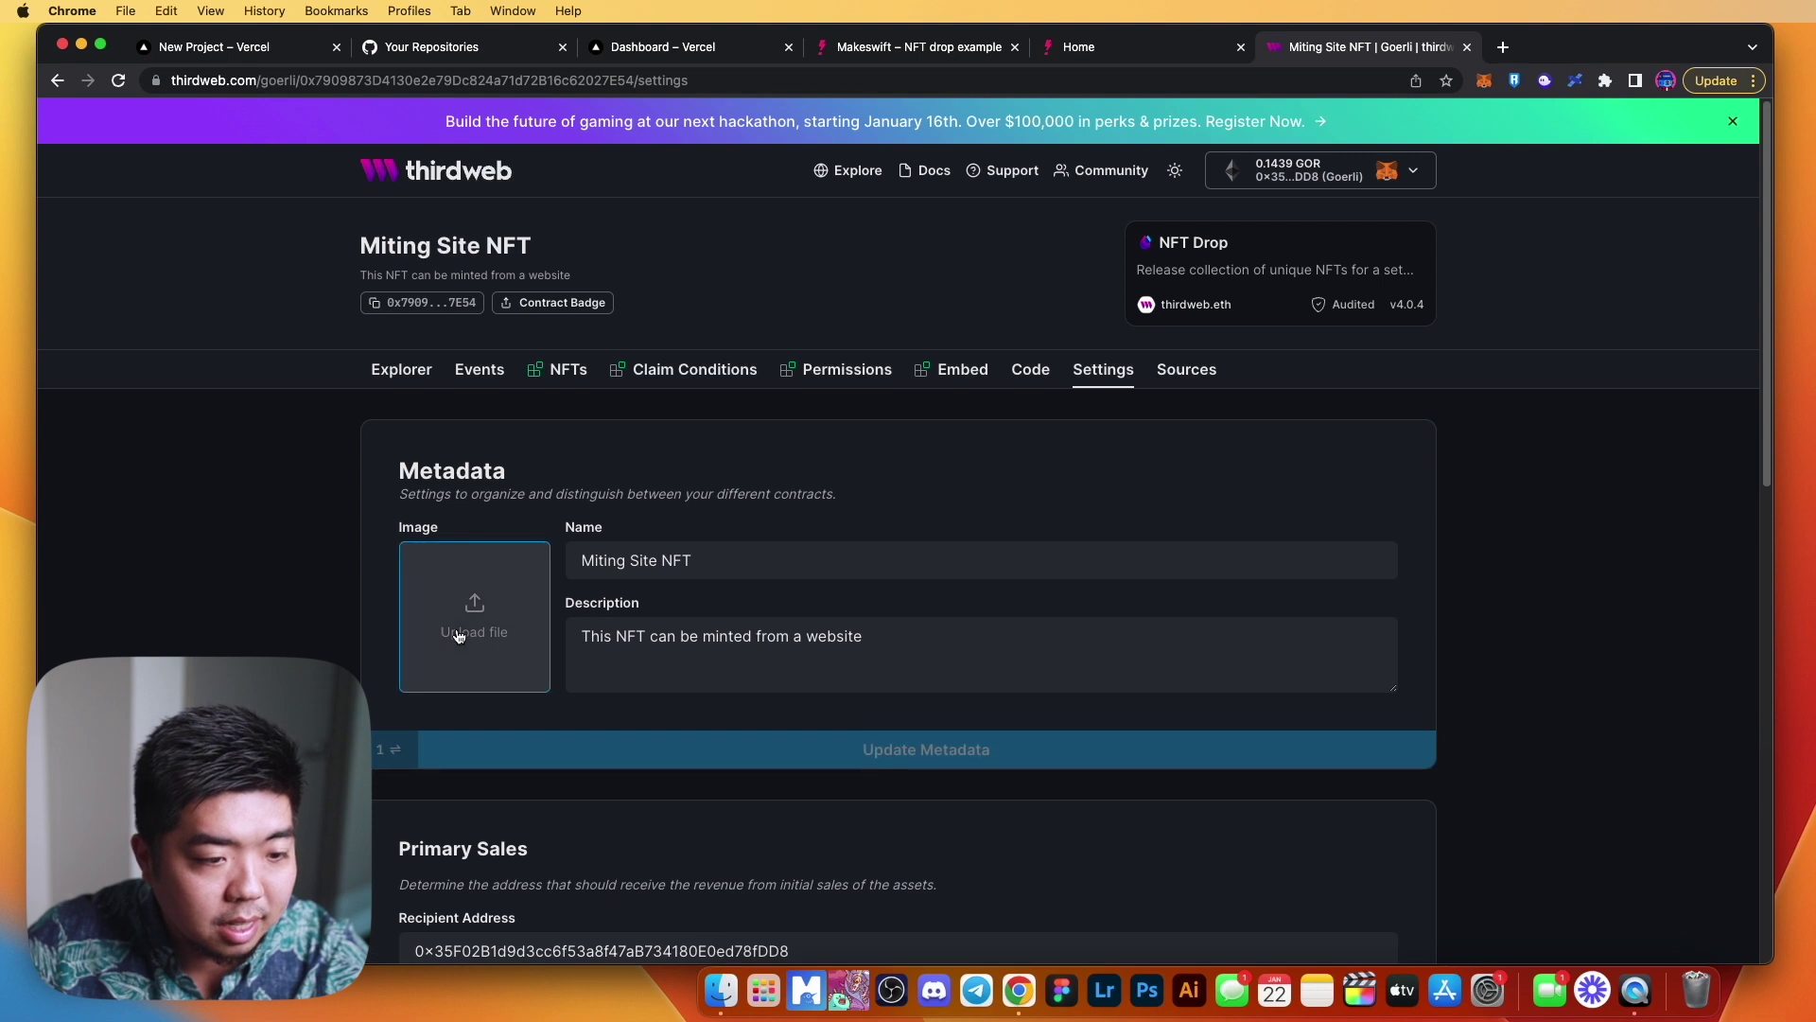
{"action": "left_click", "coordinate": [459, 636]}
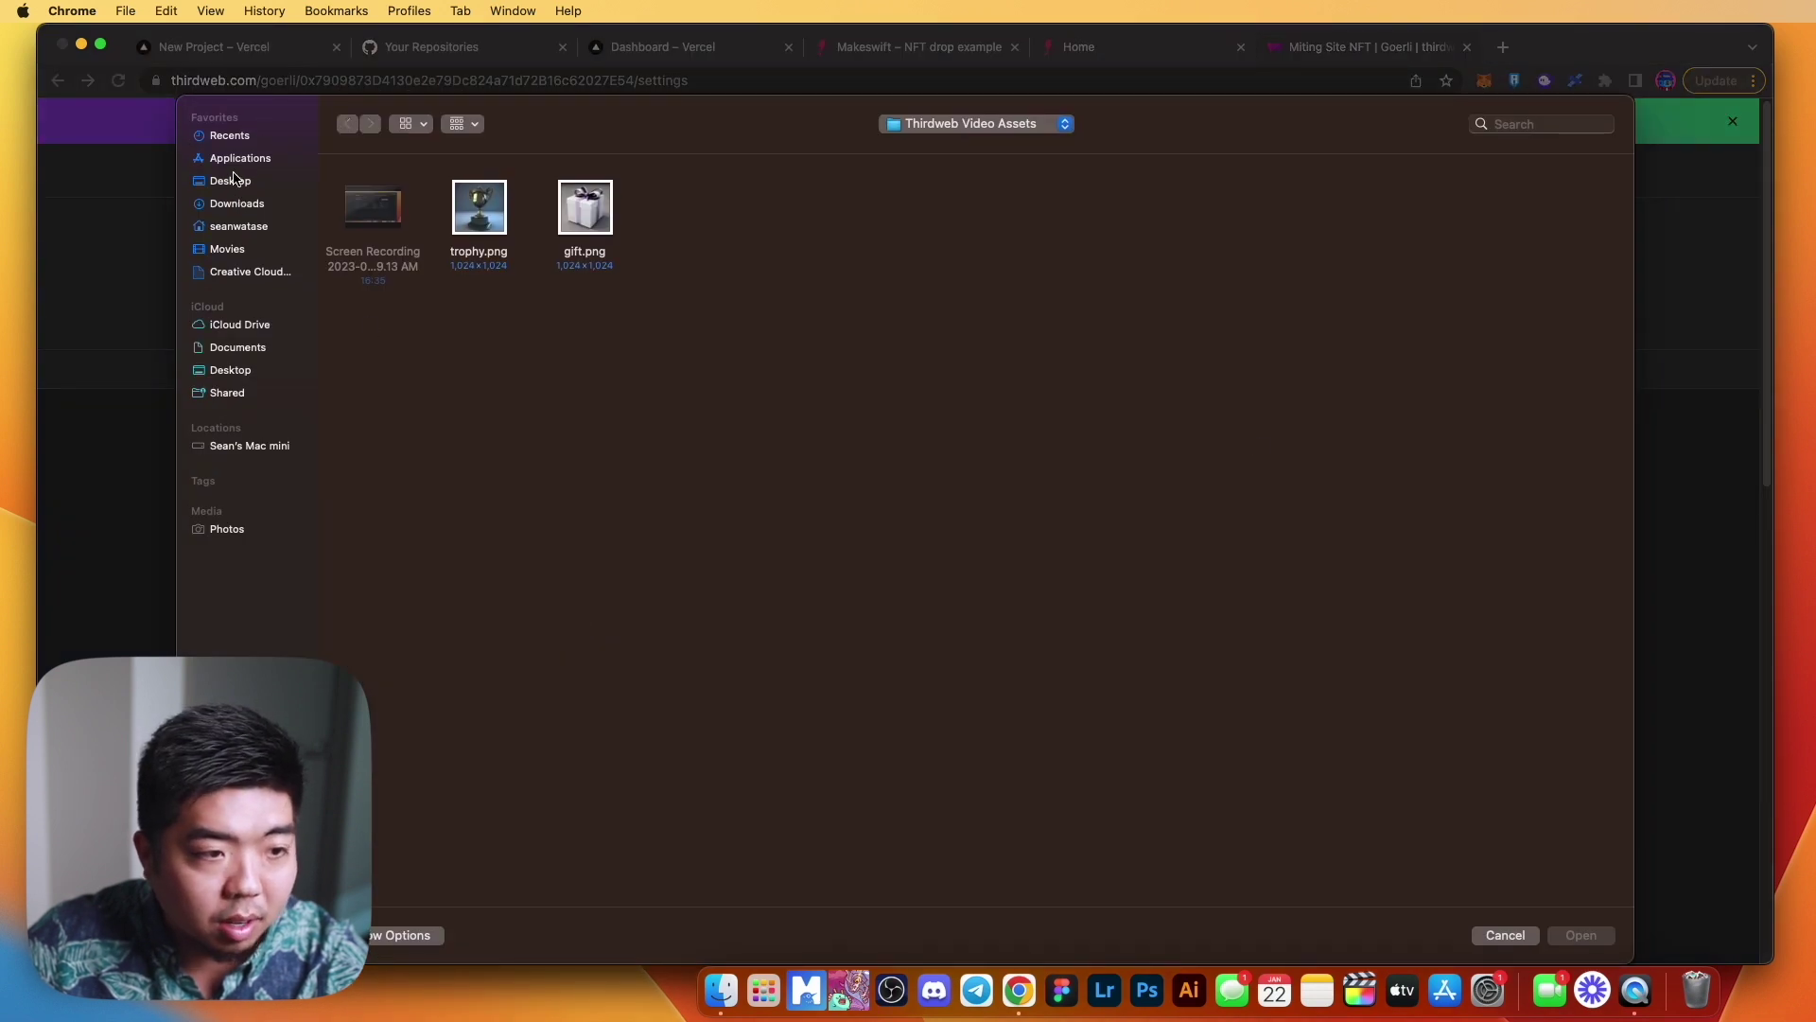
{"action": "left_click", "coordinate": [236, 203]}
{"action": "double_click", "coordinate": [487, 202]}
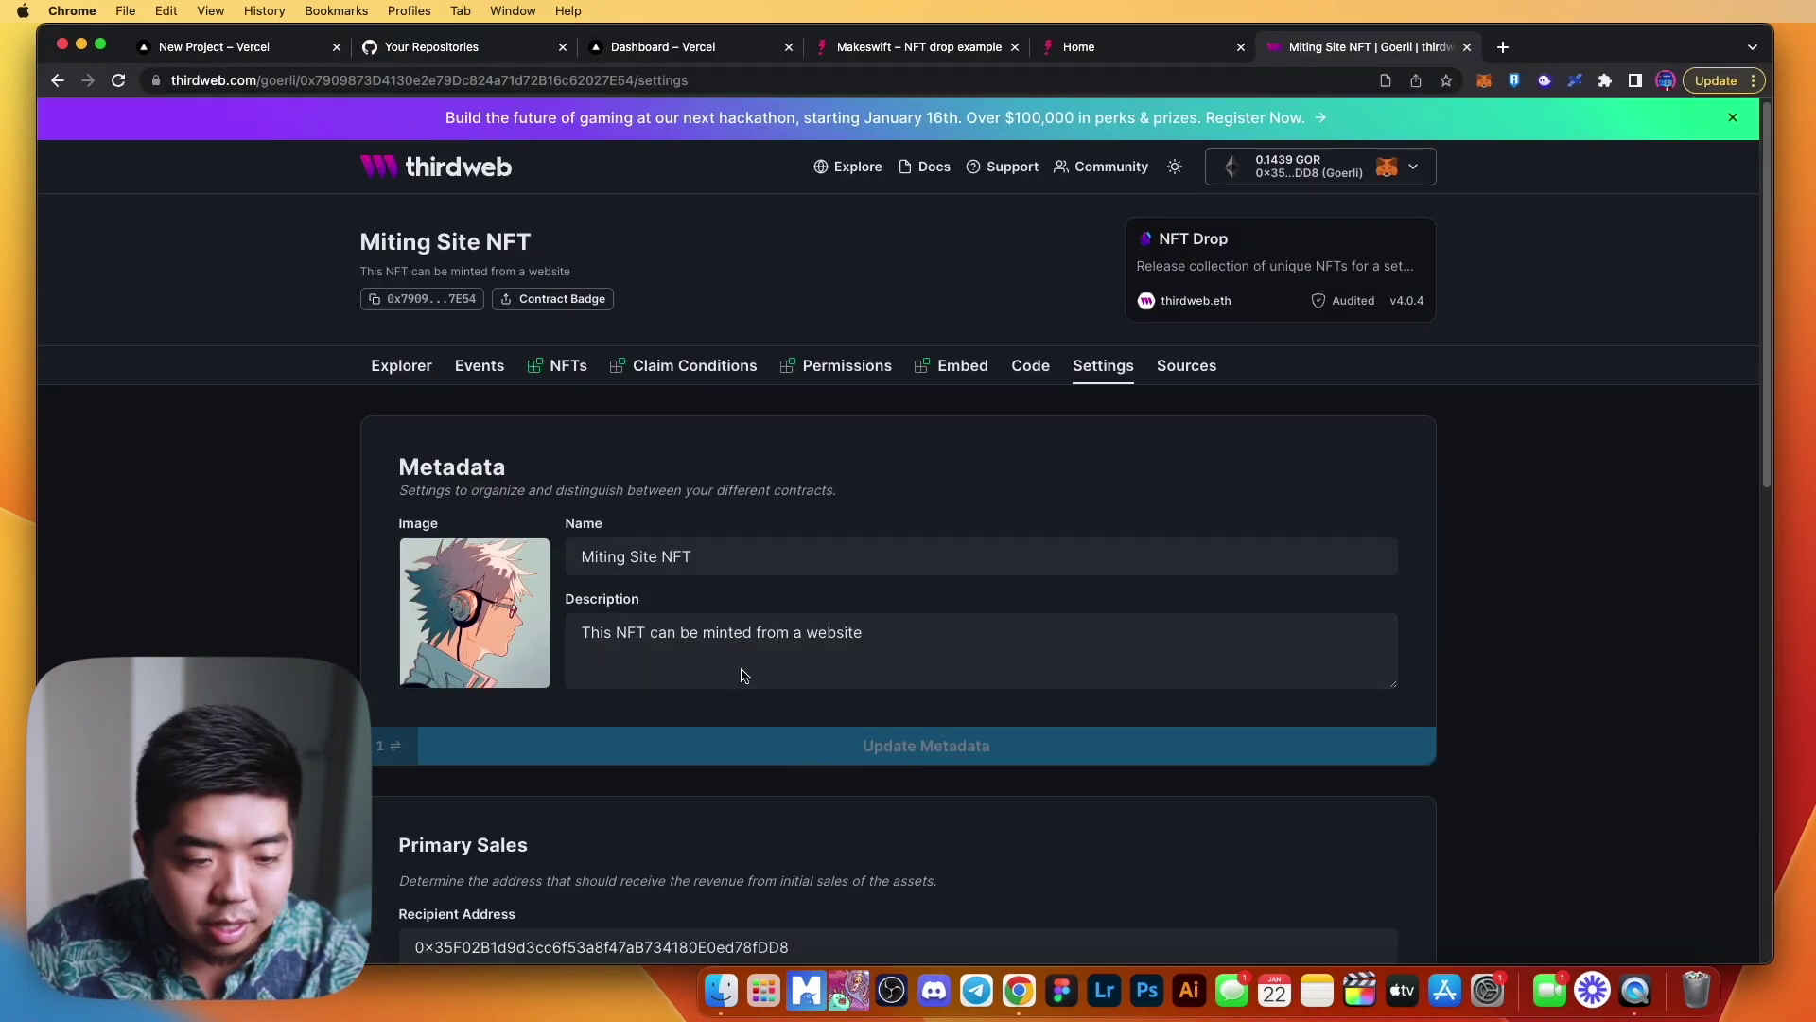
Change the contract description to "This NFT can be minted from a website.", update the metadata and approve the transaction in MetaMask.
{"action": "scroll", "coordinate": [1230, 780], "scroll_direction": "down", "scroll_amount": 3}
{"action": "left_click", "coordinate": [889, 525]}
{"action": "type", "text": "."}
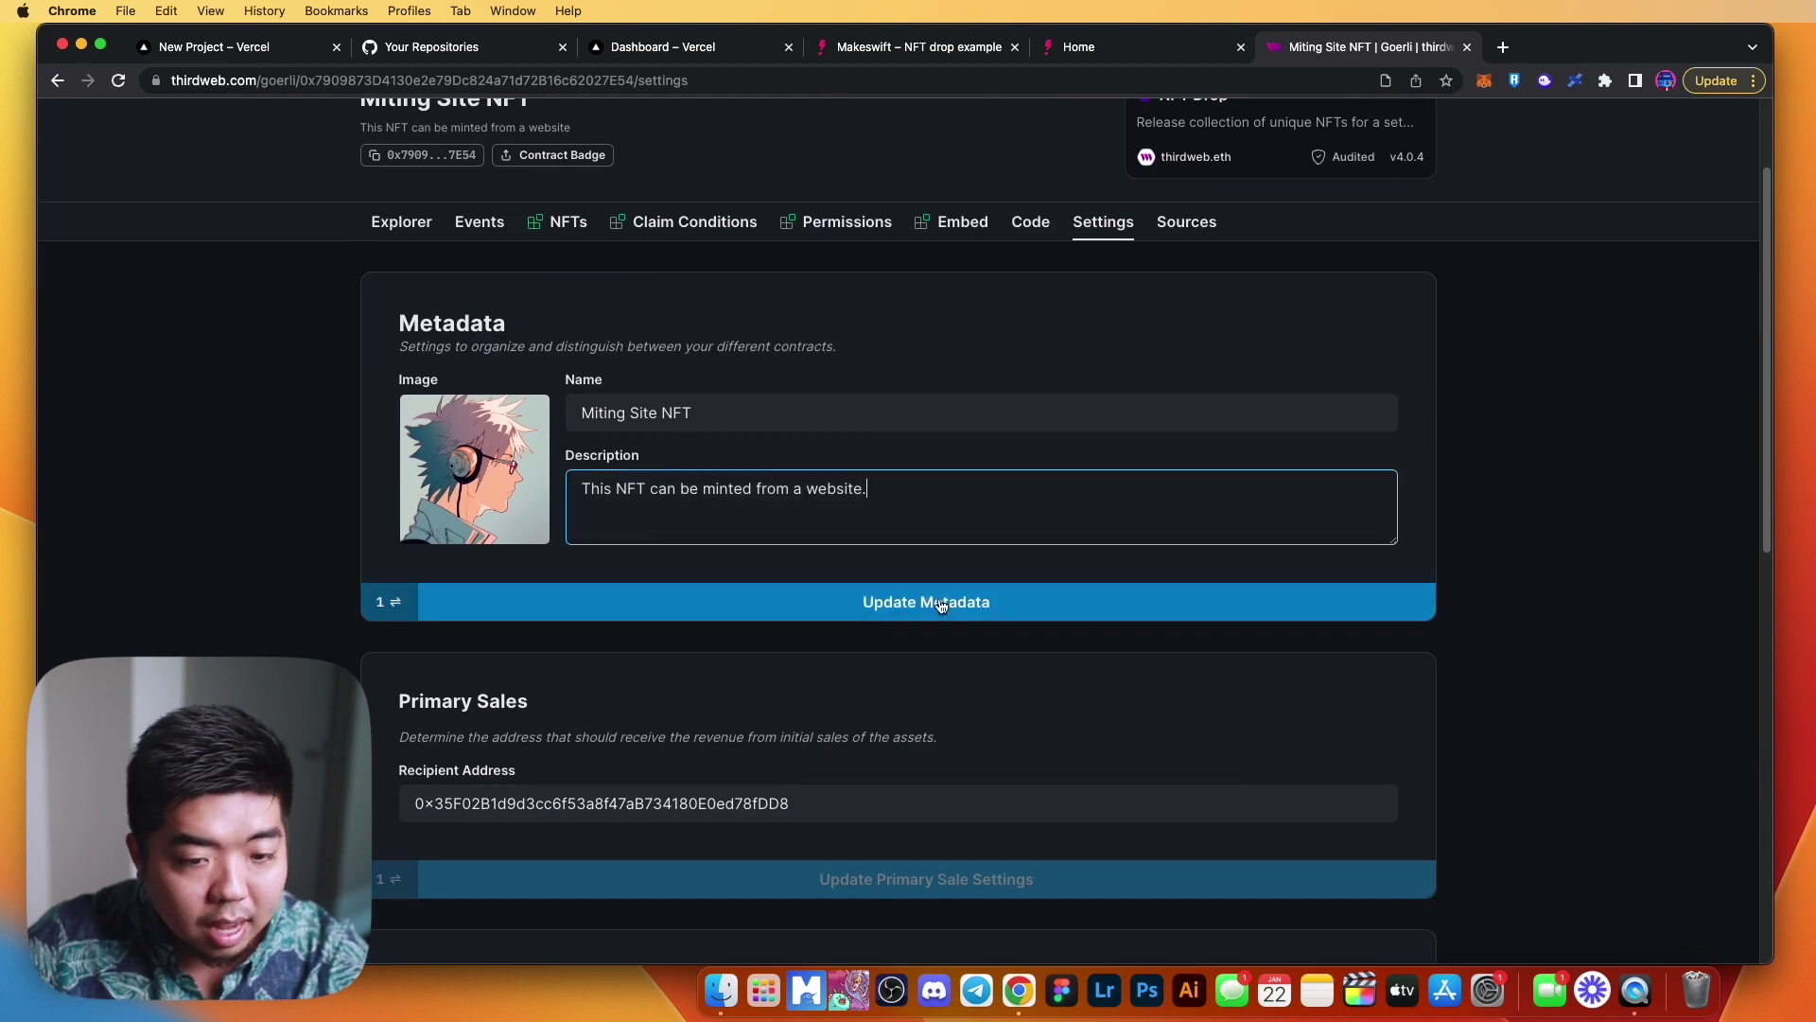
{"action": "left_click", "coordinate": [942, 603]}
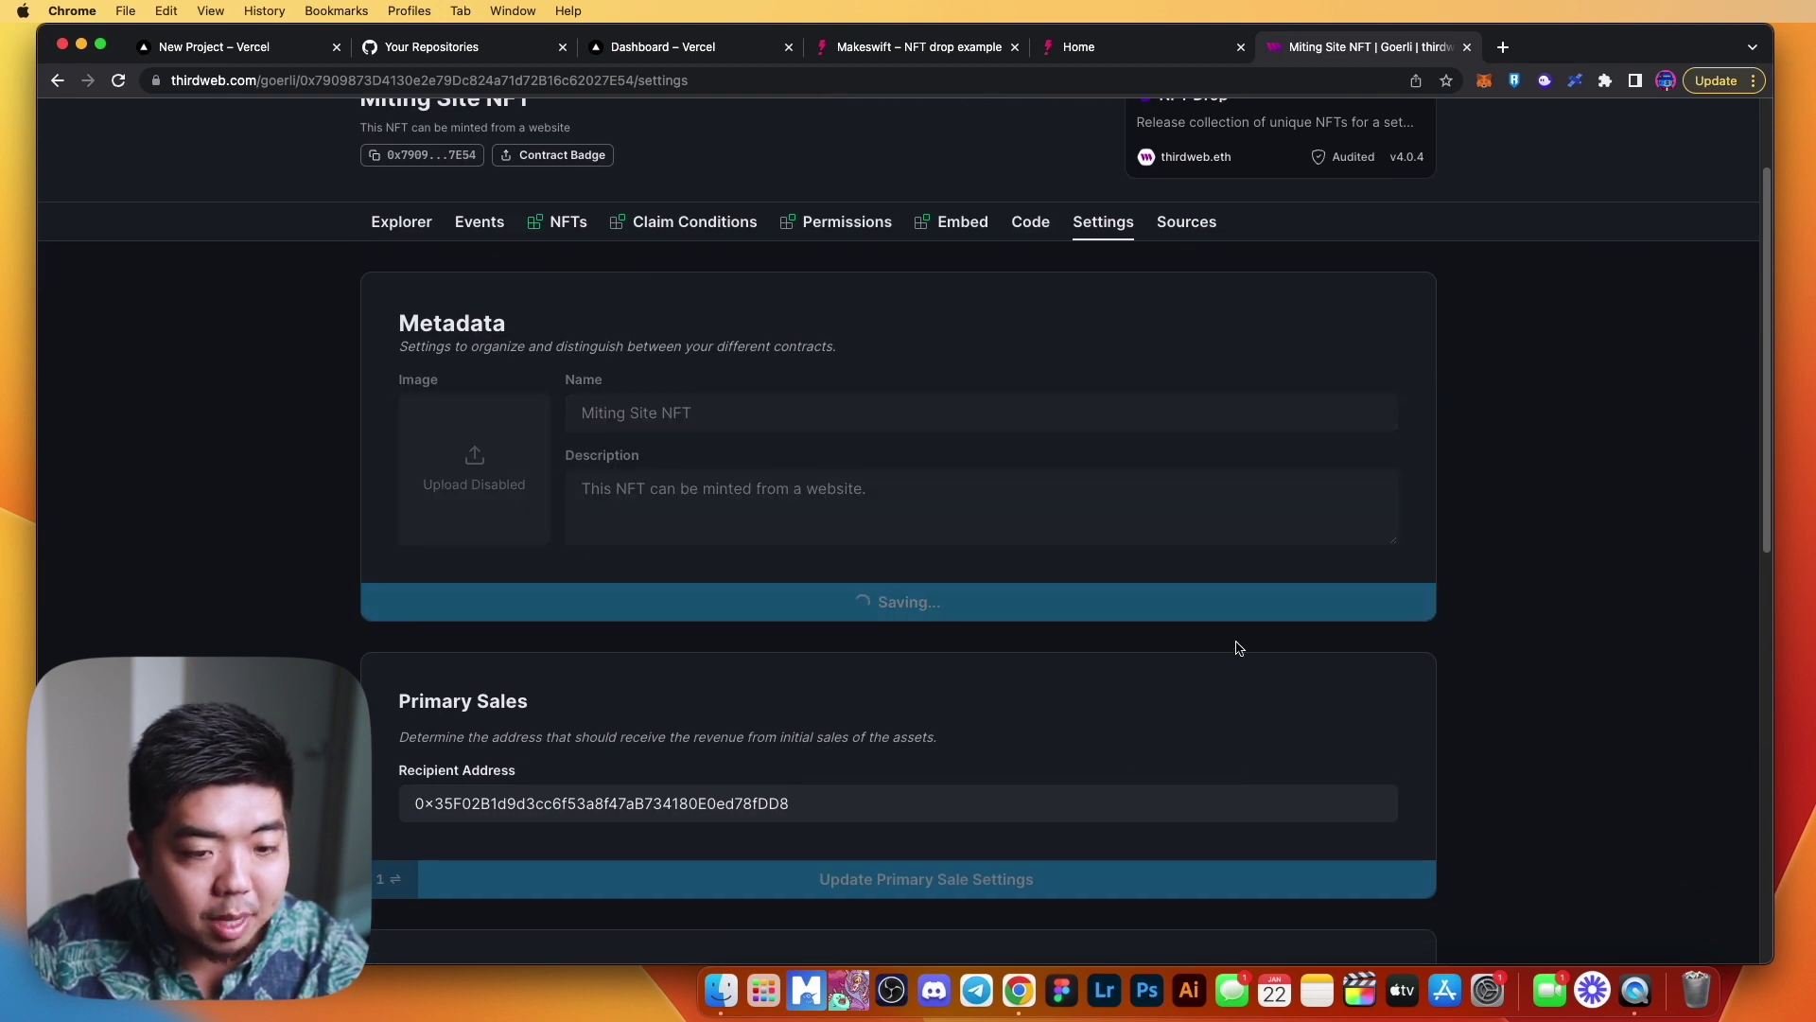
{"action": "key", "text": "ctrl+shift+Tab"}
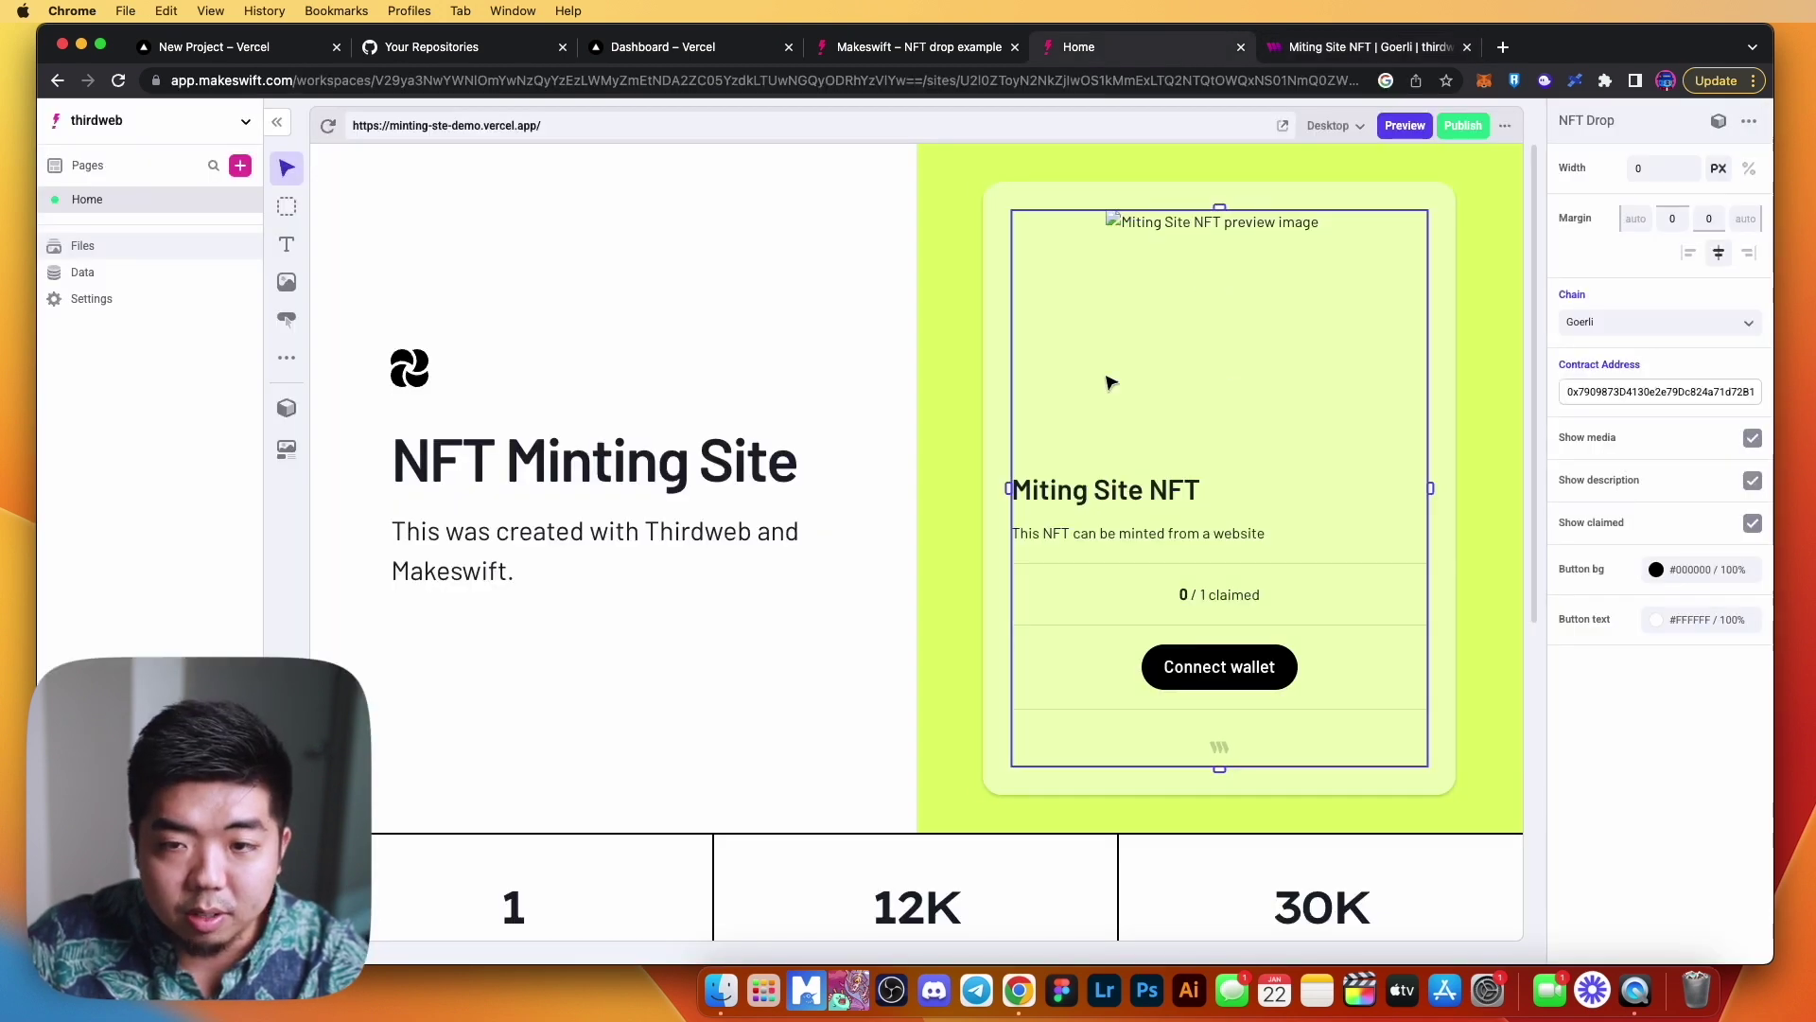
{"action": "left_click", "coordinate": [1351, 50]}
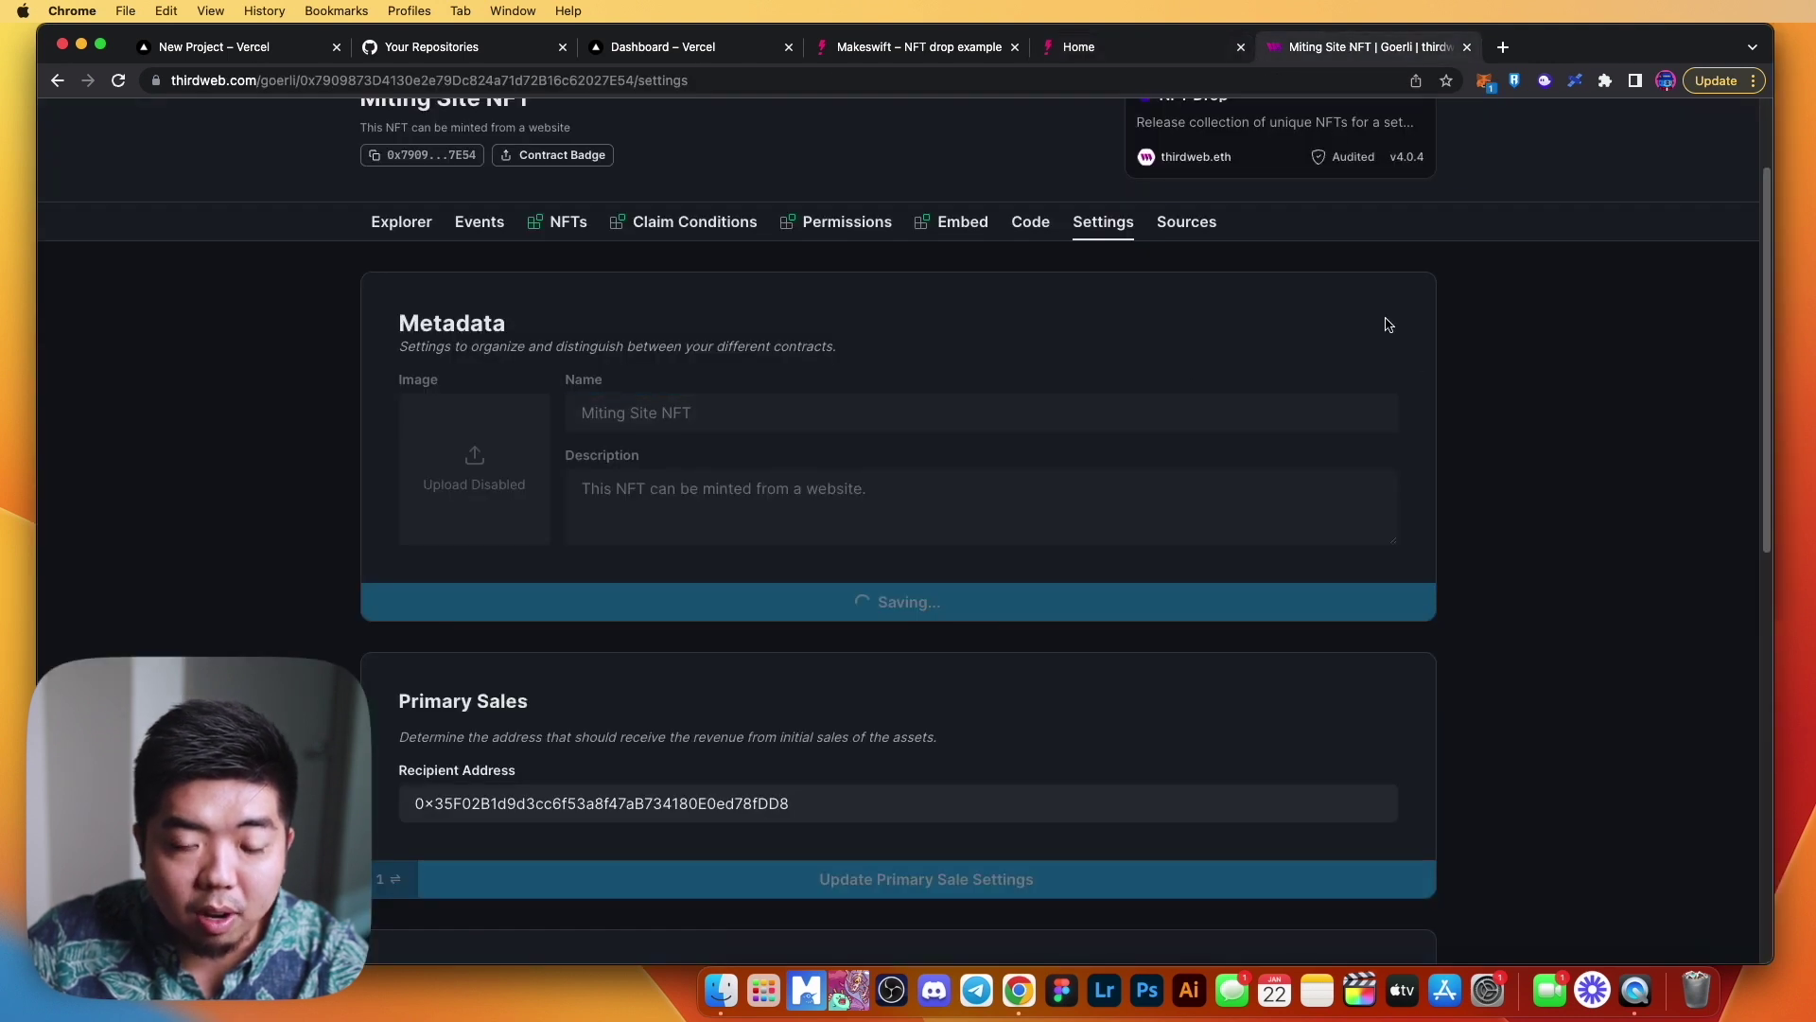
{"action": "left_click", "coordinate": [1486, 81]}
{"action": "scroll", "coordinate": [1381, 568], "scroll_direction": "down", "scroll_amount": 2}
{"action": "left_click", "coordinate": [1395, 616]}
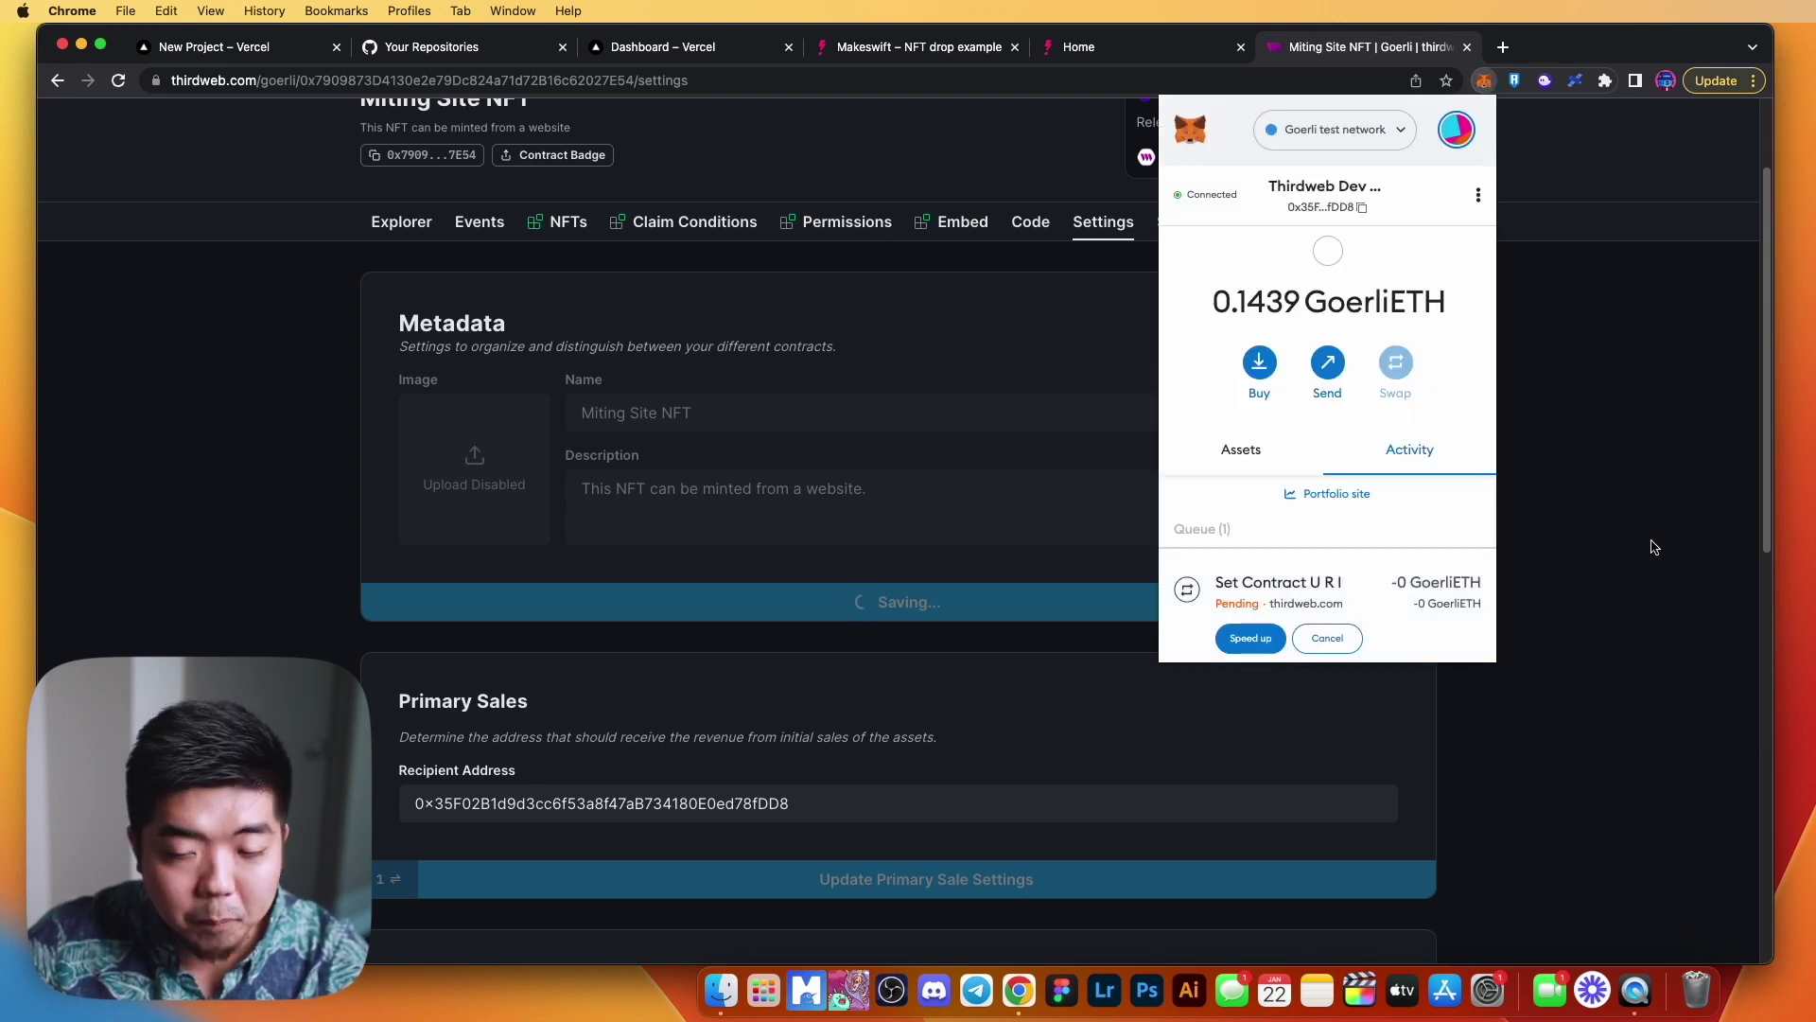
Return to the Makeswift home page, publish it and open the live site.
{"action": "left_click", "coordinate": [1140, 46]}
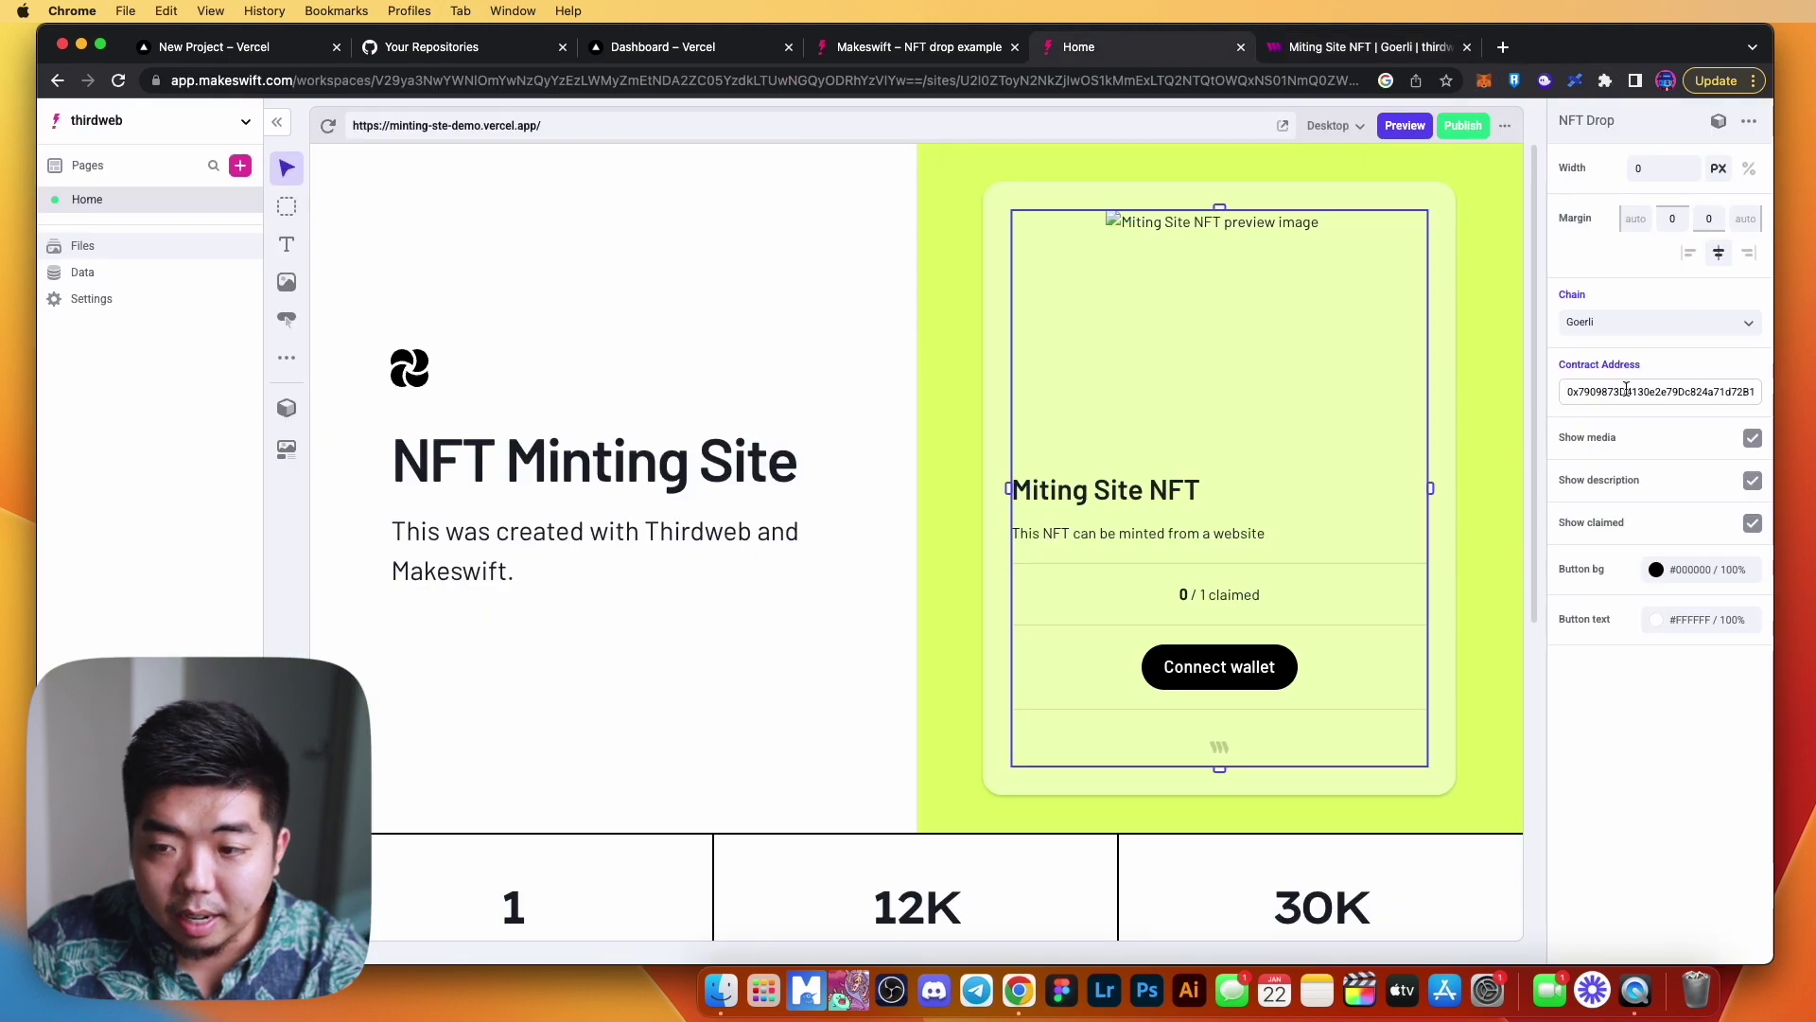
{"action": "left_click_drag", "start_coordinate": [1739, 391], "coordinate": [1764, 404]}
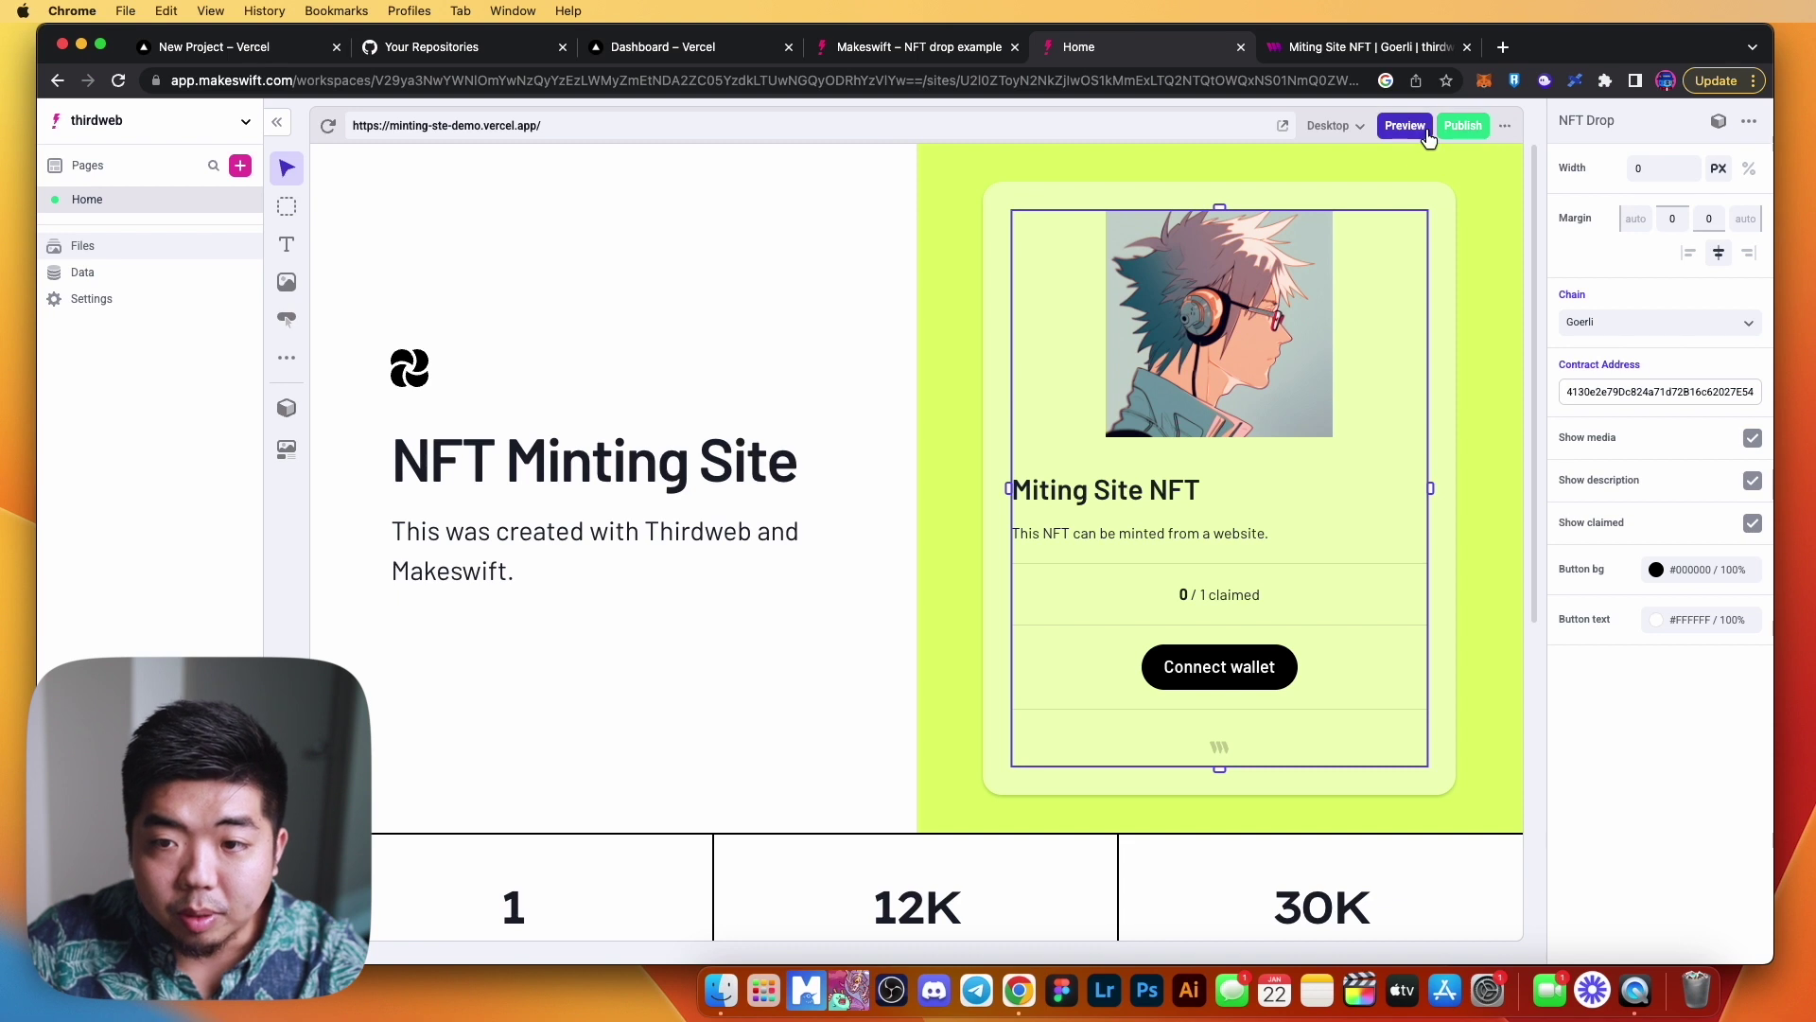
{"action": "left_click", "coordinate": [1465, 125]}
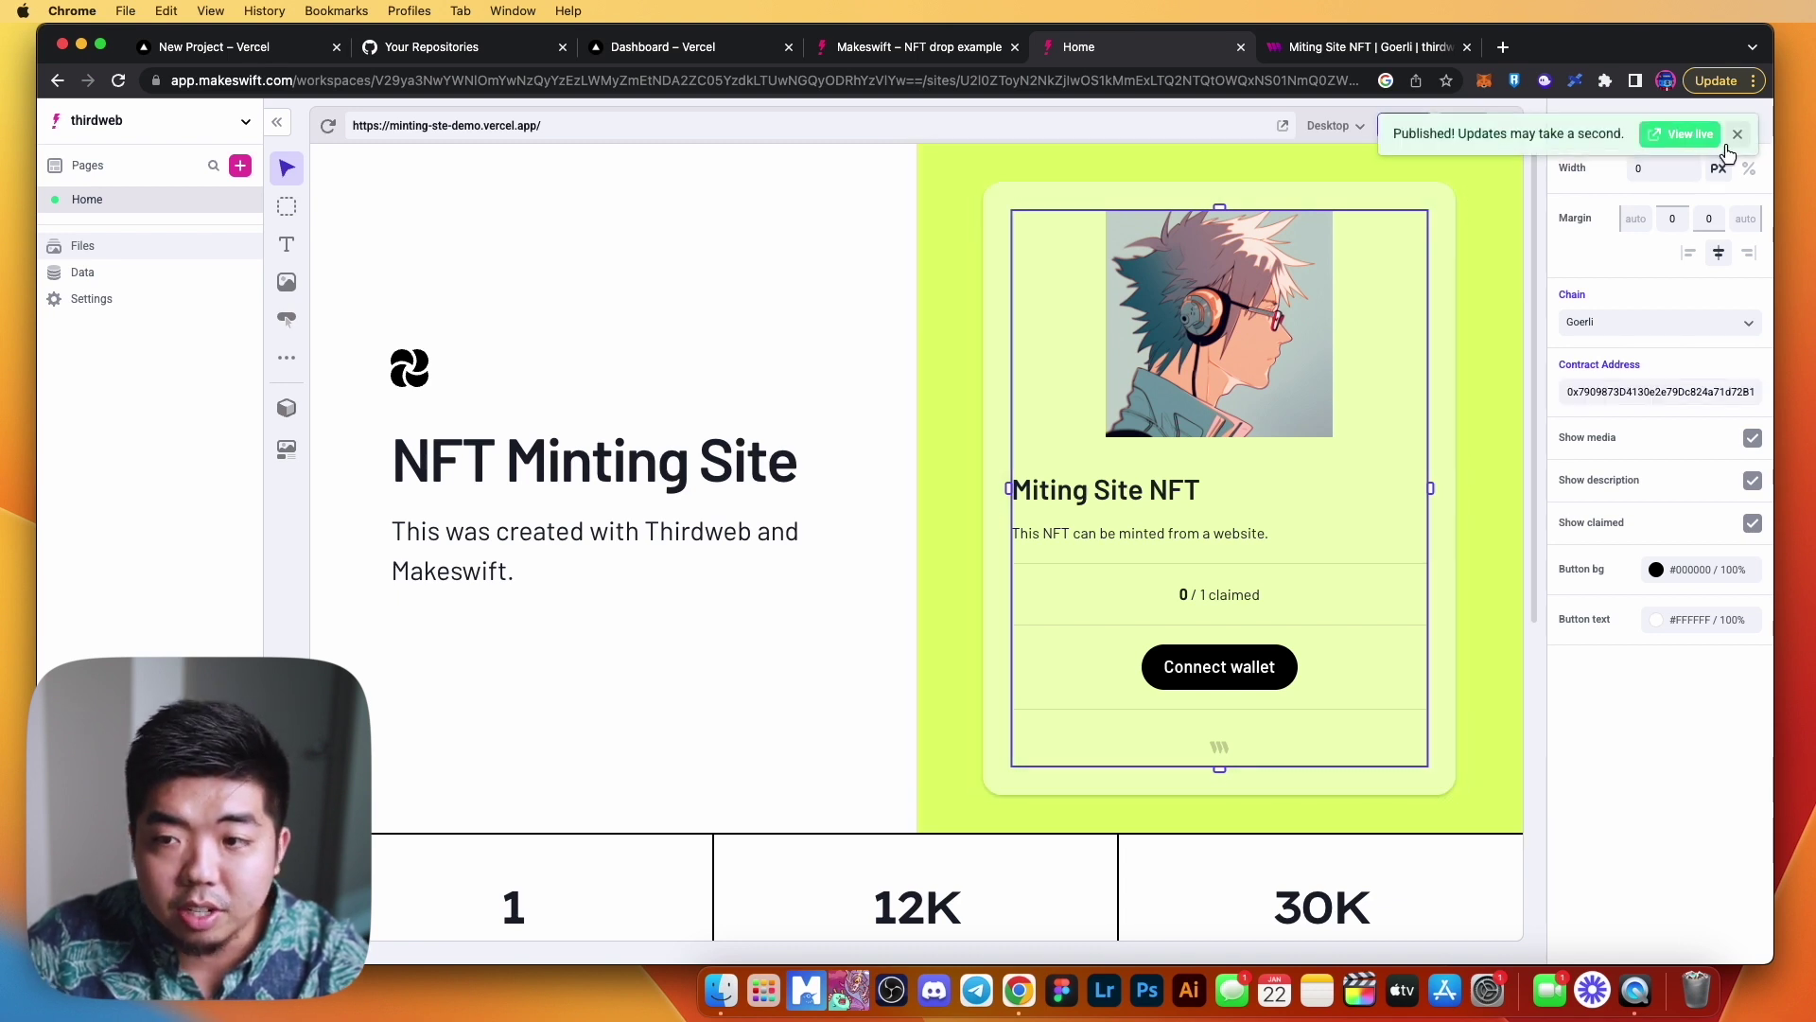
{"action": "left_click", "coordinate": [1683, 133]}
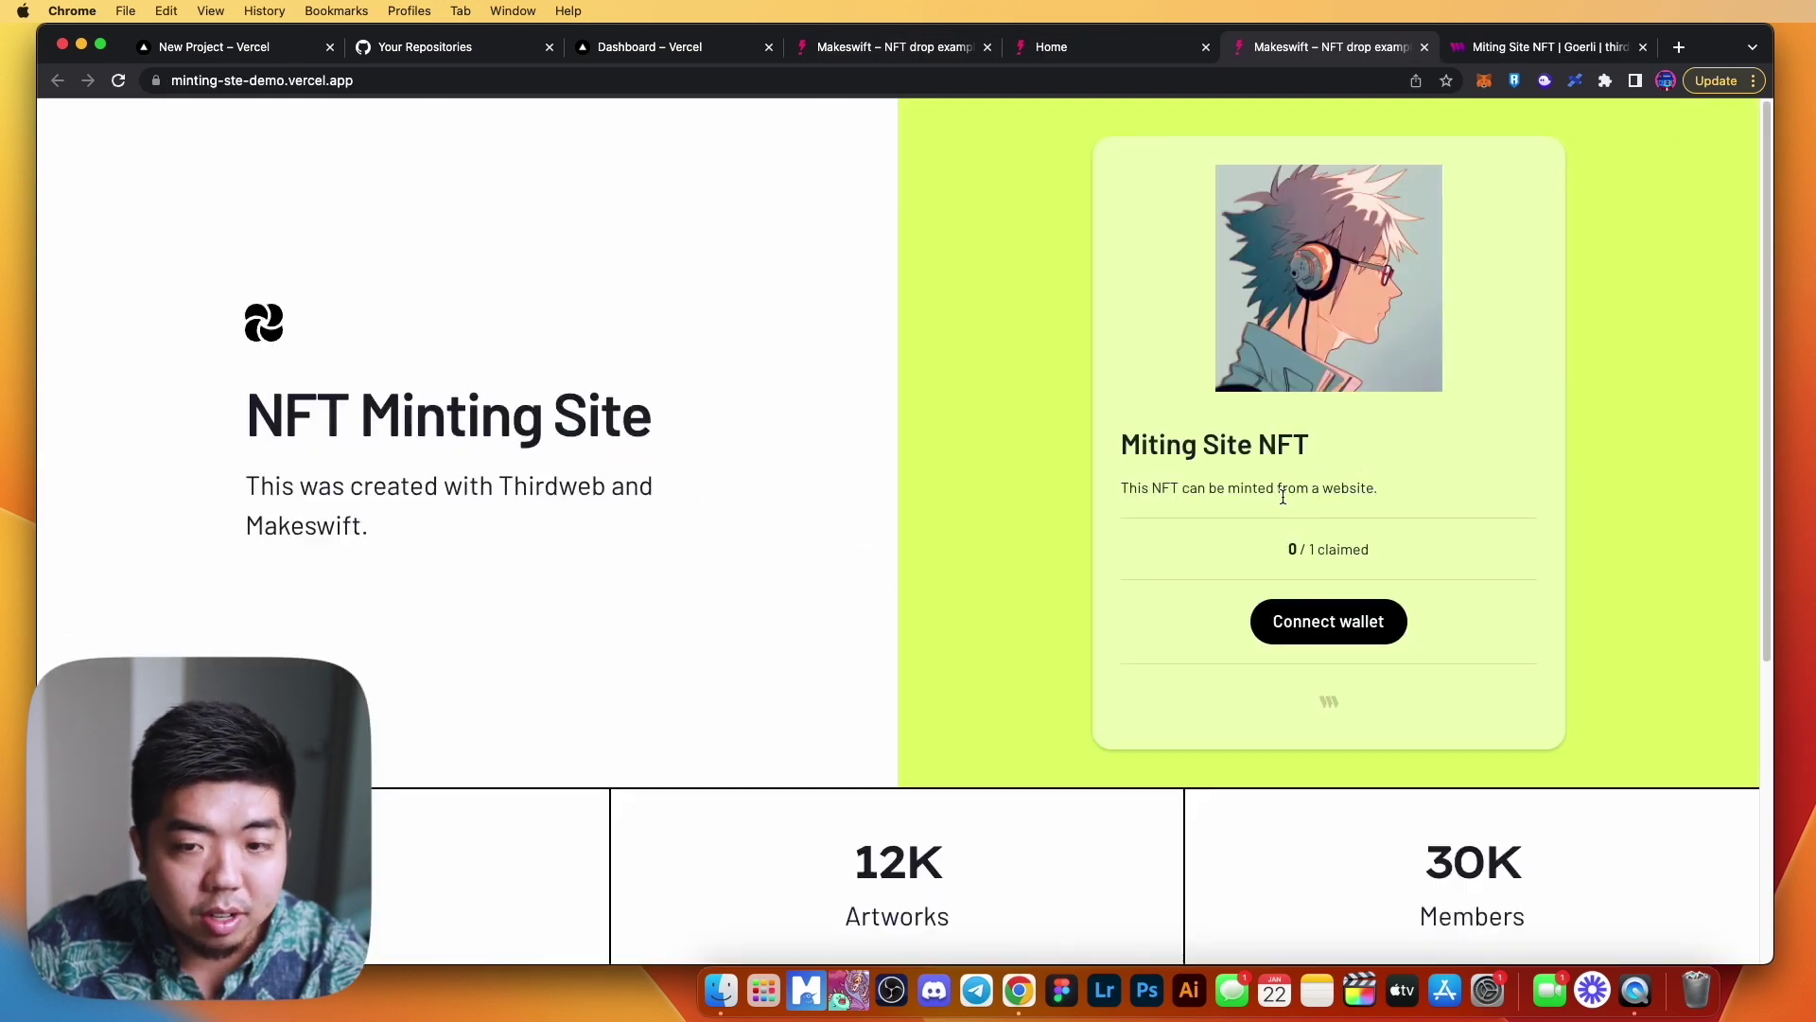
Review the live site's address, text, statistics and claimed count, and check the contract's NFT list on thirdweb.
{"action": "left_click", "coordinate": [438, 80]}
{"action": "left_click", "coordinate": [453, 324]}
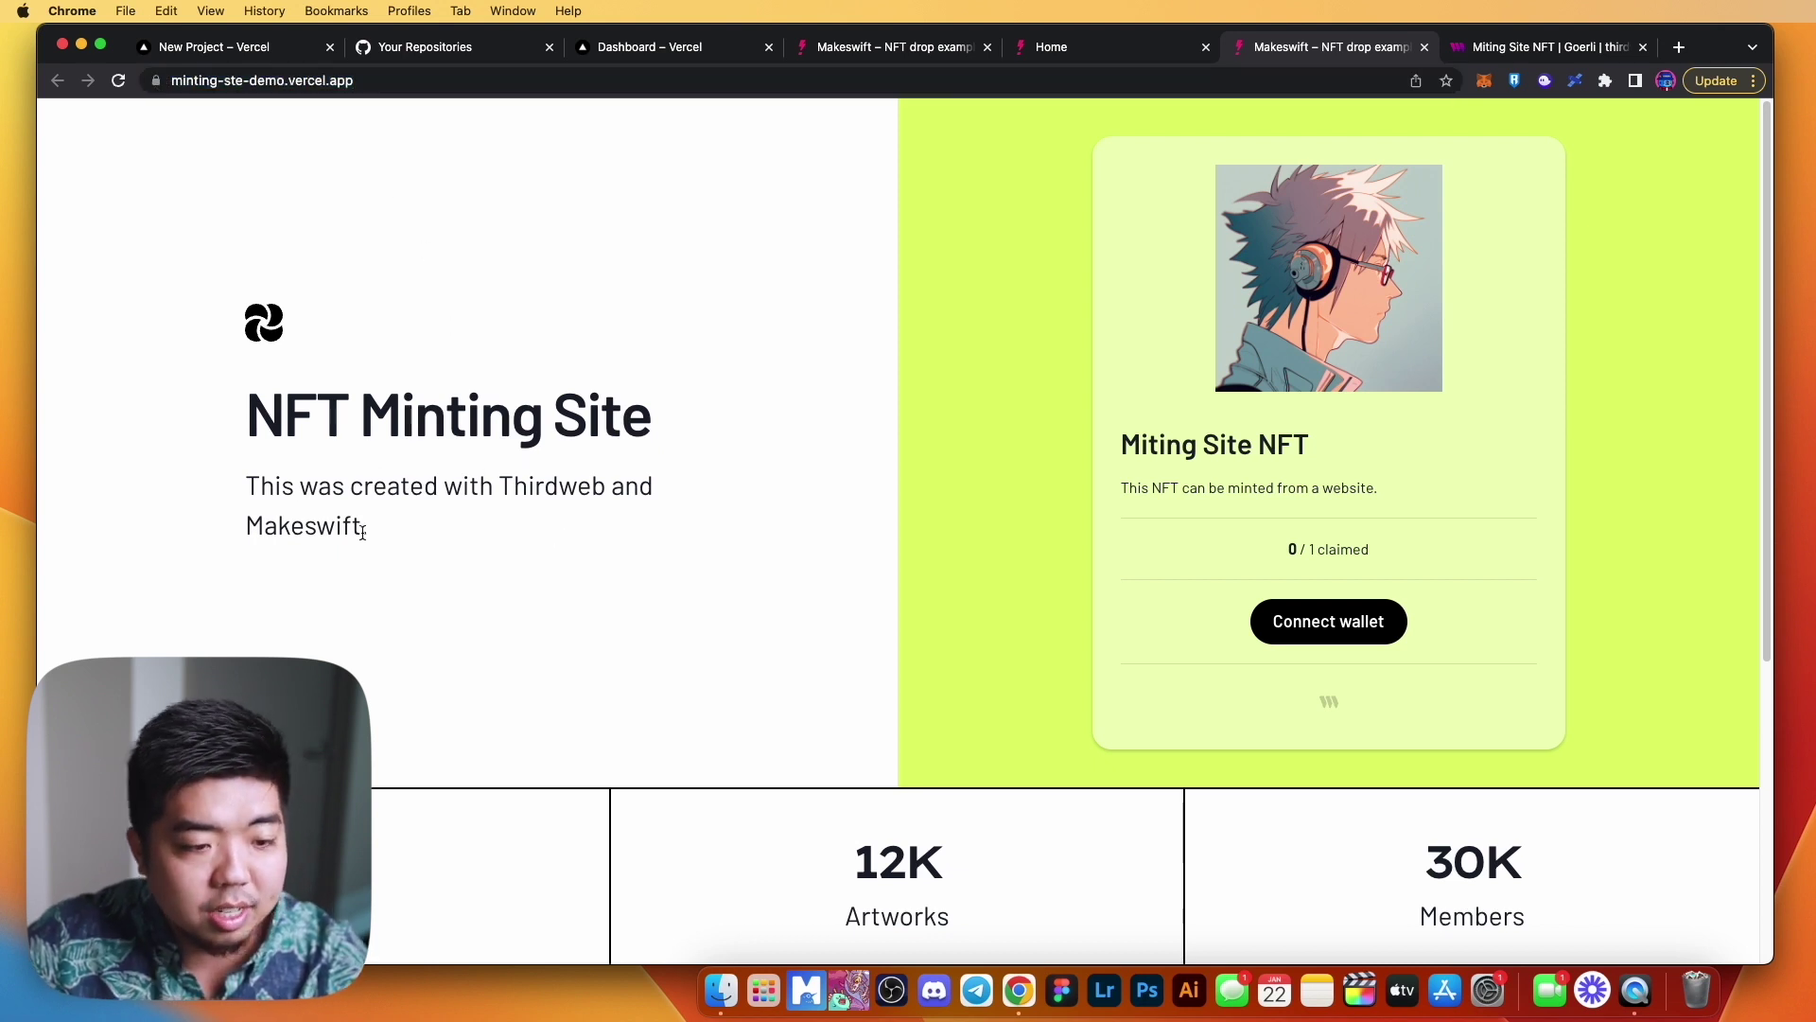
{"action": "scroll", "coordinate": [548, 507], "scroll_direction": "down", "scroll_amount": 3}
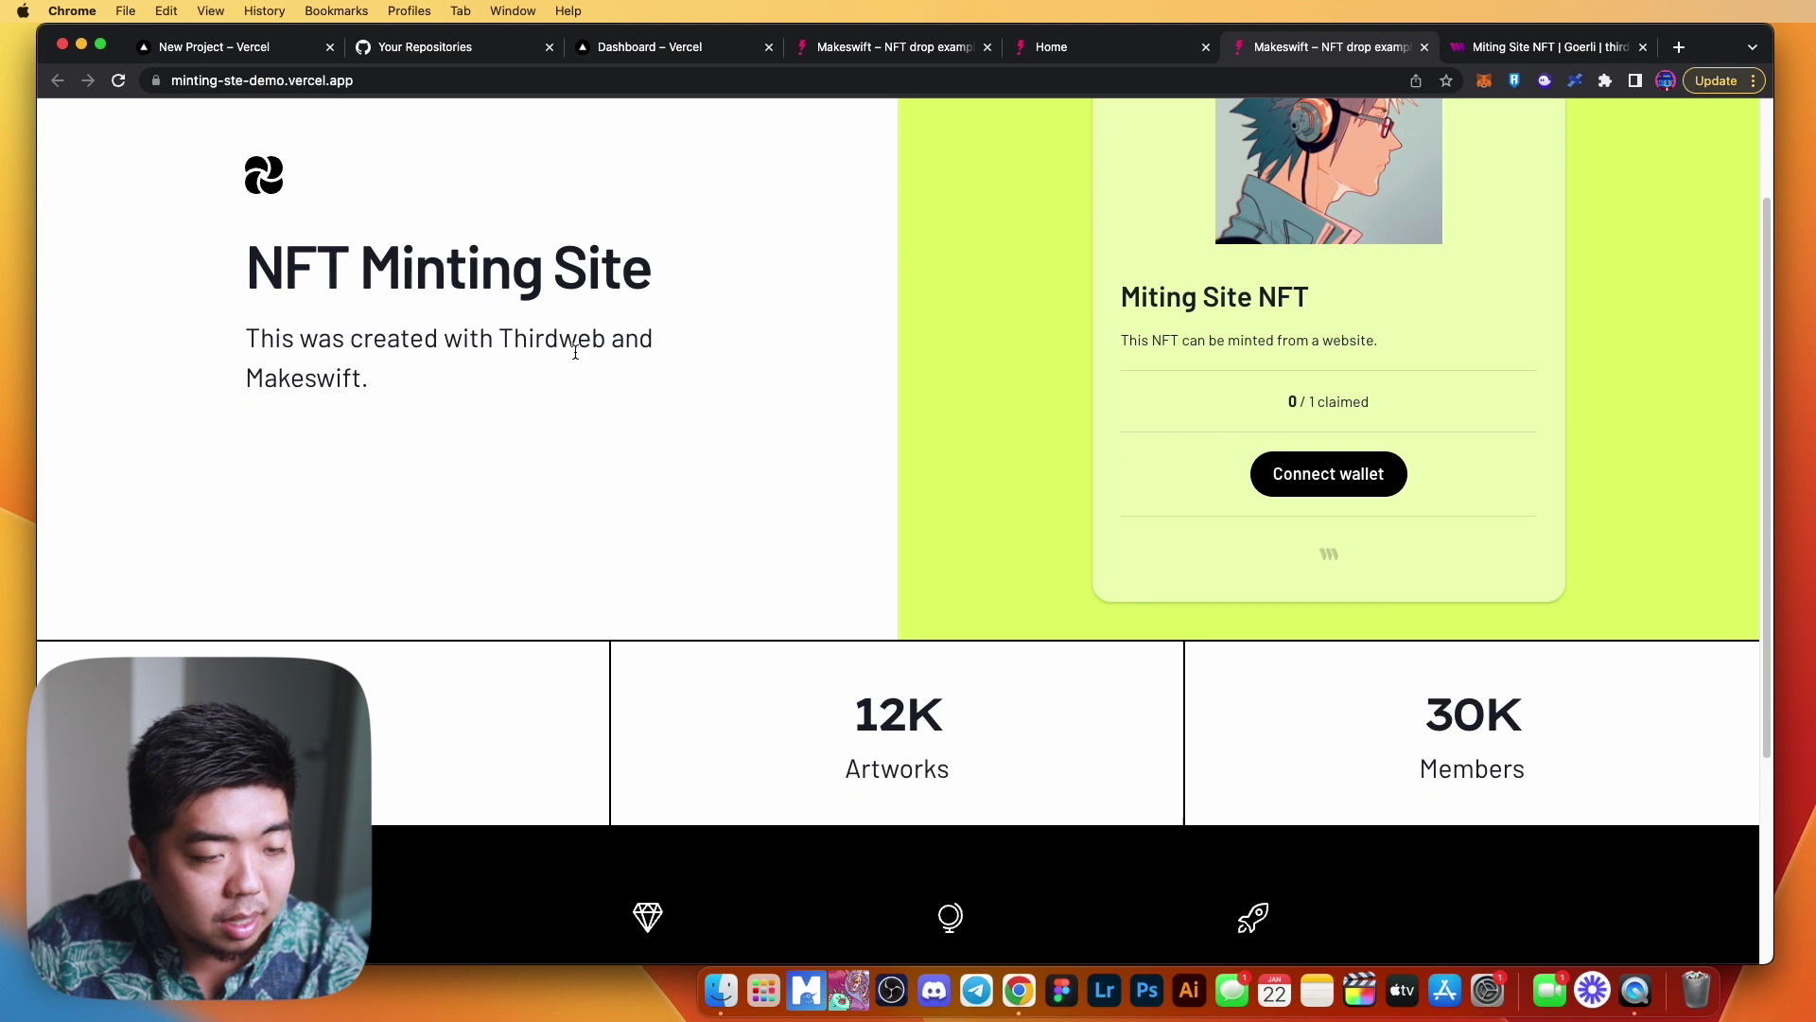
{"action": "left_click_drag", "start_coordinate": [244, 241], "coordinate": [386, 701]}
{"action": "left_click", "coordinate": [384, 784]}
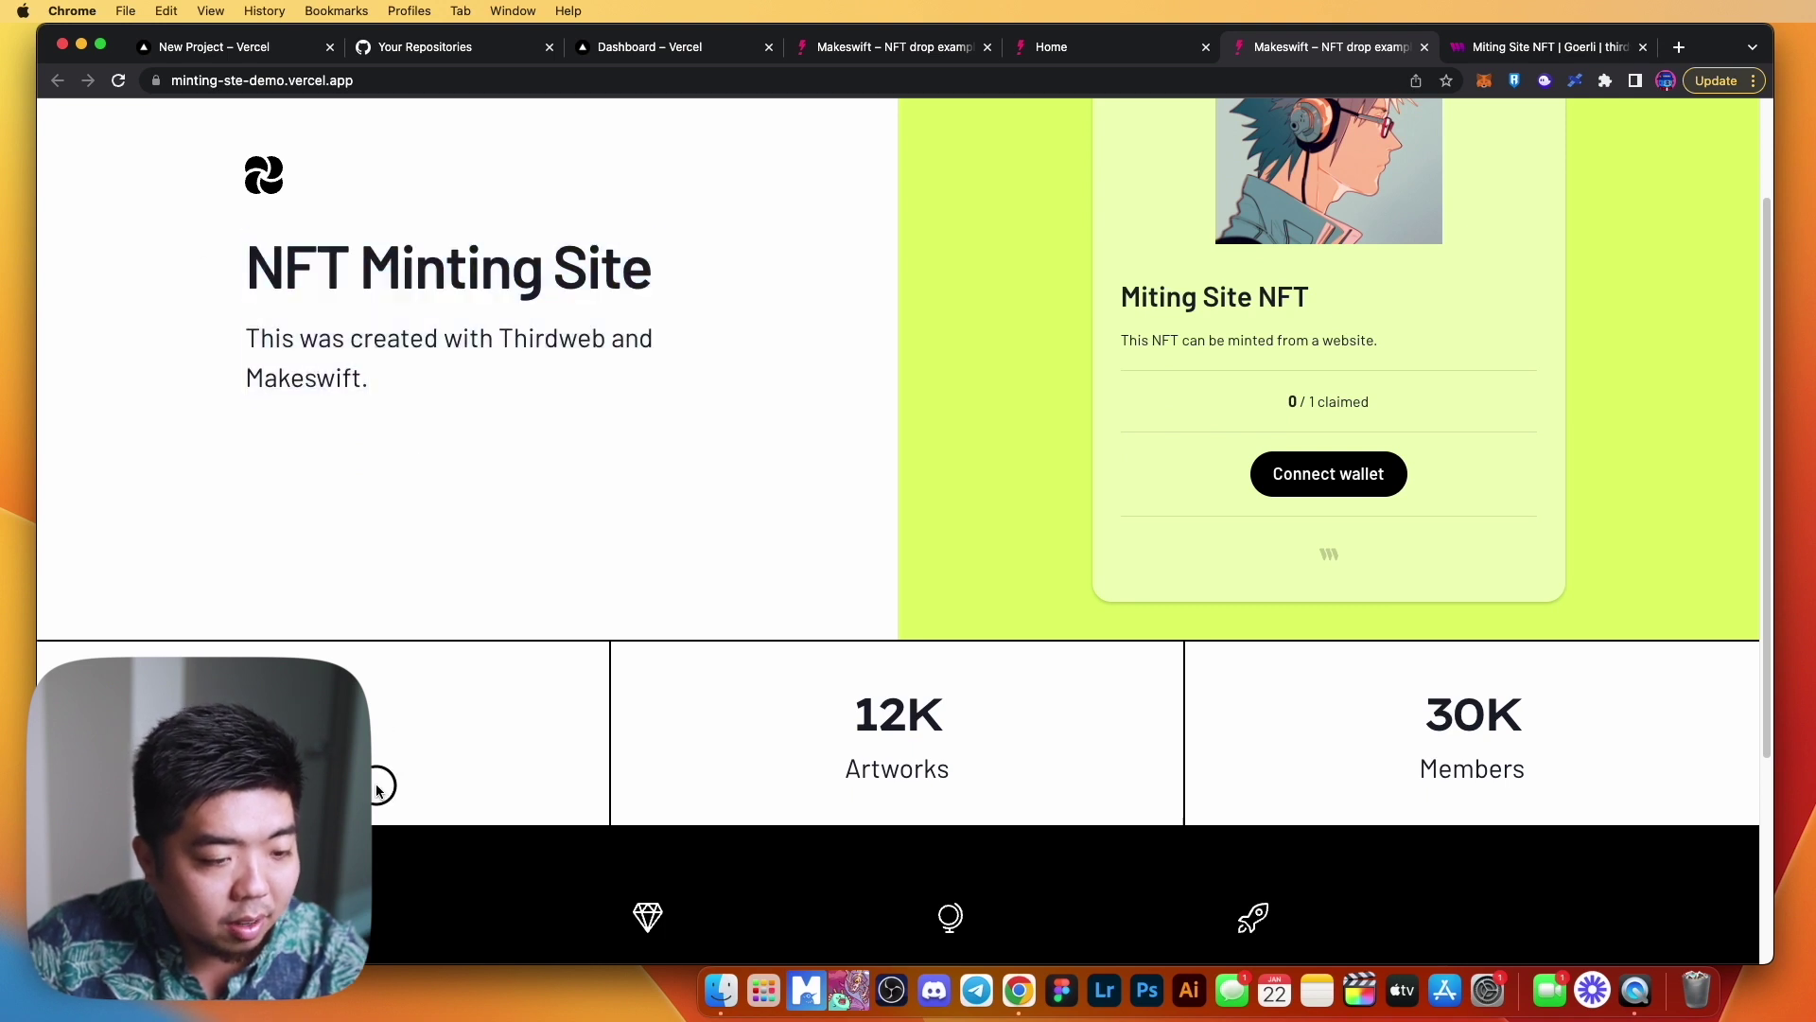
{"action": "scroll", "coordinate": [1010, 579], "scroll_direction": "up", "scroll_amount": 3}
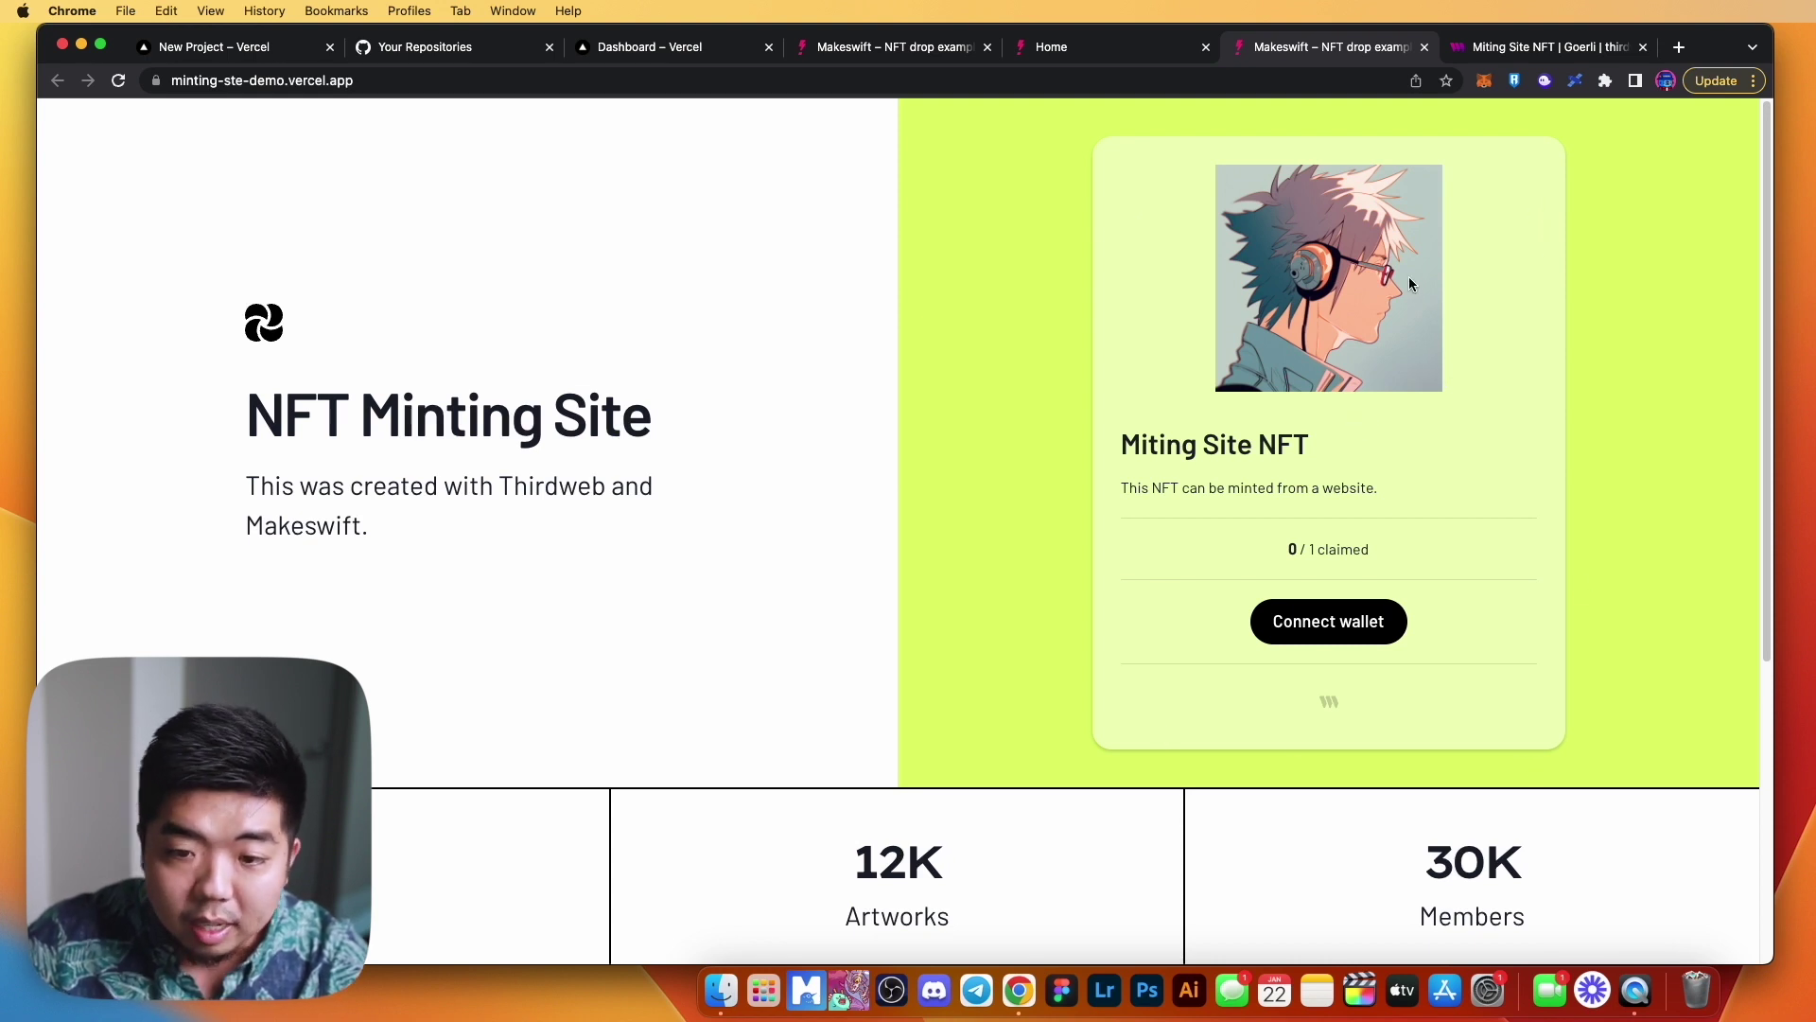
{"action": "left_click_drag", "start_coordinate": [1289, 547], "coordinate": [1317, 547]}
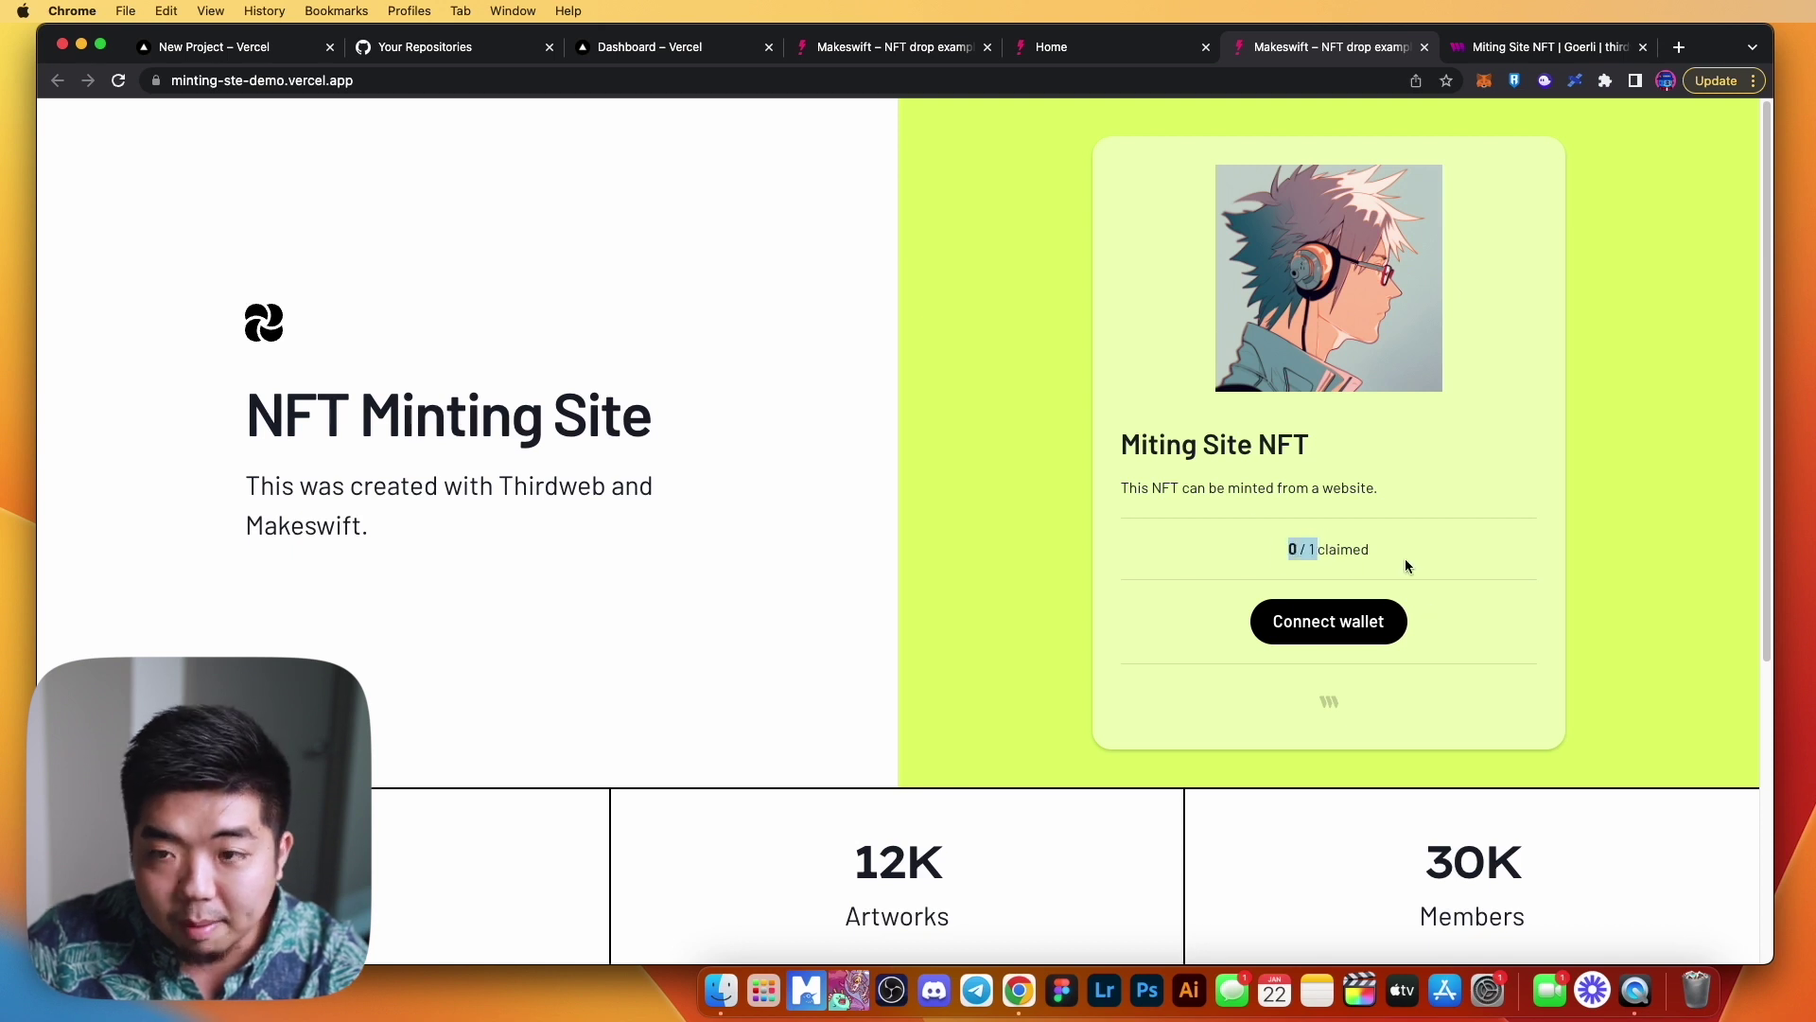
{"action": "left_click", "coordinate": [1362, 546]}
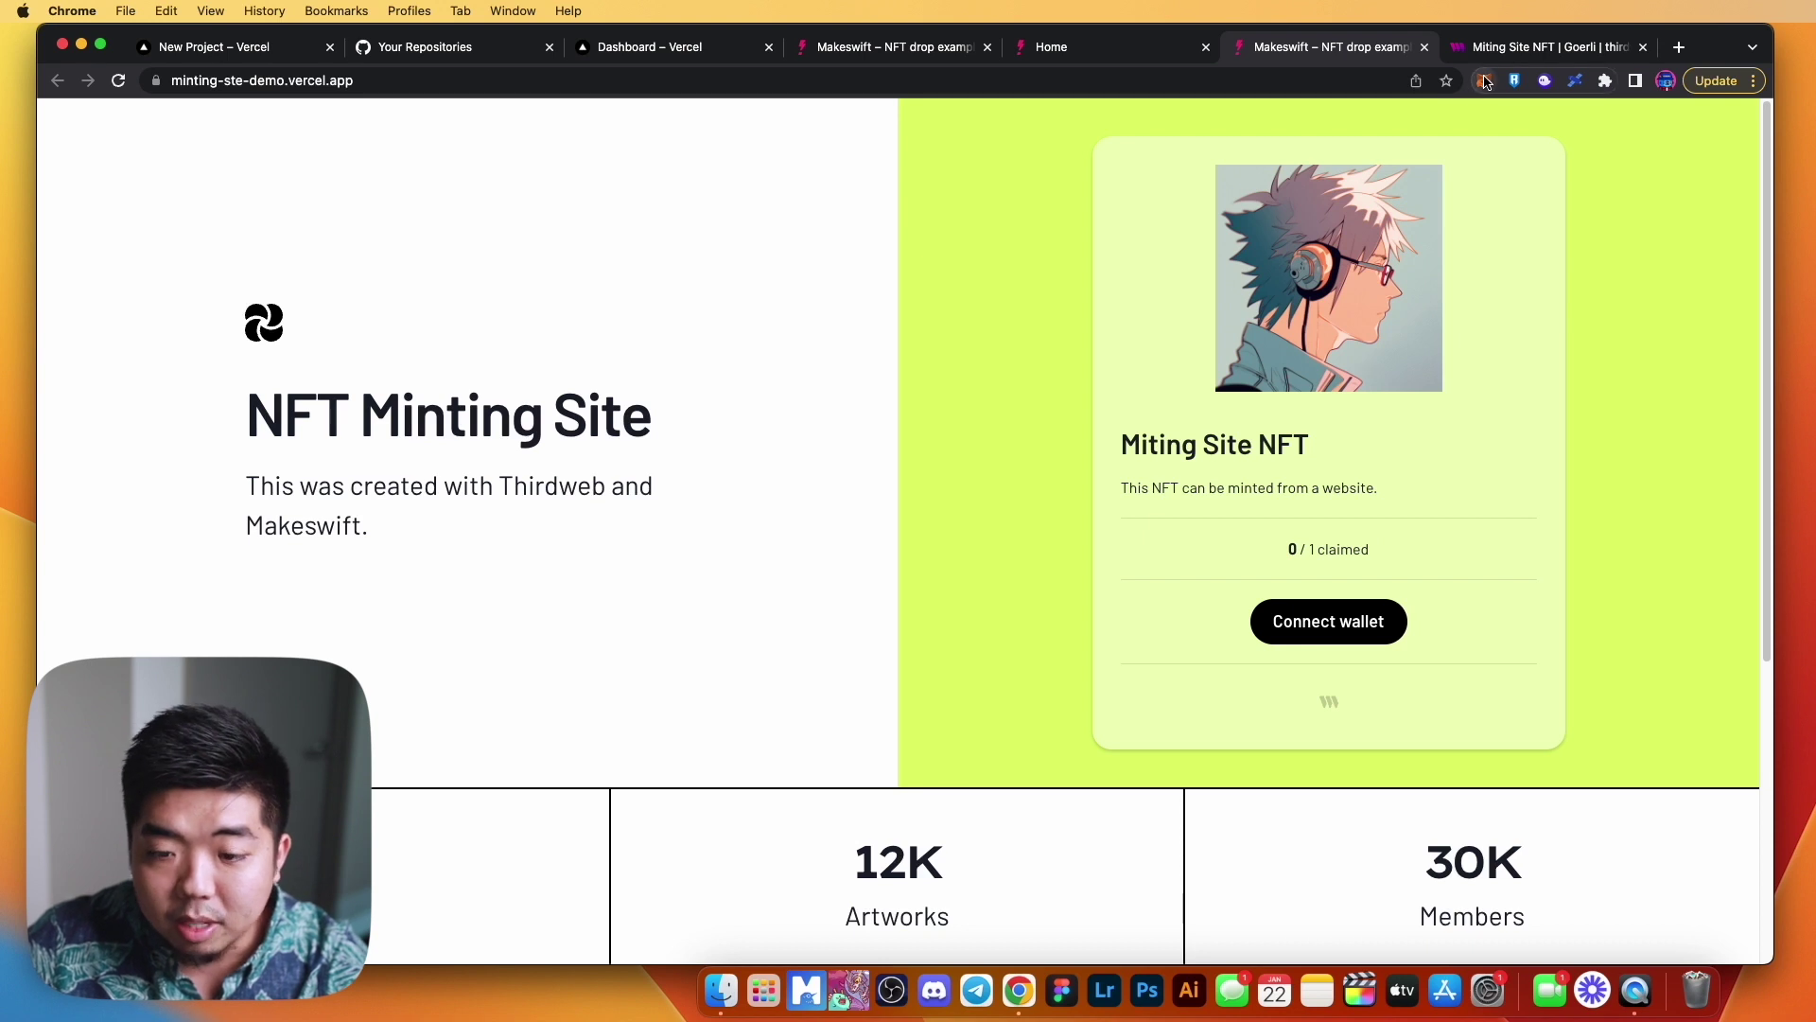
{"action": "left_click", "coordinate": [1601, 40]}
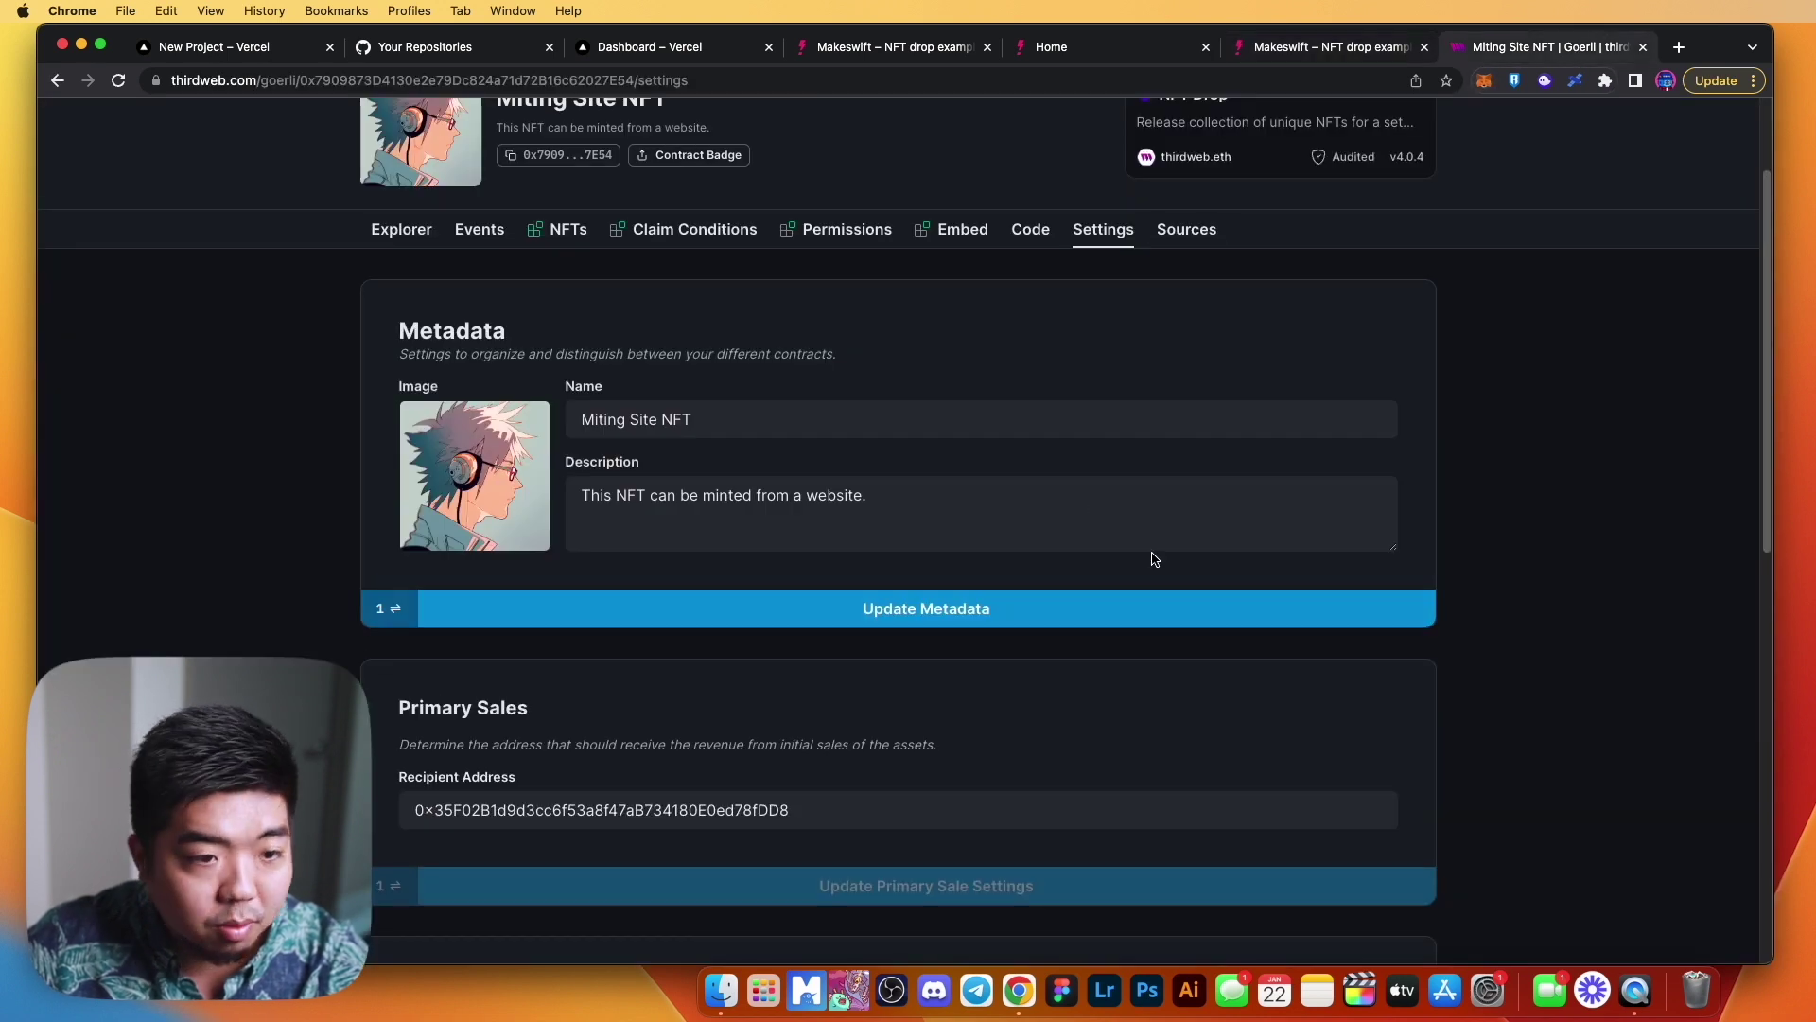
{"action": "left_click", "coordinate": [559, 237]}
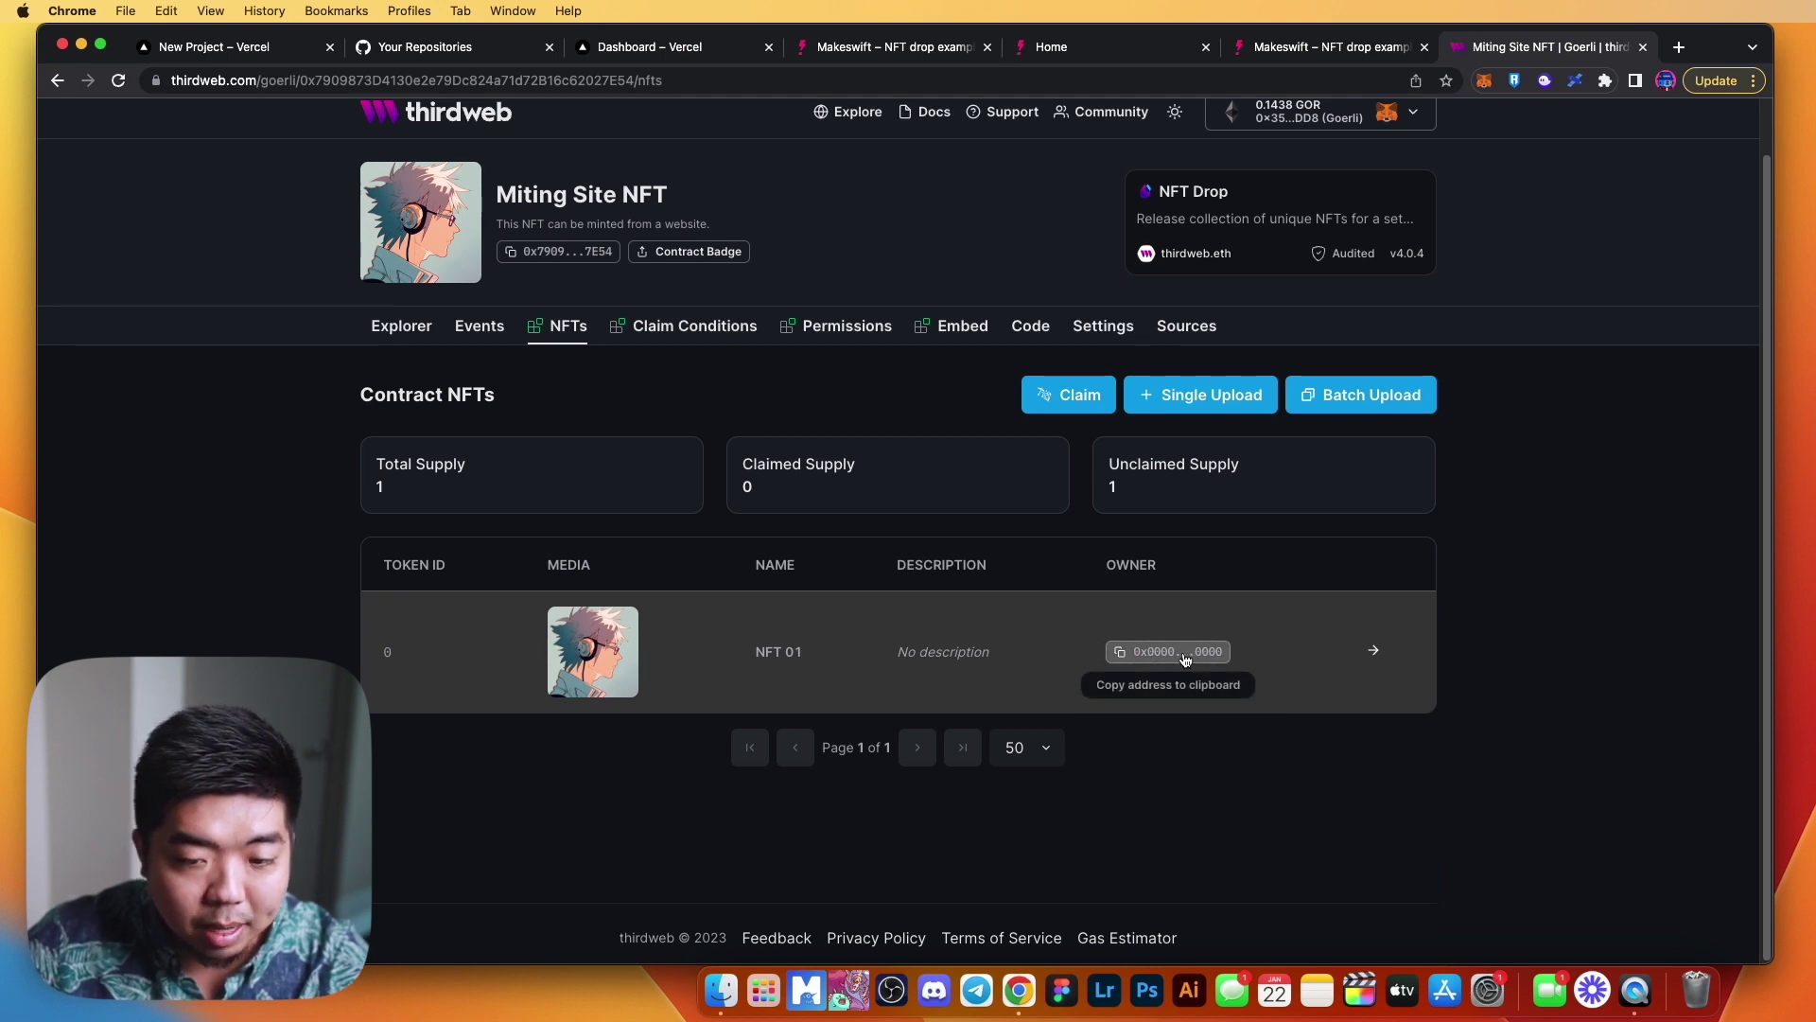
Connect the MetaMask wallet to the NFT drop on the live minting site.
{"action": "left_click", "coordinate": [1305, 52]}
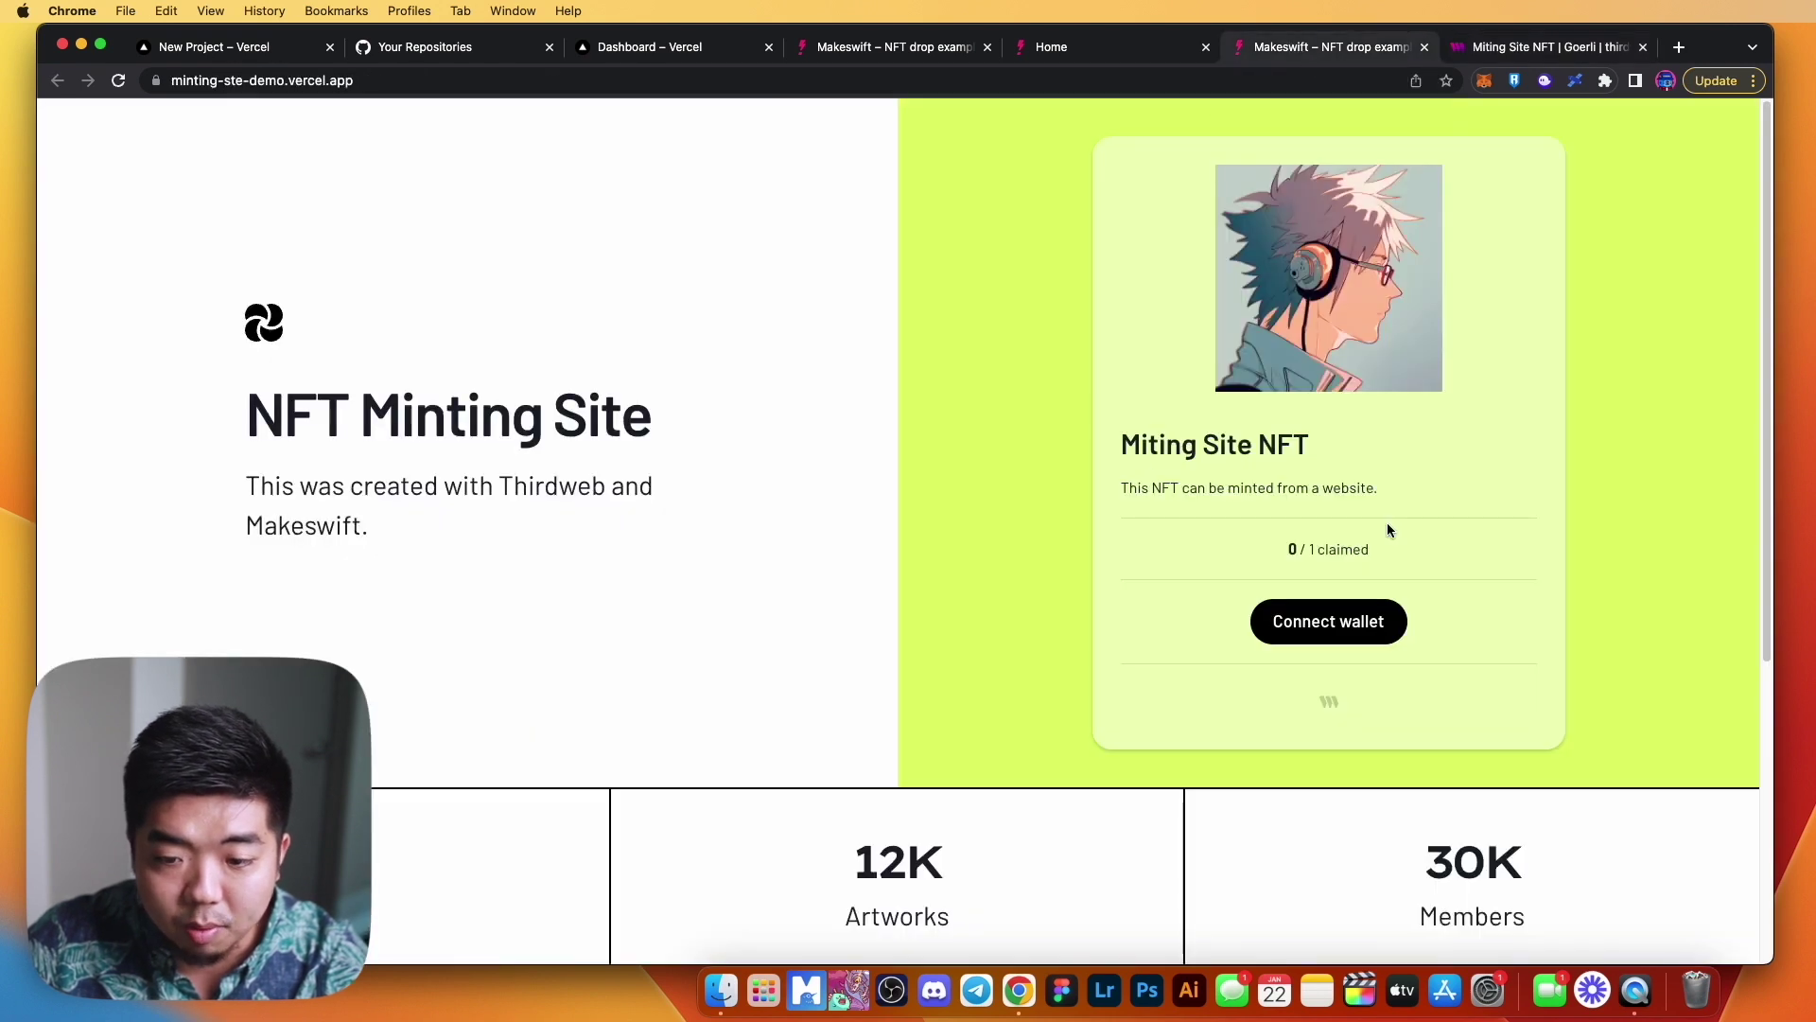
{"action": "left_click", "coordinate": [1363, 629]}
{"action": "left_click", "coordinate": [1329, 674]}
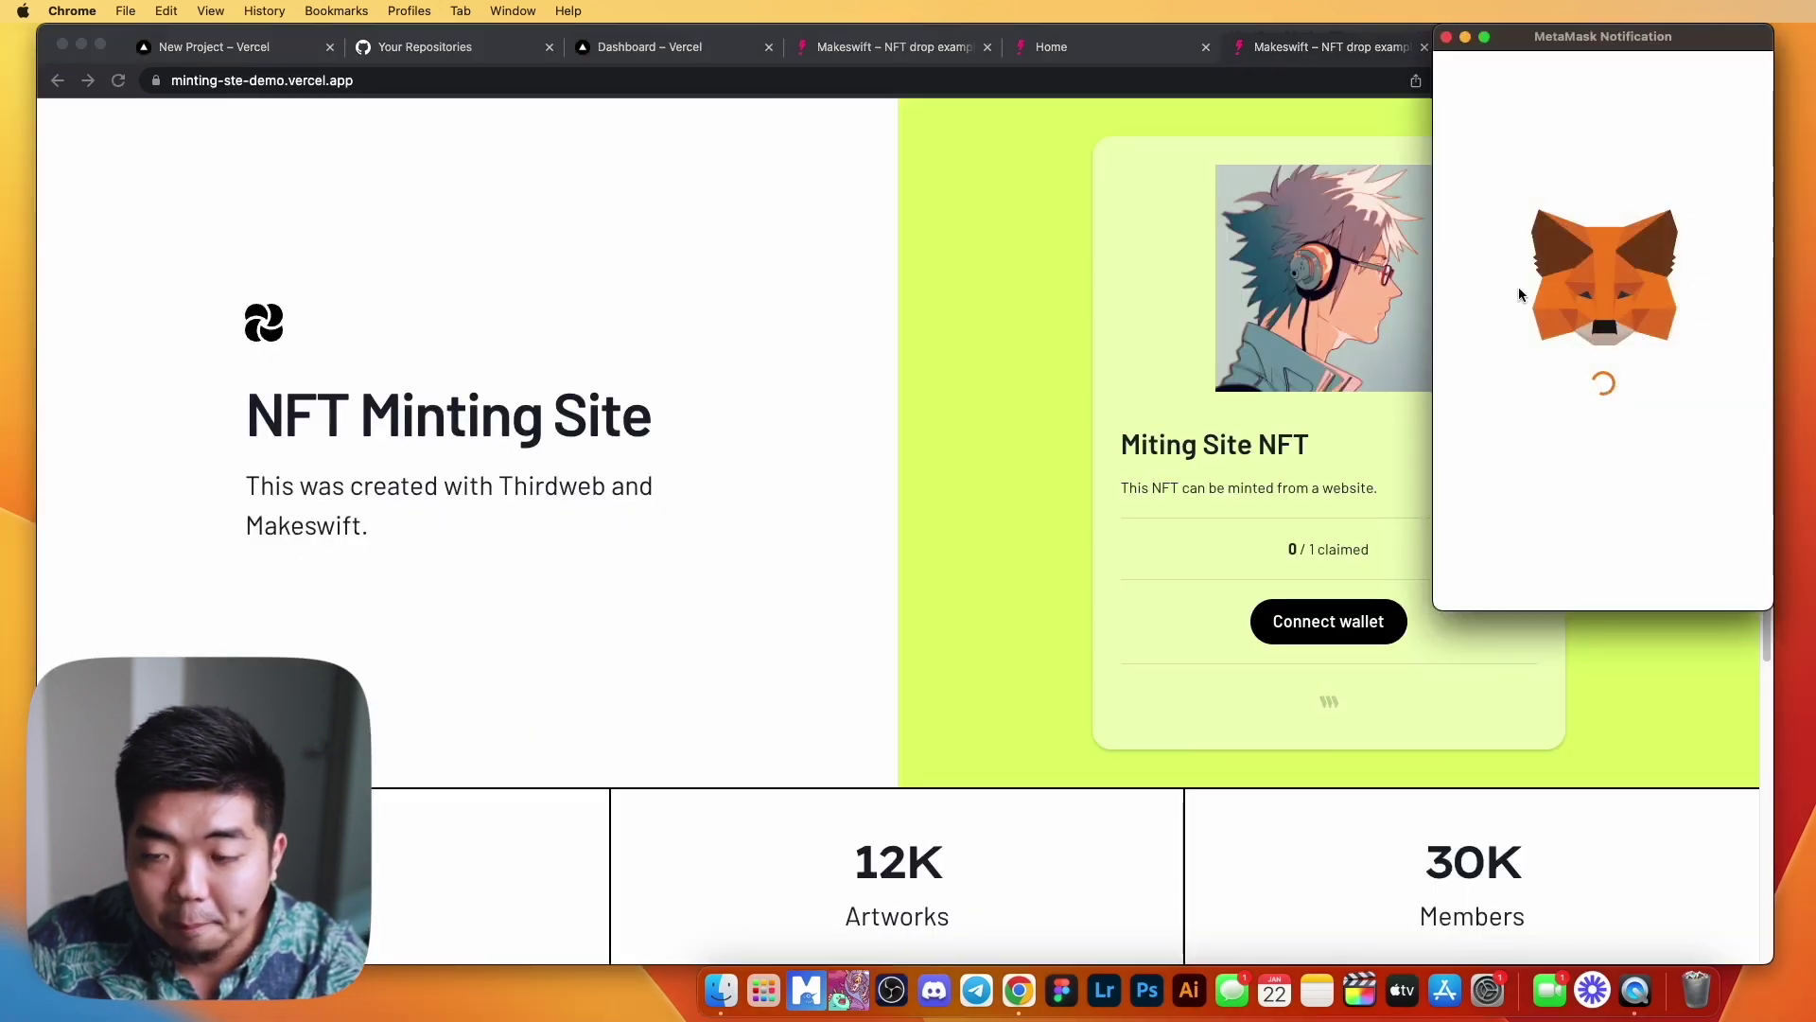
{"action": "left_click", "coordinate": [1675, 576]}
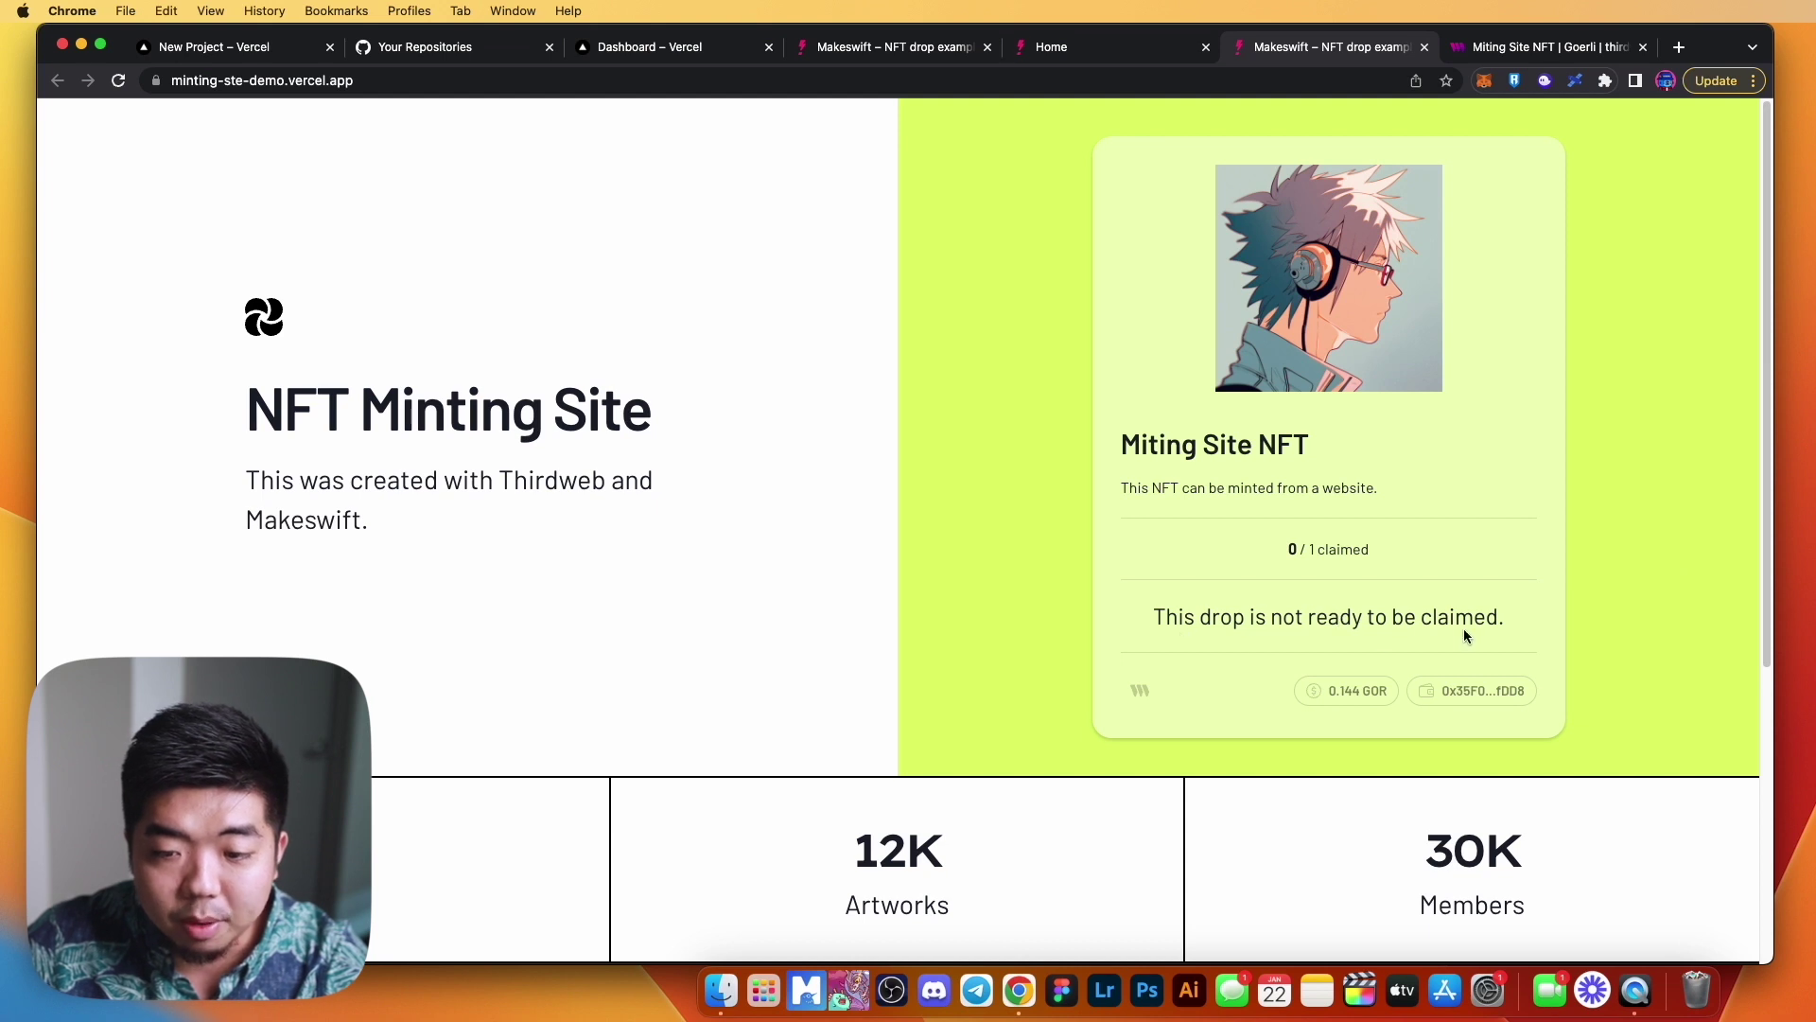
Open the Miting Site NFT contract's claim conditions on thirdweb and add an initial claim phase.
{"action": "left_click", "coordinate": [1540, 49]}
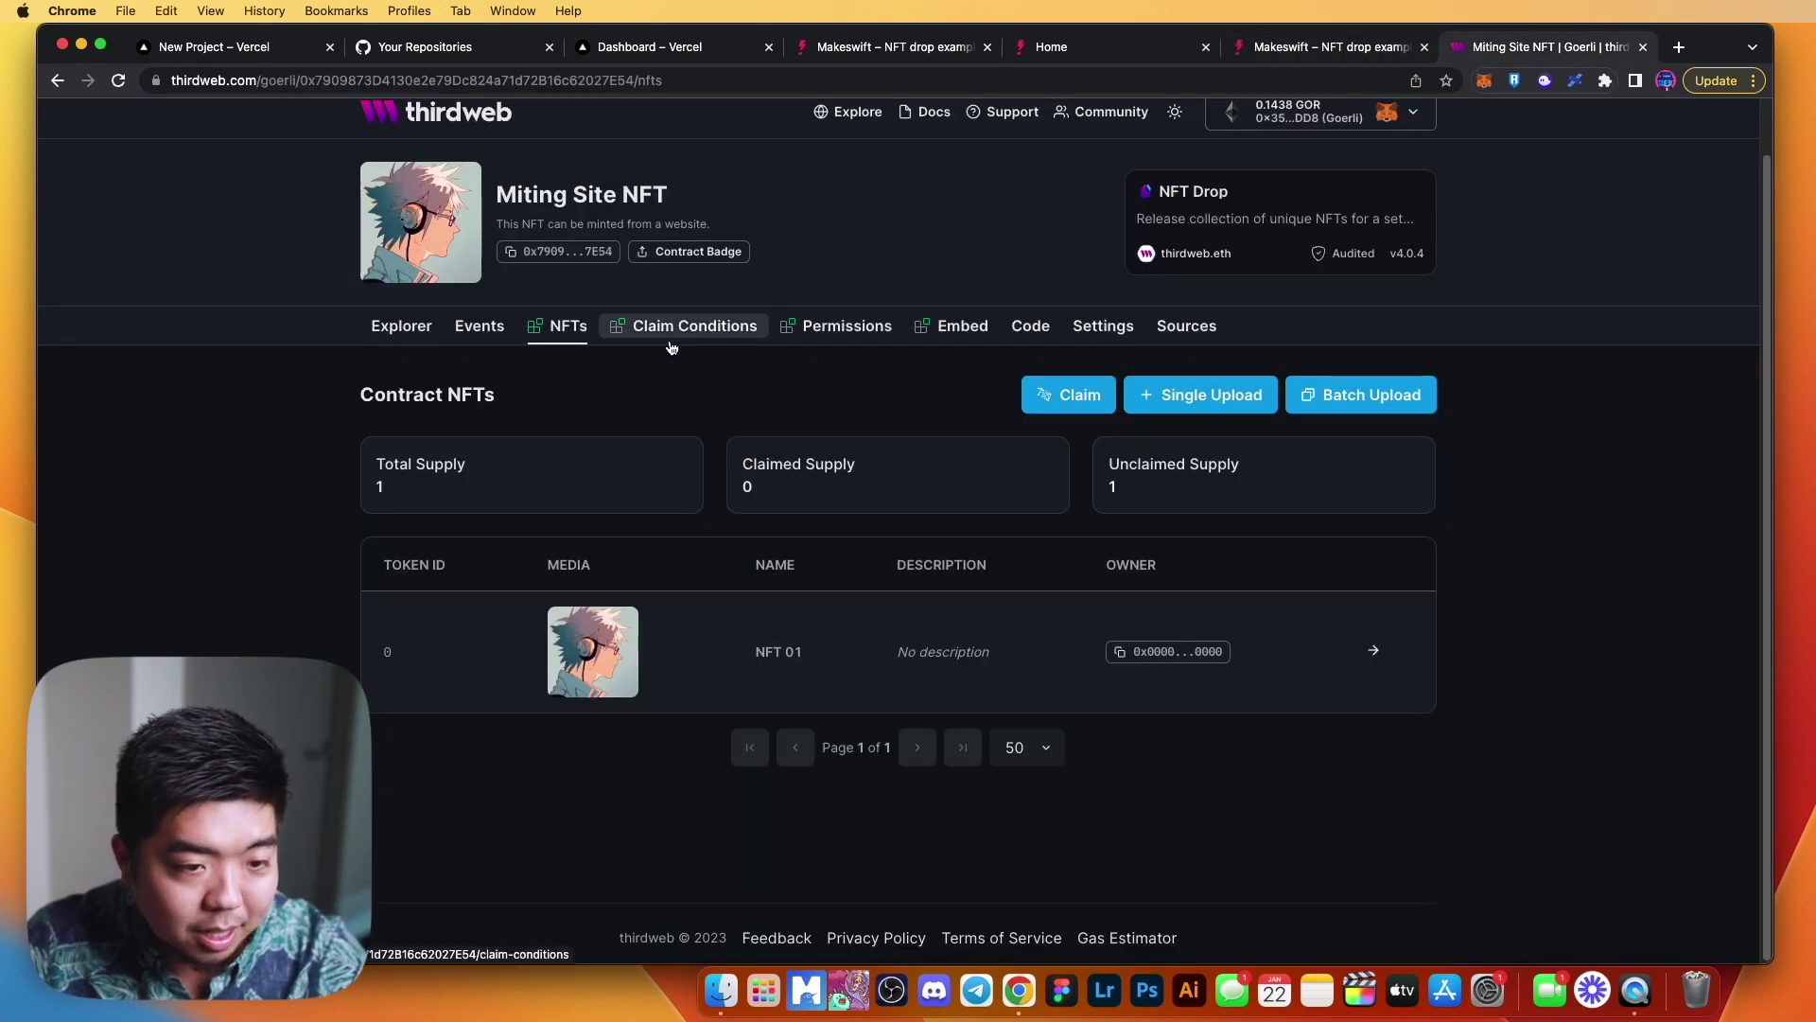
{"action": "scroll", "coordinate": [492, 241], "scroll_direction": "up", "scroll_amount": 2}
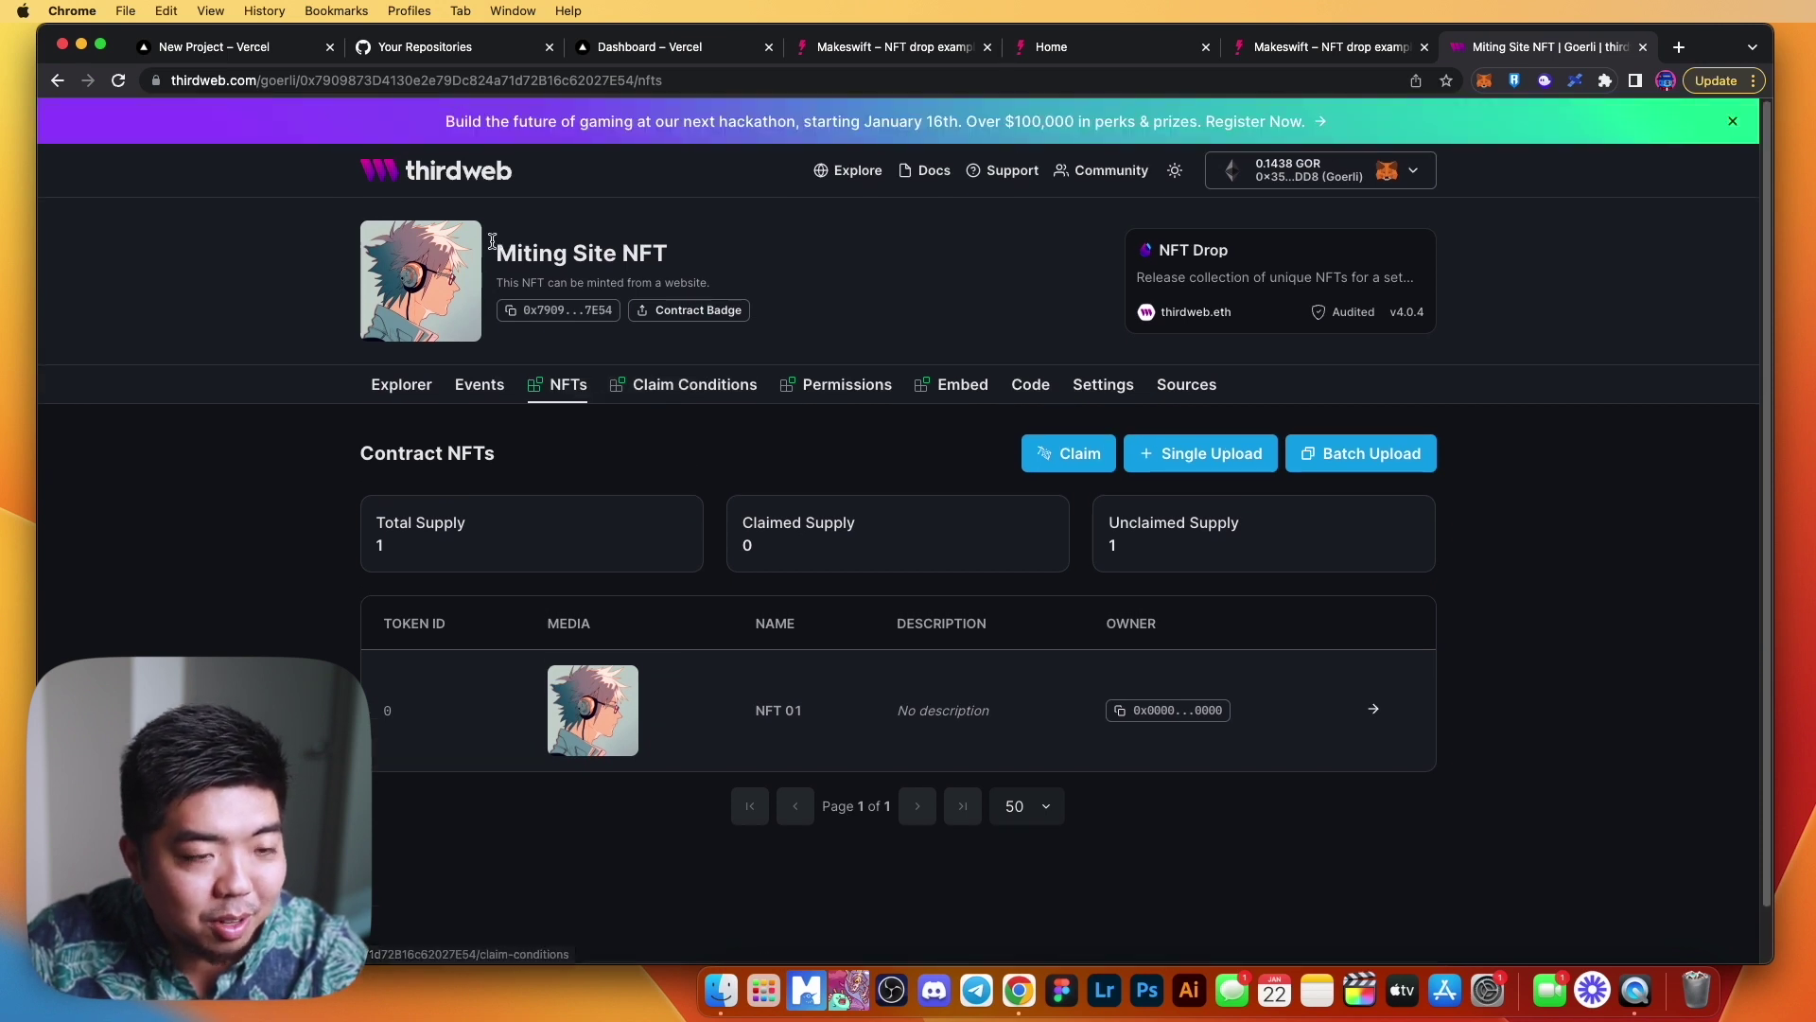
{"action": "left_click", "coordinate": [688, 403]}
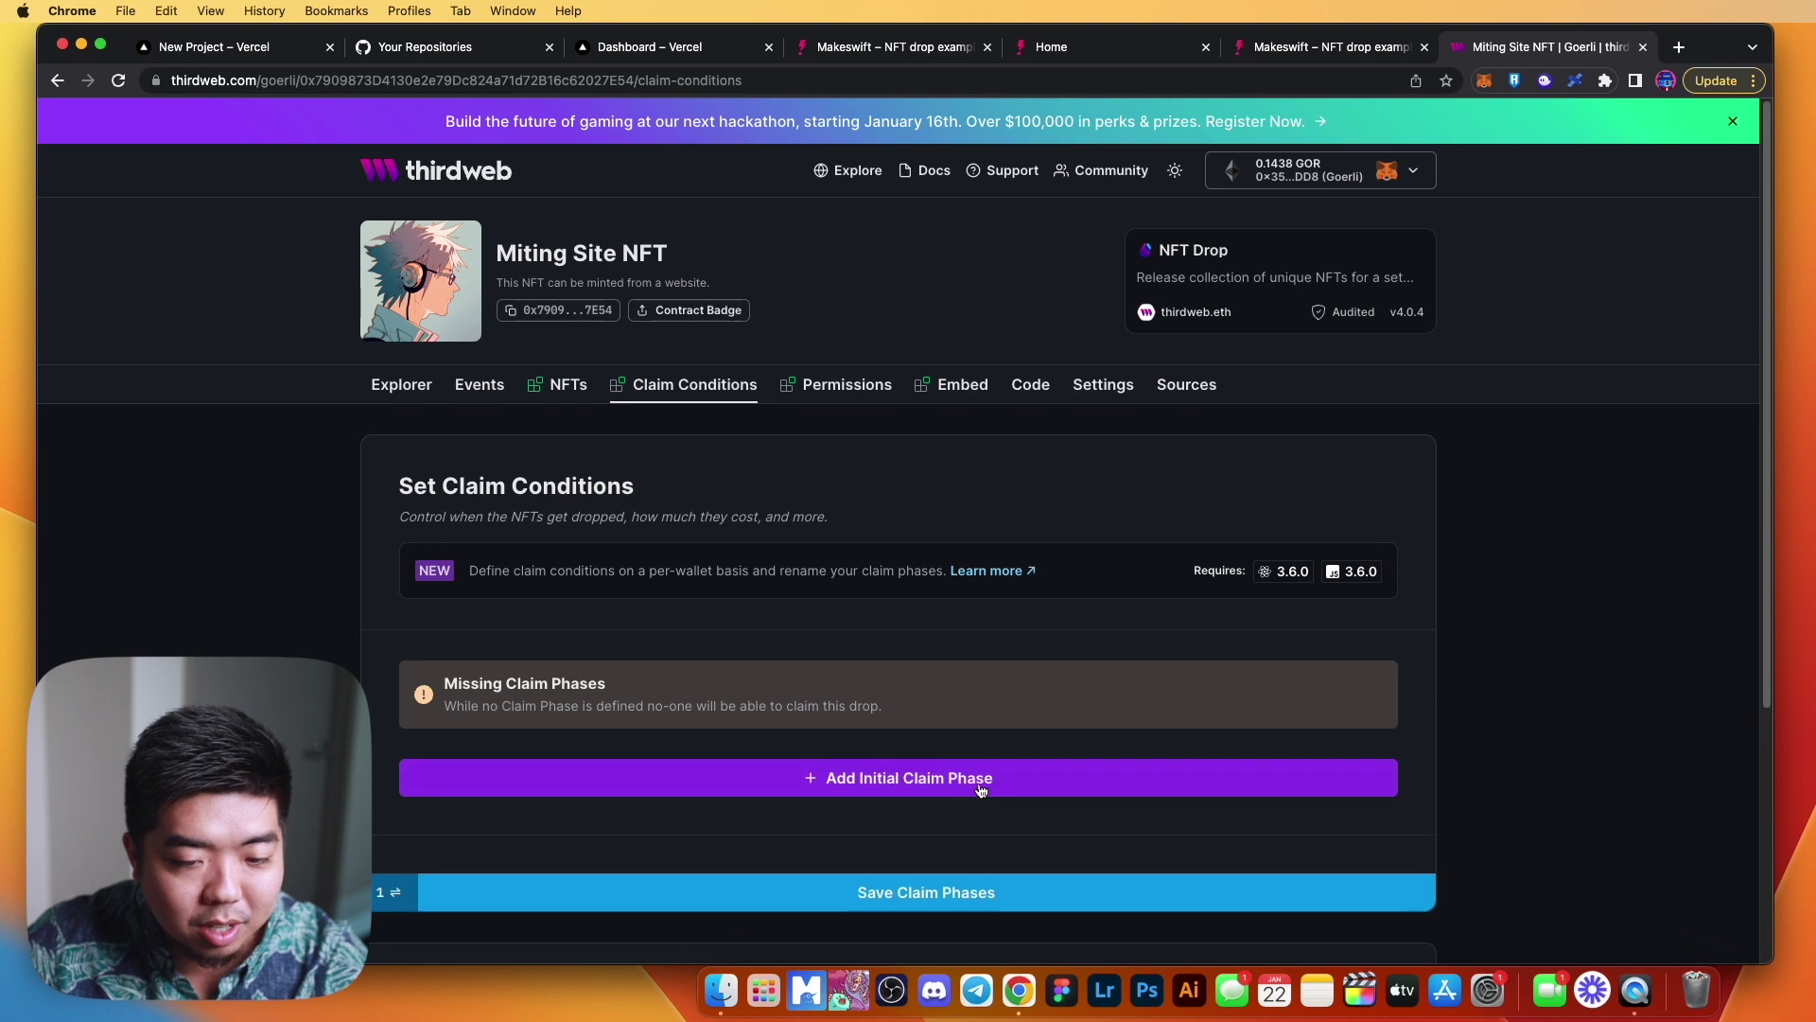
{"action": "scroll", "coordinate": [962, 759], "scroll_direction": "down", "scroll_amount": 3}
{"action": "left_click", "coordinate": [977, 638]}
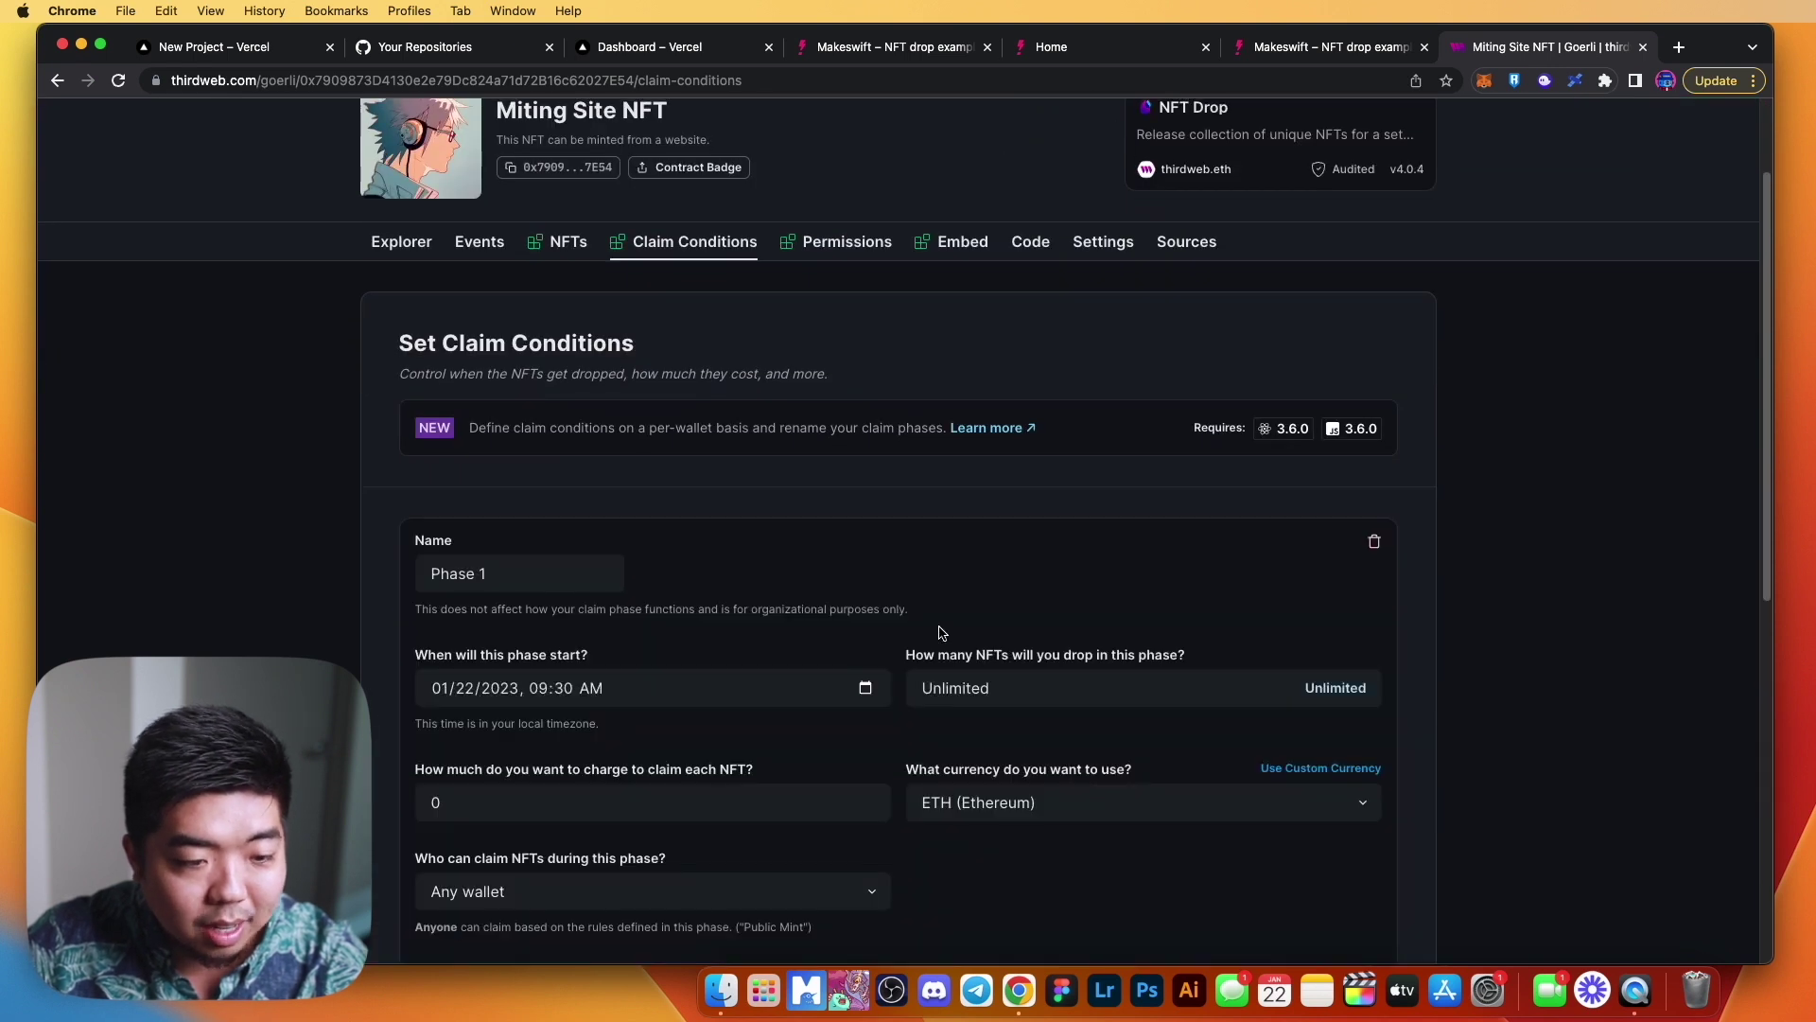
Save the claim phases, keeping Phase 1's default free price in ETH, any-wallet eligibility and unlimited claims per wallet.
{"action": "scroll", "coordinate": [1018, 713], "scroll_direction": "down", "scroll_amount": 3}
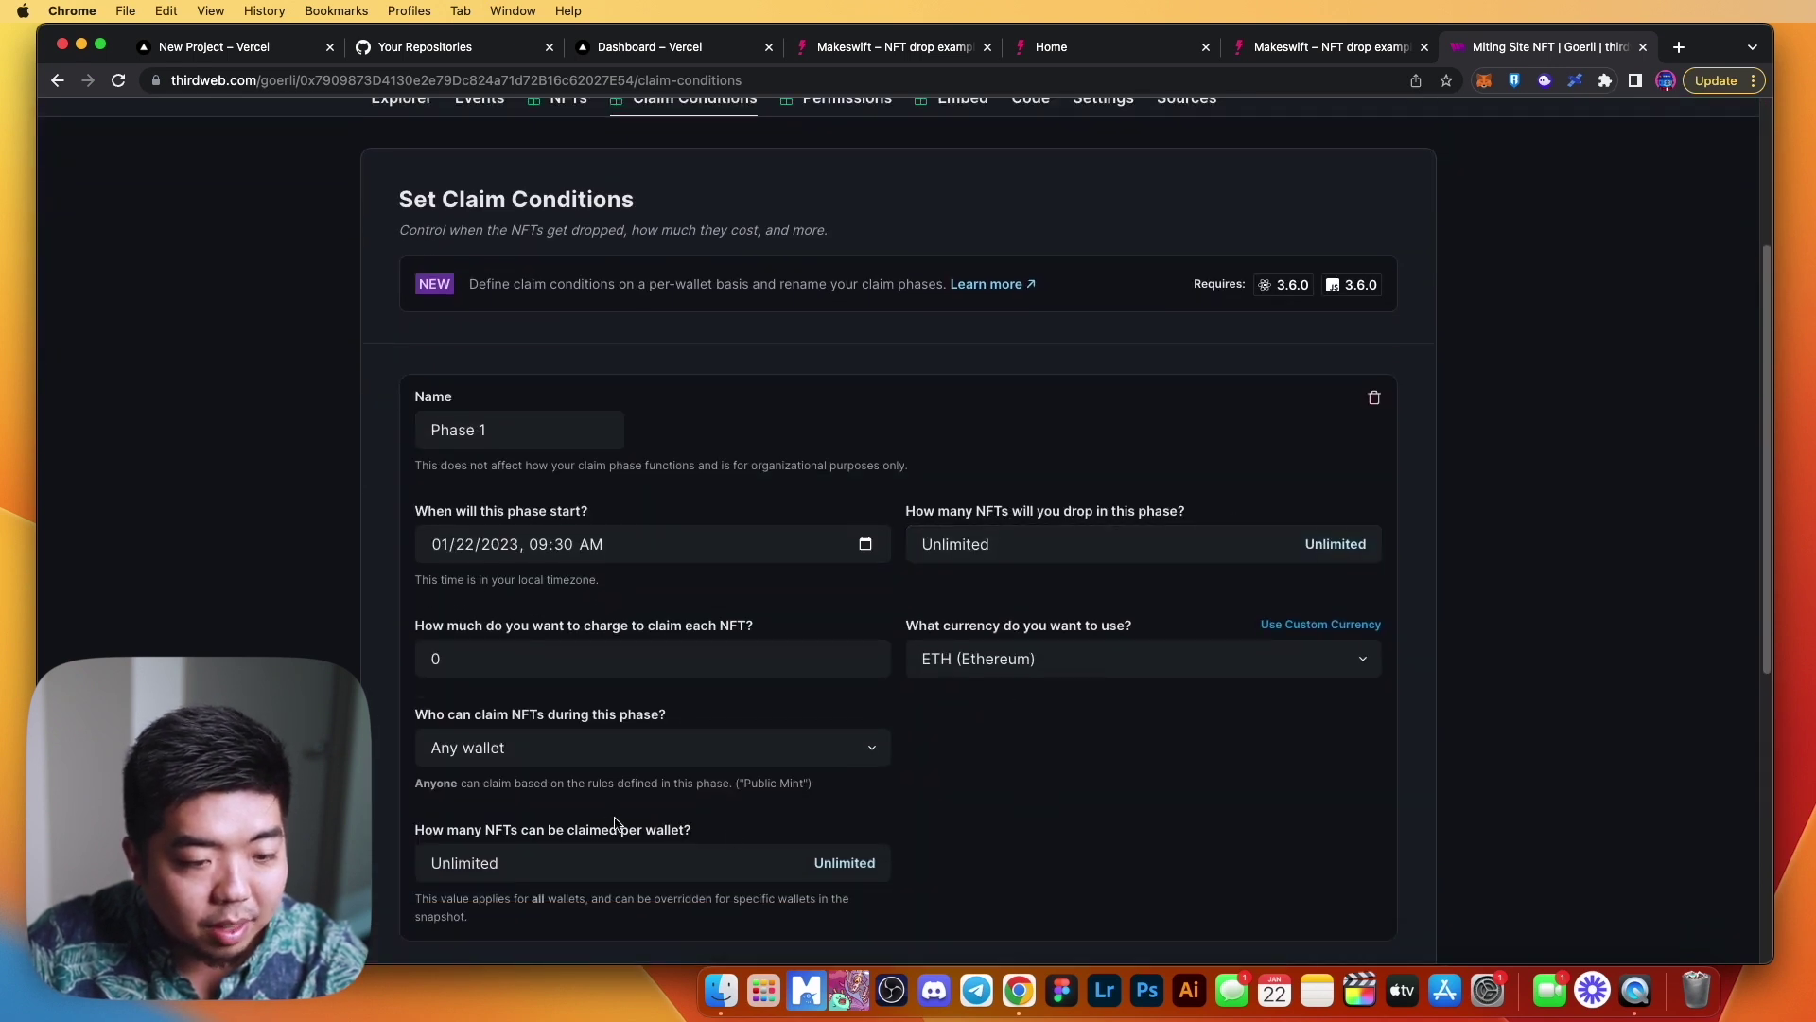
{"action": "scroll", "coordinate": [830, 810], "scroll_direction": "down", "scroll_amount": 3}
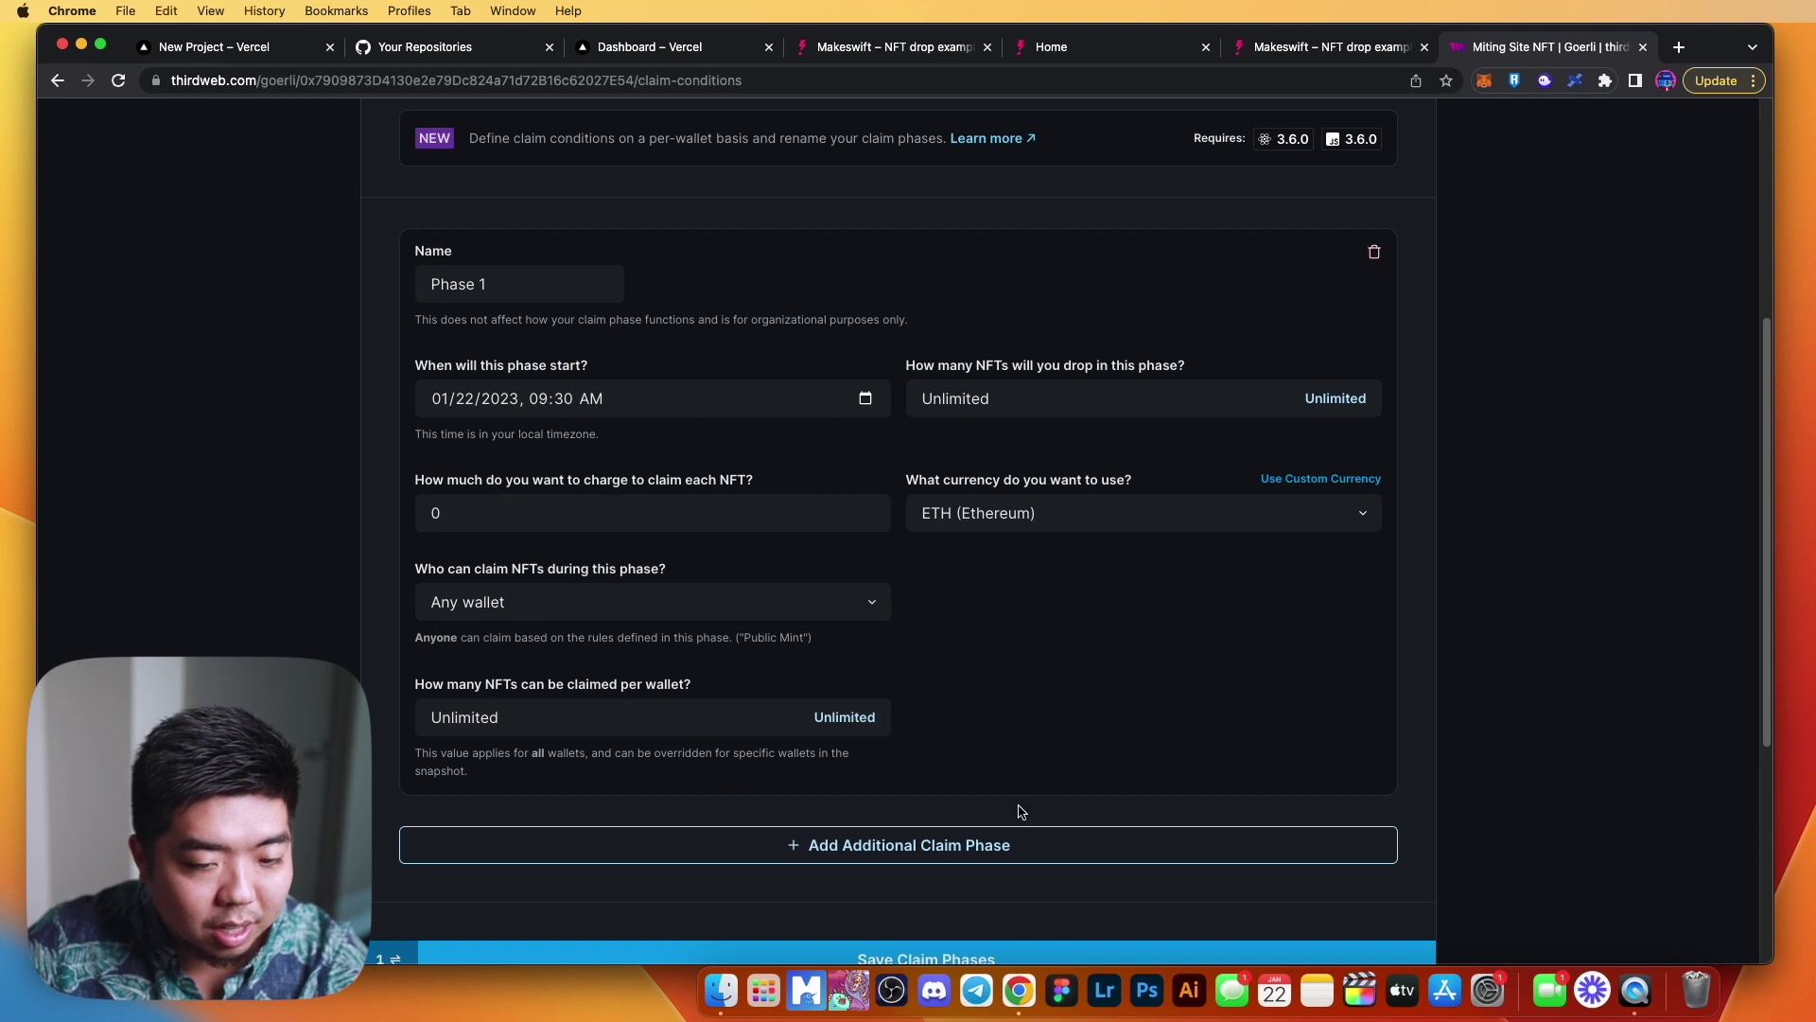
{"action": "scroll", "coordinate": [927, 823], "scroll_direction": "down", "scroll_amount": 5}
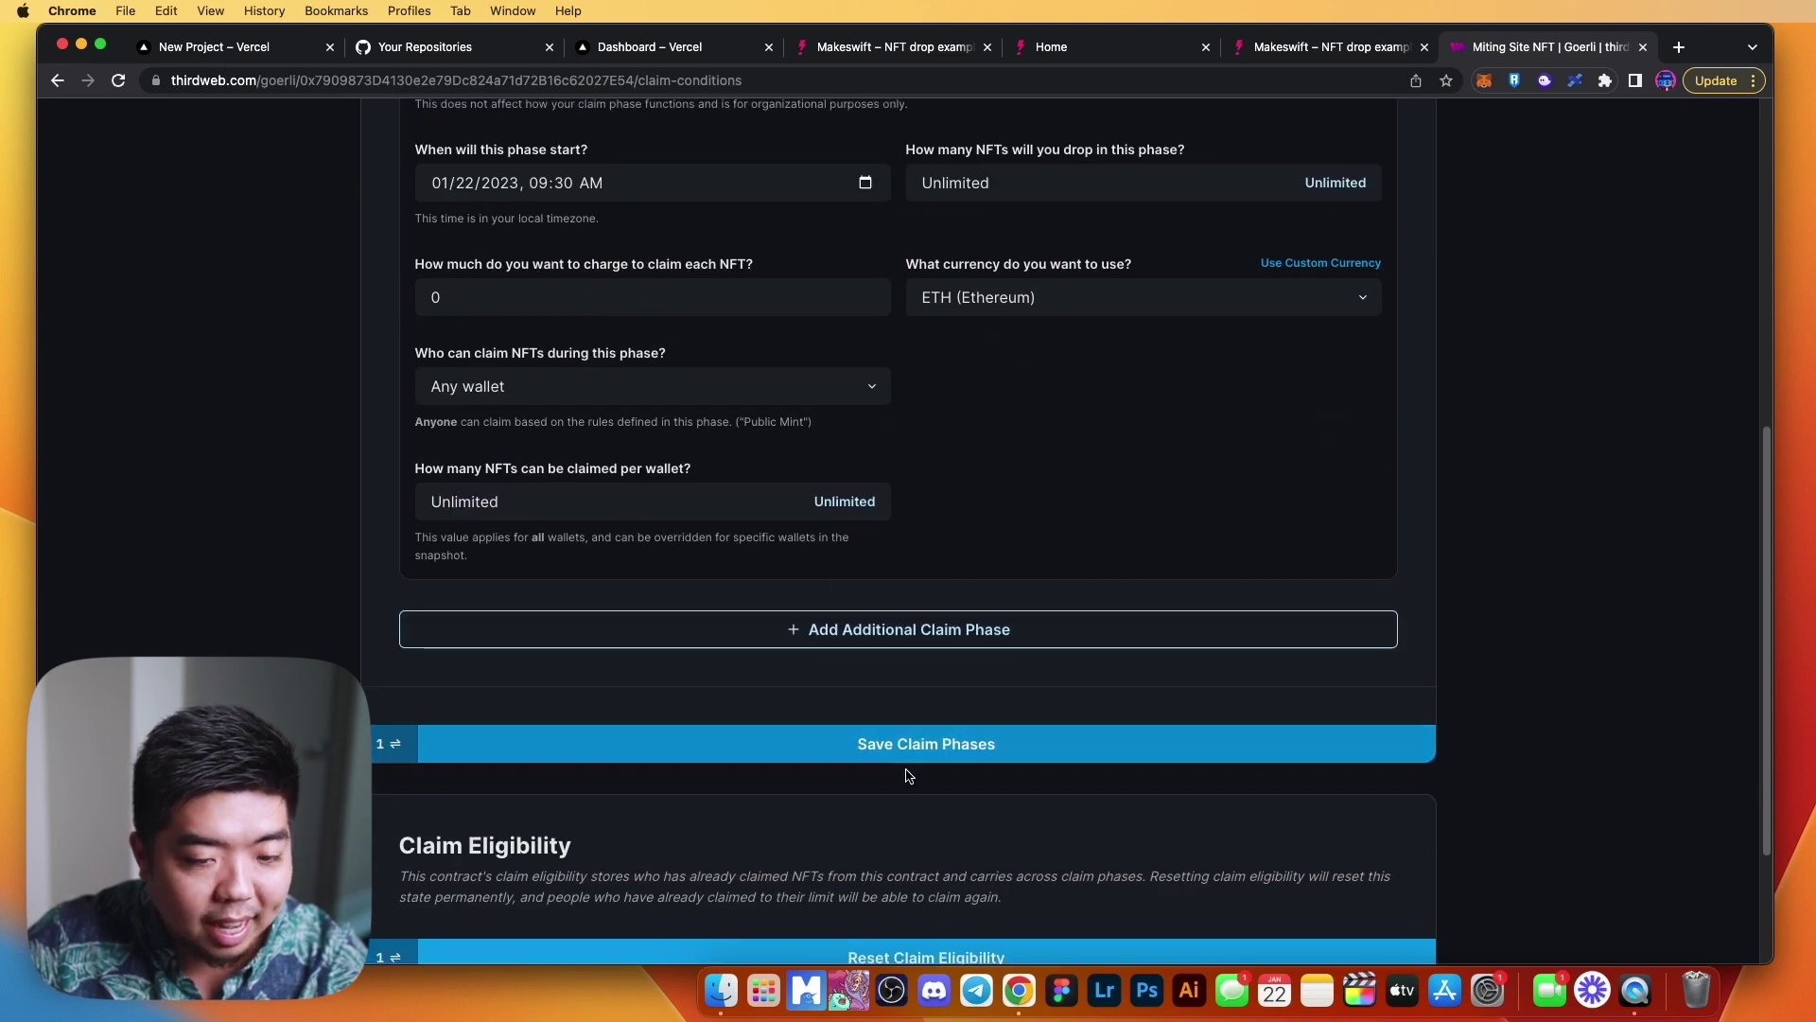
{"action": "left_click", "coordinate": [970, 761]}
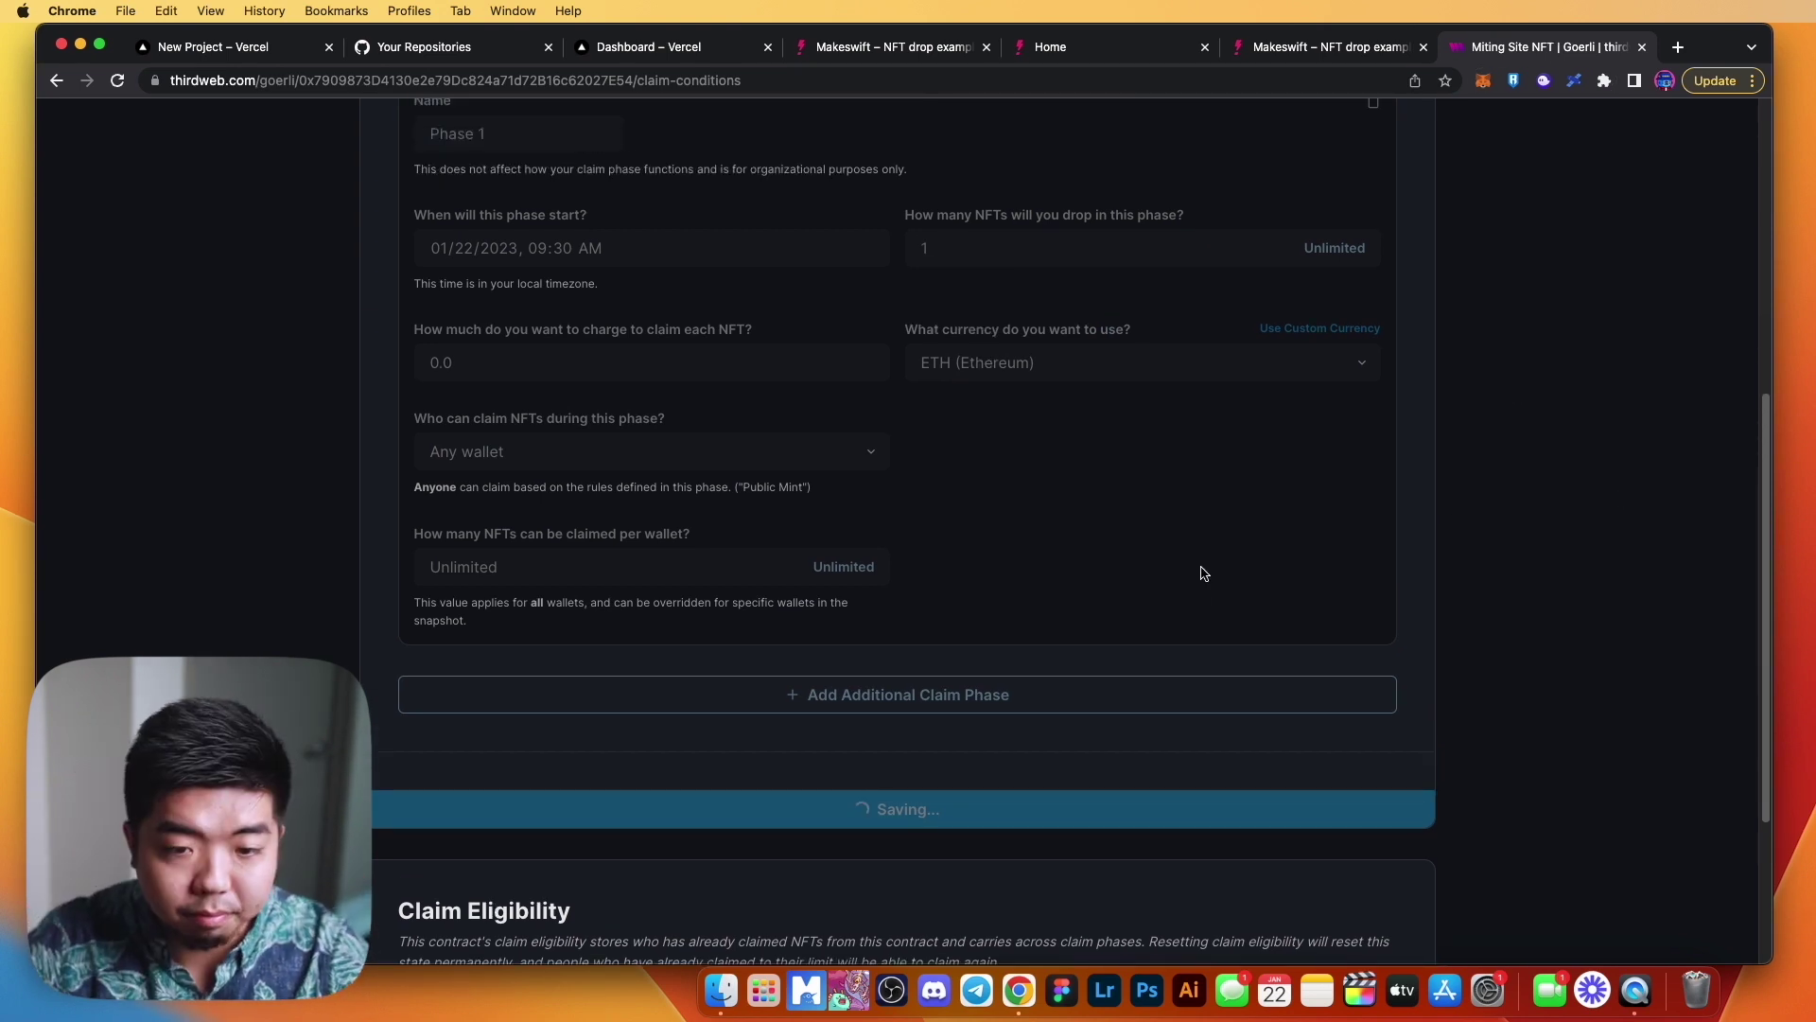
Return to the live minting site, mint one Miting Site NFT for free and confirm the transaction in MetaMask.
{"action": "left_click", "coordinate": [1329, 47]}
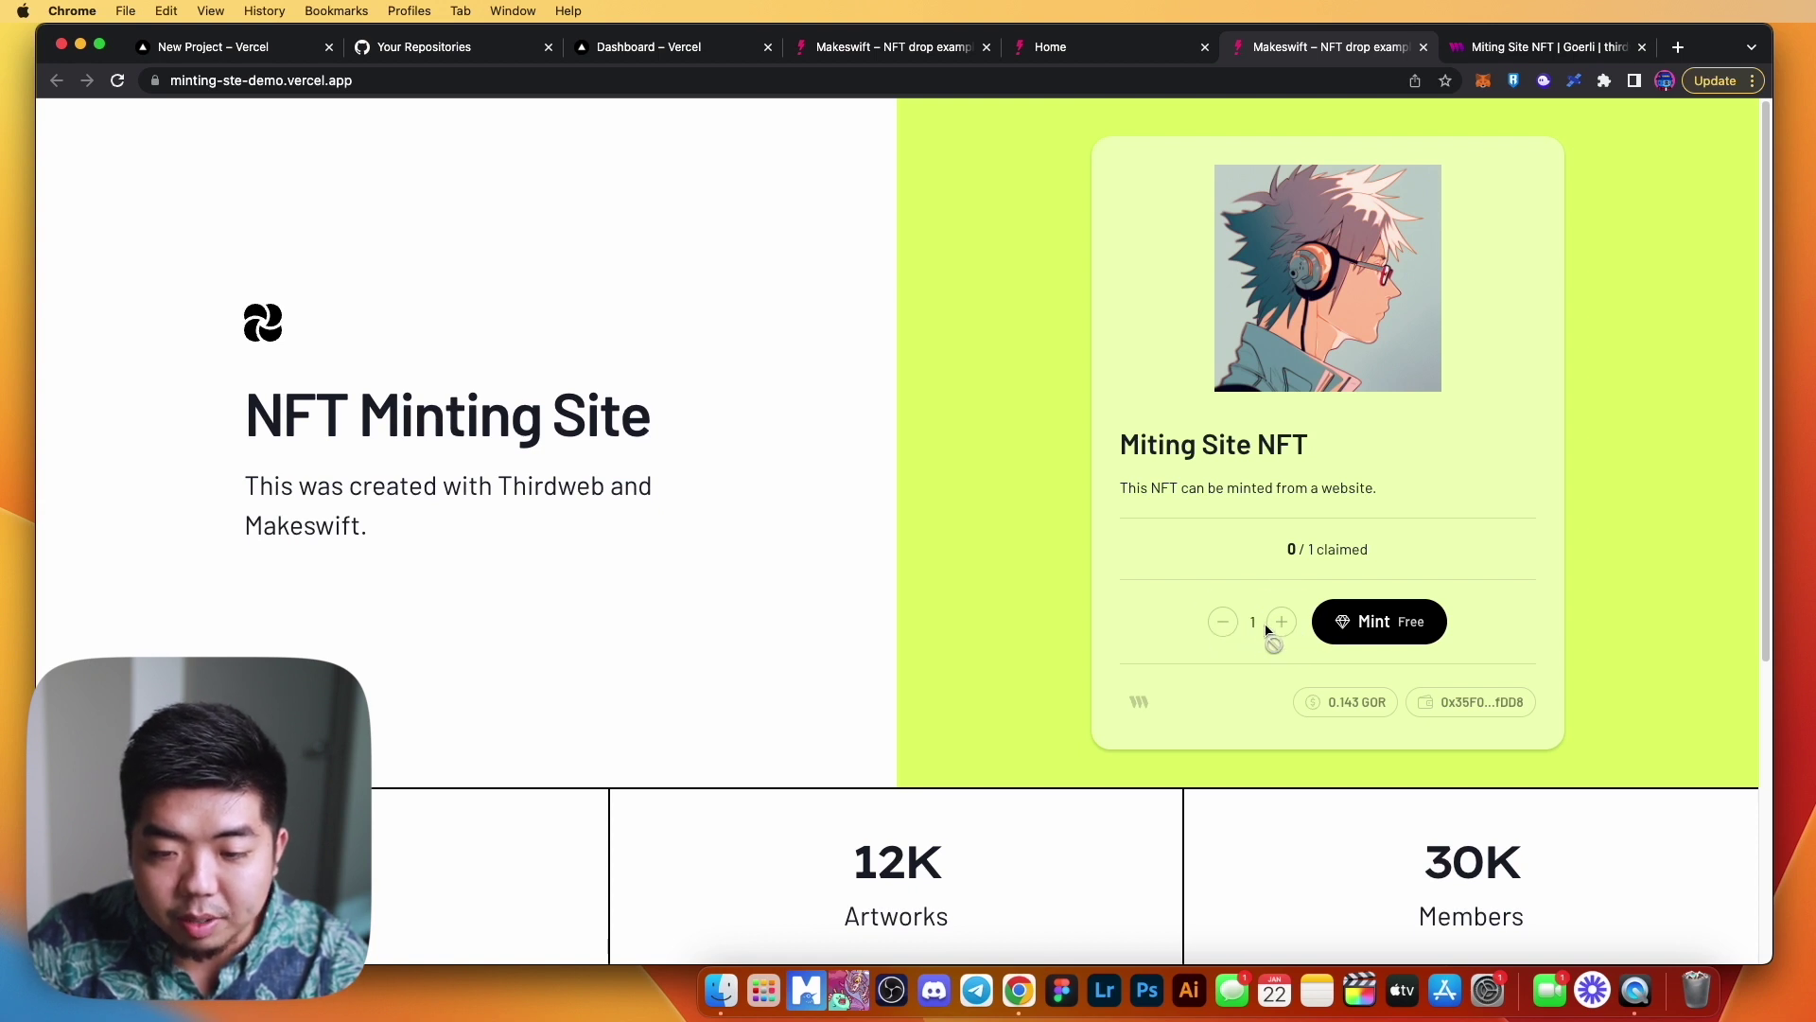
{"action": "left_click_drag", "start_coordinate": [1296, 552], "coordinate": [1396, 556]}
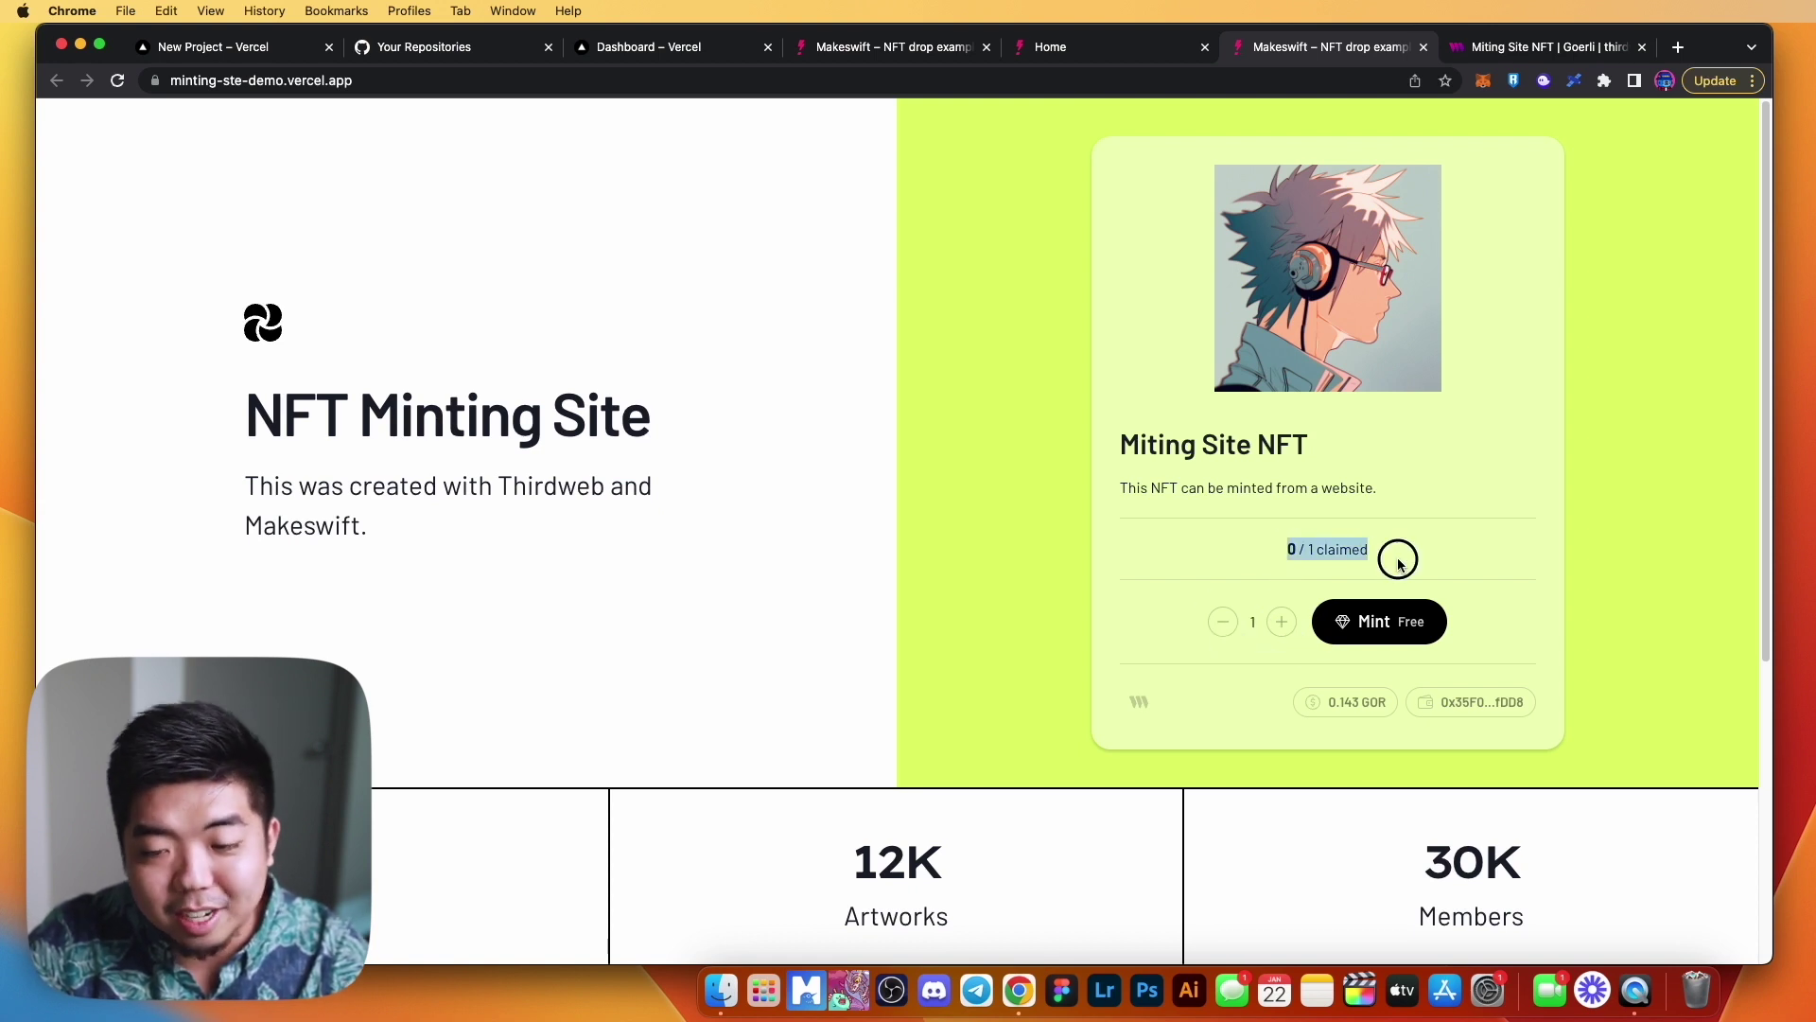
{"action": "left_click", "coordinate": [1398, 558]}
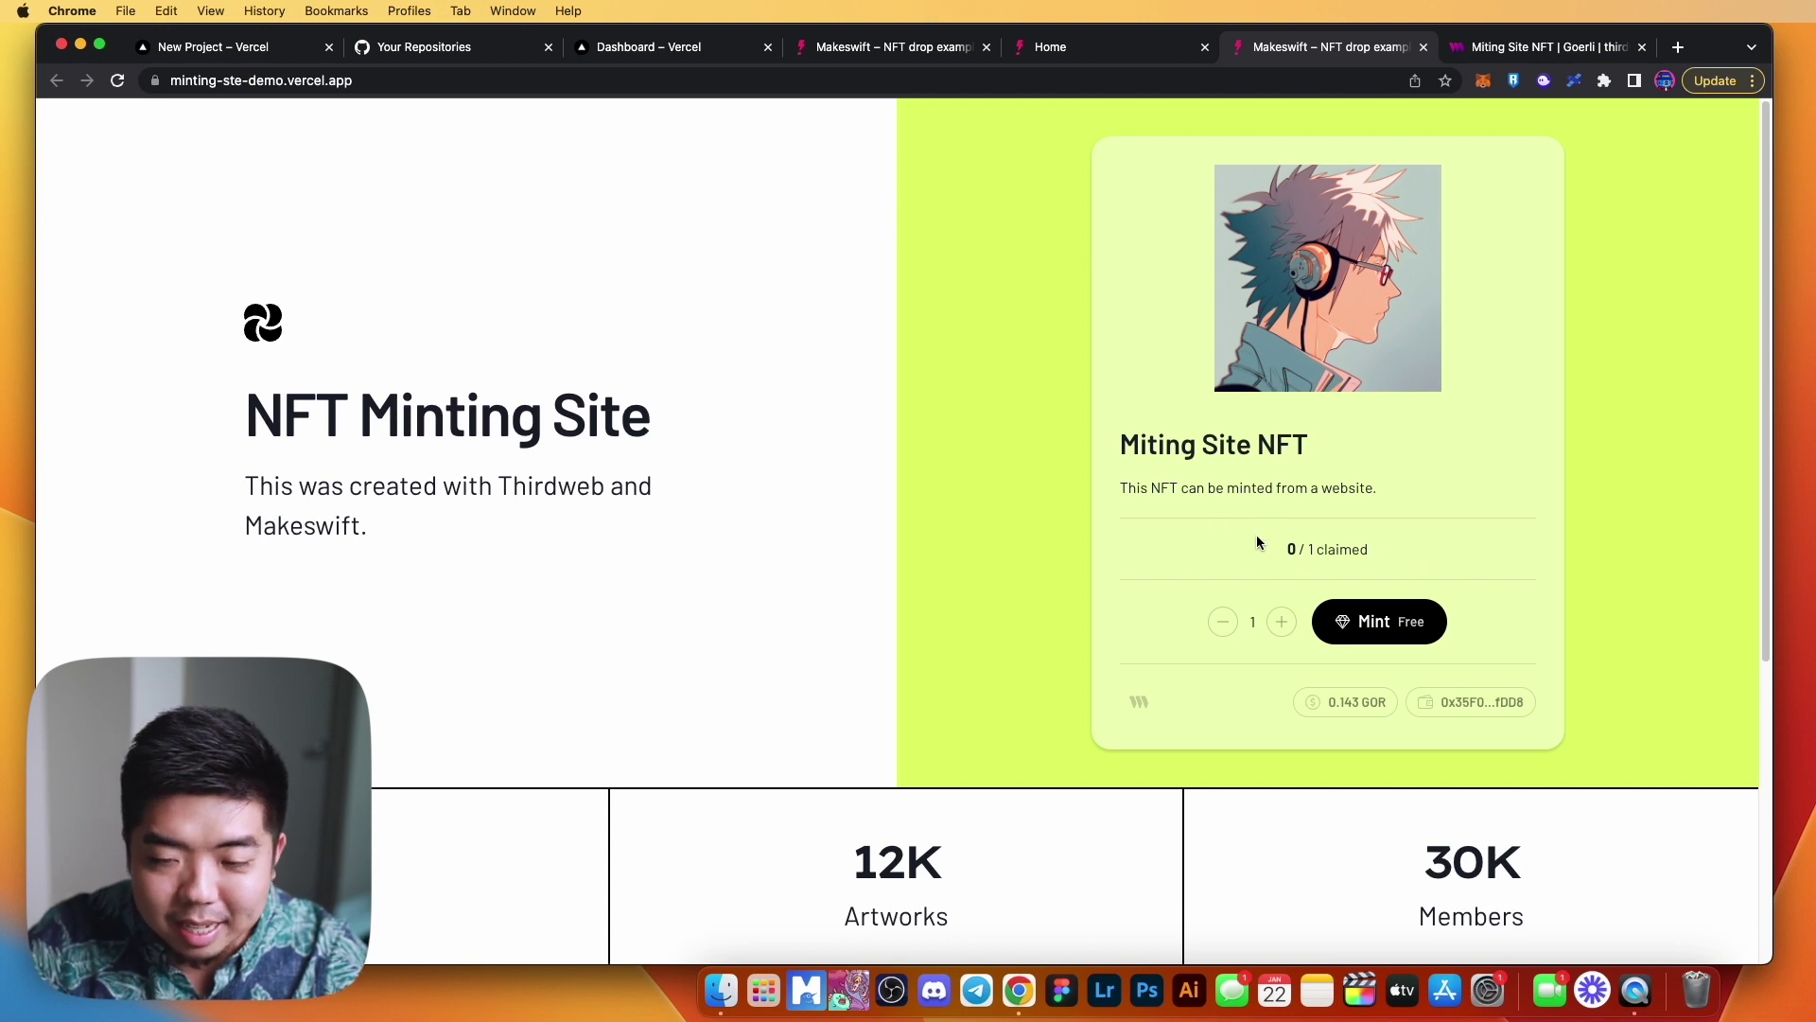
{"action": "left_click", "coordinate": [1428, 635]}
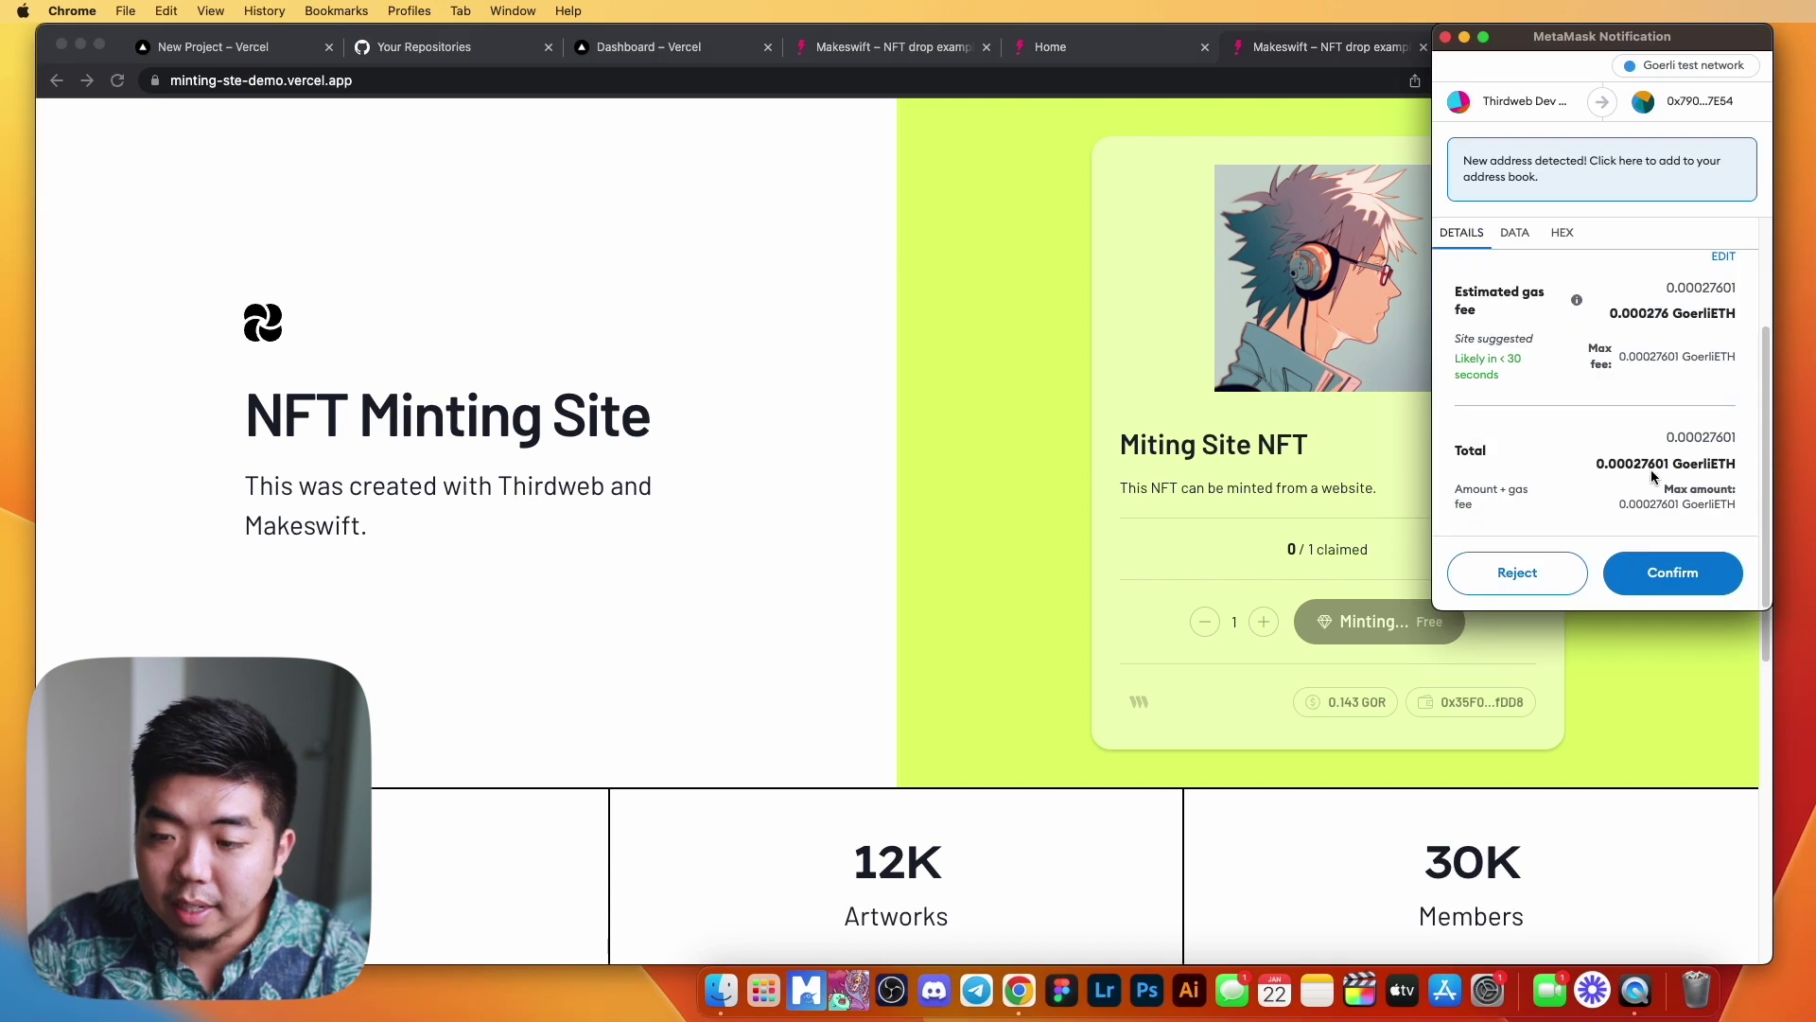
{"action": "left_click", "coordinate": [1662, 573]}
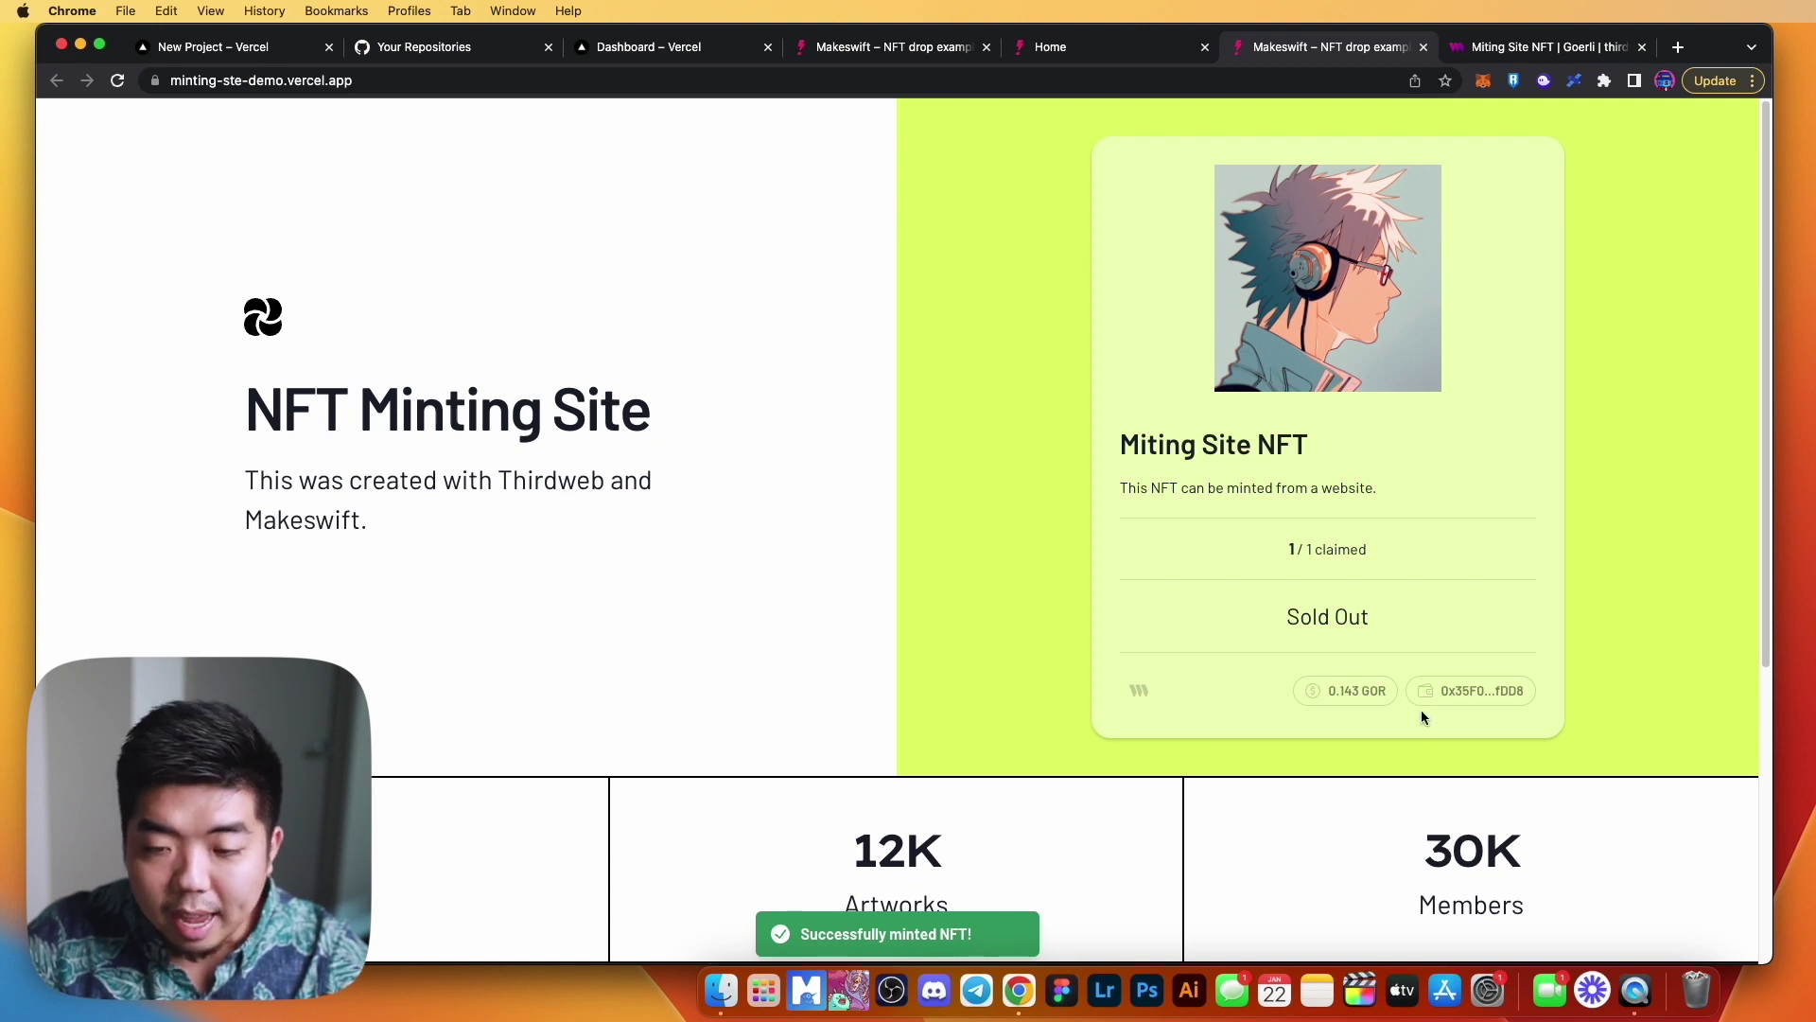
Check the drop's availability and claimed count on the minting site, and open the contract's NFT list on thirdweb.
{"action": "left_click_drag", "start_coordinate": [1270, 621], "coordinate": [1459, 616]}
{"action": "left_click", "coordinate": [1407, 615]}
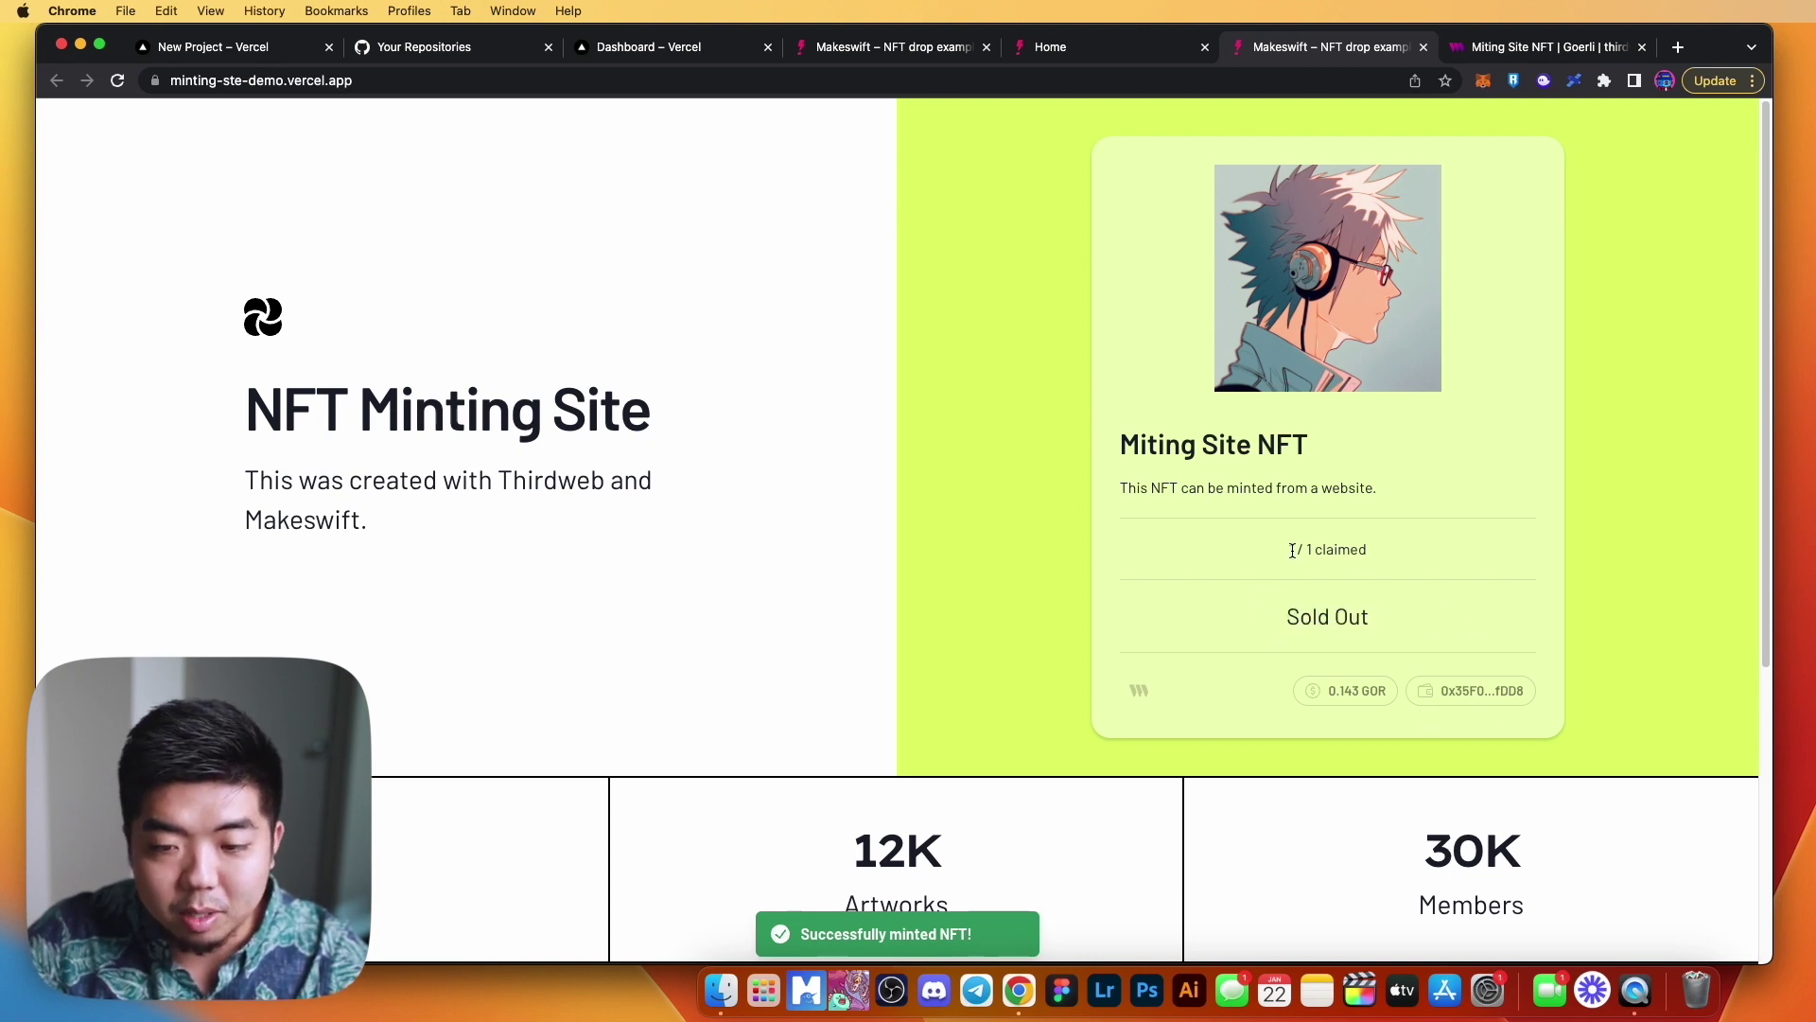
{"action": "left_click_drag", "start_coordinate": [1292, 551], "coordinate": [1369, 549]}
{"action": "left_click", "coordinate": [1409, 558]}
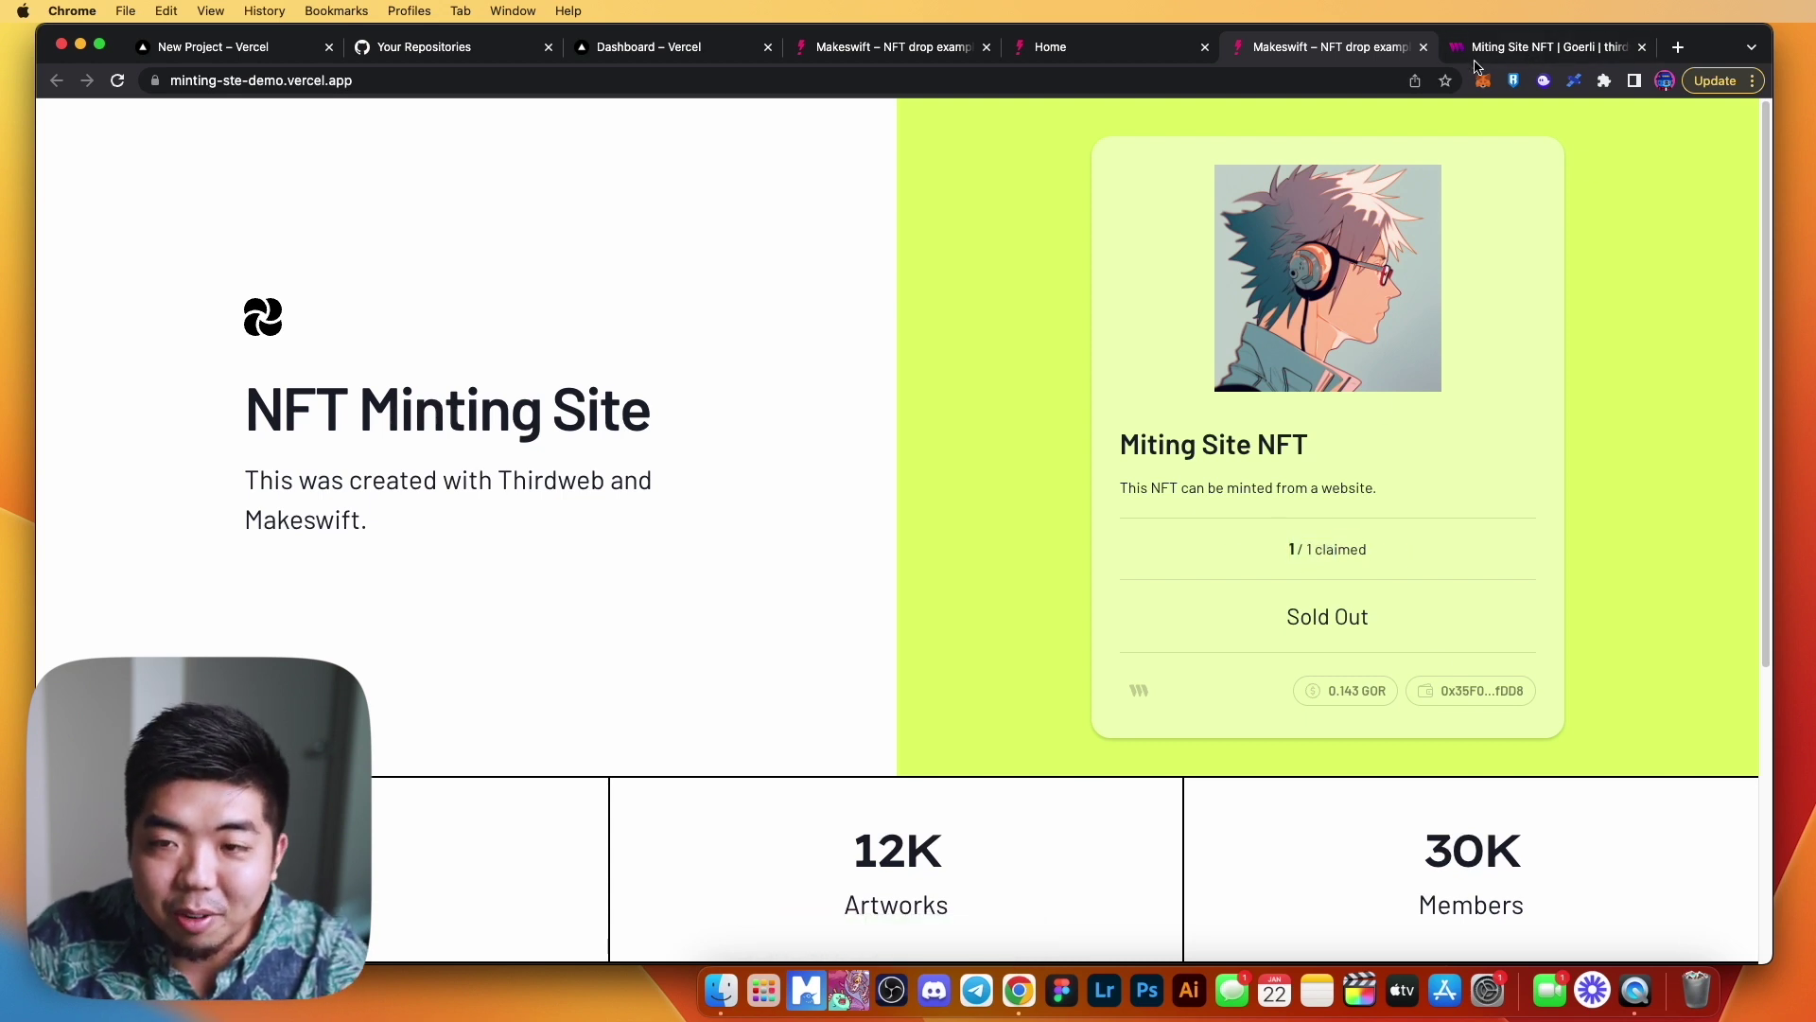
{"action": "left_click", "coordinate": [1514, 49]}
{"action": "left_click", "coordinate": [560, 382]}
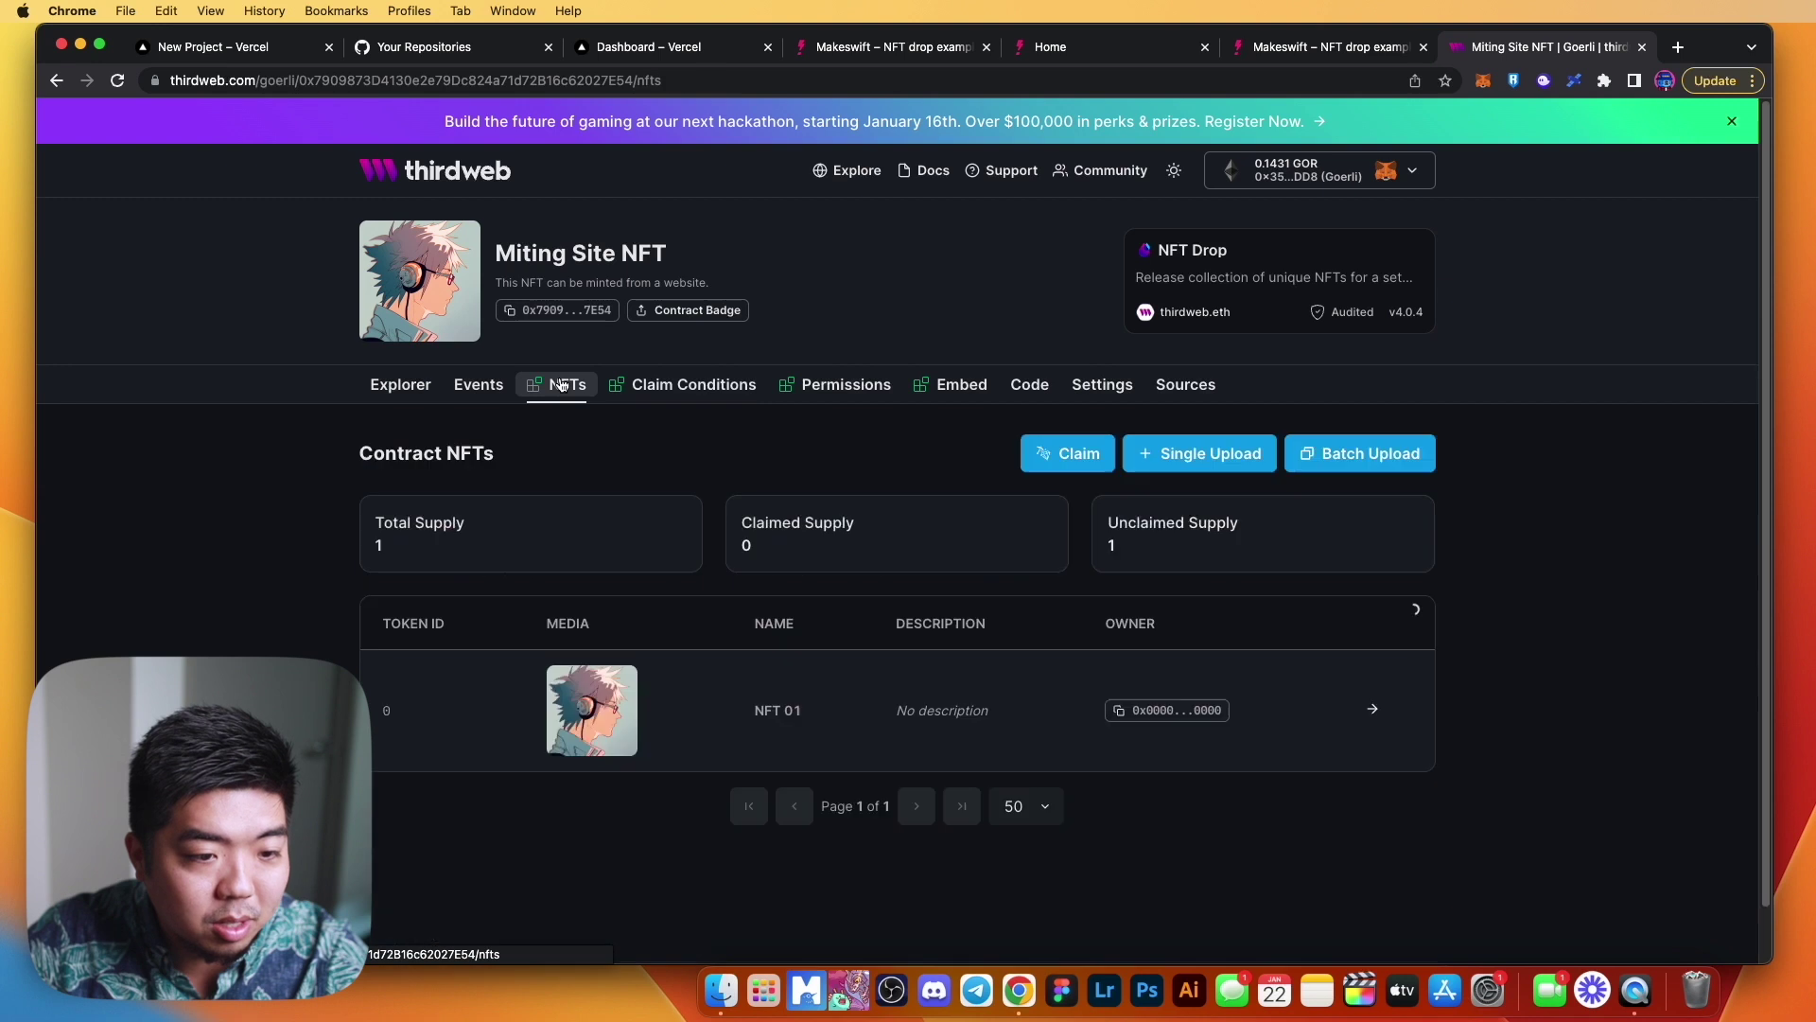